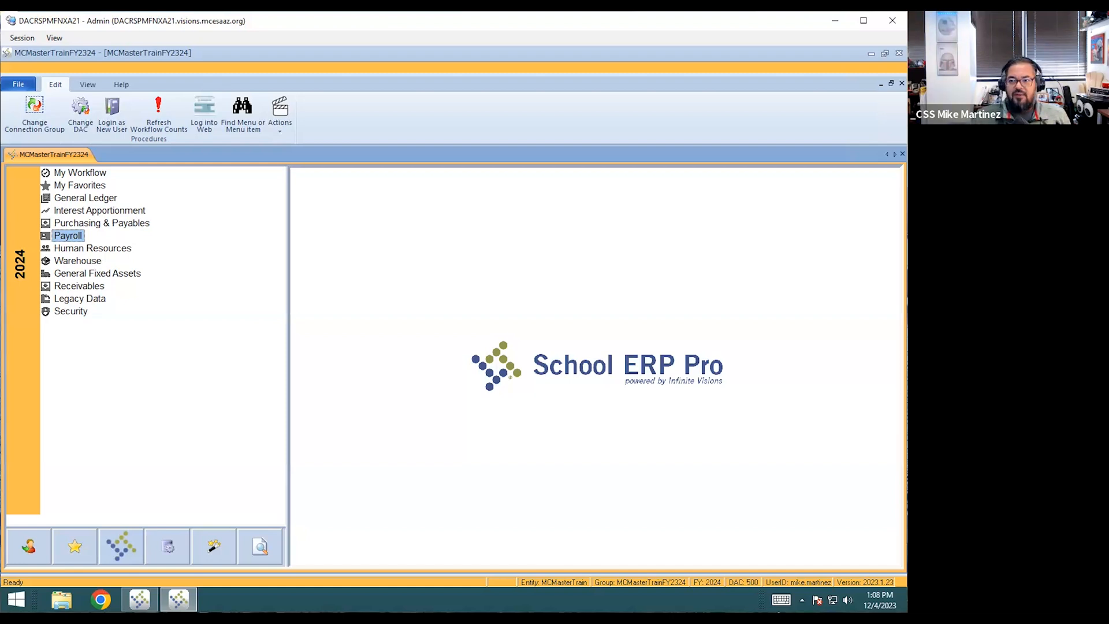
Step: Open Payroll Default Settings from the payroll configuration
double_click(66, 237)
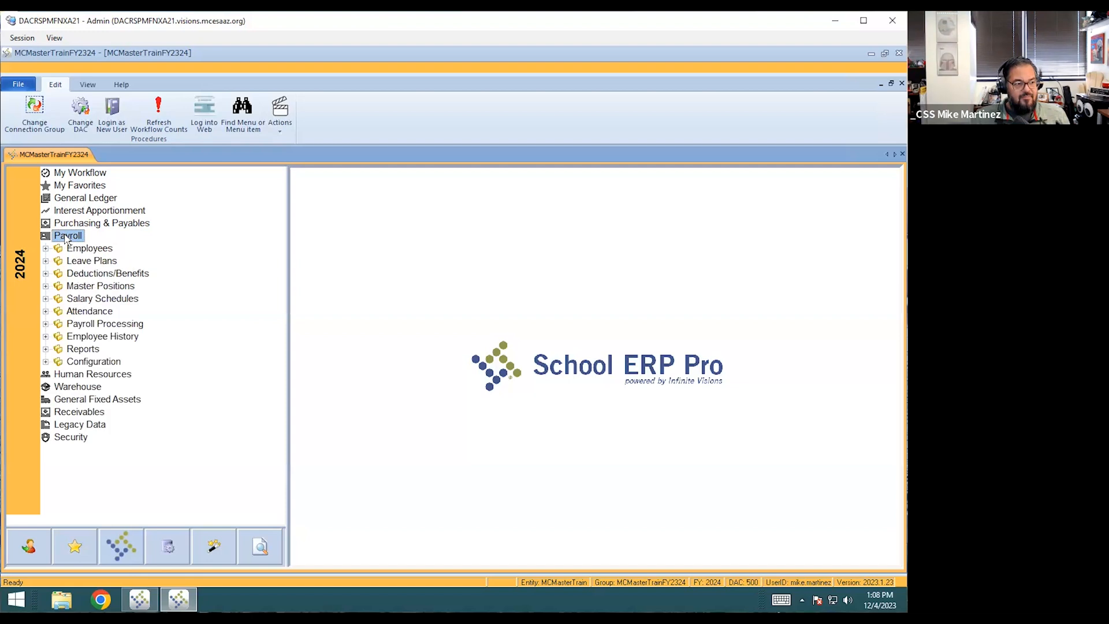
click(46, 361)
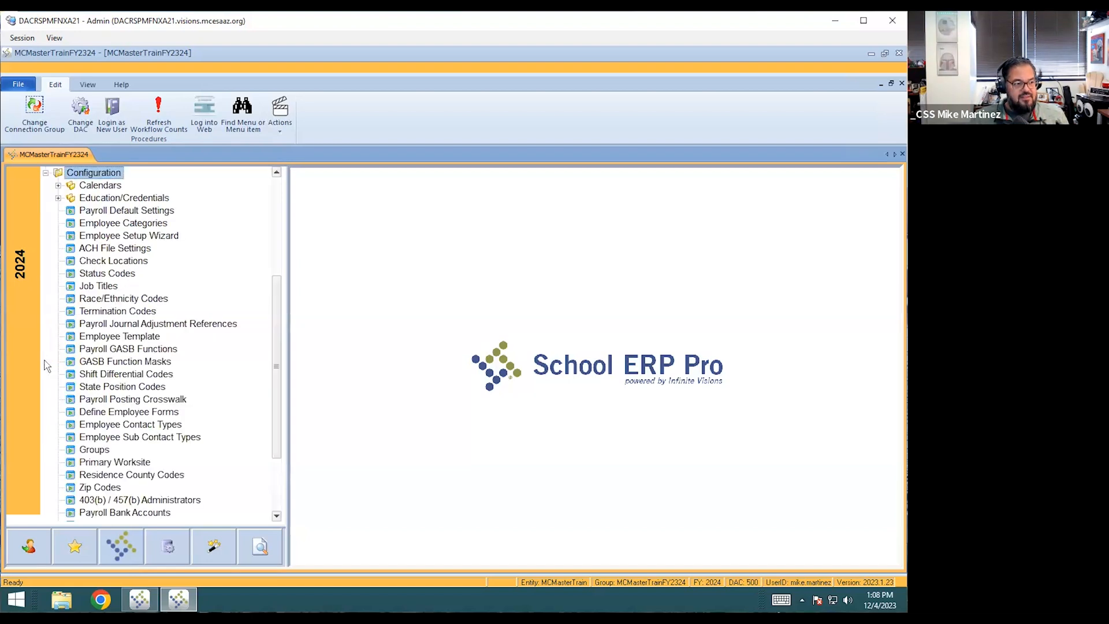
click(145, 213)
double_click(148, 213)
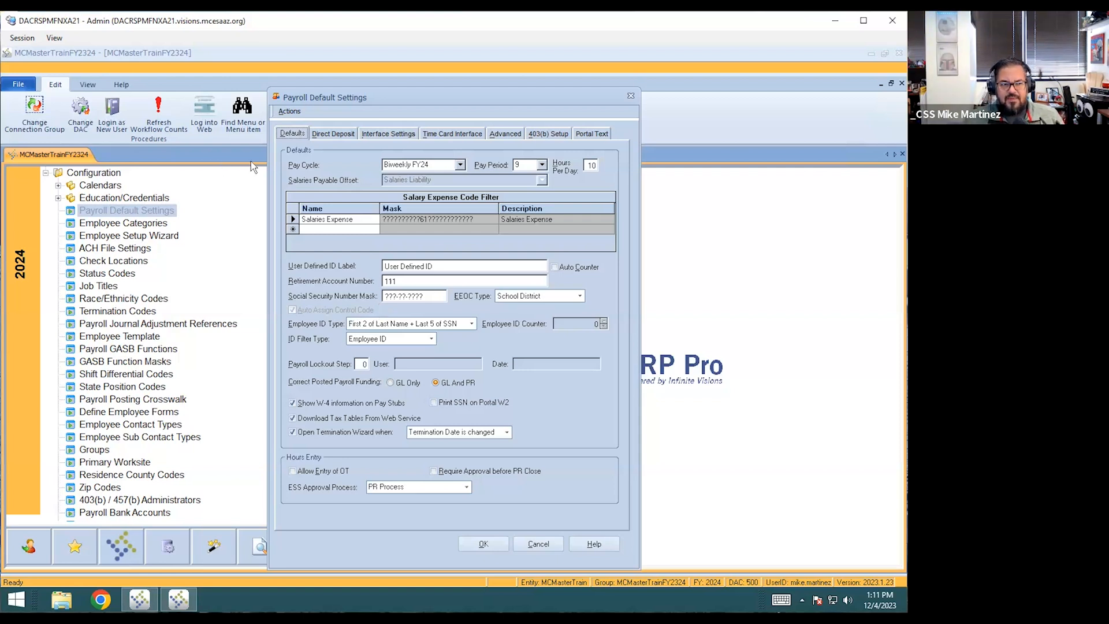
Step: Review the advanced payroll default option Require Pay Description to be Predefined, and close the settings without saving
click(510, 134)
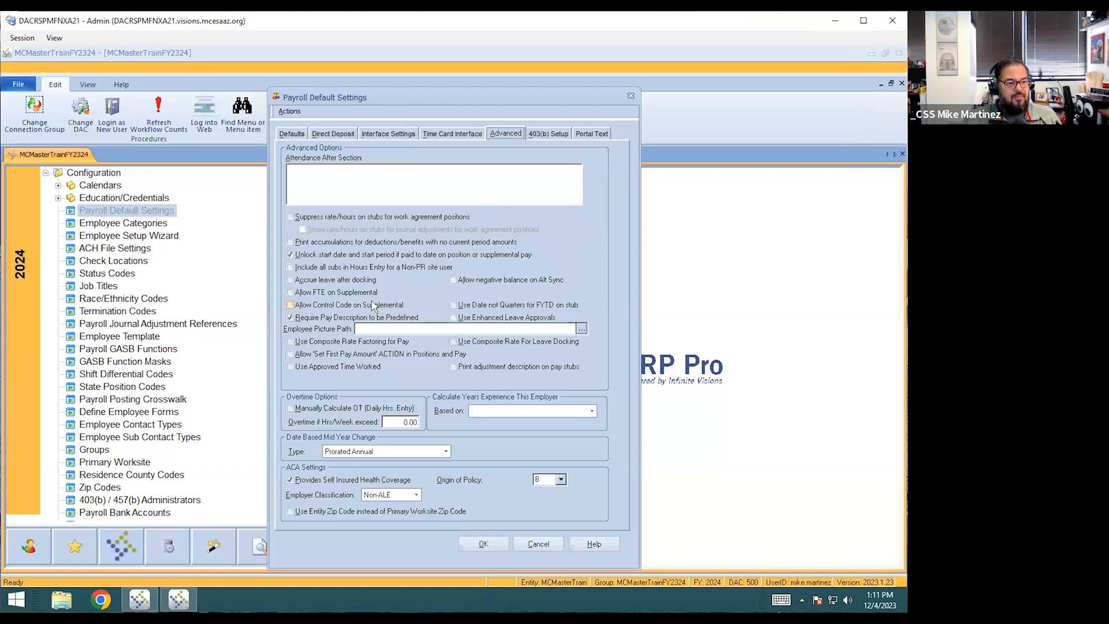
click(290, 317)
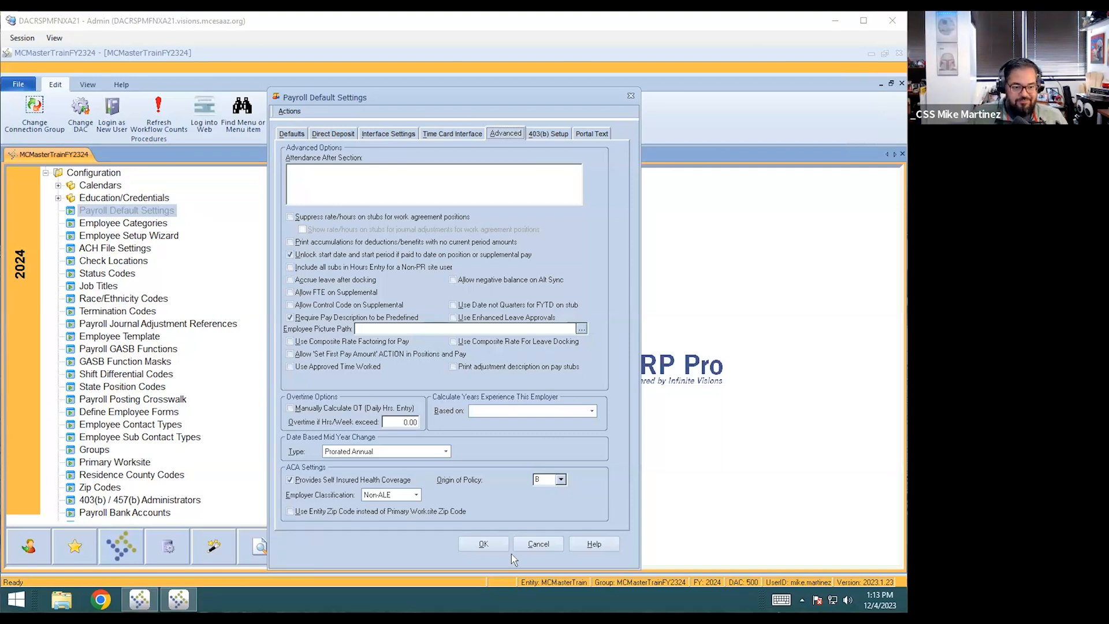
click(539, 544)
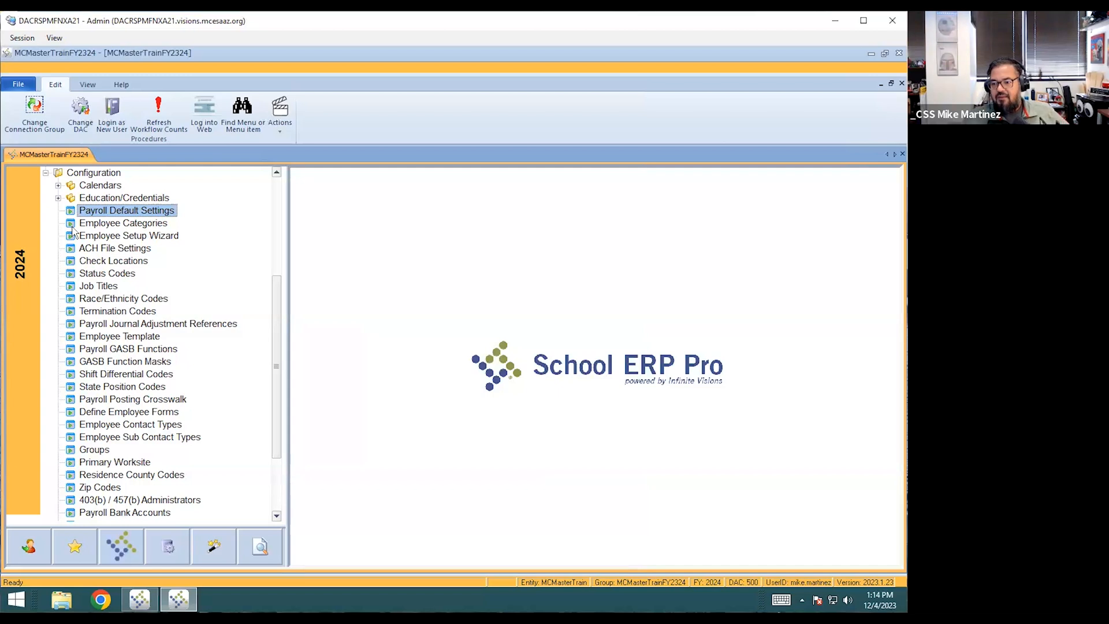
click(329, 313)
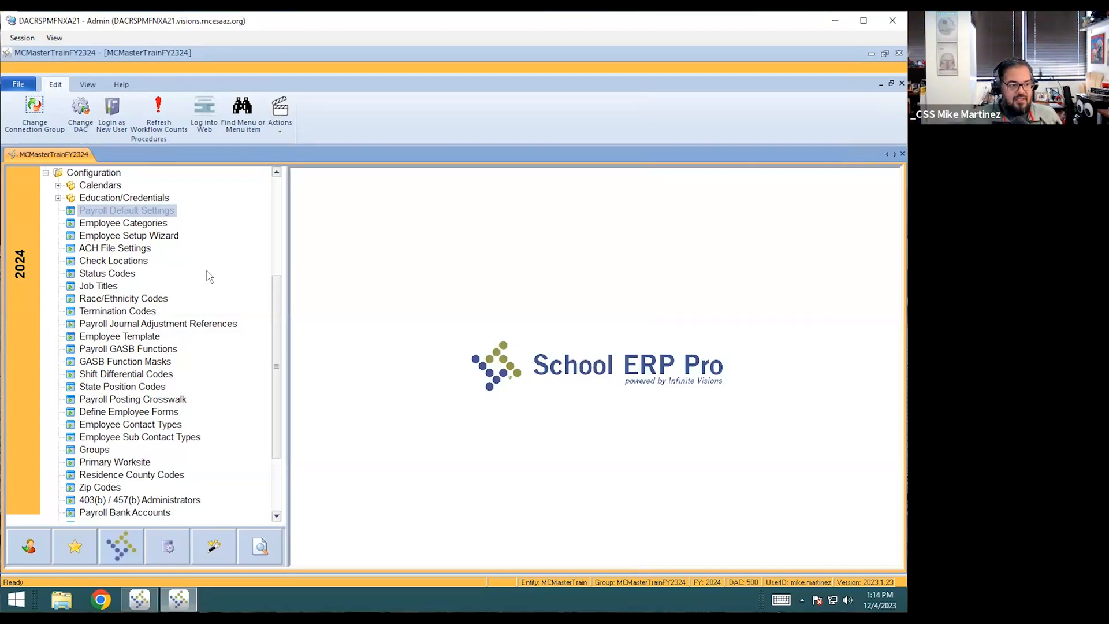
click(140, 250)
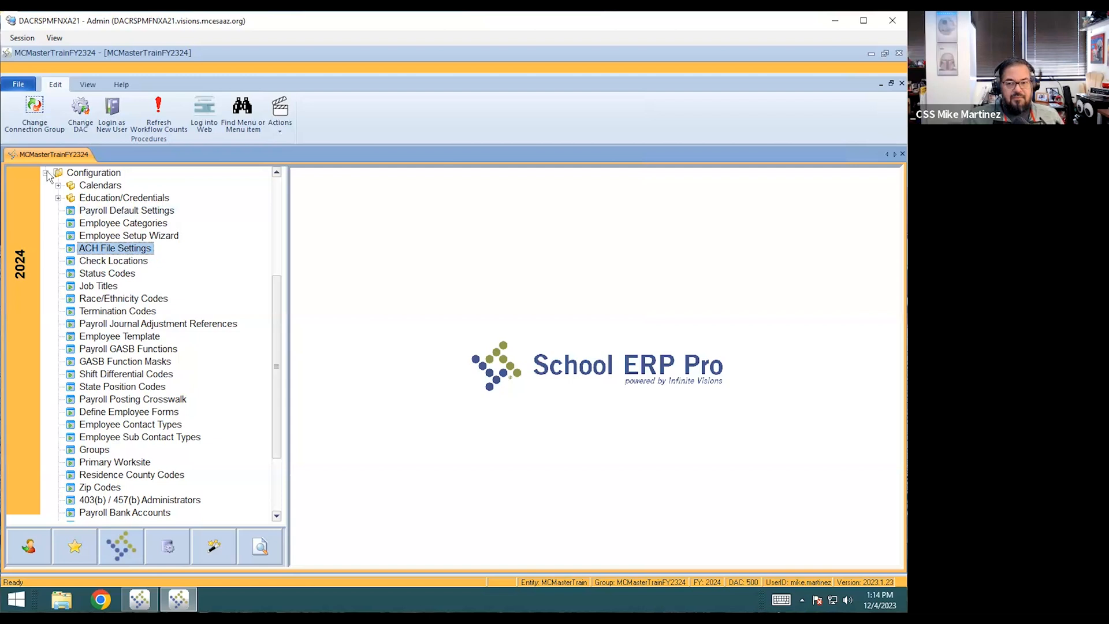
click(46, 173)
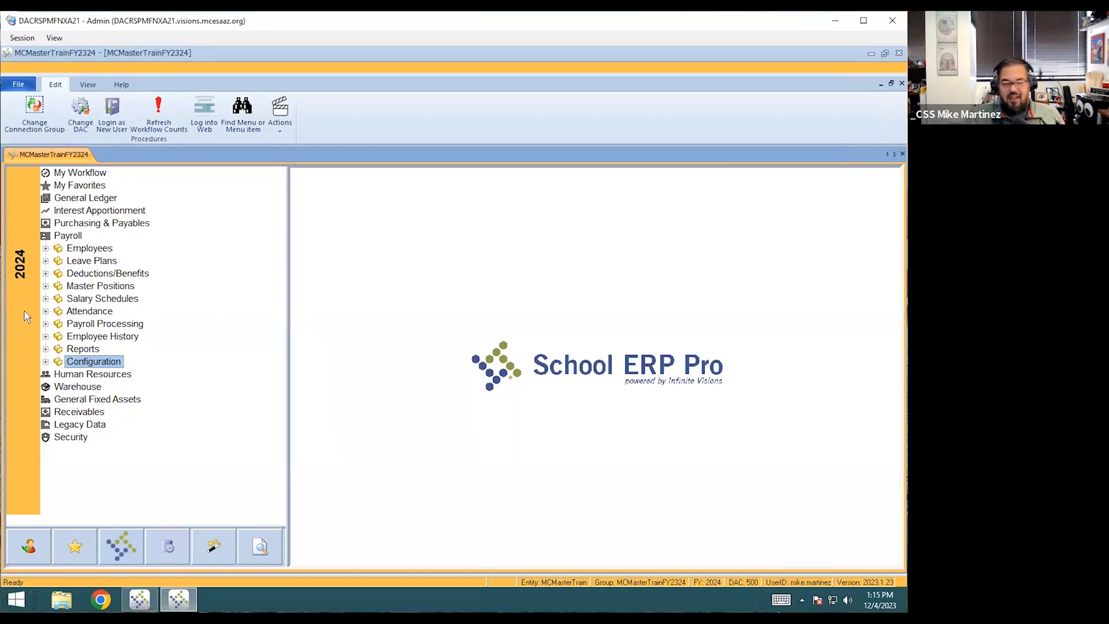
click(47, 286)
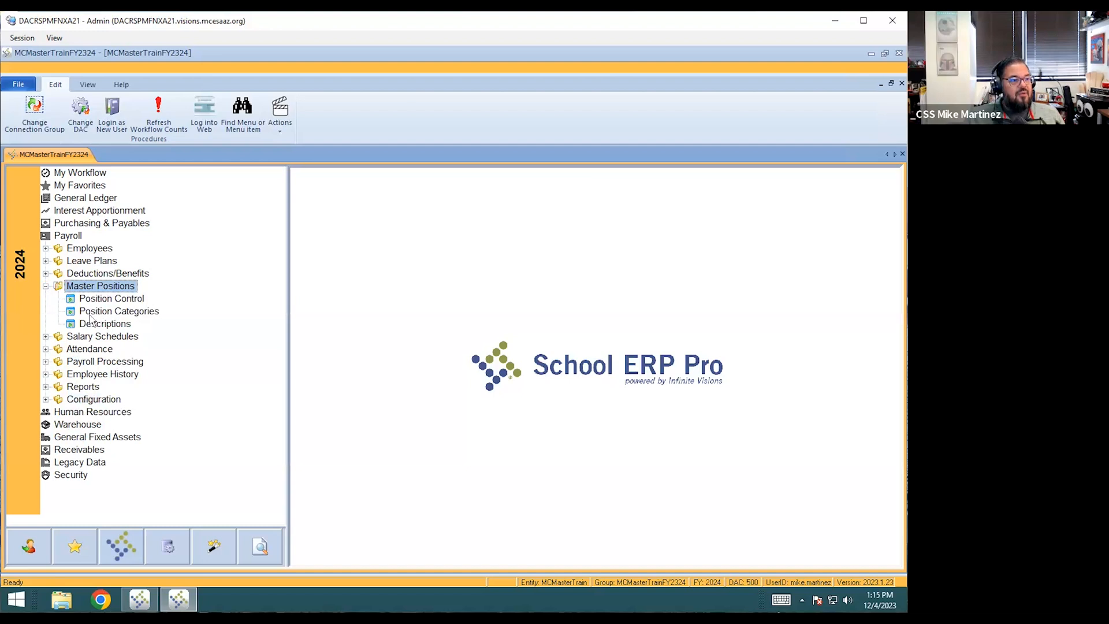
click(45, 286)
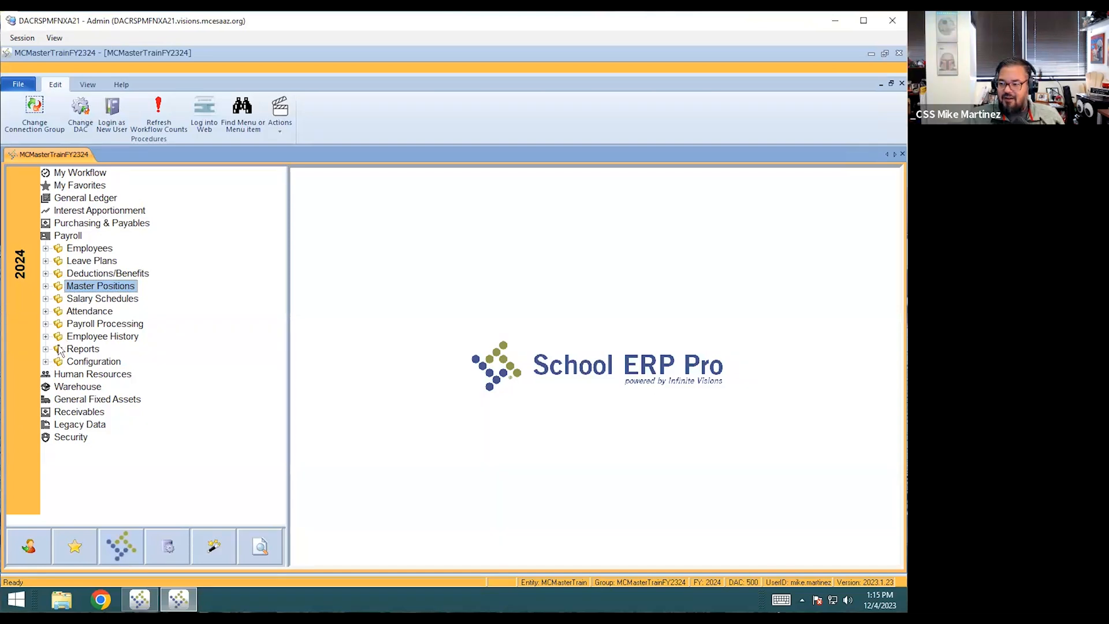
Step: Open the State Position Codes list from the payroll configuration and examine the codes and their pay tables
click(45, 362)
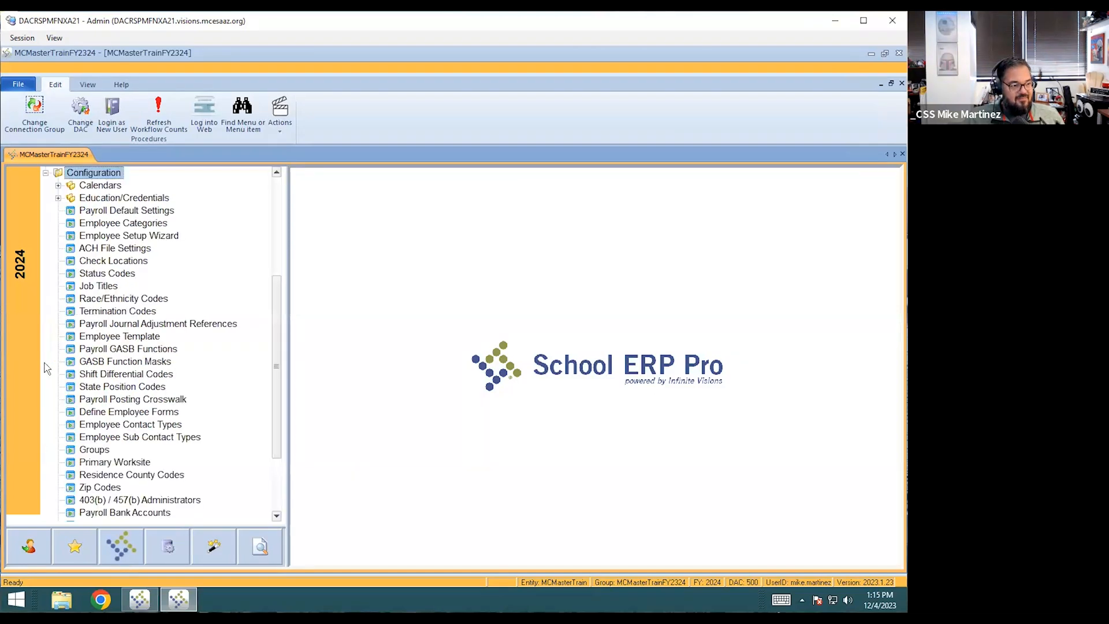
click(132, 386)
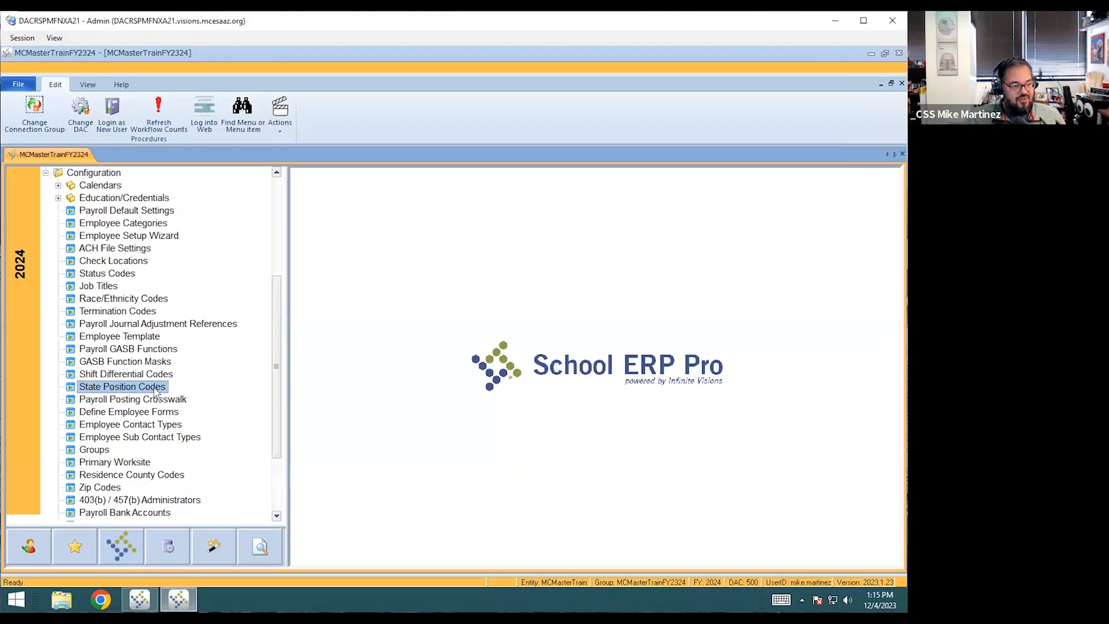
scroll(155, 391, up, 2)
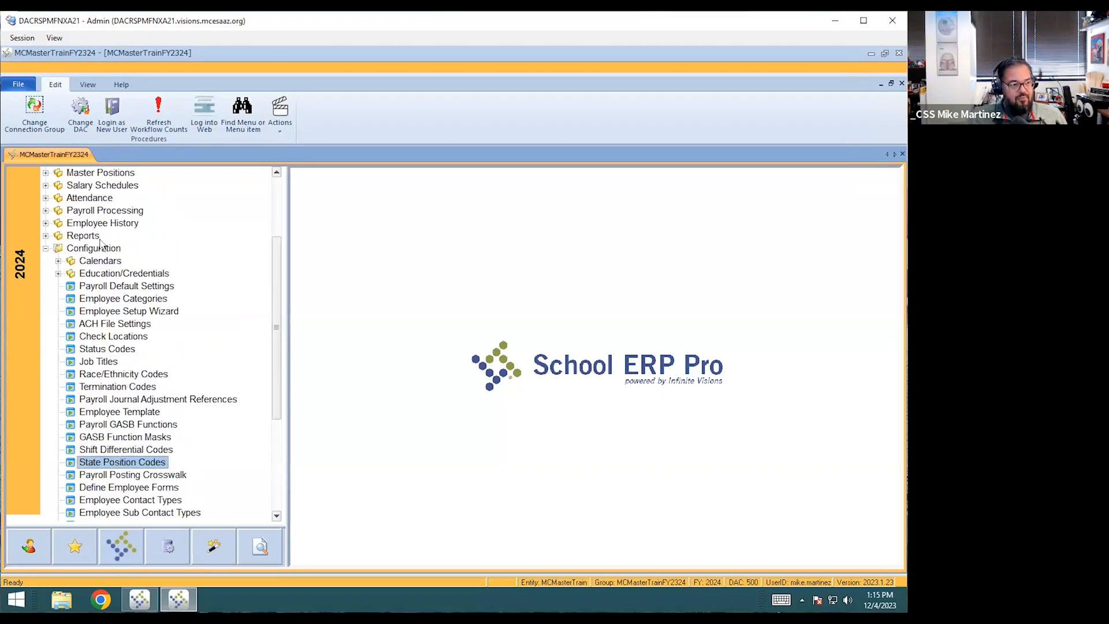
double_click(143, 466)
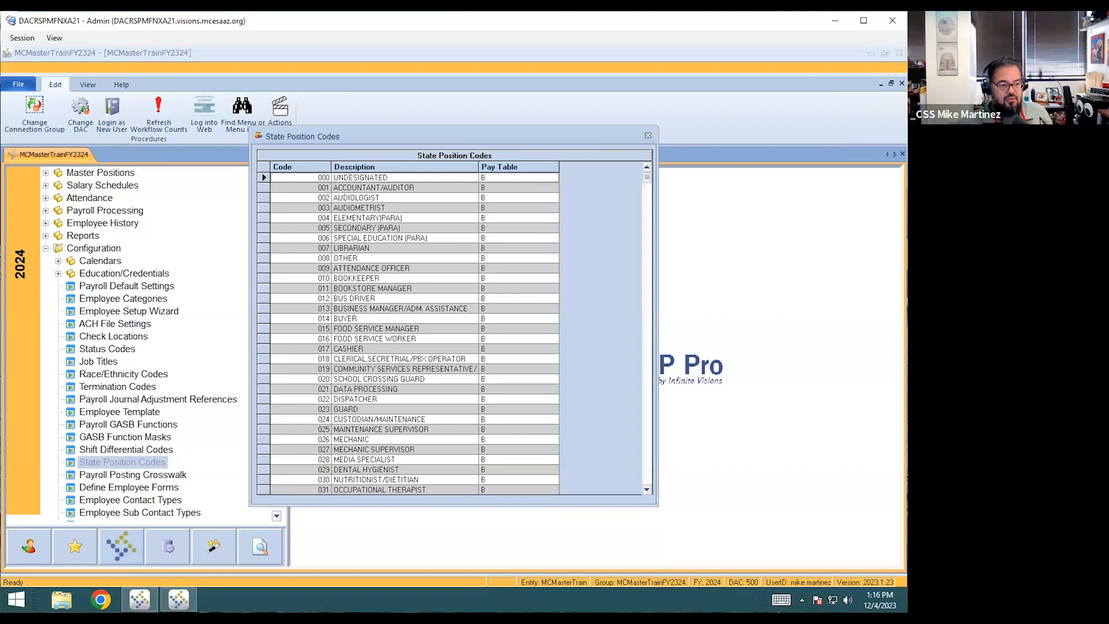
click(498, 198)
scroll(507, 201, down, 15)
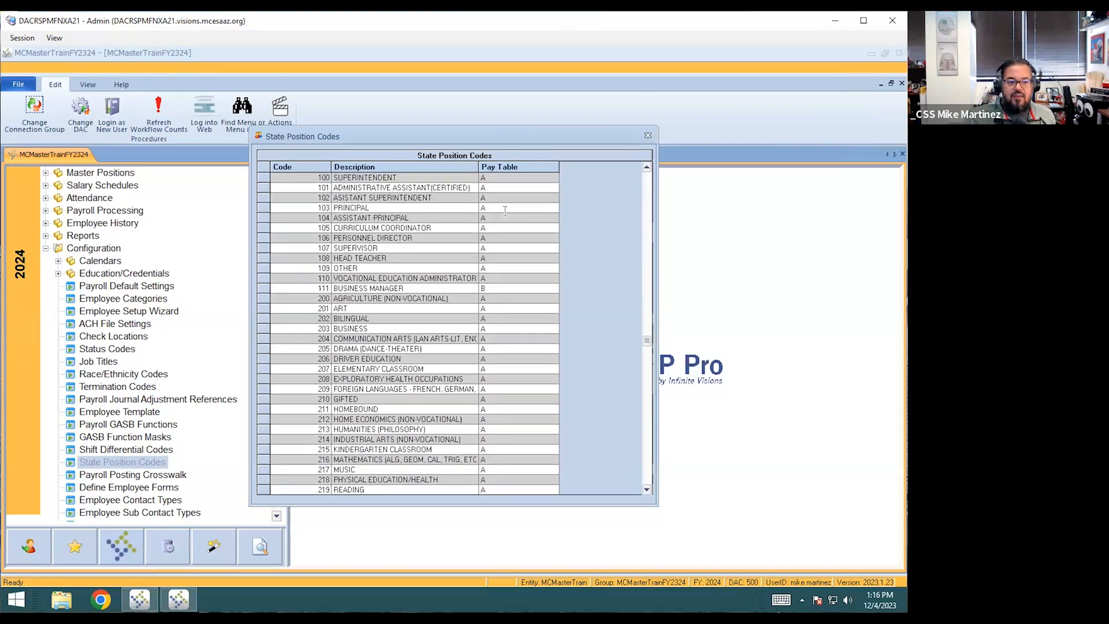
click(500, 349)
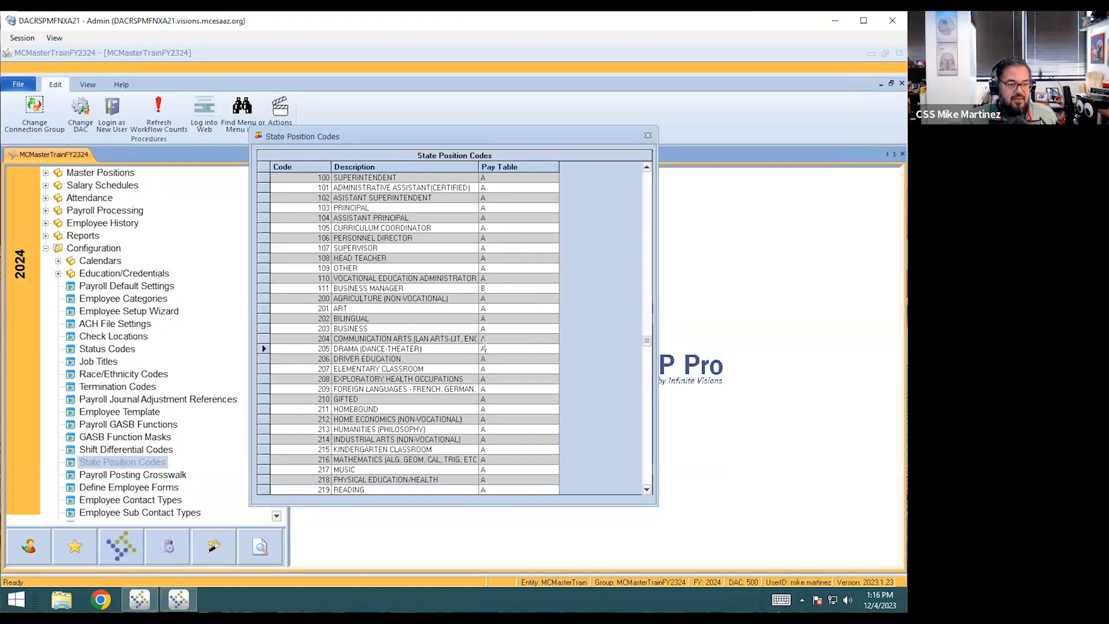
double_click(377, 267)
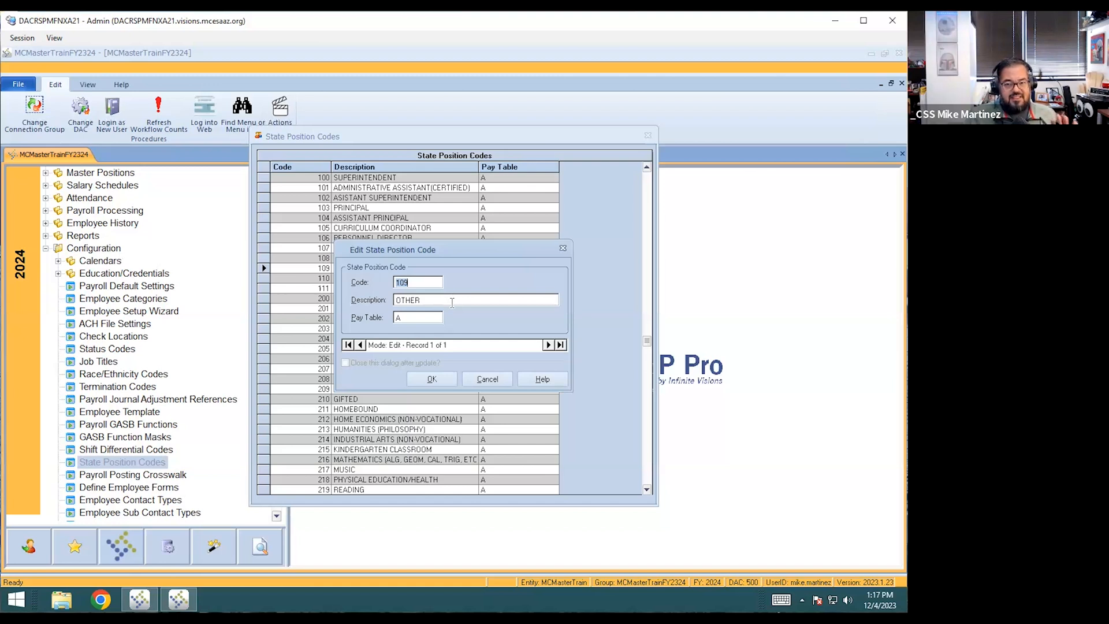
click(425, 280)
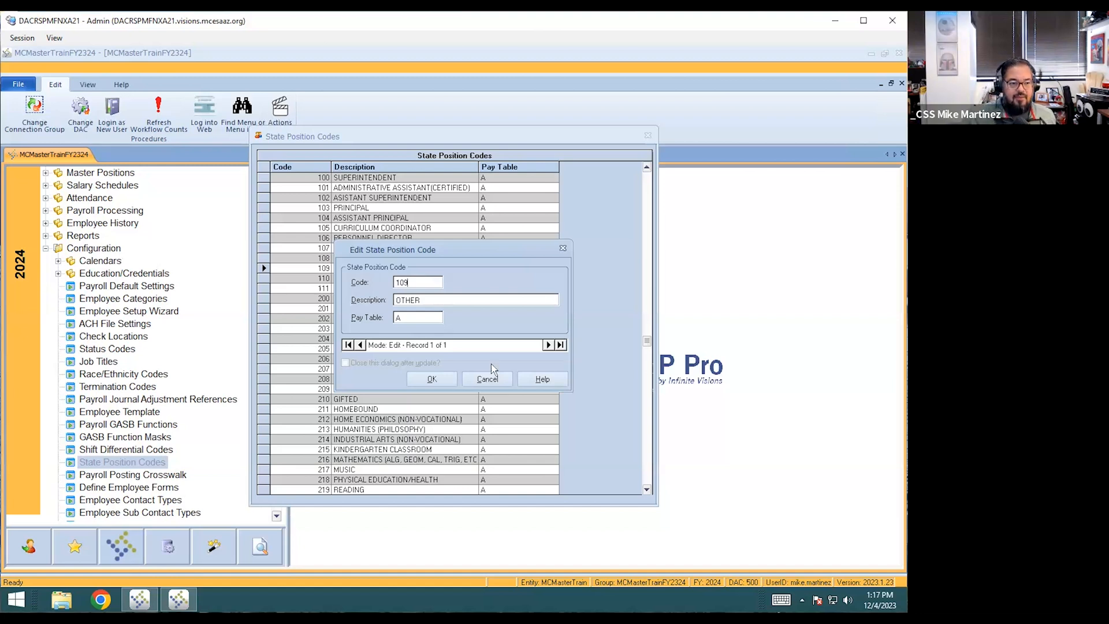
click(485, 378)
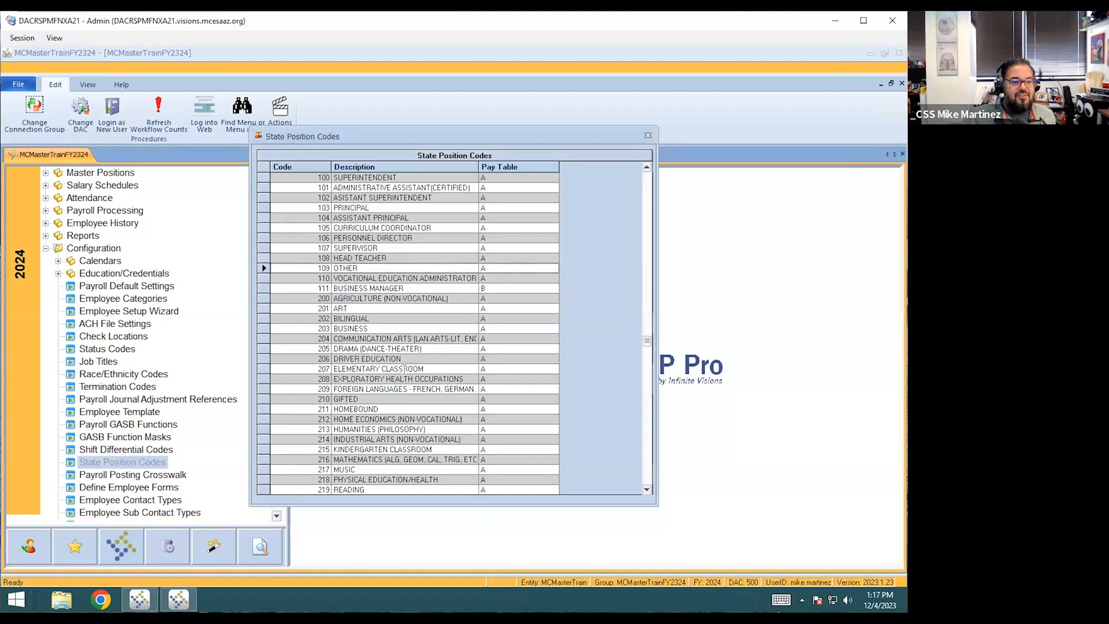
Step: Change the description of state position code 207 to ELEMENTARY TEACHER, save it and close the State Position Codes list
double_click(405, 368)
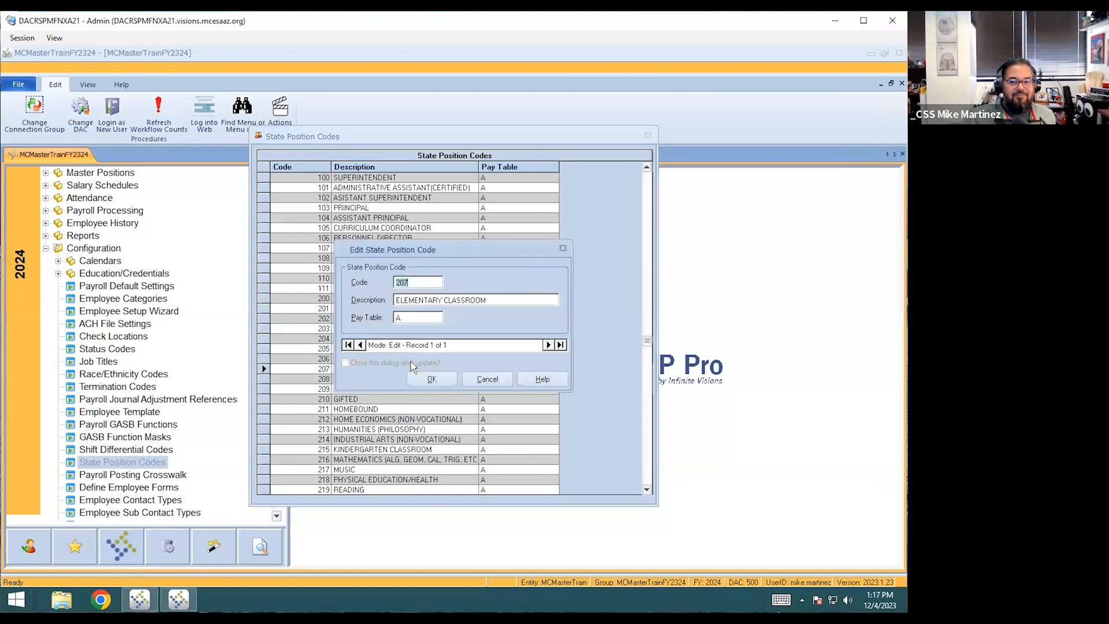
click(431, 280)
key(Tab)
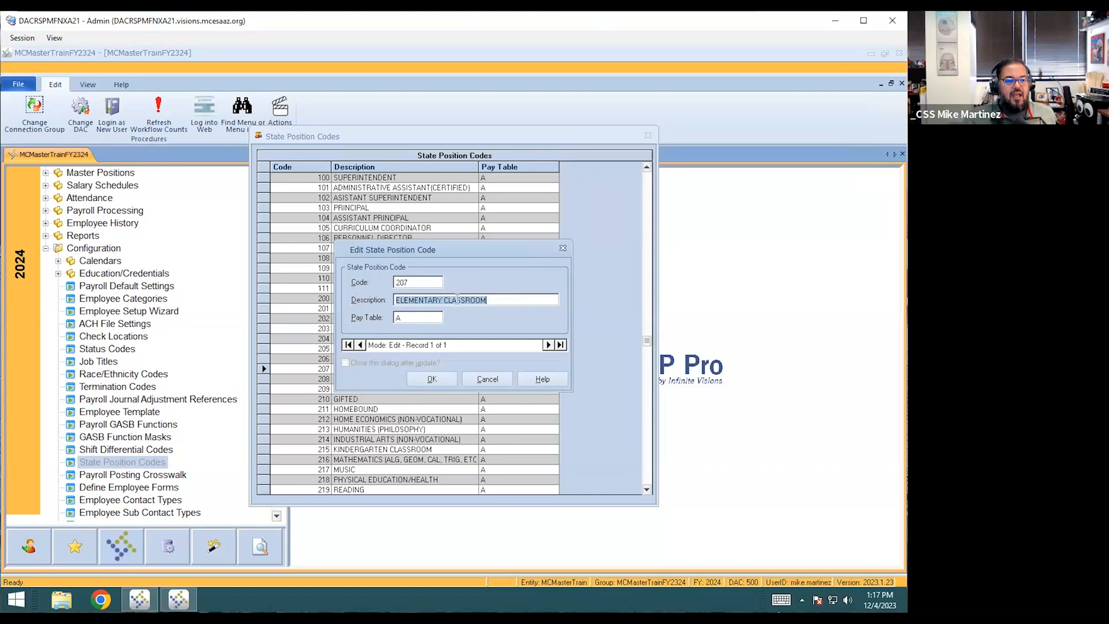
drag(497, 300, 445, 299)
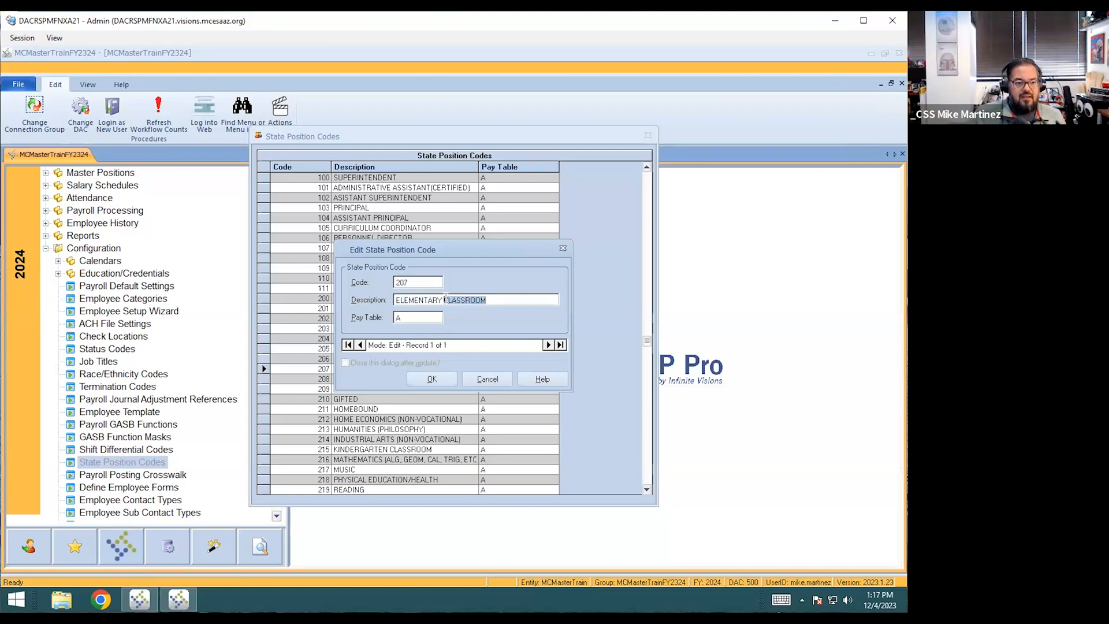
text(TE)
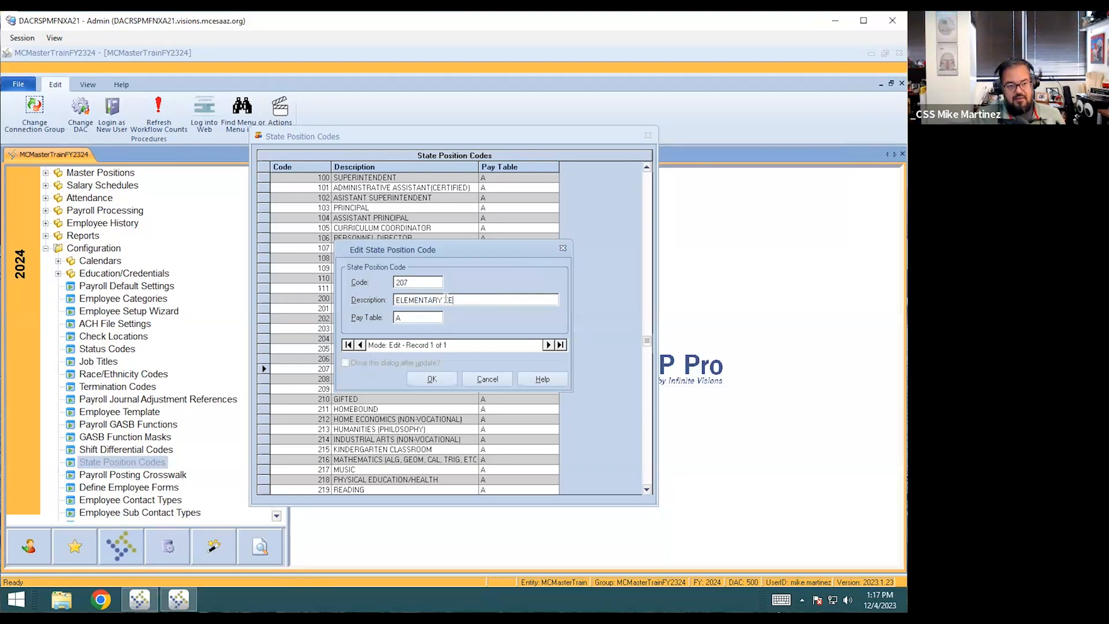
text(ACHER)
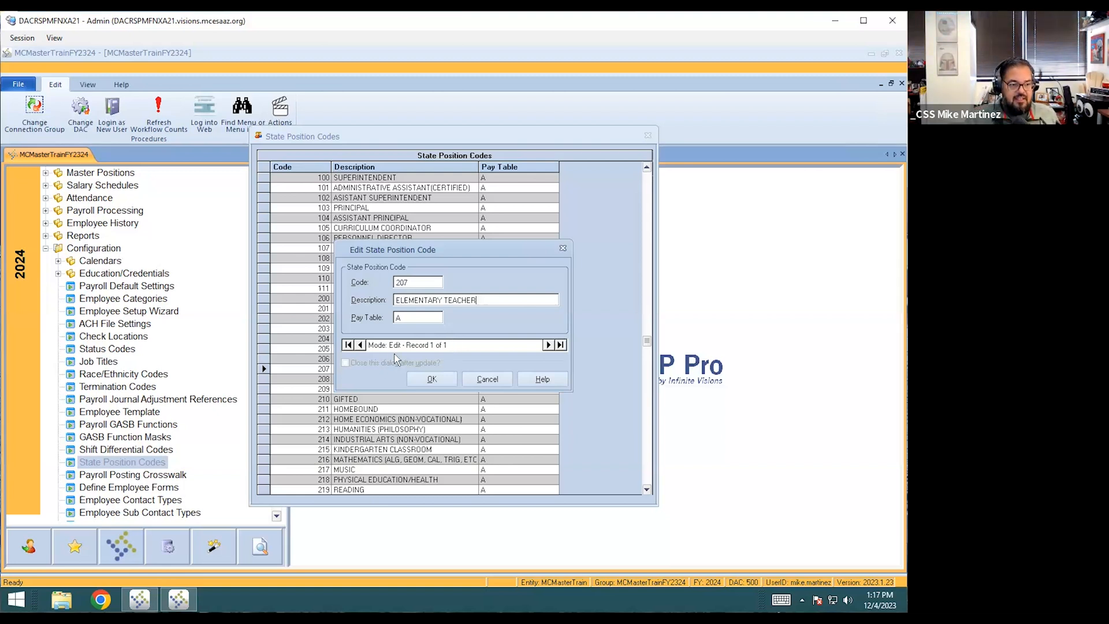
click(409, 316)
click(414, 281)
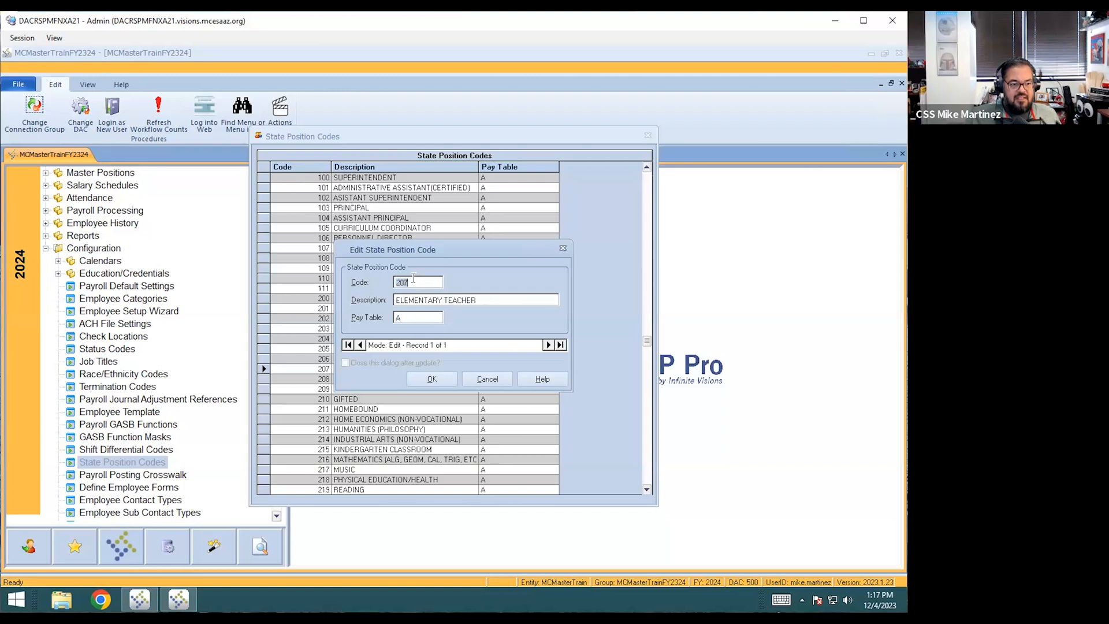
click(495, 301)
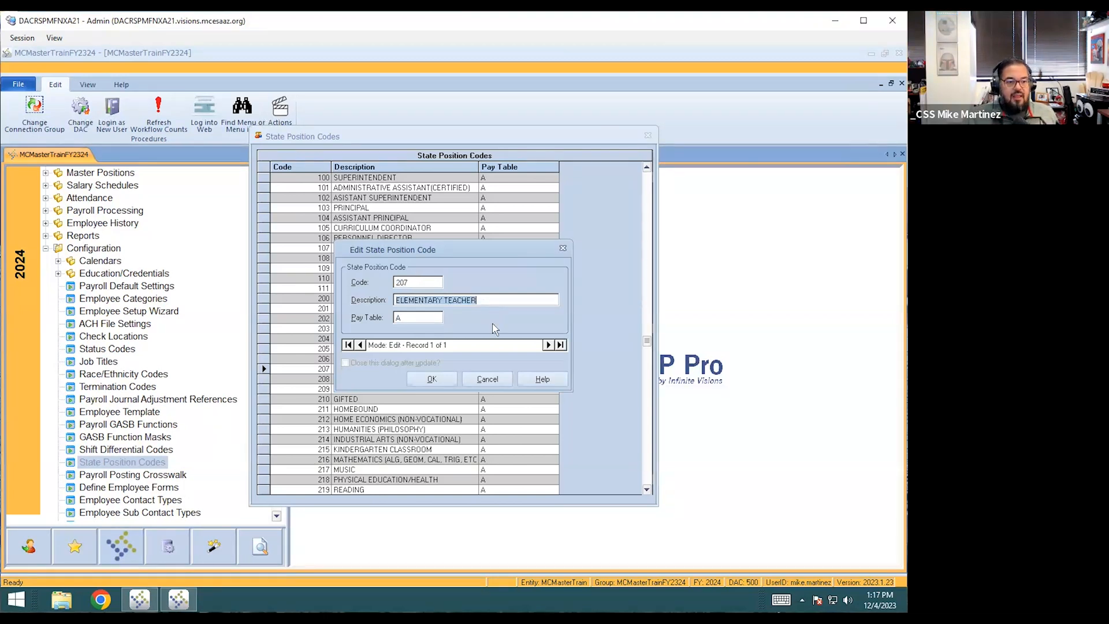
click(433, 379)
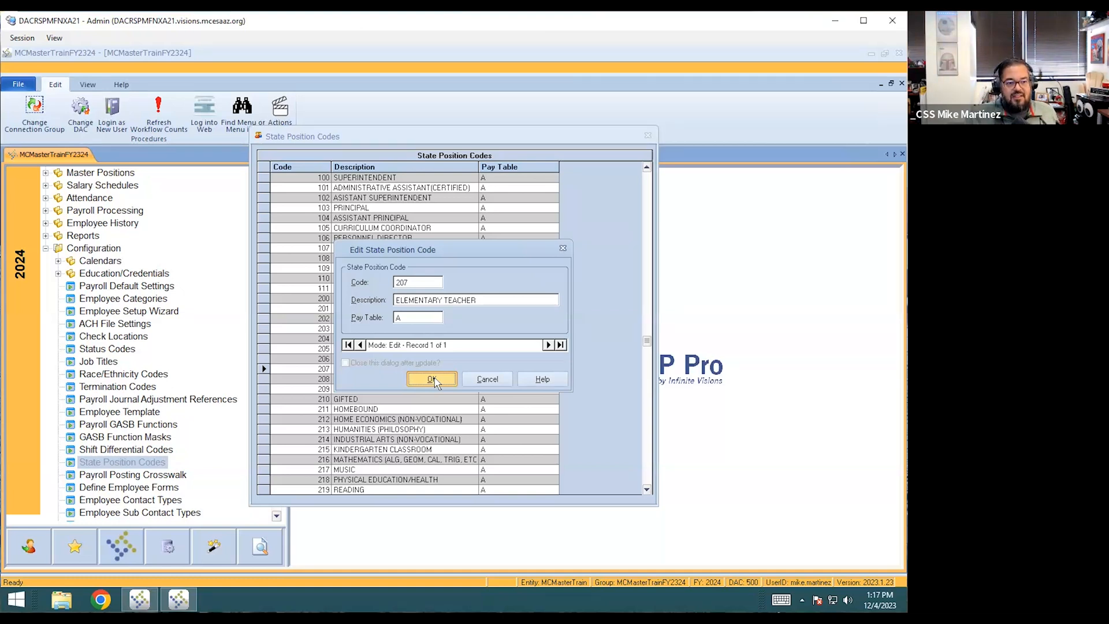
click(435, 378)
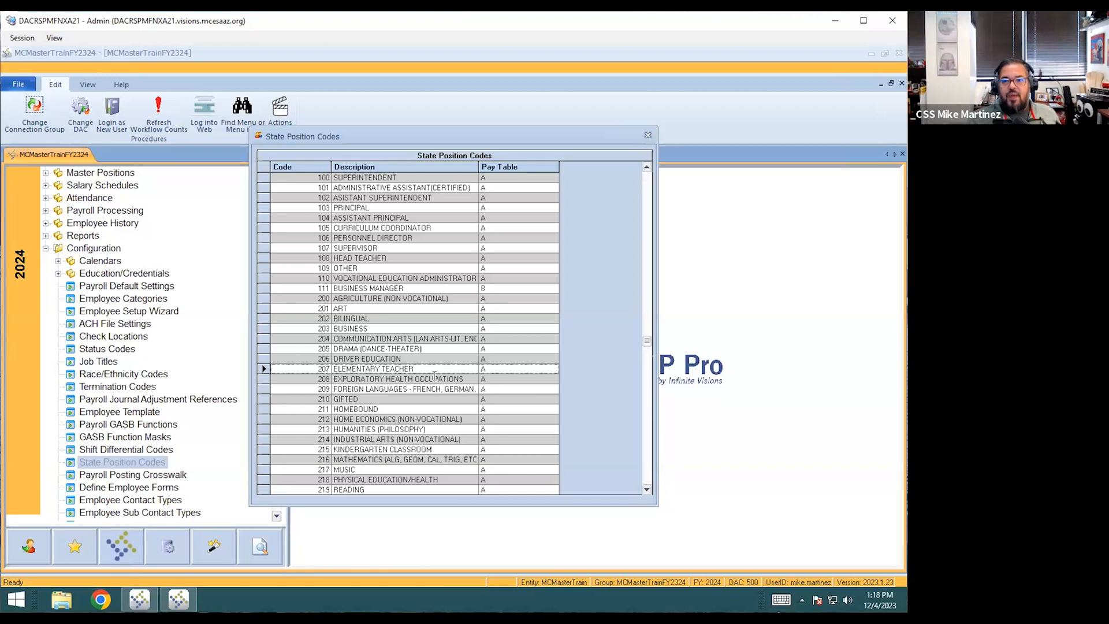
click(403, 339)
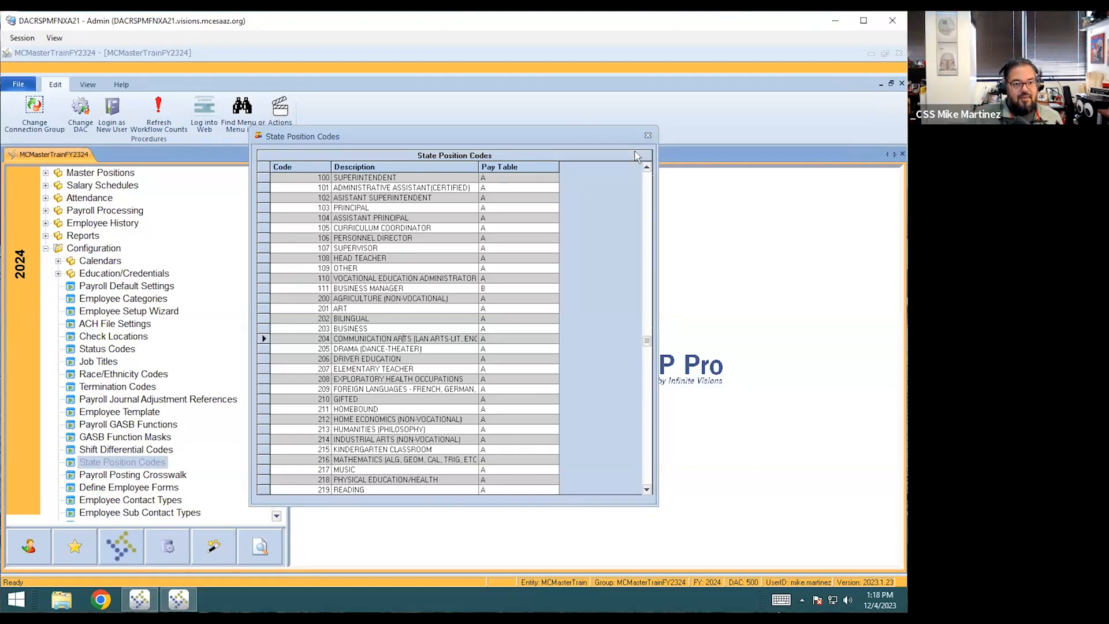
click(648, 135)
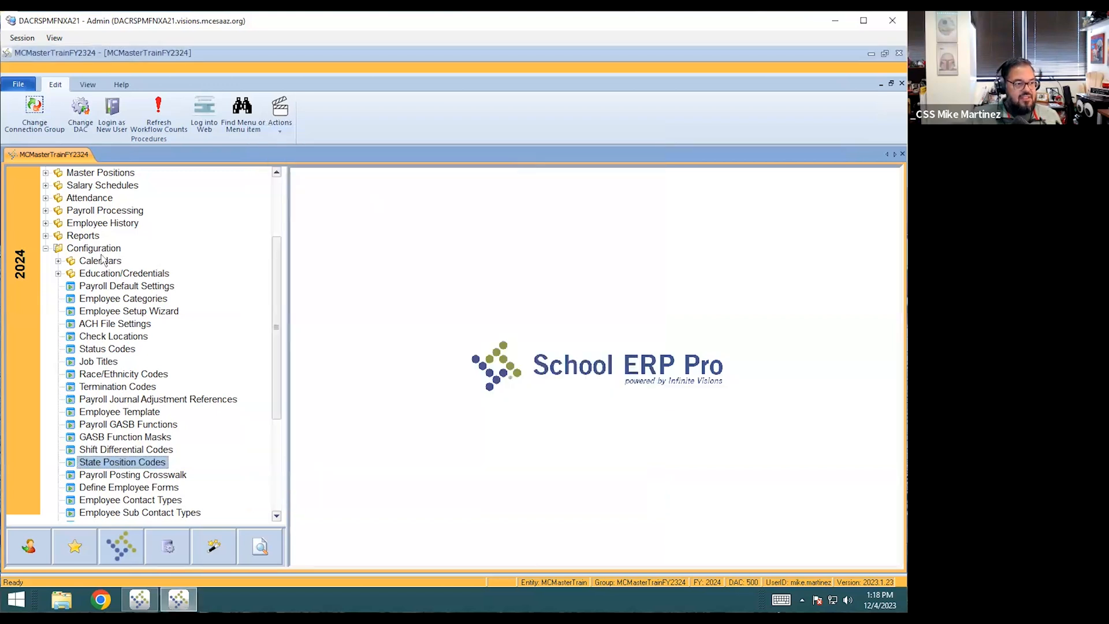
Step: Open Employee Positions and Pay from the payroll employee functions and list all records without any filter criteria
scroll(173, 254, up, 3)
click(45, 248)
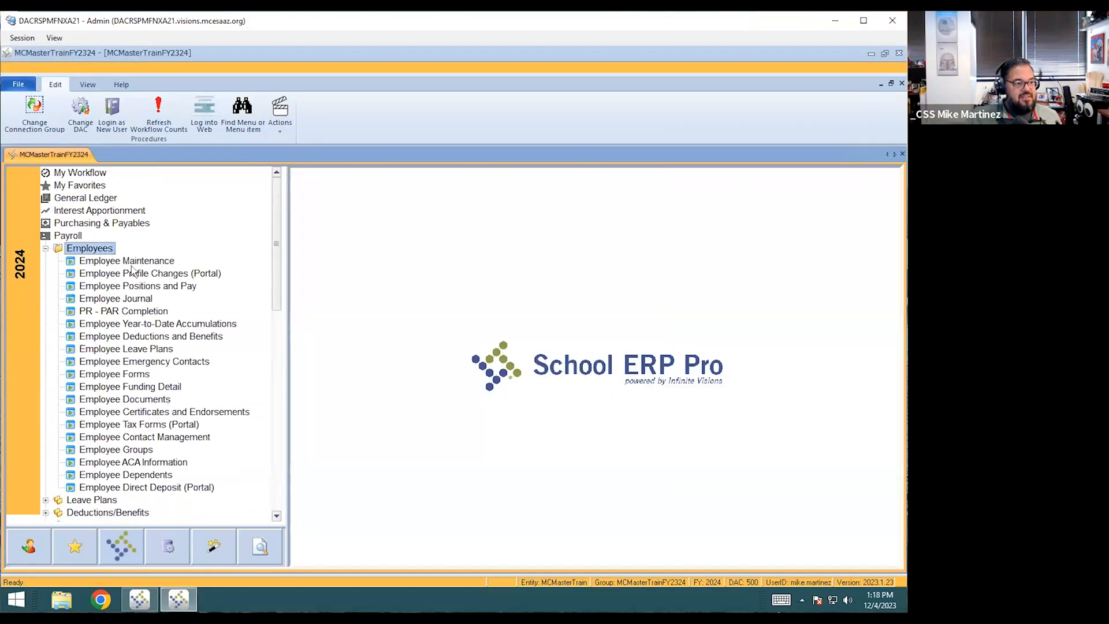
click(146, 289)
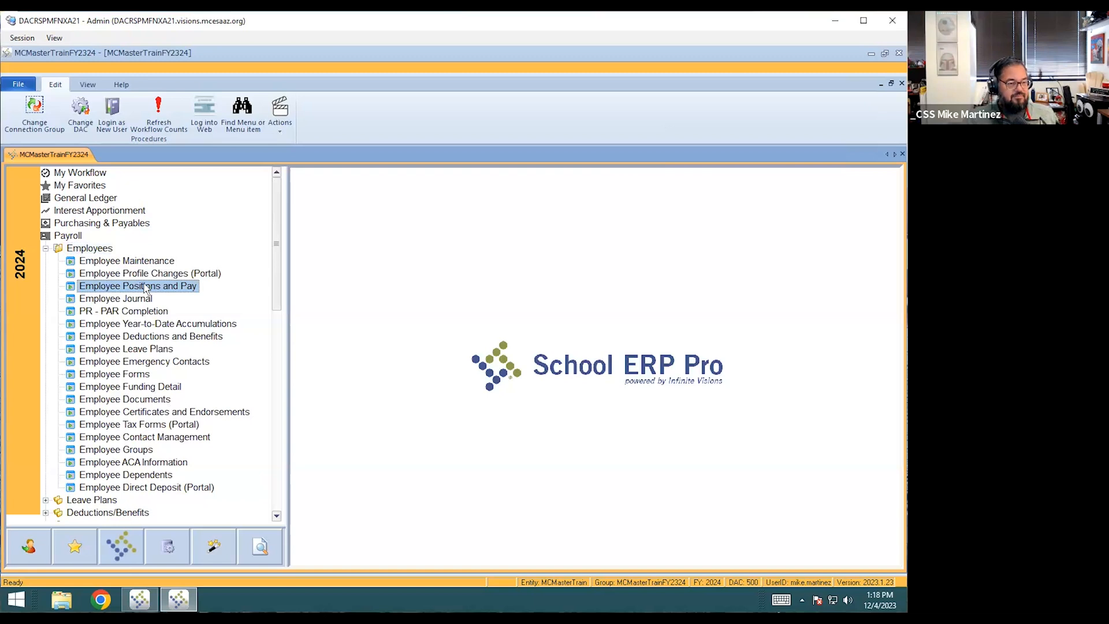
double_click(151, 292)
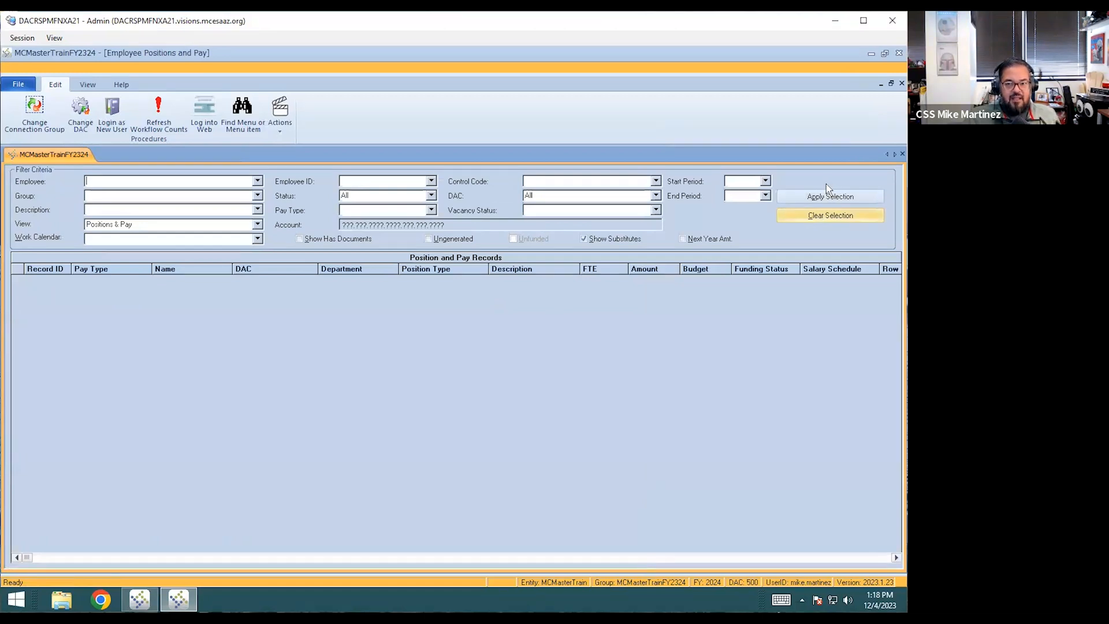
click(830, 195)
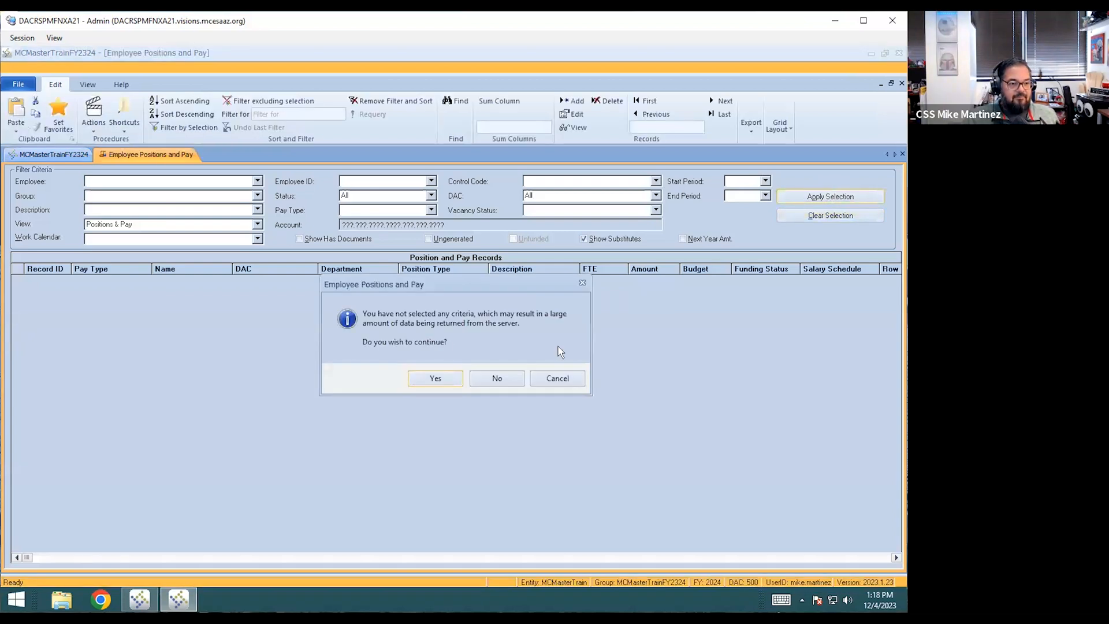
click(435, 378)
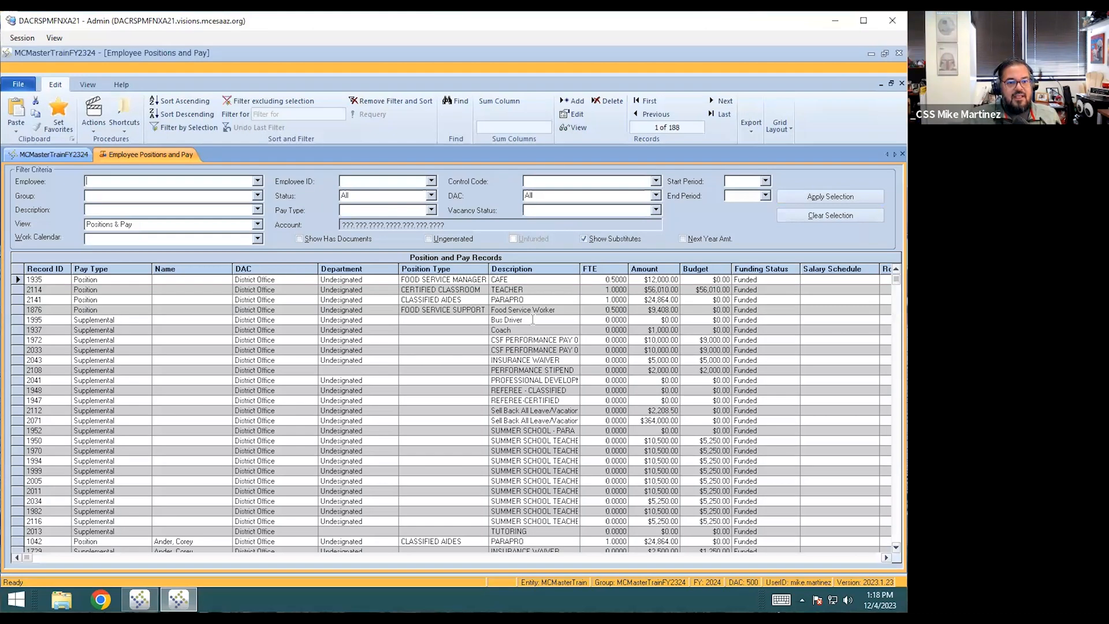
Step: Reselect state code 207 on the unfilled CERTIFIED CLASSROOM TEACHER position, then save and close the record
click(534, 288)
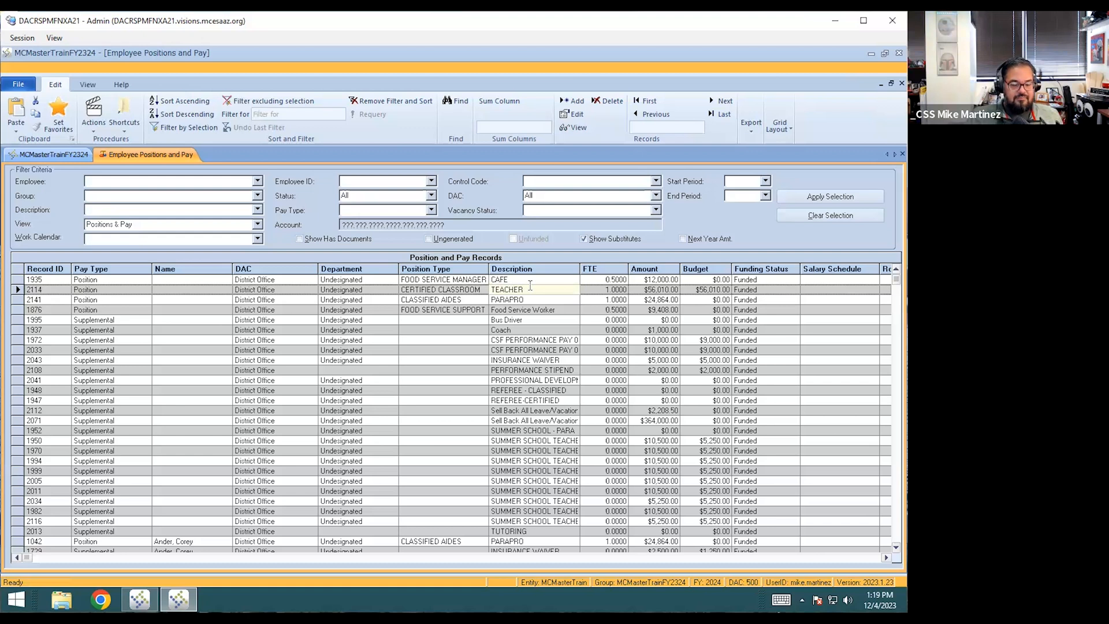
double_click(529, 287)
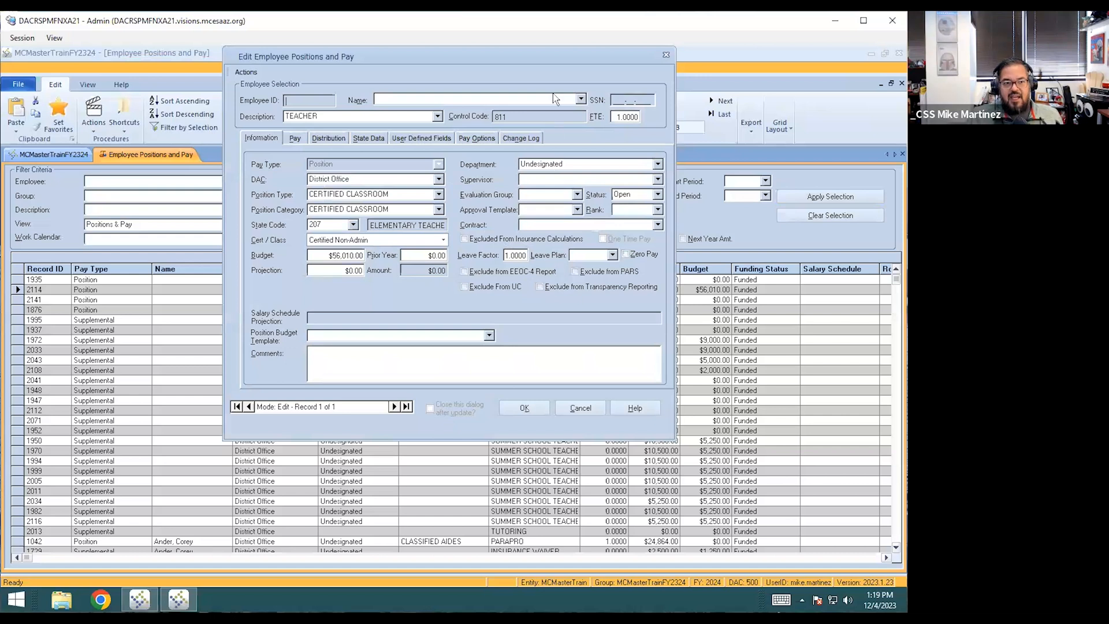
drag(497, 51, 516, 114)
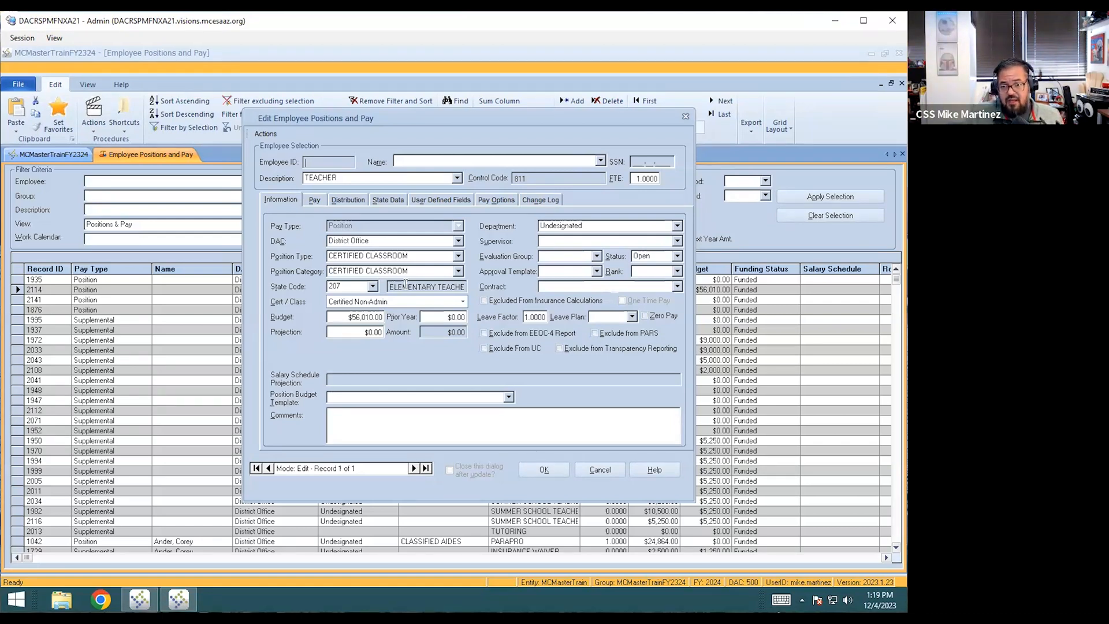
click(372, 287)
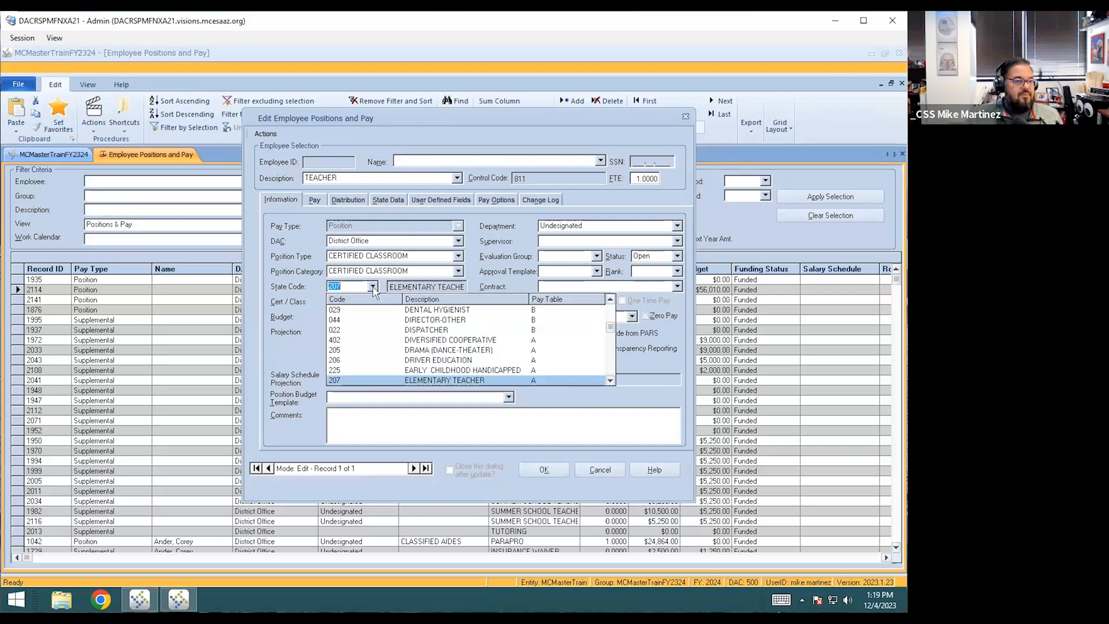
click(374, 381)
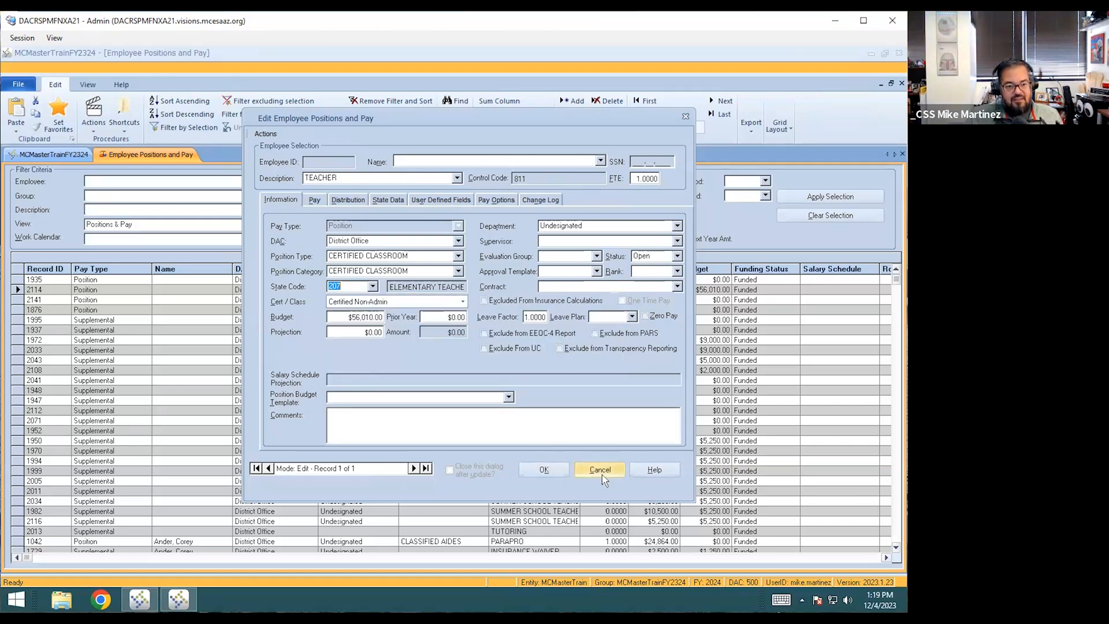
click(554, 469)
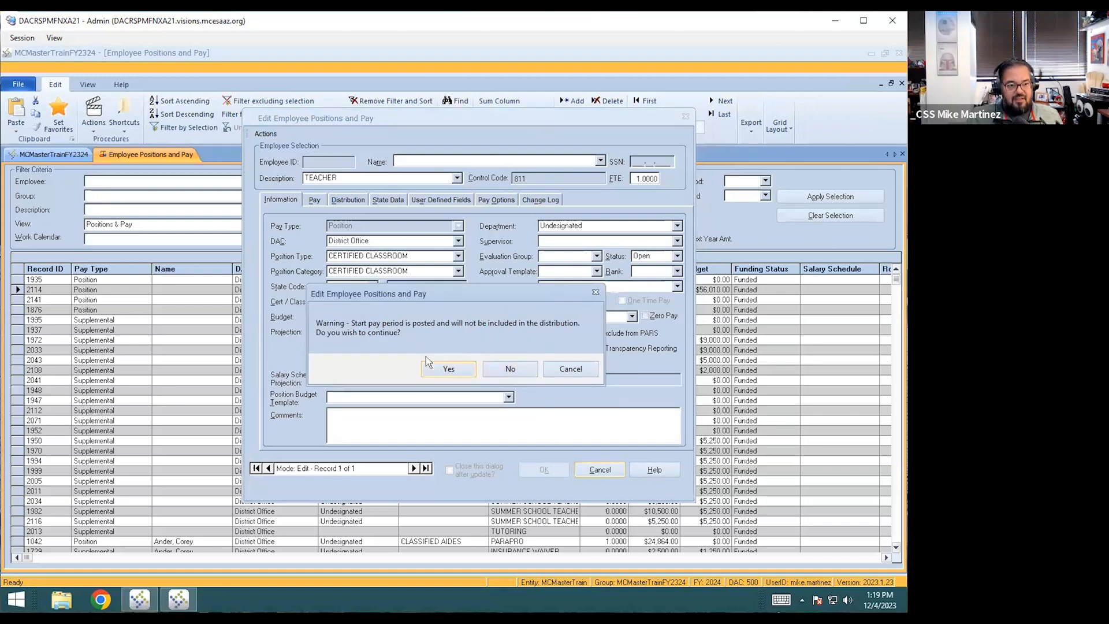
click(450, 368)
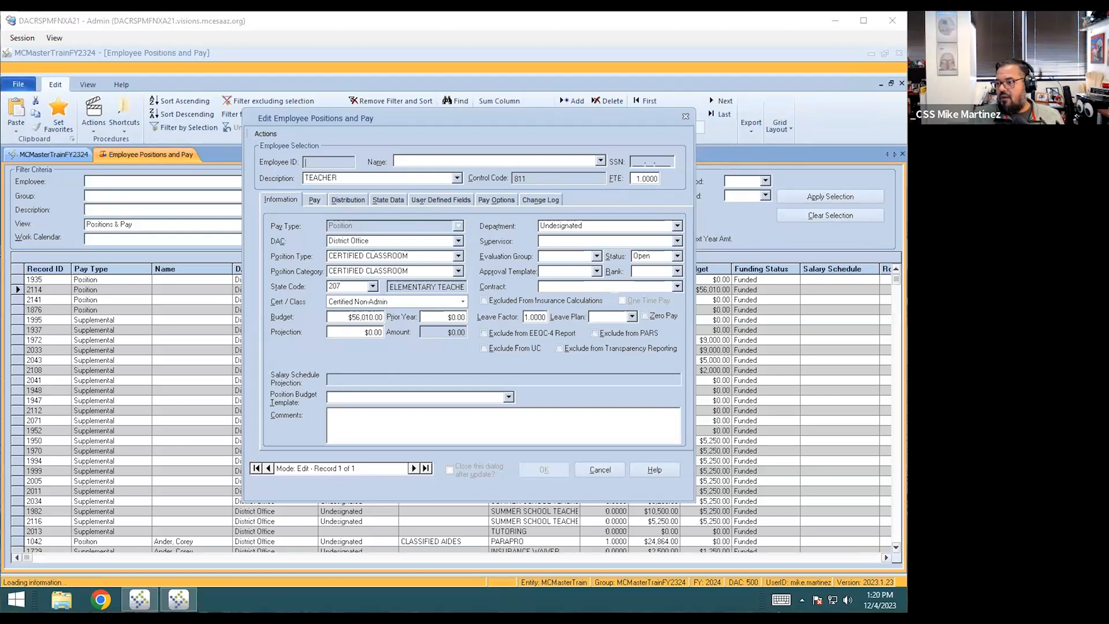
key(Escape)
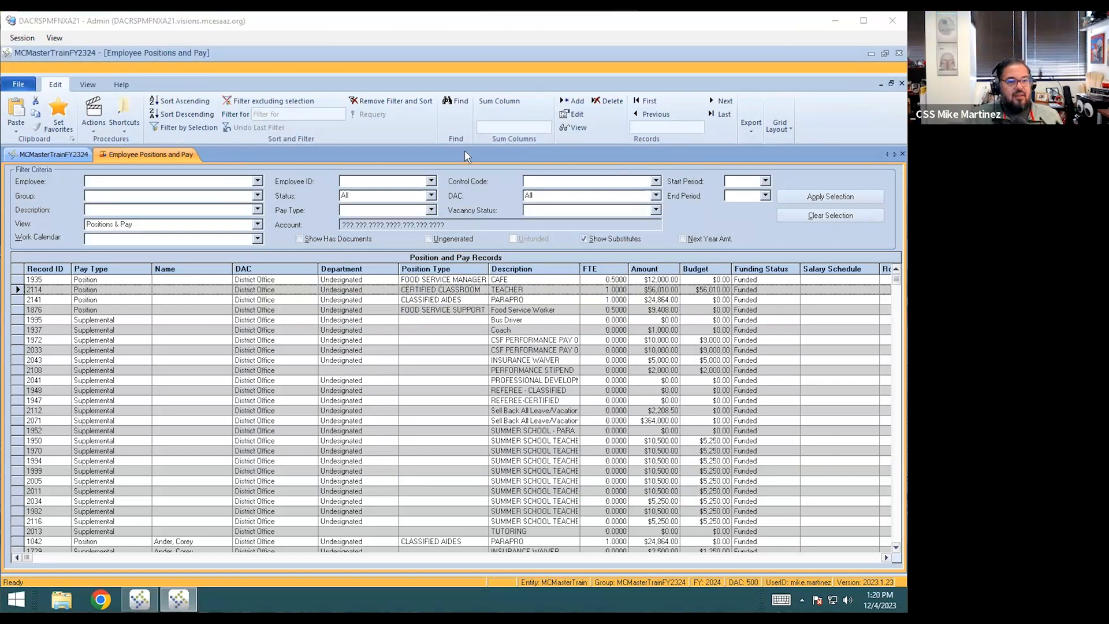
Step: Open the Position Funding Sources list from the Human Resources master positions
click(62, 160)
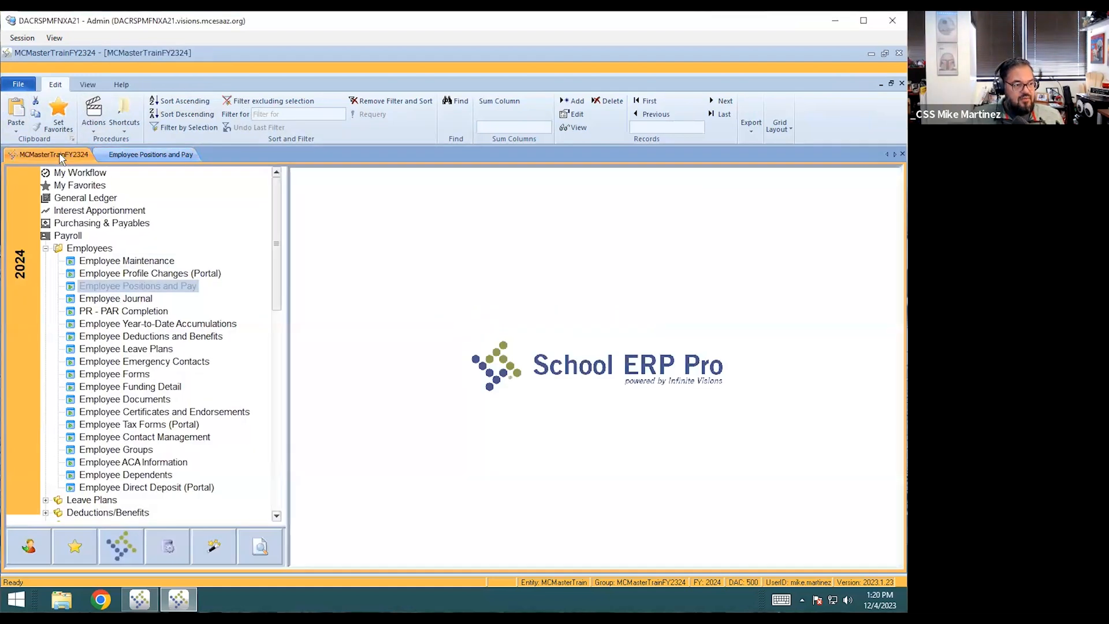
double_click(68, 236)
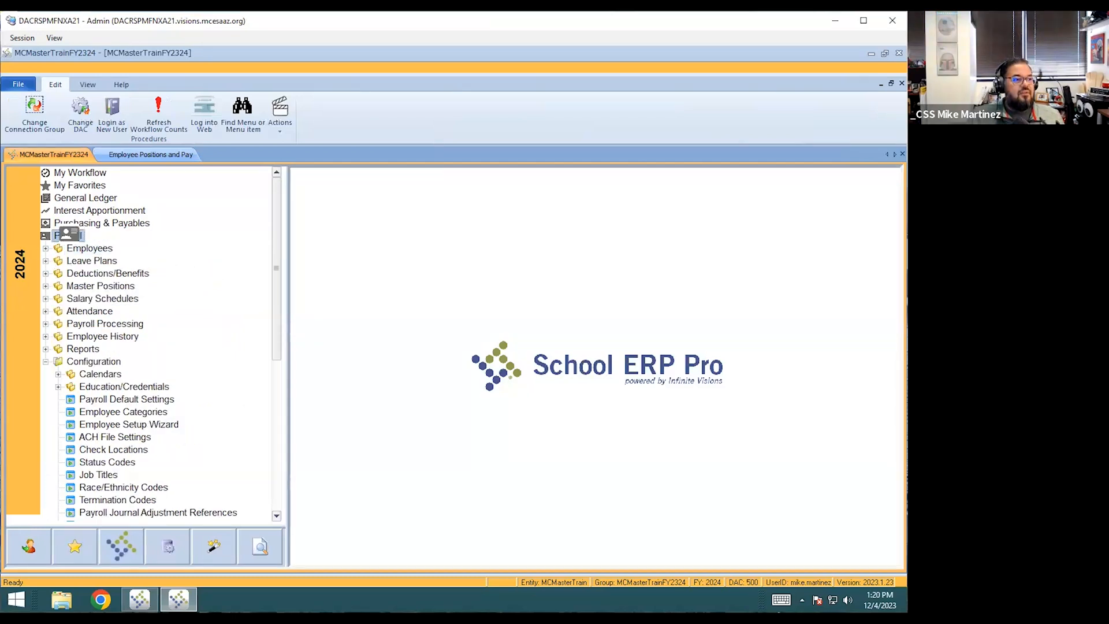
double_click(80, 250)
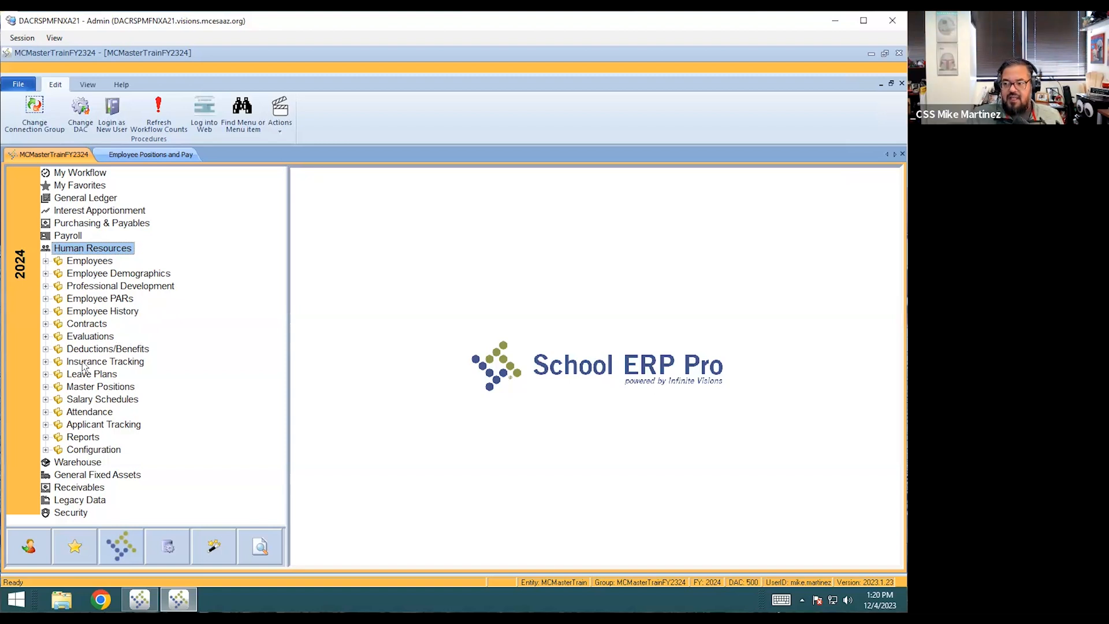
click(46, 386)
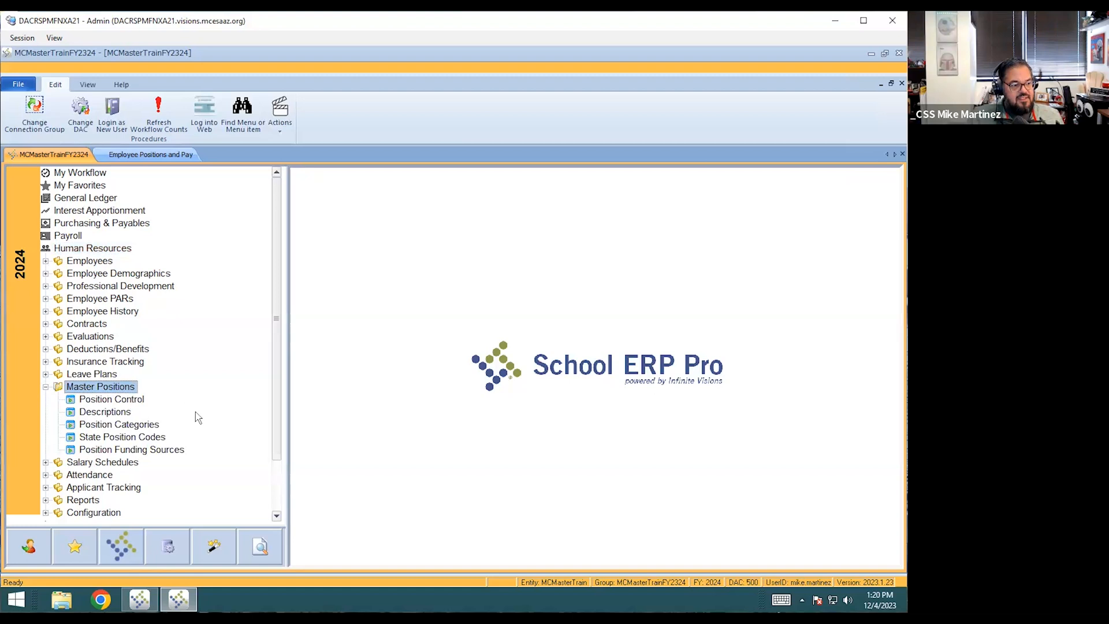
click(161, 437)
scroll(191, 416, down, 2)
click(141, 387)
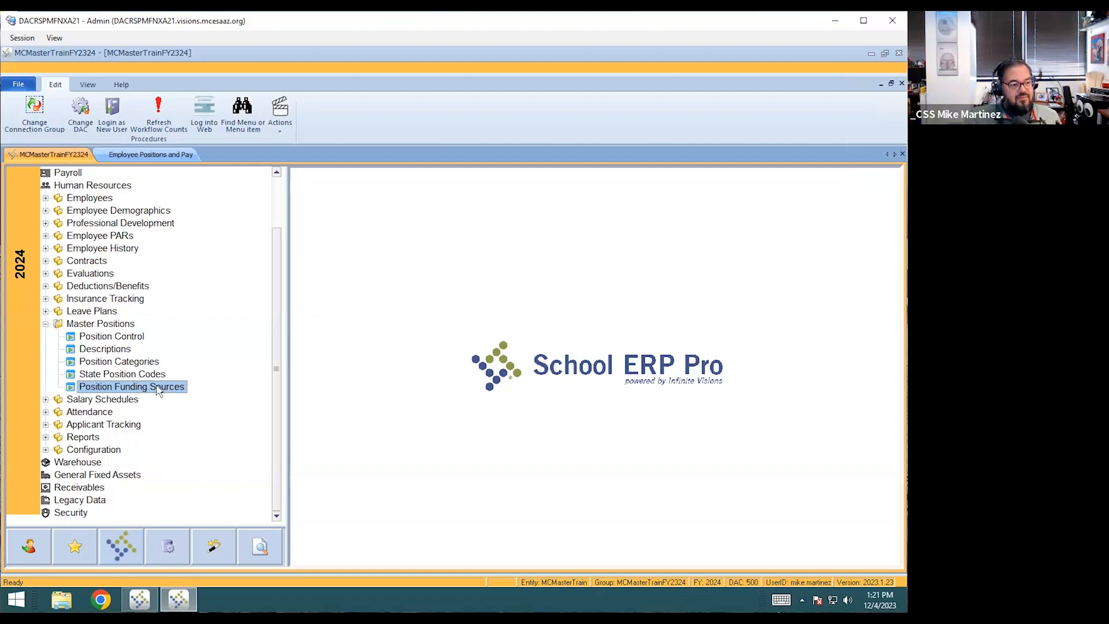
double_click(159, 390)
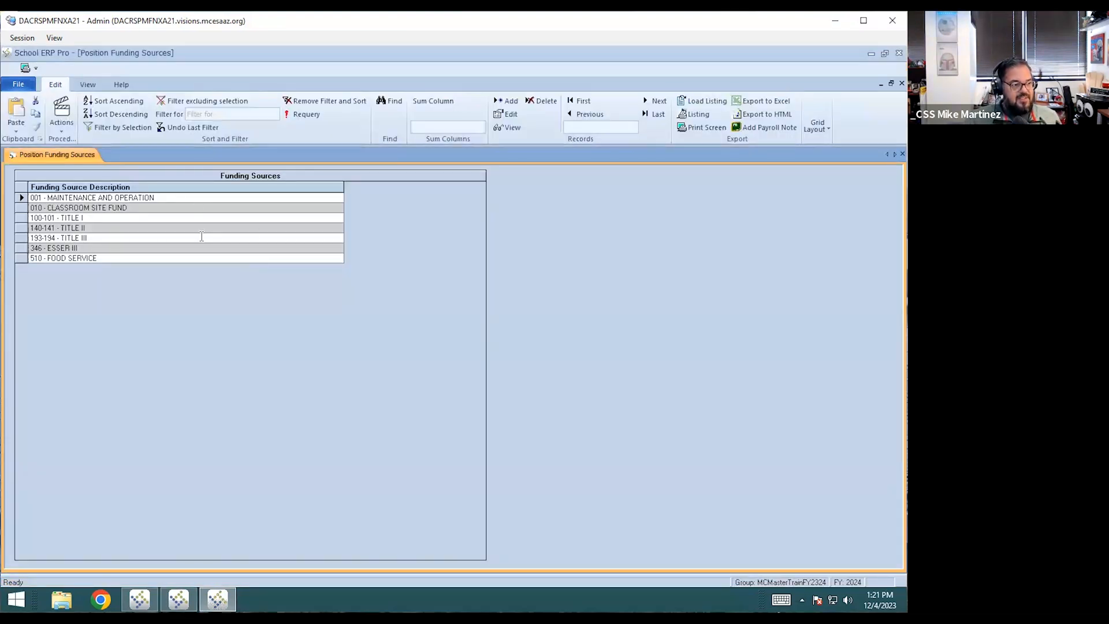
Step: Review the account mask of funding source 001 - MAINTENANCE AND OPERATION and close the Position Funding Sources list without changes
double_click(173, 197)
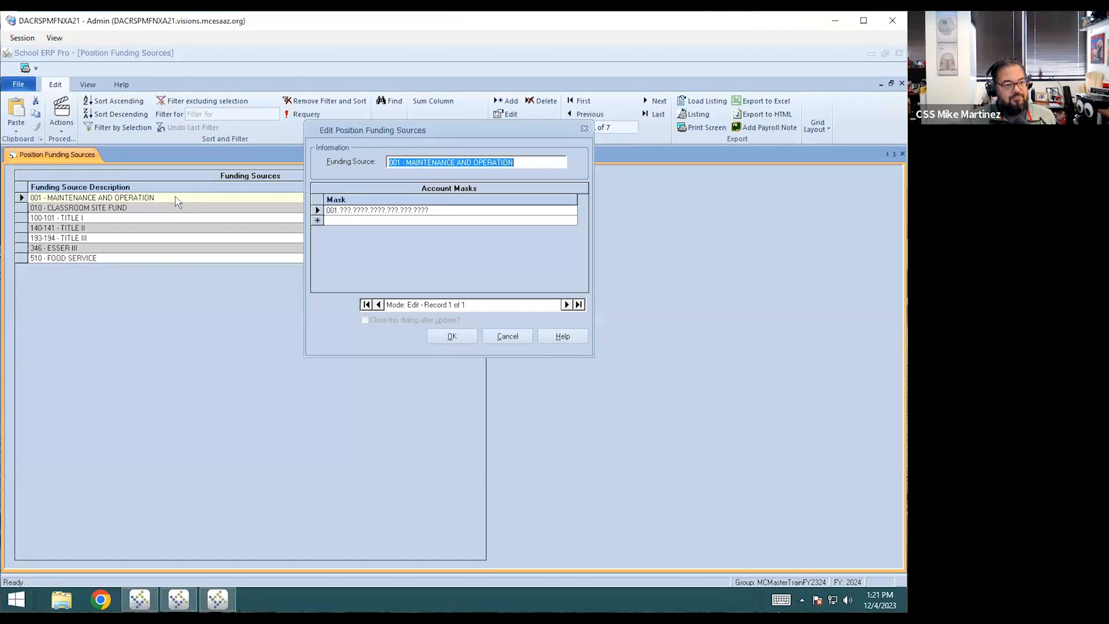
drag(392, 131, 435, 224)
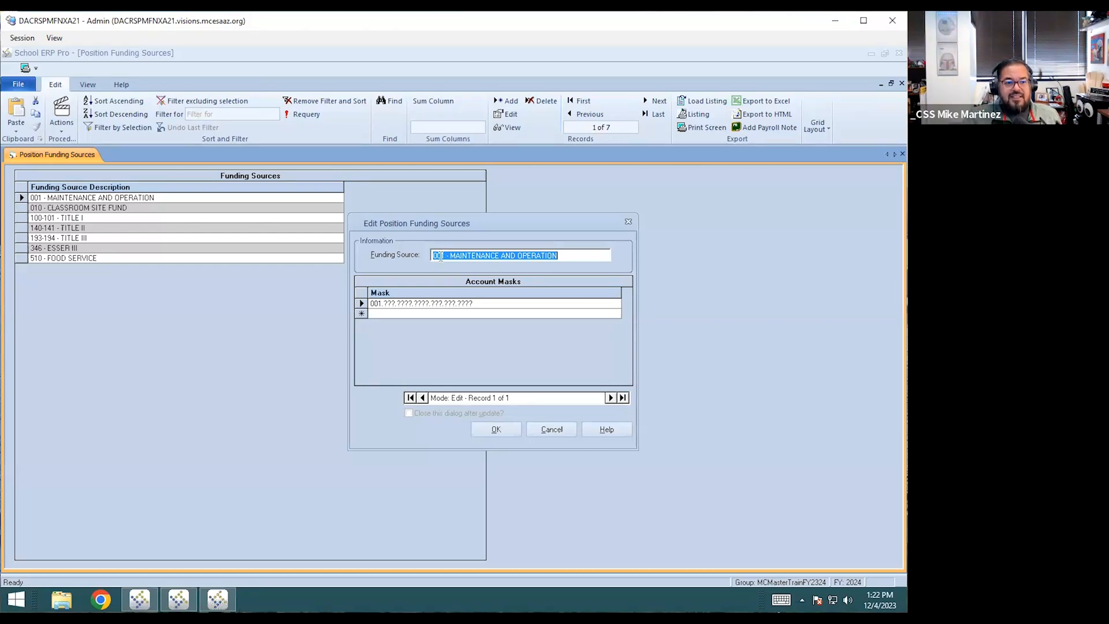
click(563, 436)
double_click(138, 198)
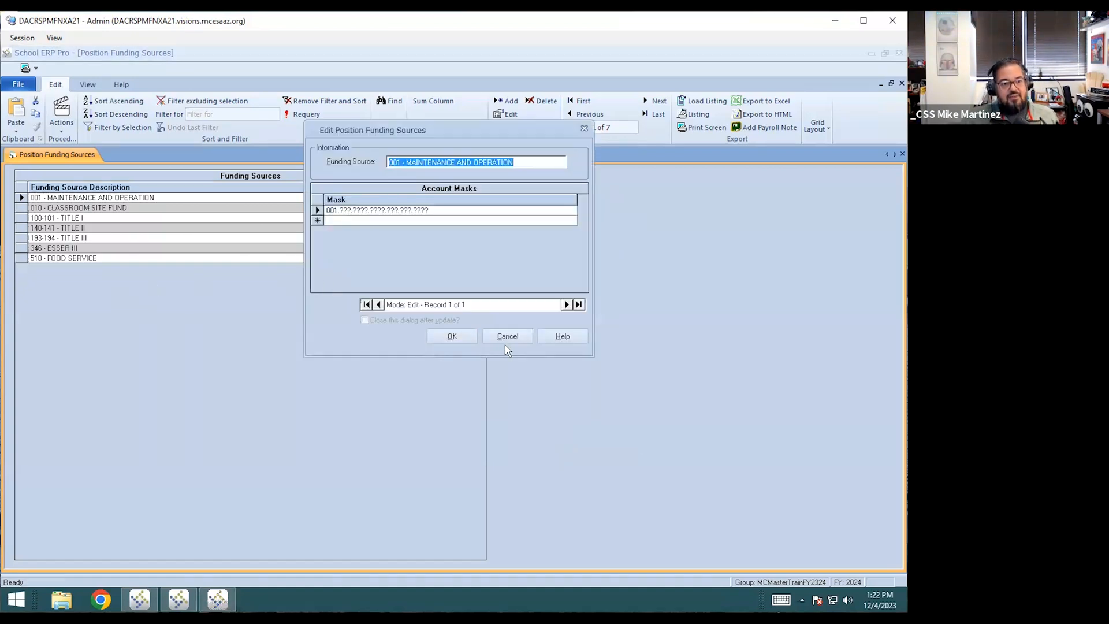
click(505, 339)
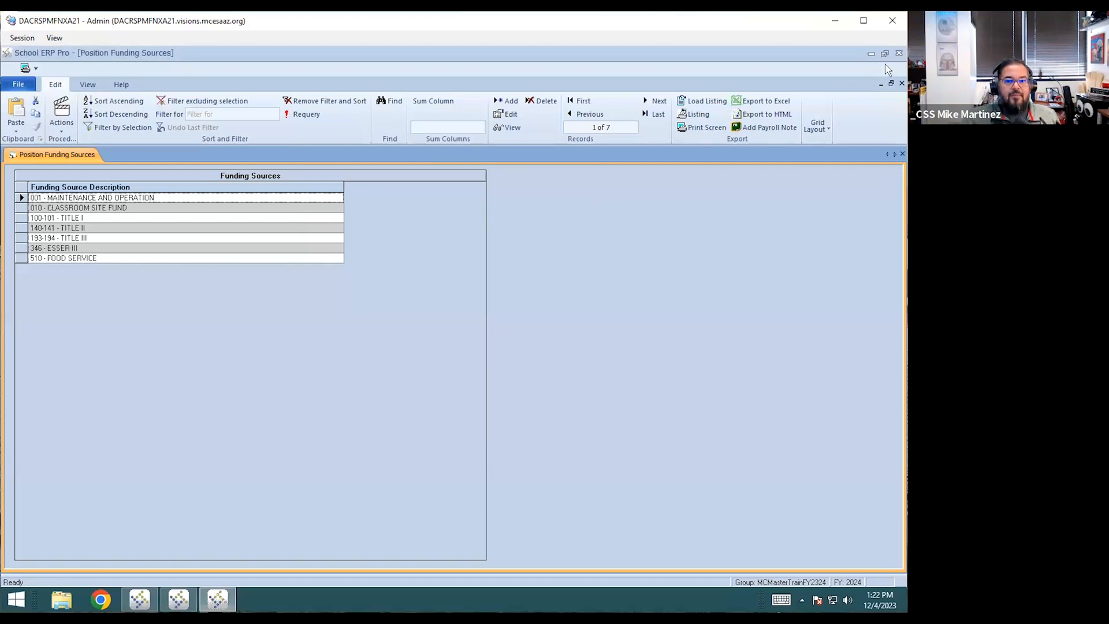
click(899, 53)
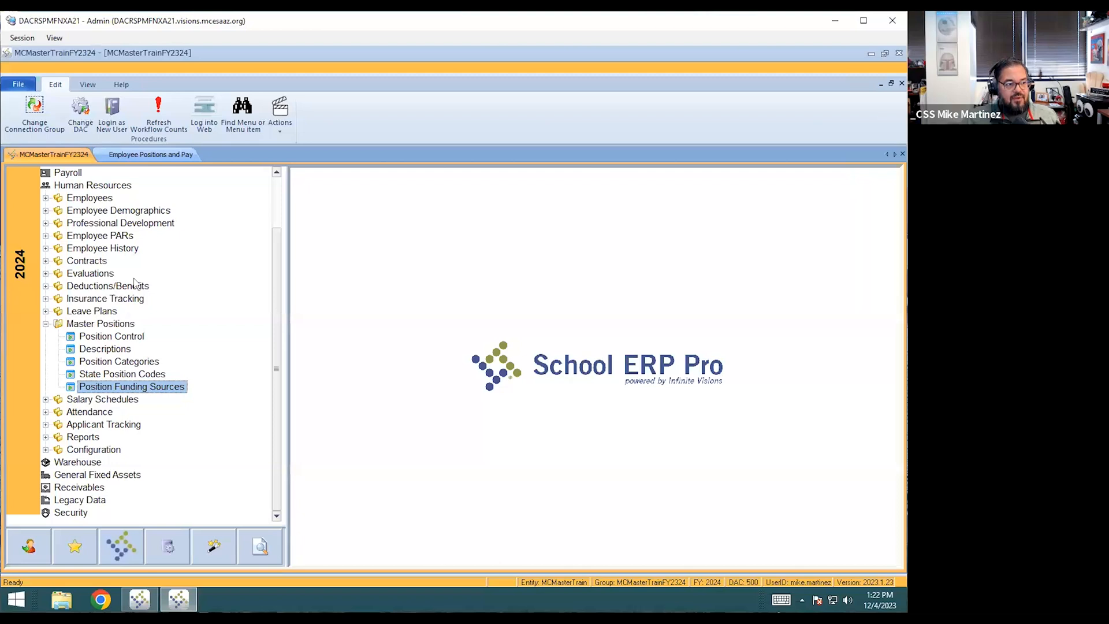
Step: Open Account Elements from the General Ledger chart of accounts and list only the FUND elements
scroll(134, 283, up, 2)
click(94, 198)
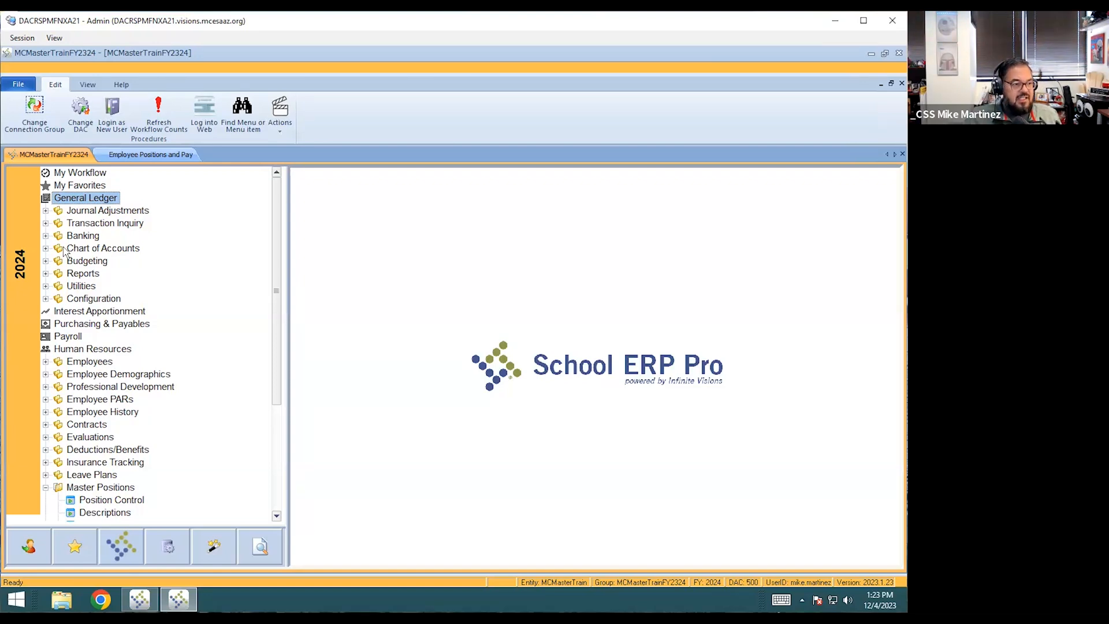
click(45, 248)
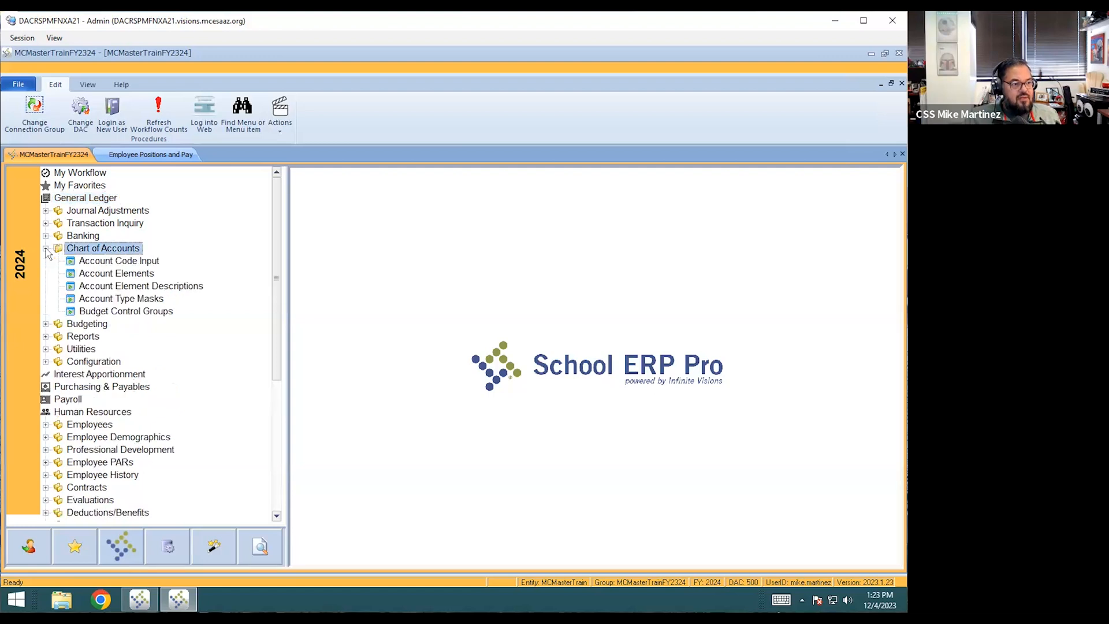
click(137, 276)
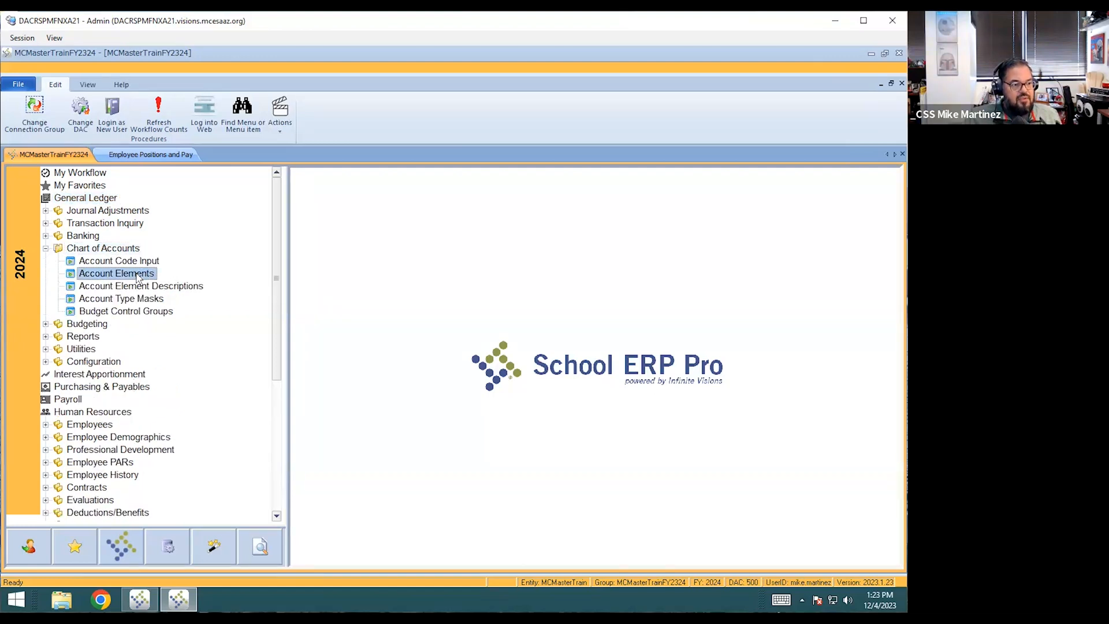
double_click(137, 276)
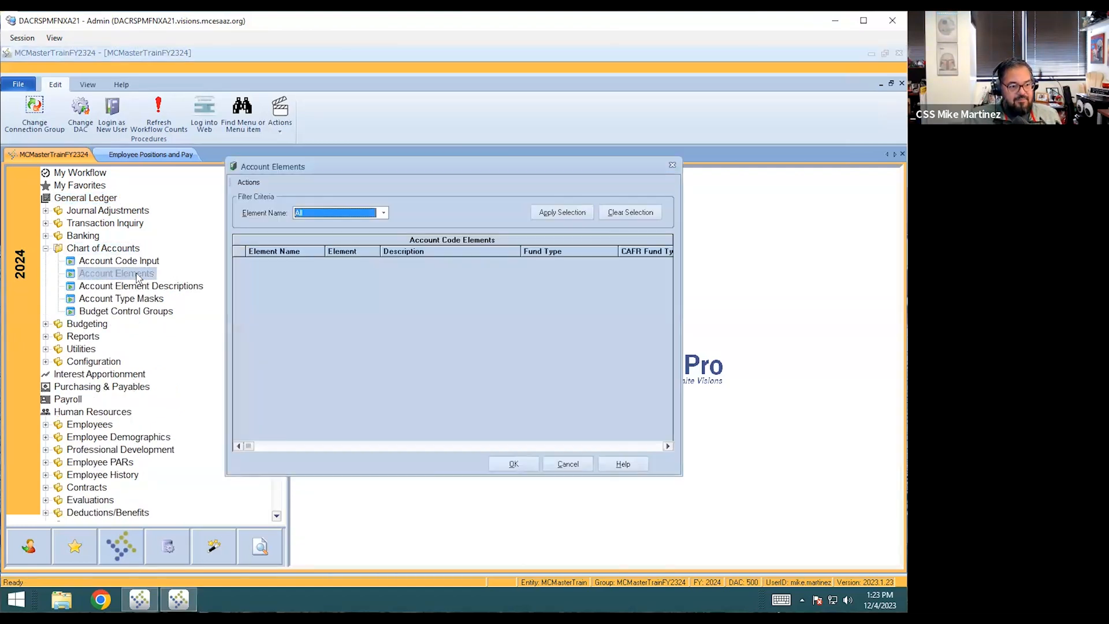
click(384, 211)
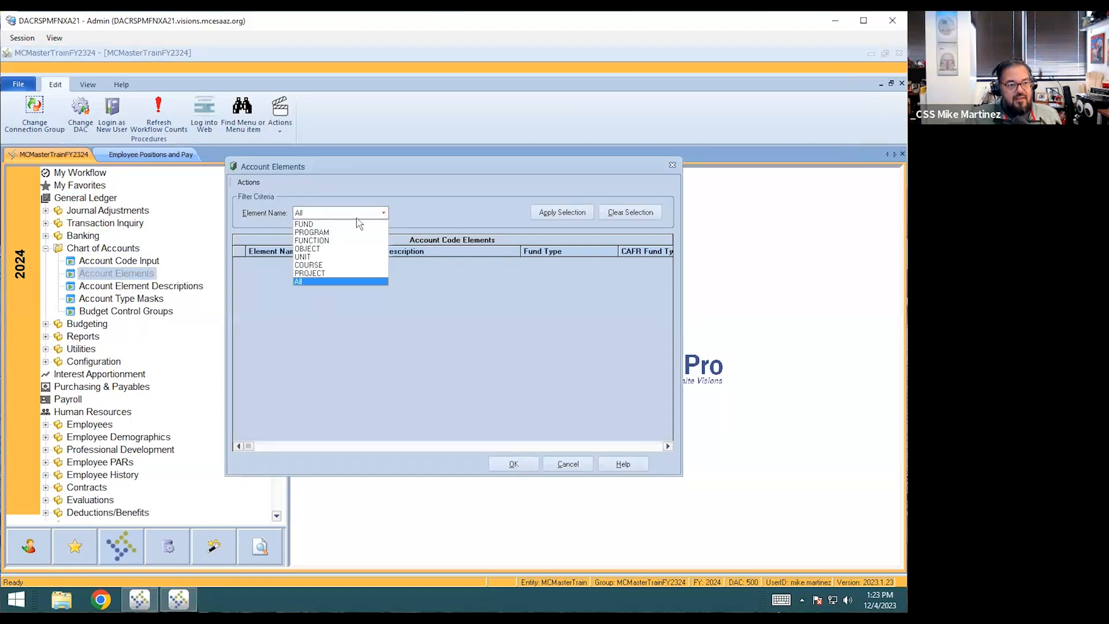
click(323, 224)
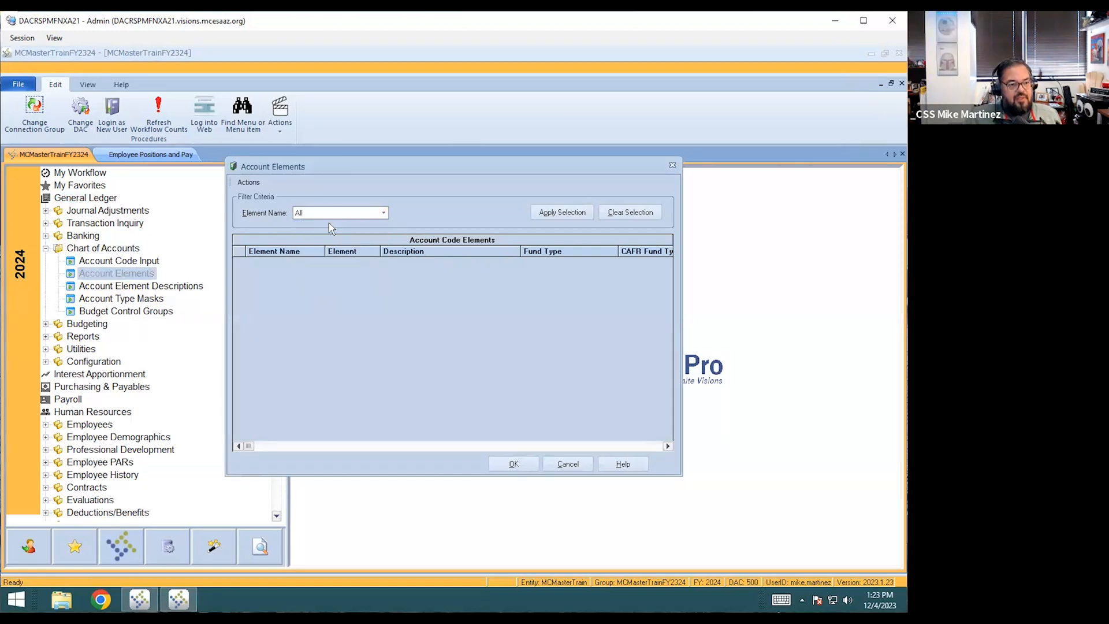
click(580, 214)
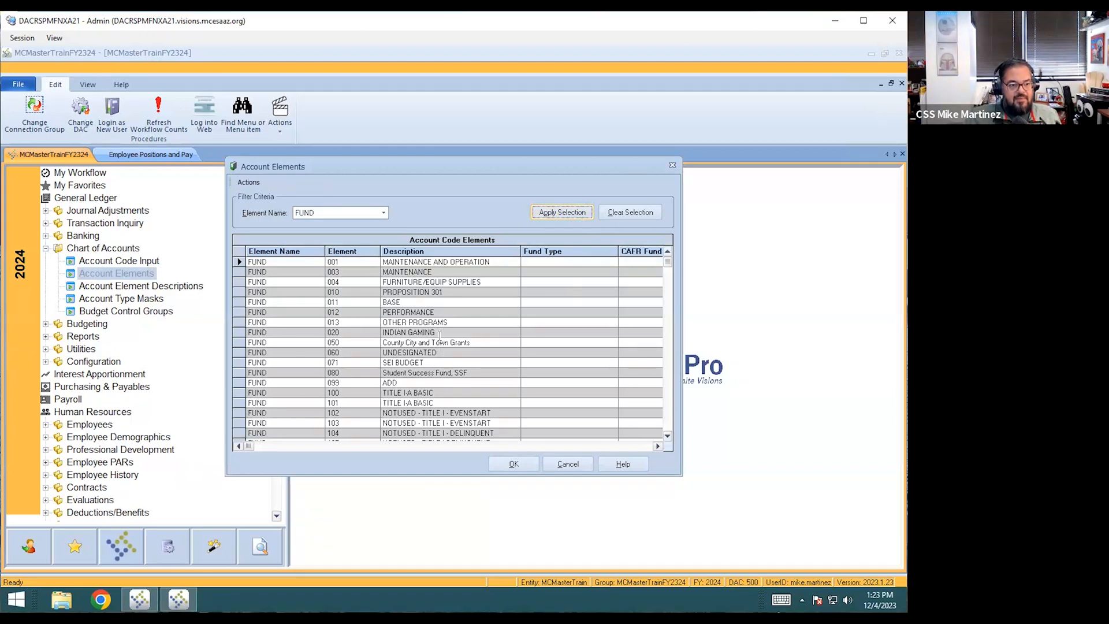
Step: Export the listed FUND account elements to Excel
right_click(452, 310)
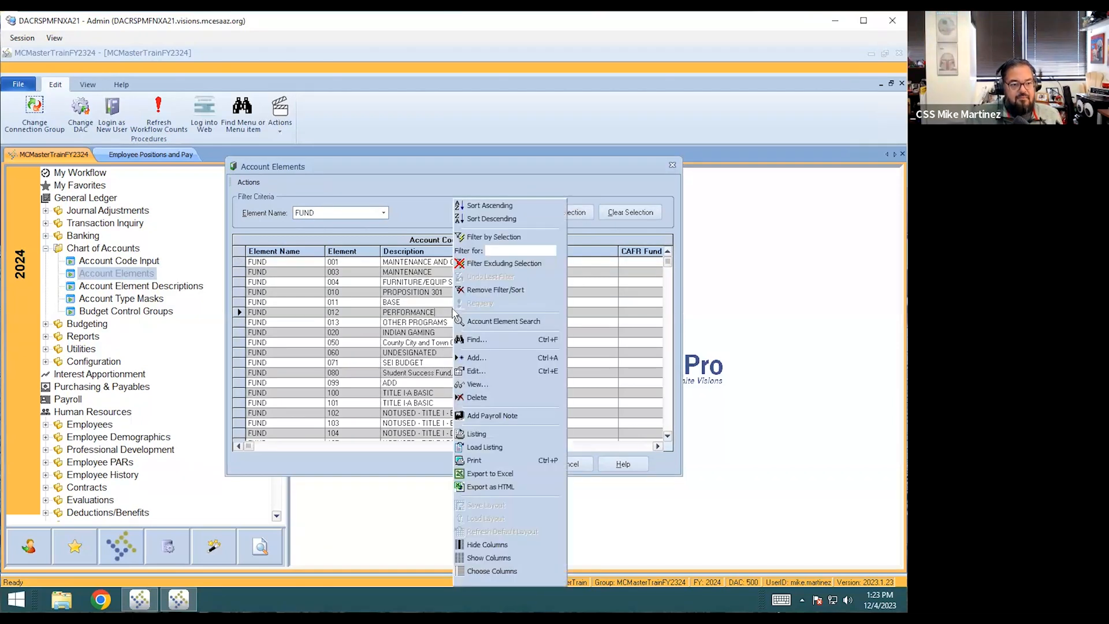
click(504, 473)
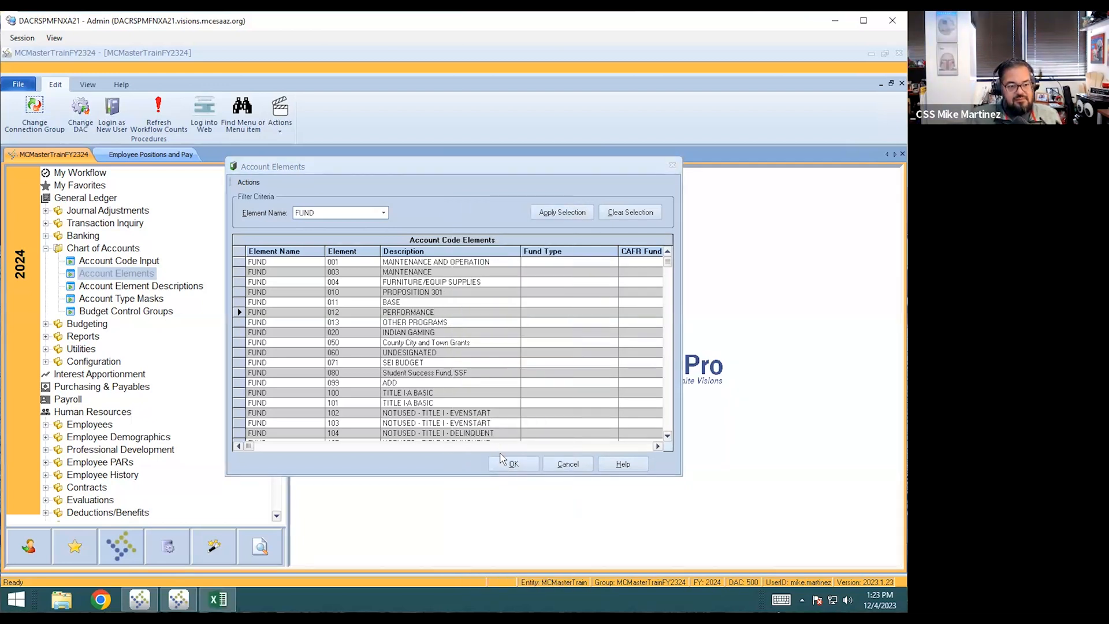
click(567, 461)
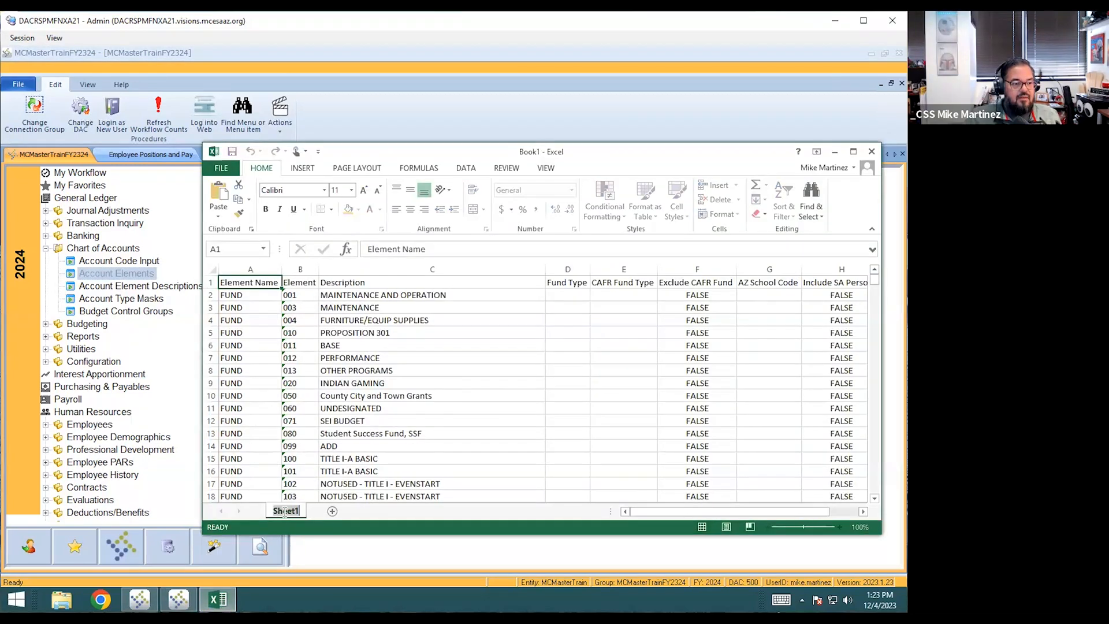
Step: Rename the worksheet containing the exported fund elements as FUNDS
text(FU)
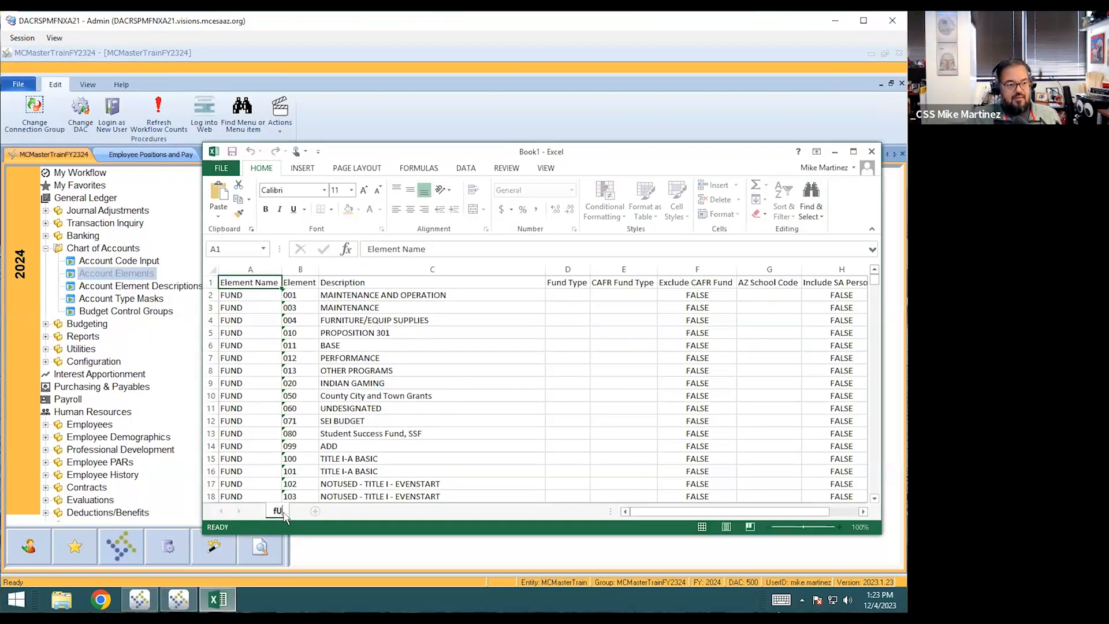
text(NDS)
key(Return)
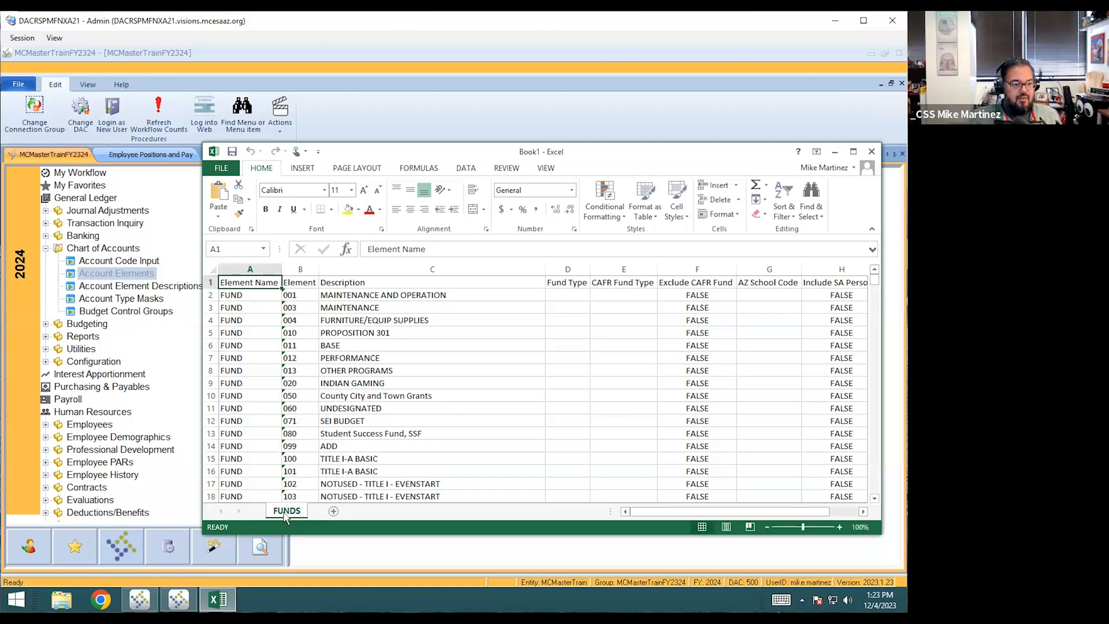
Step: Switch back to School ERP Pro and collapse the General Ledger and Human Resources branches of the navigation tree
click(277, 333)
click(152, 300)
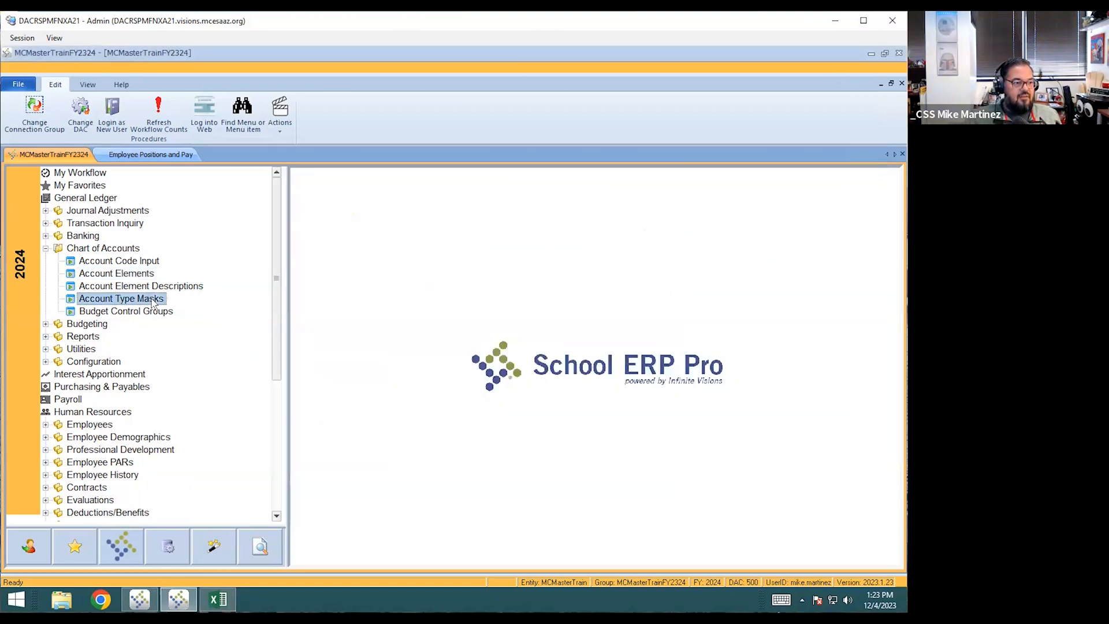
click(86, 199)
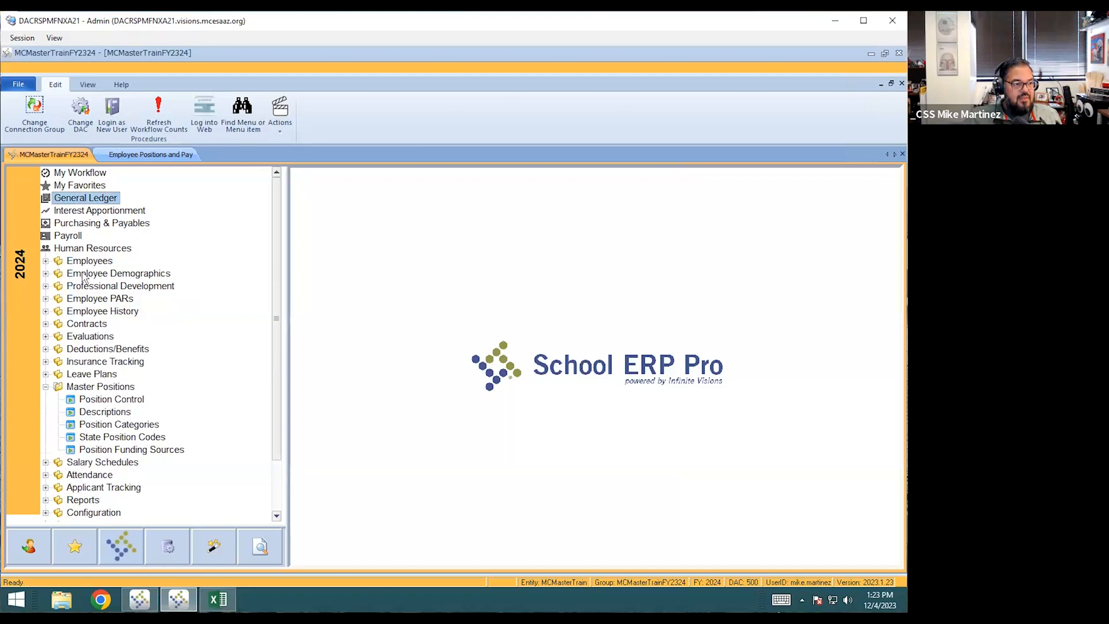
double_click(81, 250)
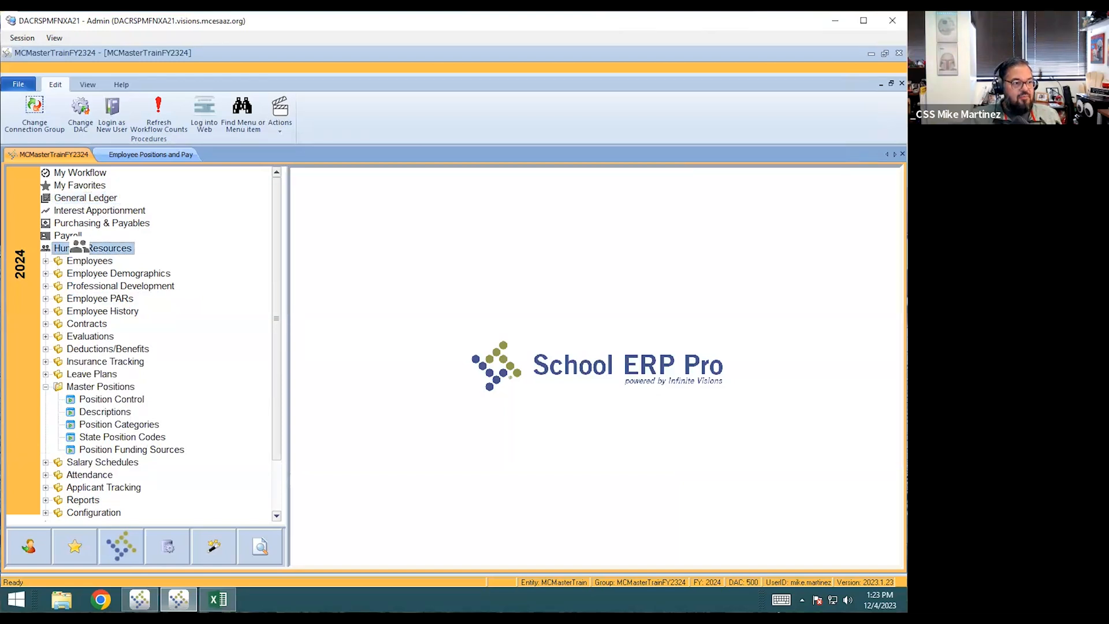
Step: Try to clear the filter criteria in the already open Employee Positions and Pay list
click(160, 159)
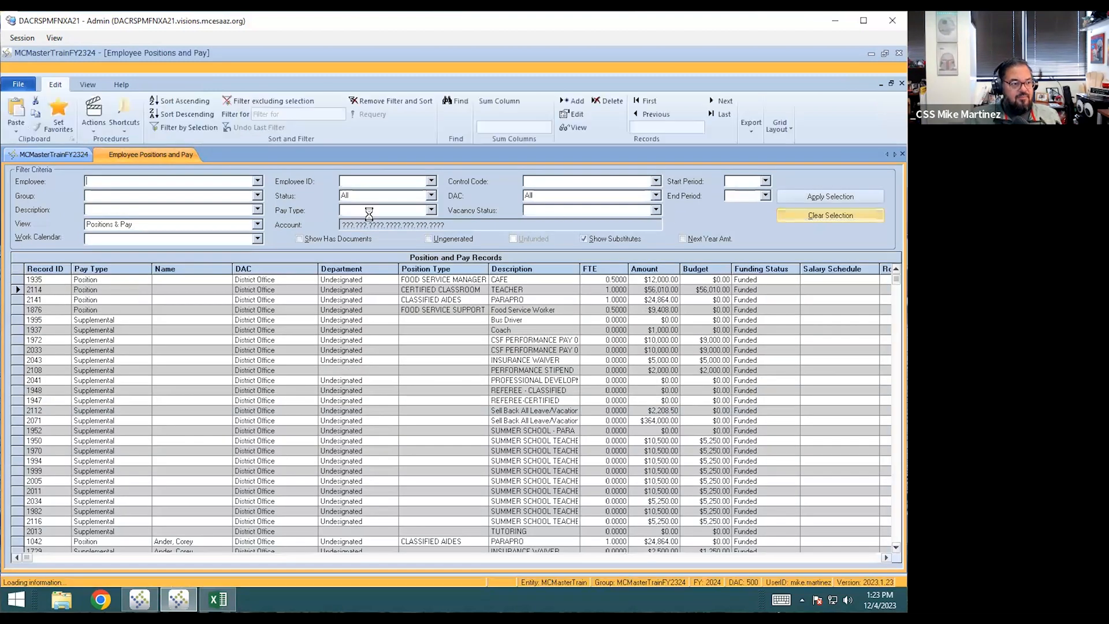
click(818, 216)
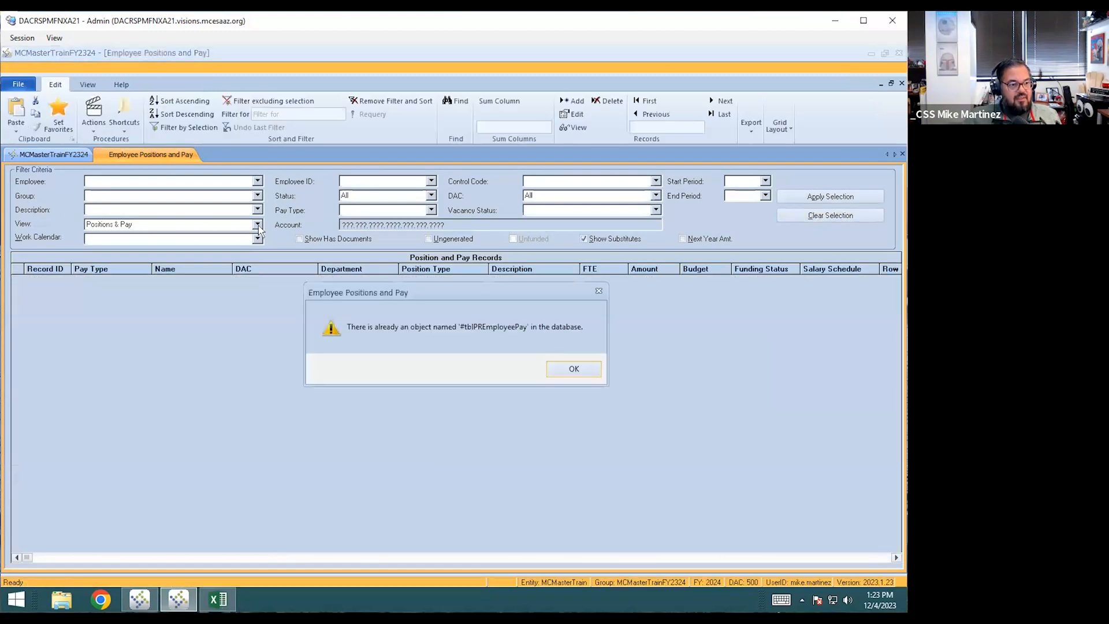
click(586, 371)
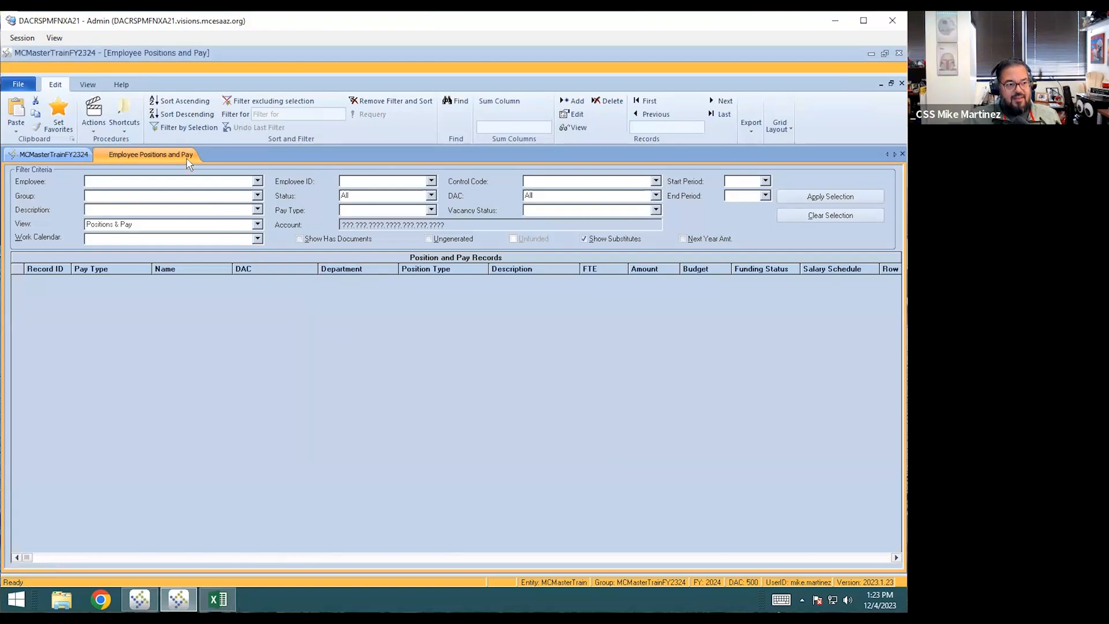
Step: Close the Employee Positions and Pay list and reopen it from the Payroll employee functions
click(70, 154)
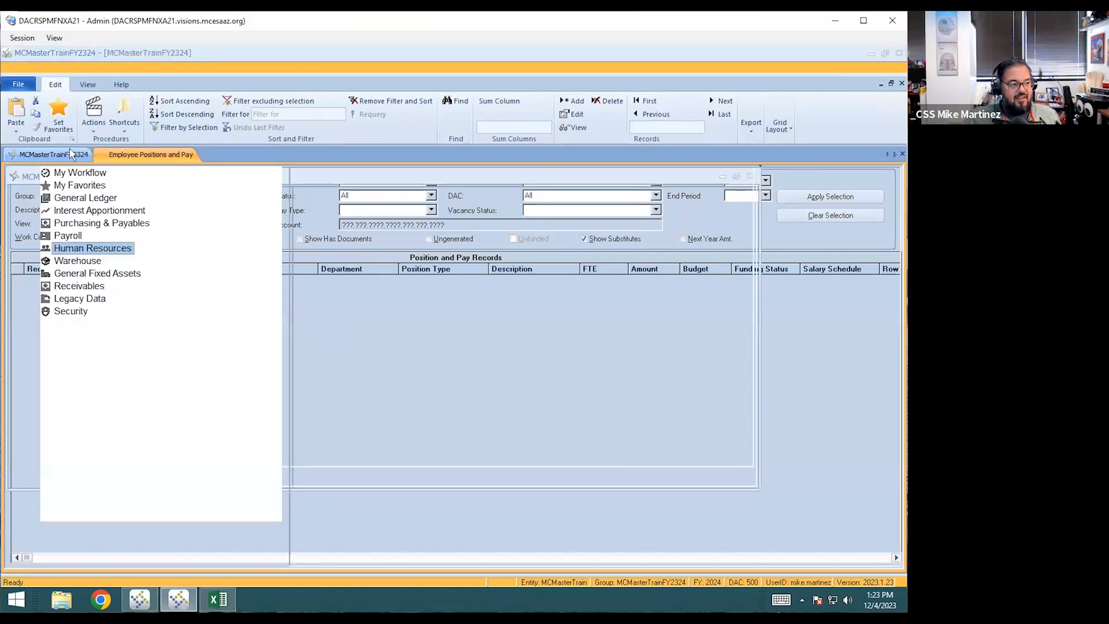
click(67, 236)
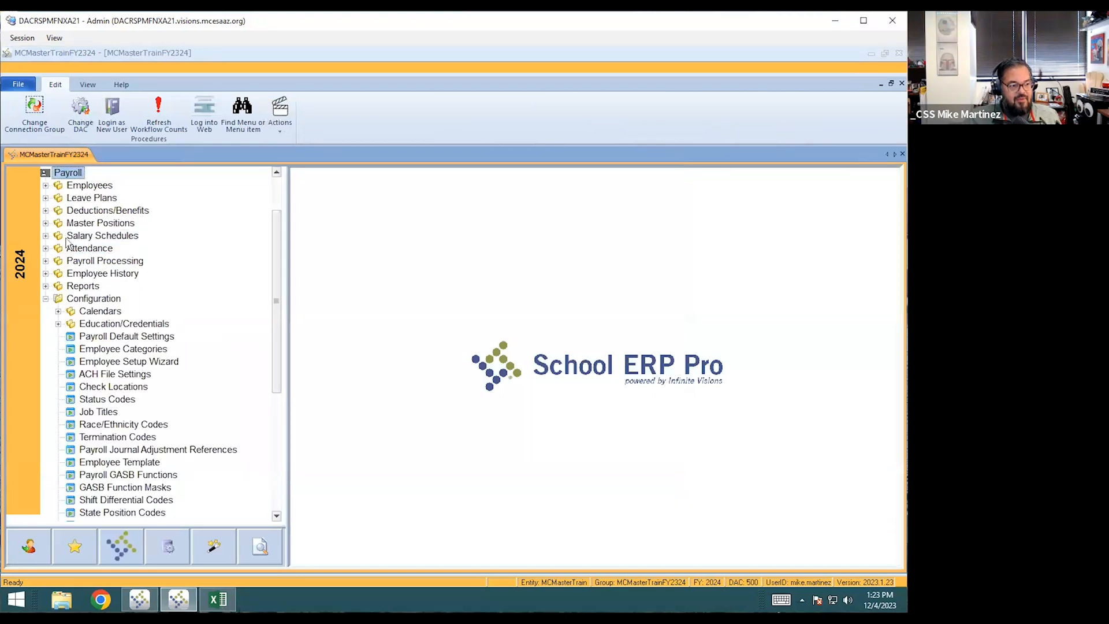
click(45, 186)
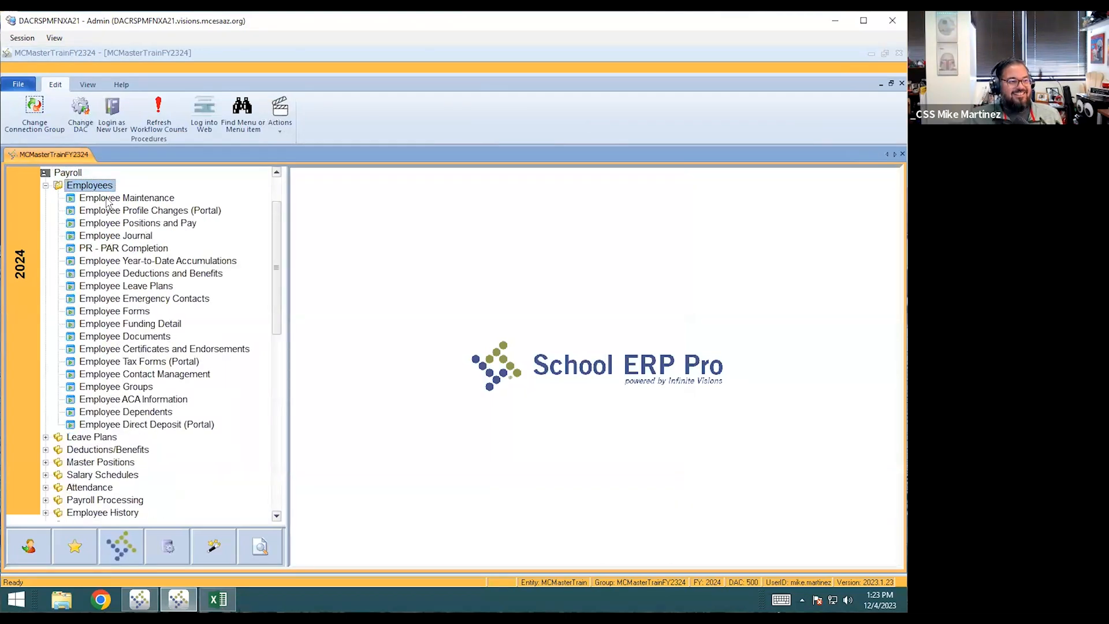
double_click(146, 225)
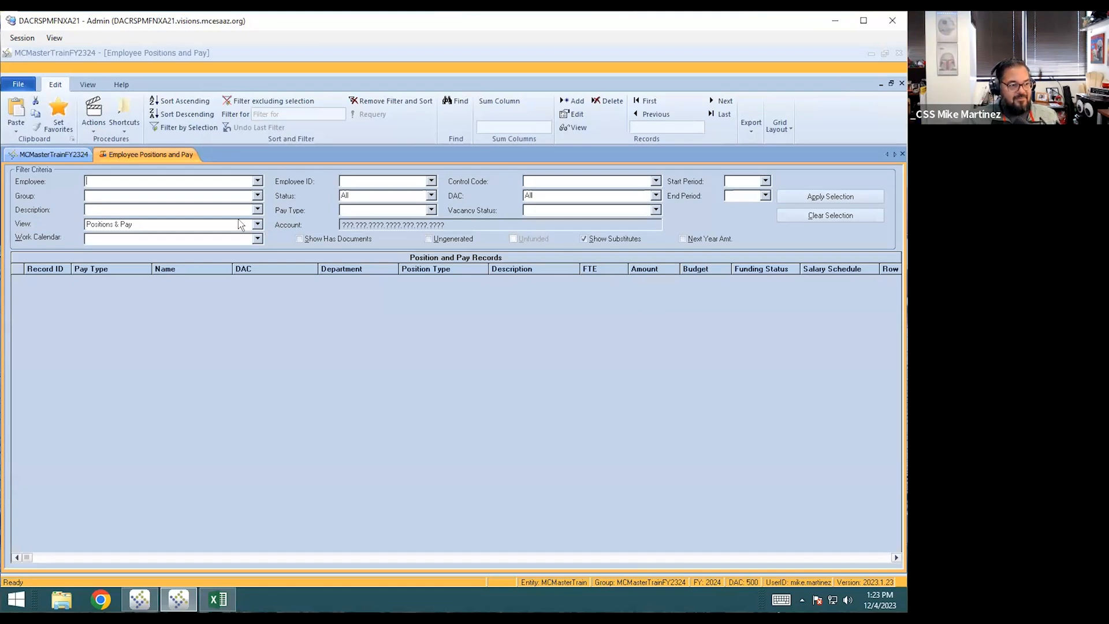
Step: Set the view to Funding Detail and load all position and pay records without other filter criteria
click(257, 225)
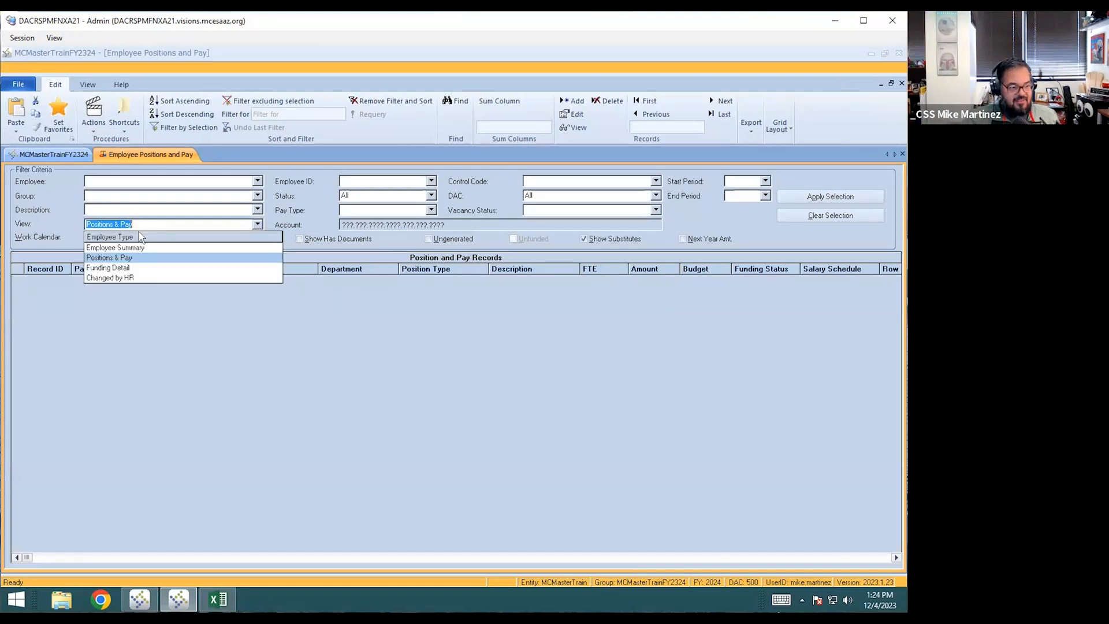
click(126, 269)
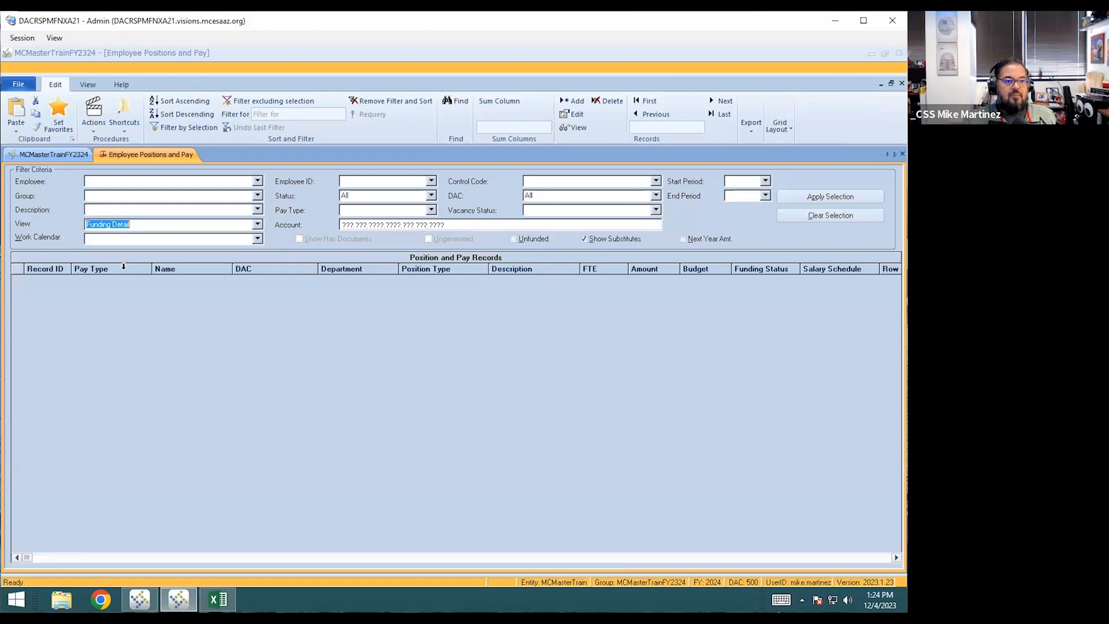
click(839, 198)
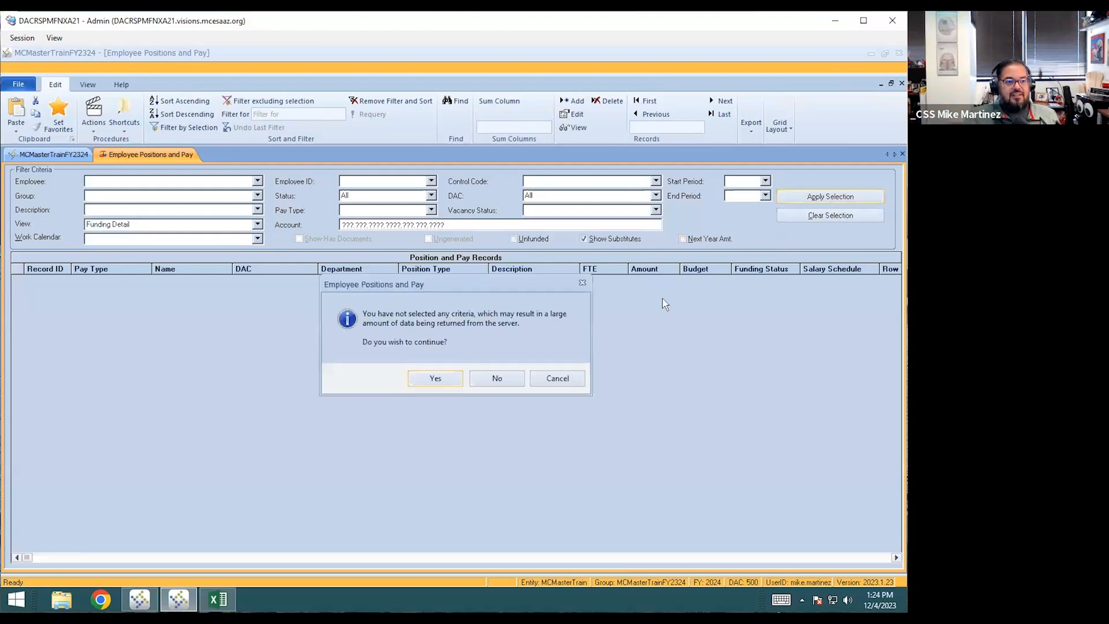
click(428, 379)
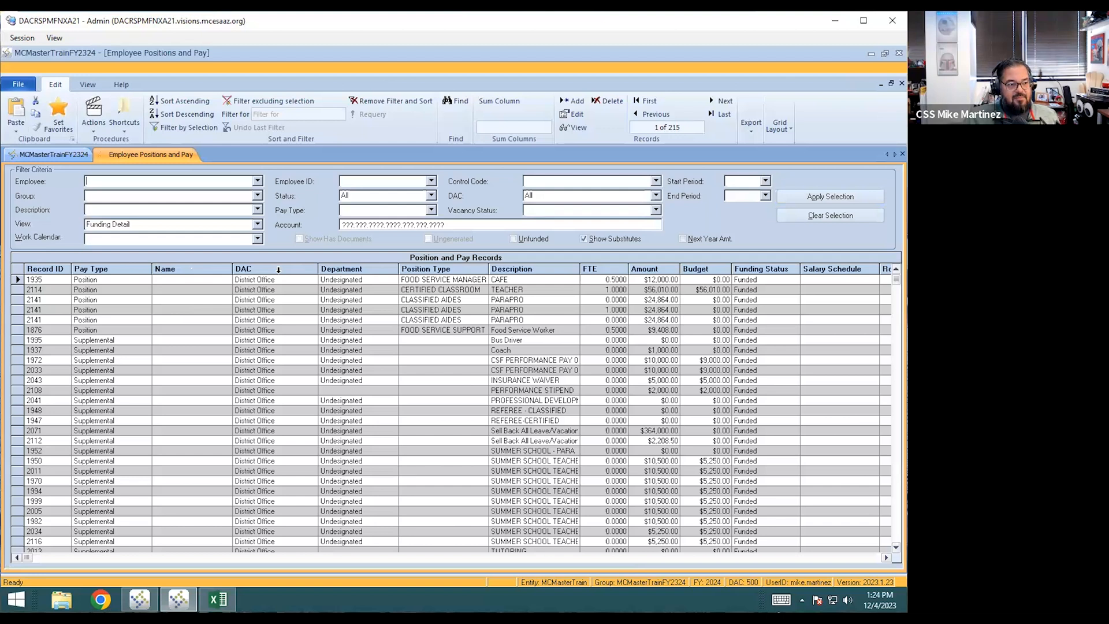
Step: Replace the DAC column of the Position and Pay Records grid with the Account column
click(283, 267)
click(313, 269)
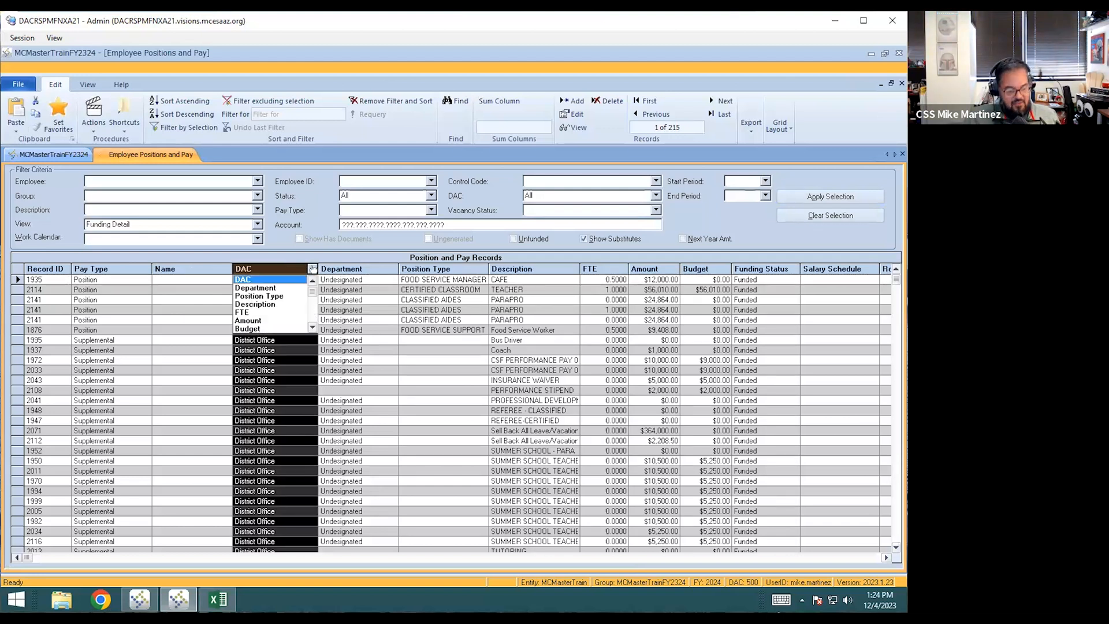
key(a)
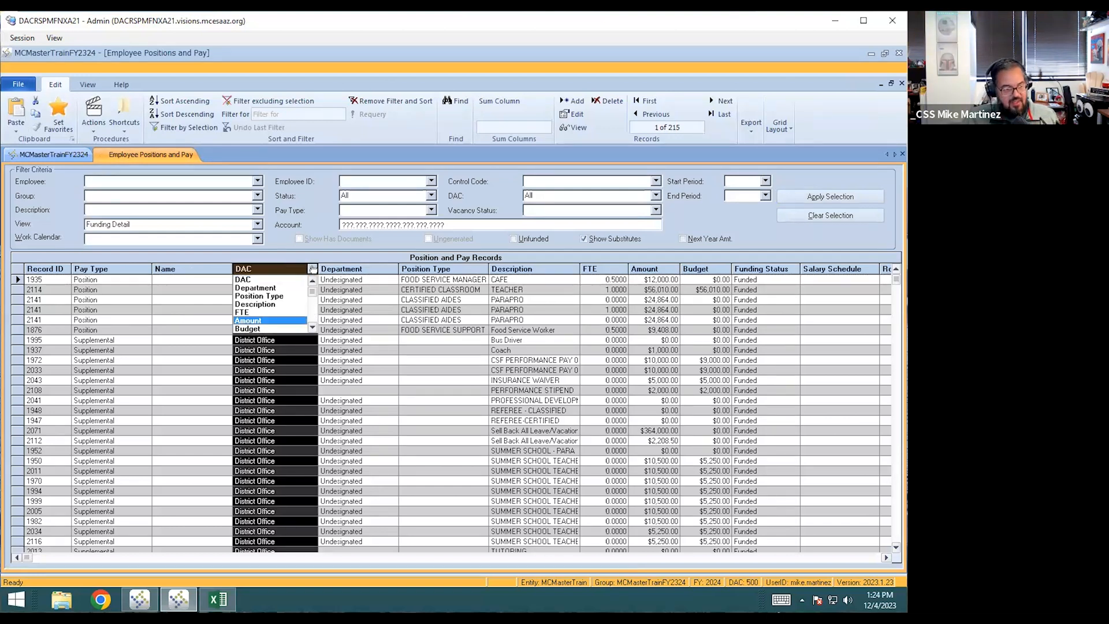
key(a)
key(a)
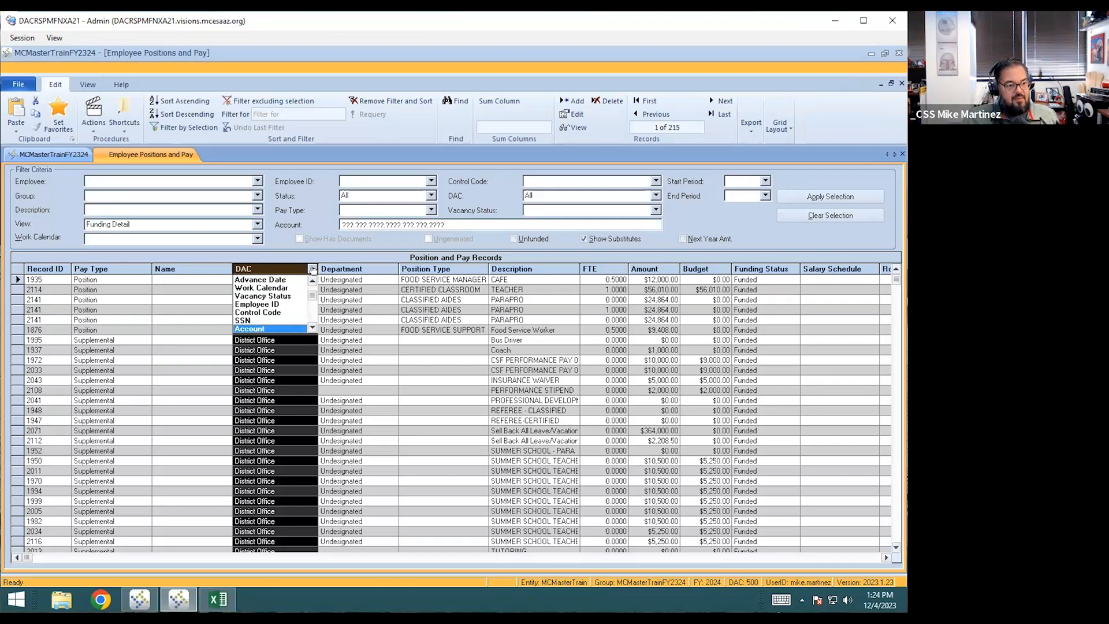
click(293, 328)
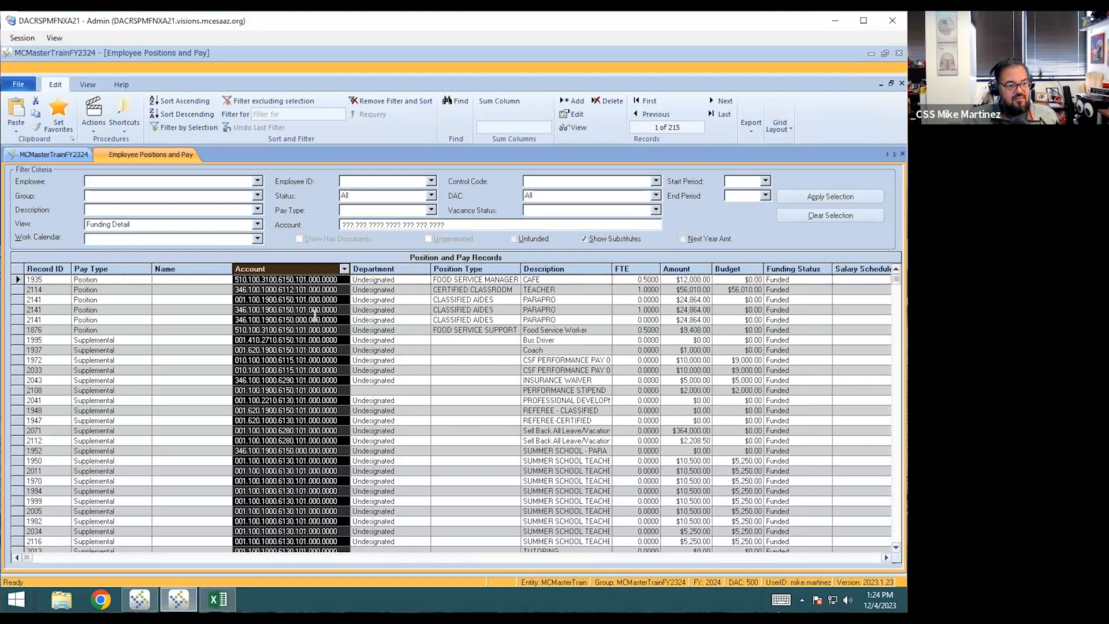
Step: Reduce the Position and Pay Records grid layout to the Account column only
click(314, 319)
click(312, 268)
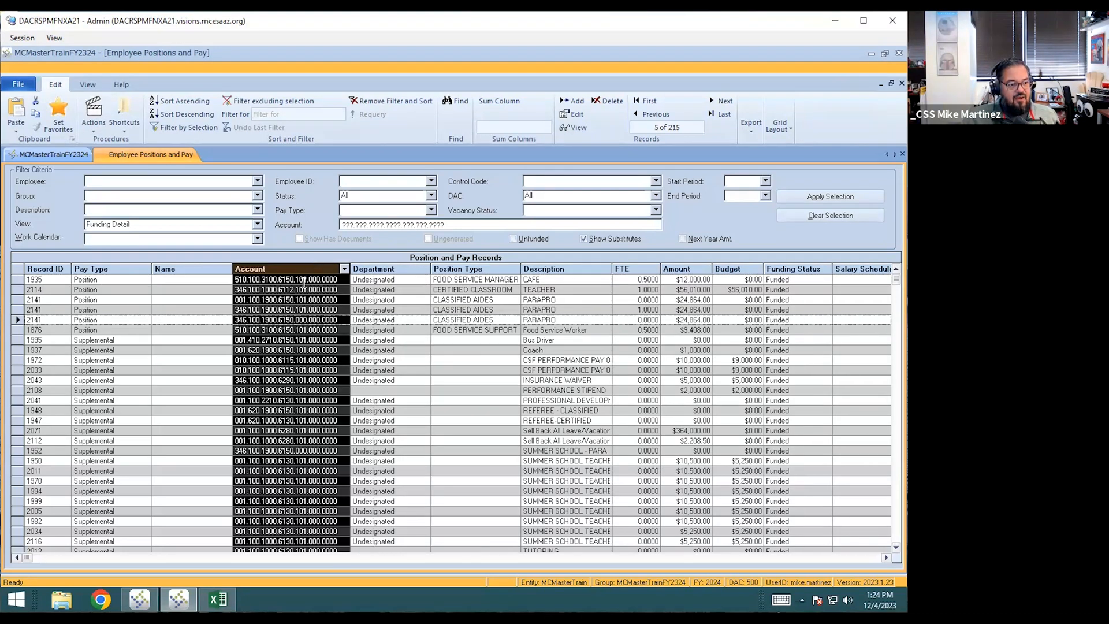
click(790, 133)
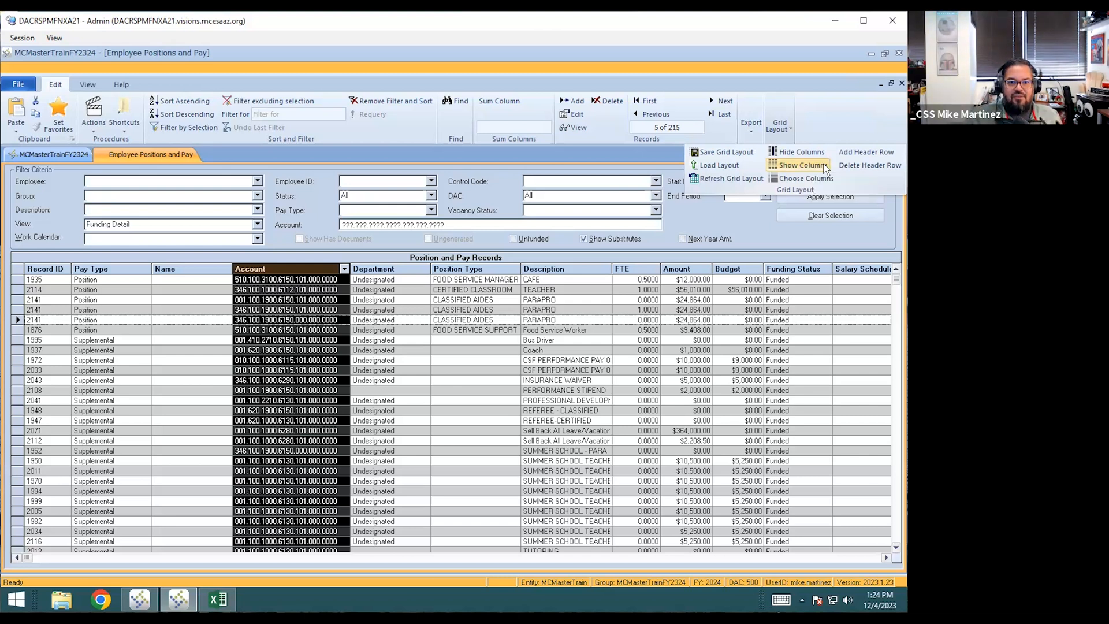
click(825, 165)
Step: Export the Account column of the position and pay records to Excel
click(65, 310)
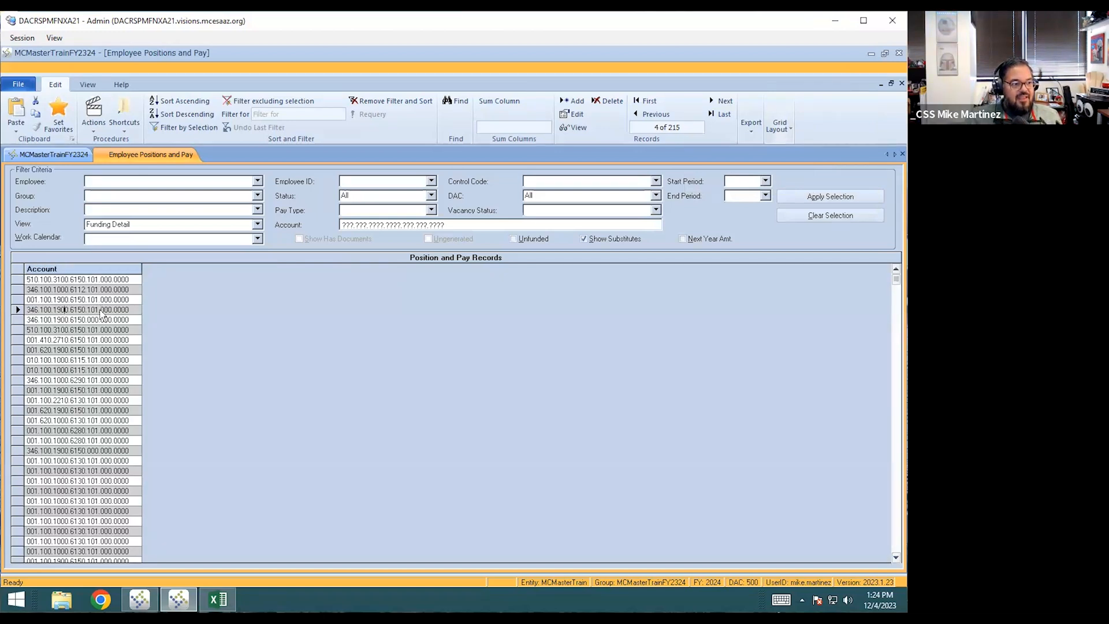
right_click(101, 314)
click(153, 474)
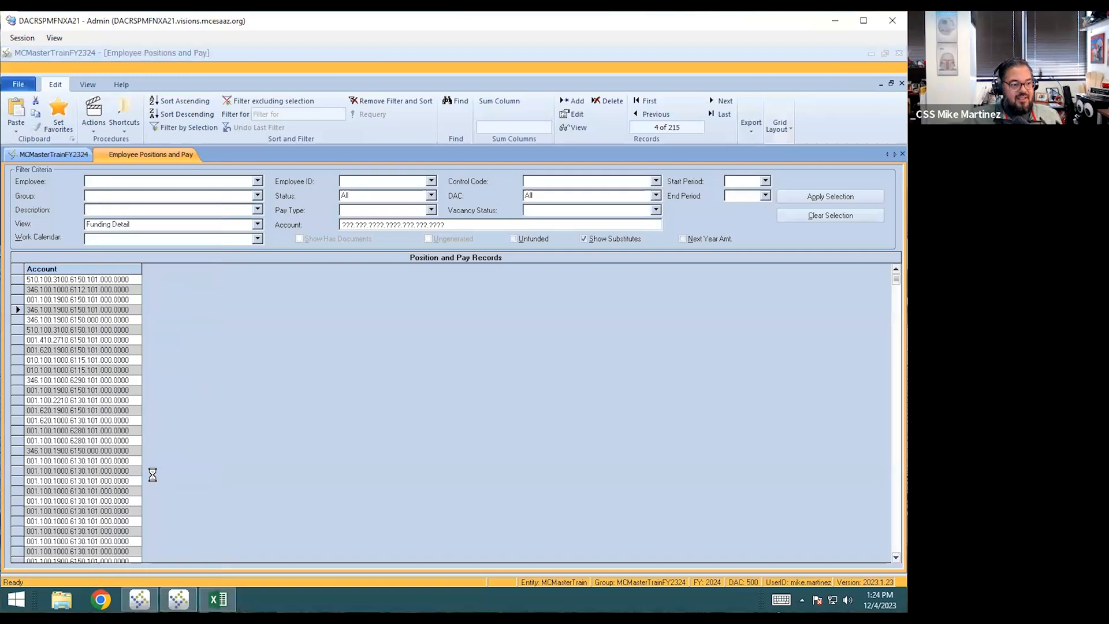
Step: Switch to the Book2 workbook with the exported accounts and rename its worksheet as ACCOUNTS
mouse_move(217, 599)
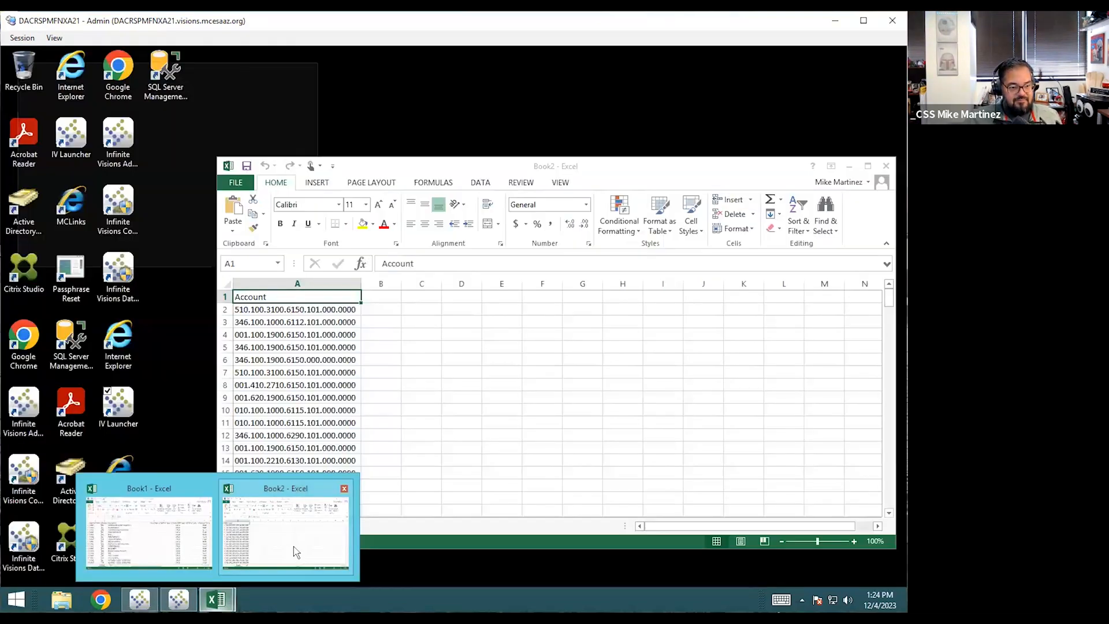
click(293, 547)
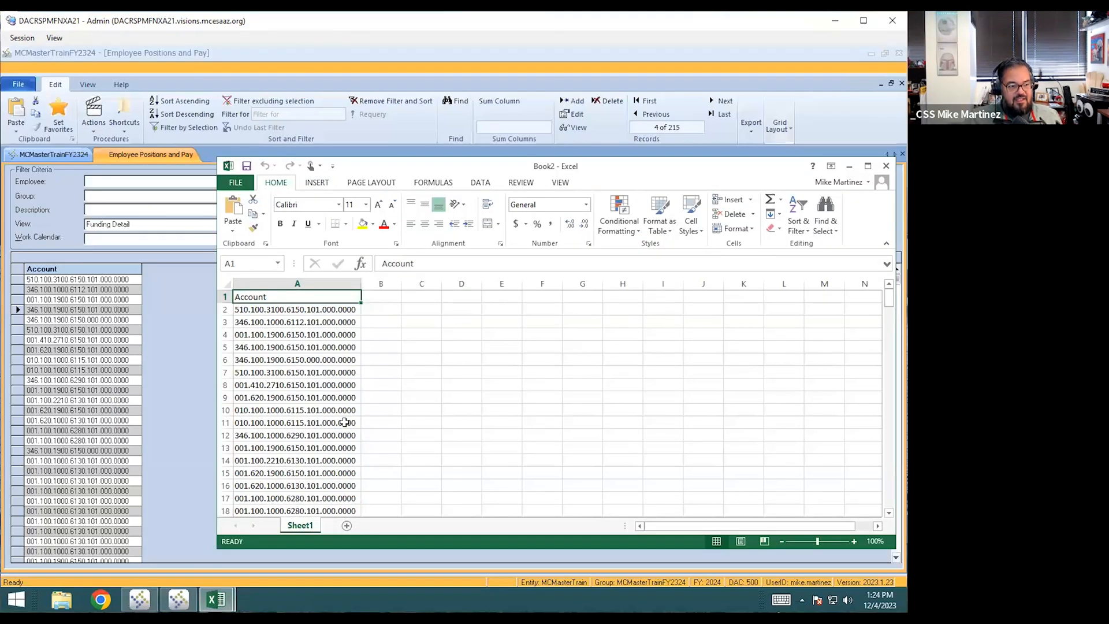
double_click(313, 525)
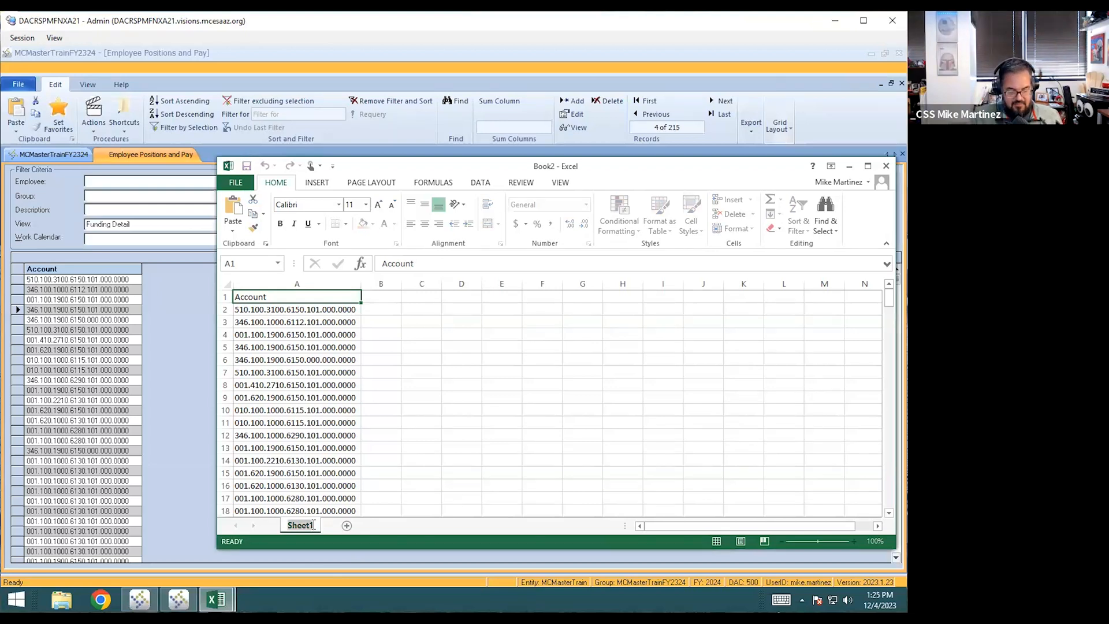
text(ACCOUNTS)
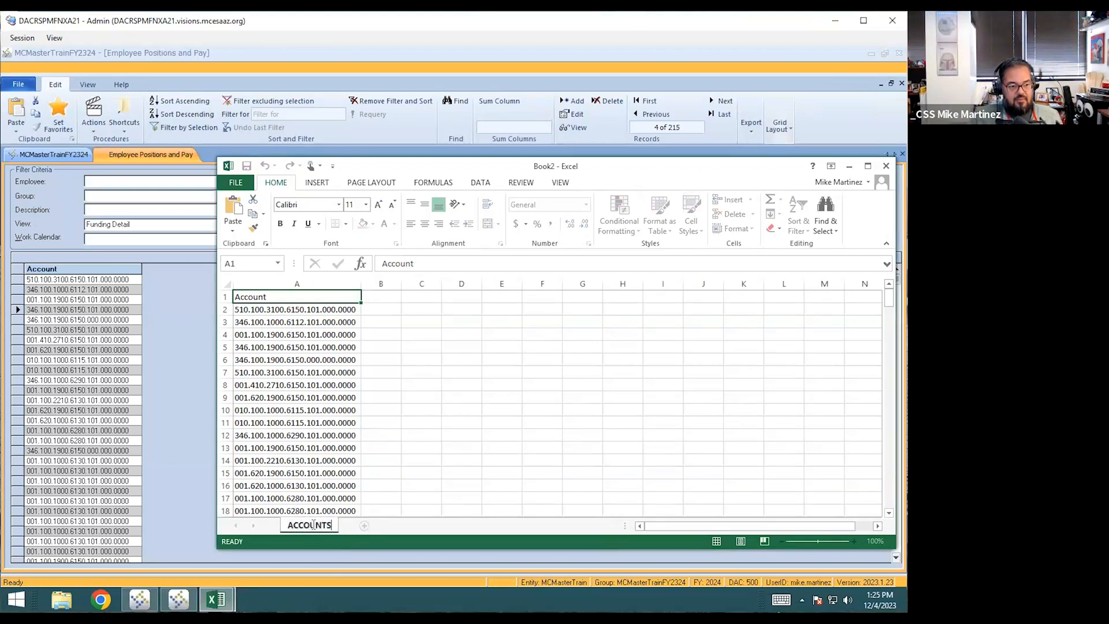
key(Return)
click(347, 461)
right_click(317, 528)
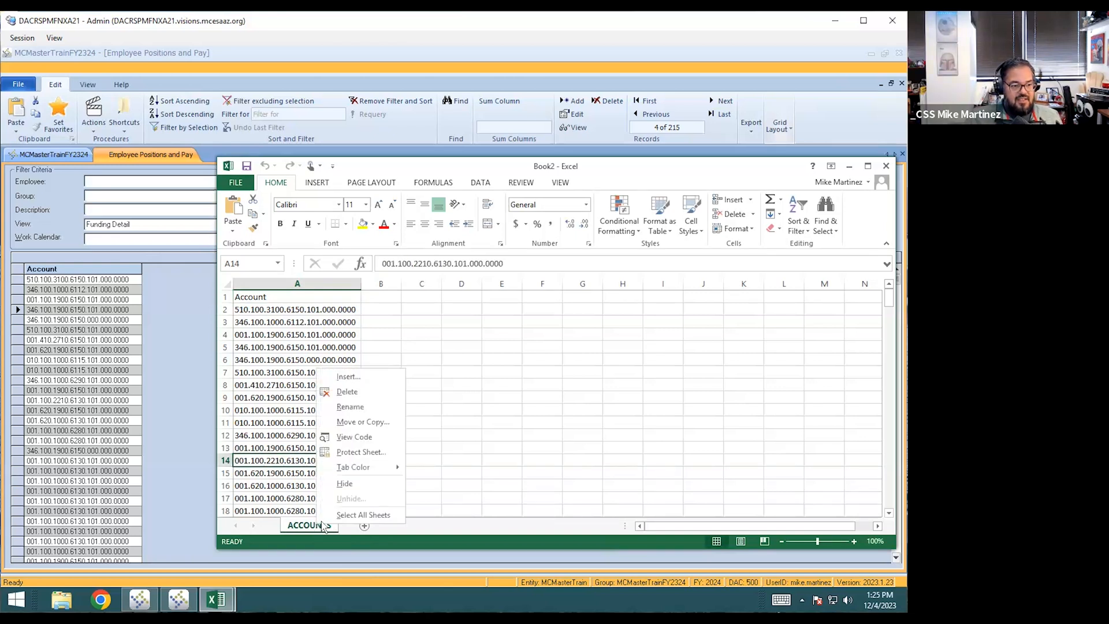
click(374, 431)
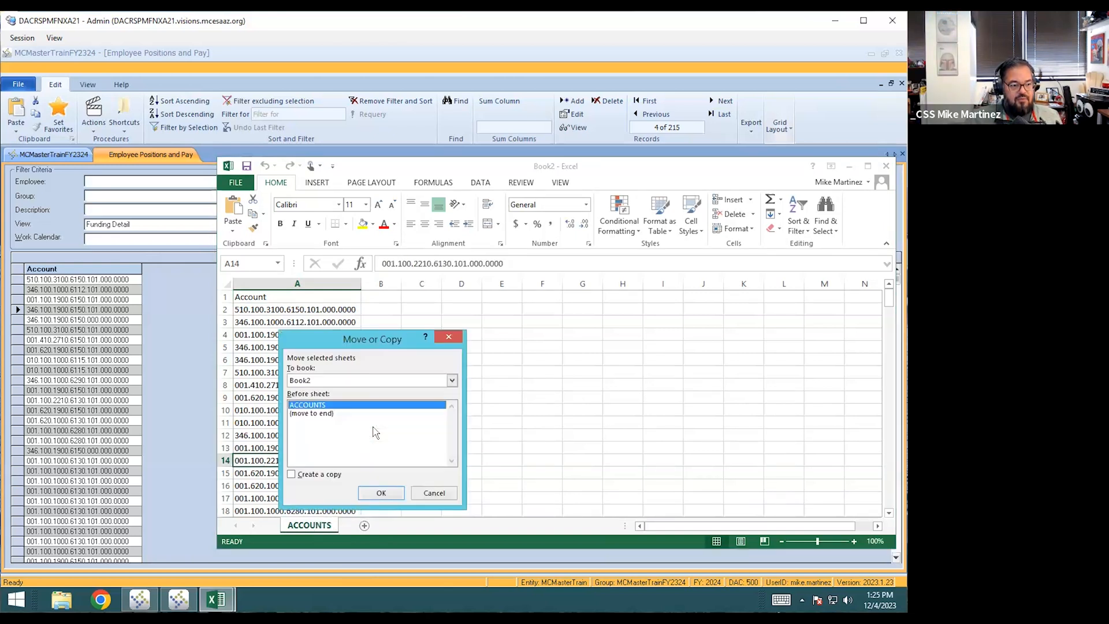
click(452, 380)
click(451, 492)
Step: Move the ACCOUNTS worksheet from Book2 into Book1, placing it at the end after the FUNDS sheet
right_click(325, 527)
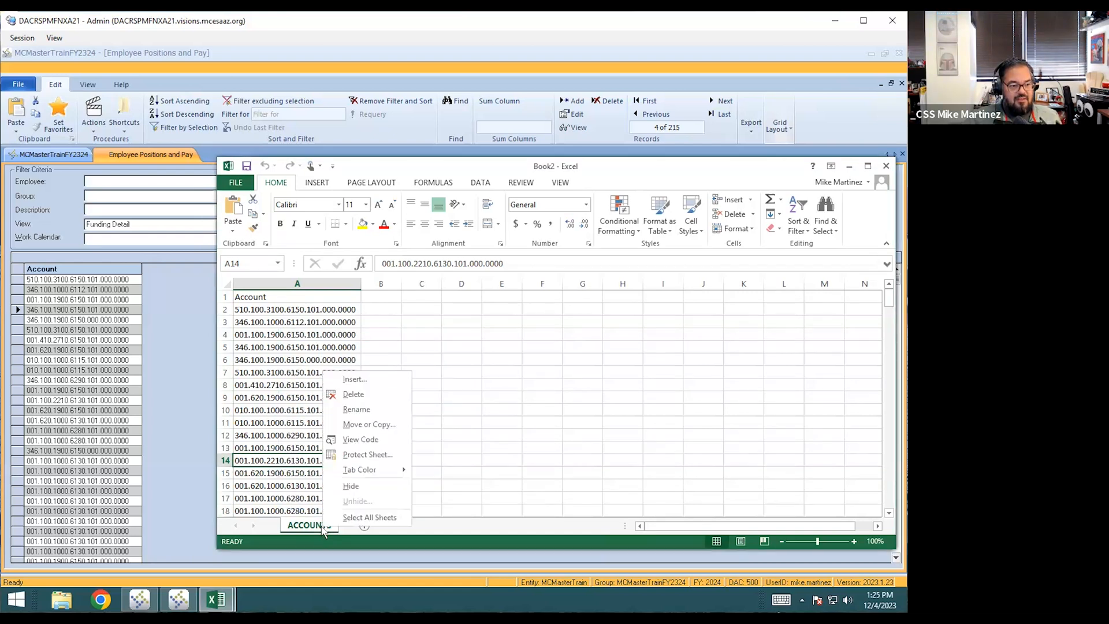
click(388, 425)
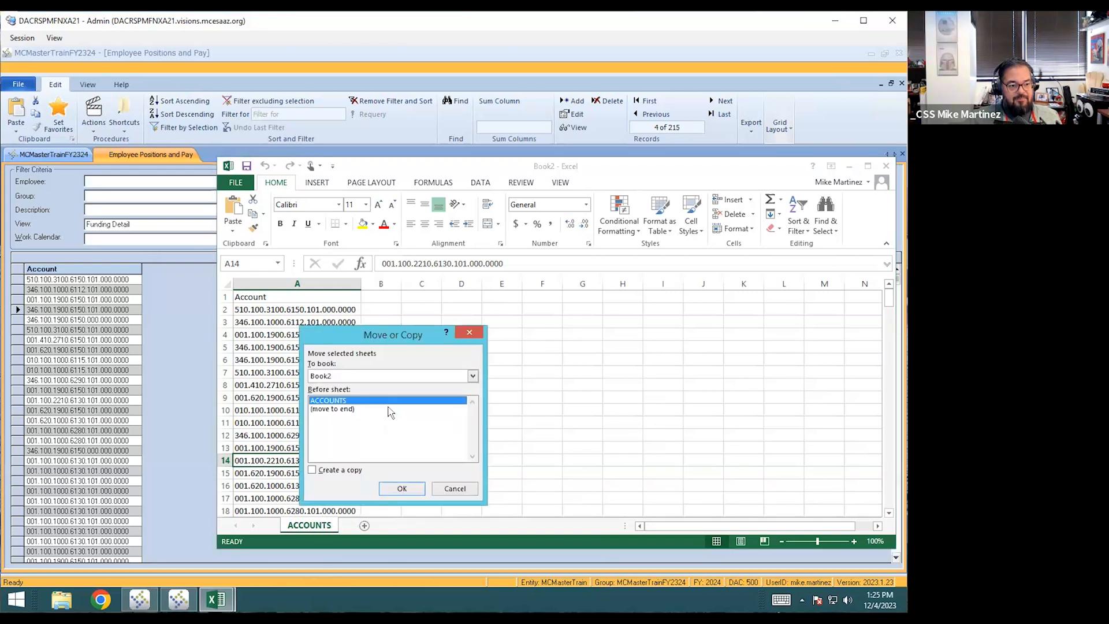
click(473, 376)
click(340, 399)
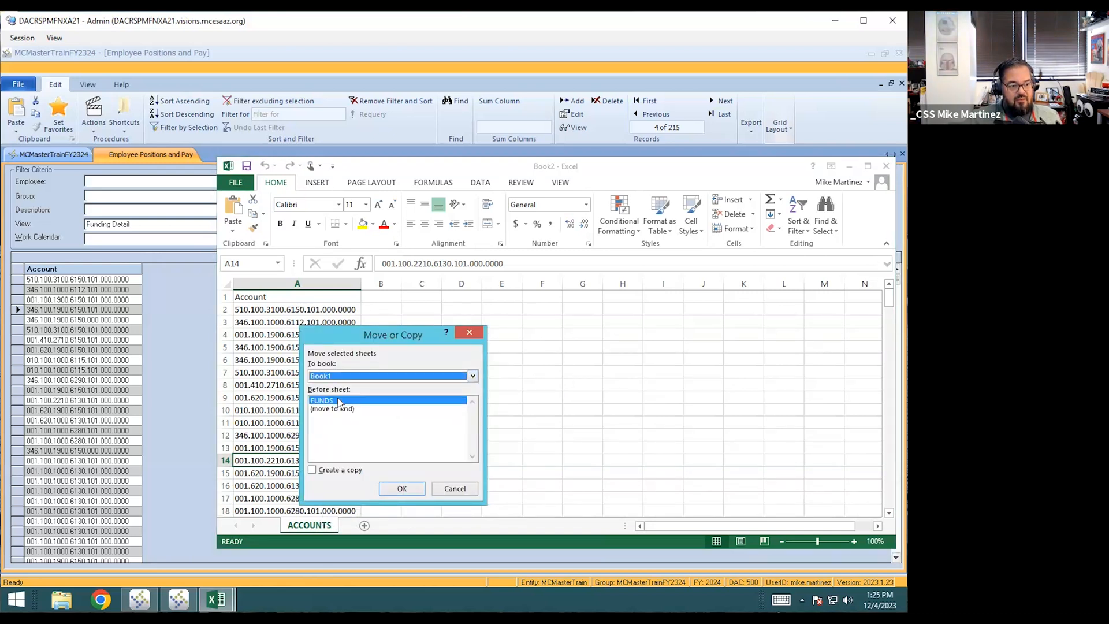
click(345, 409)
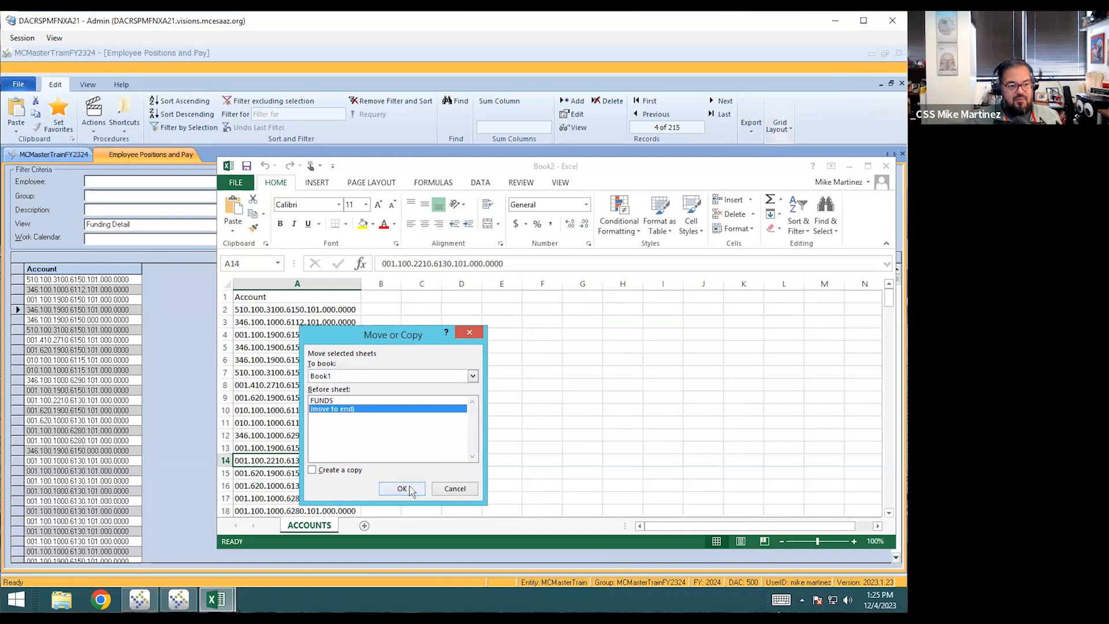
click(403, 489)
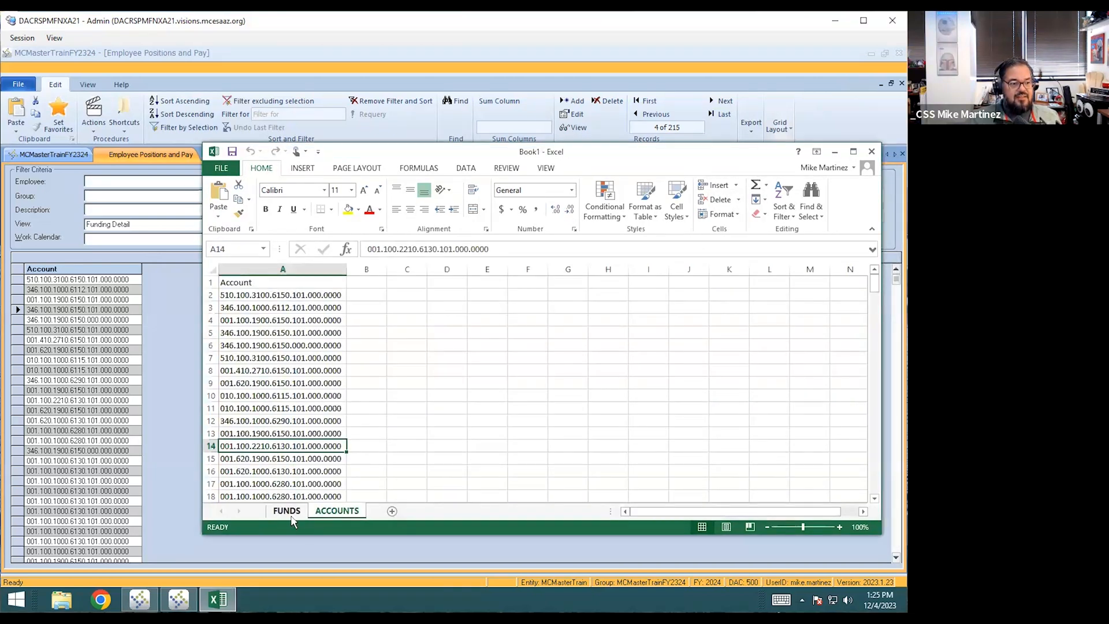
click(290, 513)
click(336, 513)
click(291, 512)
click(336, 512)
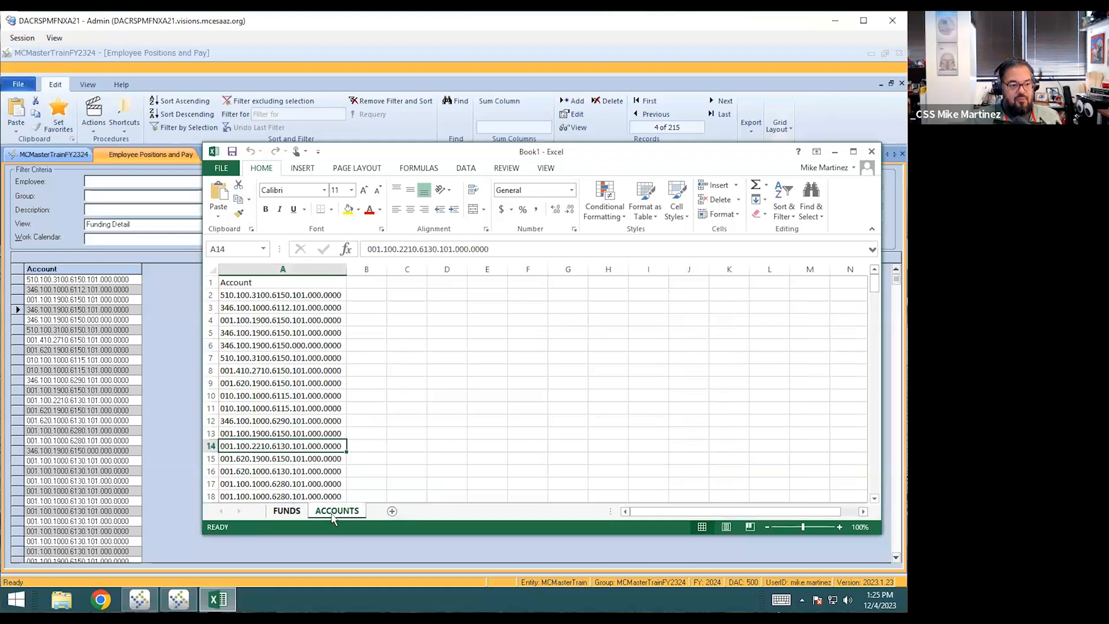
Step: Add the header FUND in cell B1 of the ACCOUNTS sheet, beside the Account column
click(364, 320)
click(362, 280)
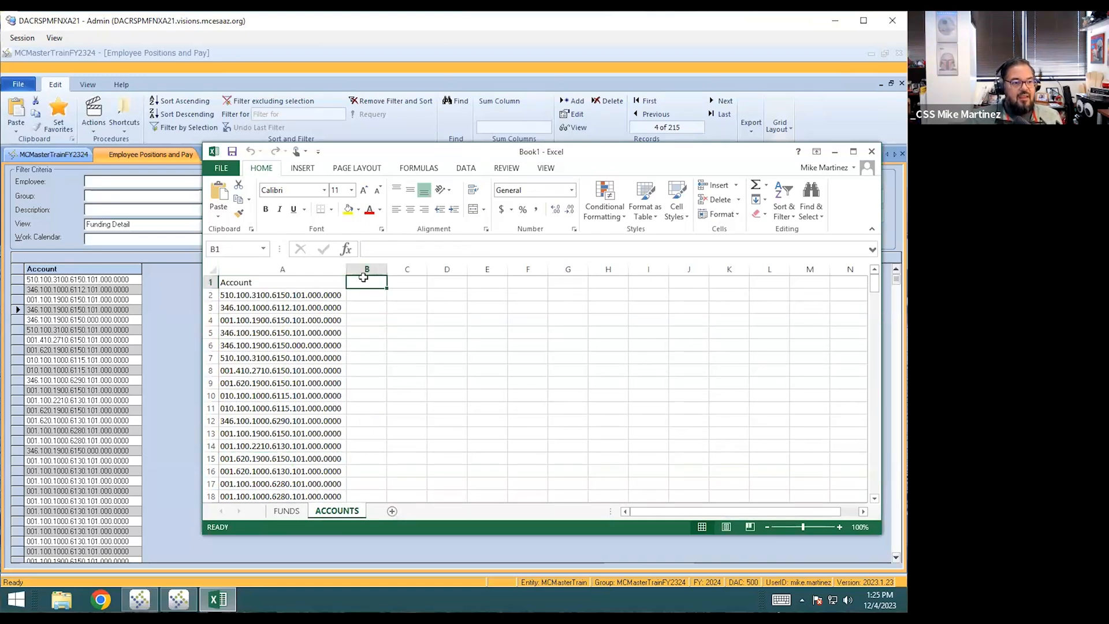
text(FUND)
key(BackSpace)
key(BackSpace)
key(BackSpace)
key(BackSpace)
text(FUN)
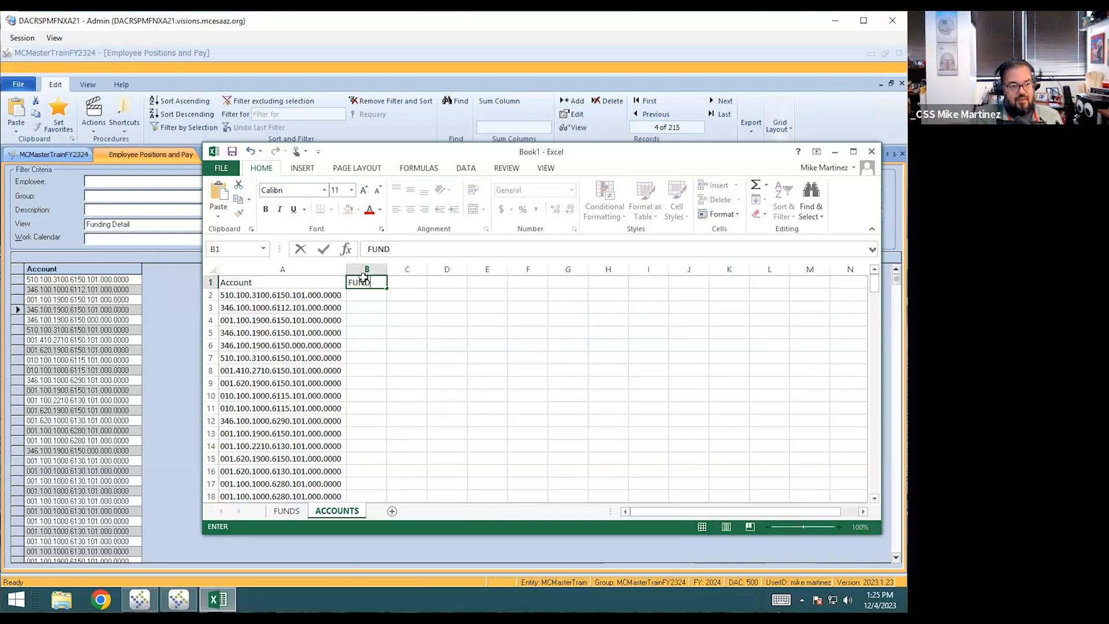
text(D)
key(Return)
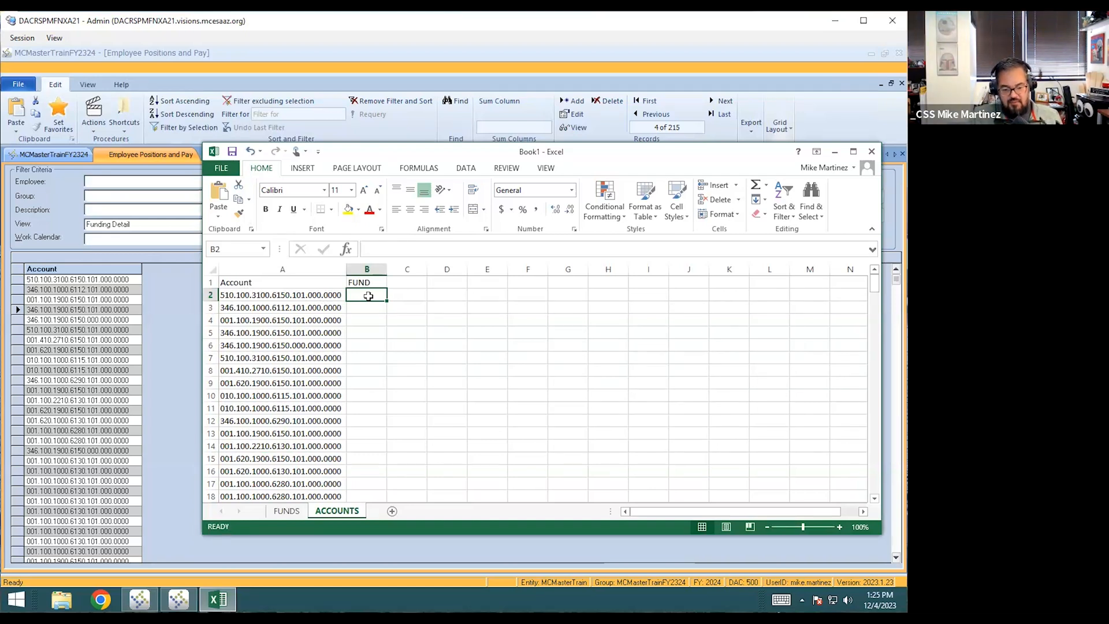
Step: Extract the fund code with =LEFT(A2,3) in B2 and fill the formula down for all accounts
text(=)
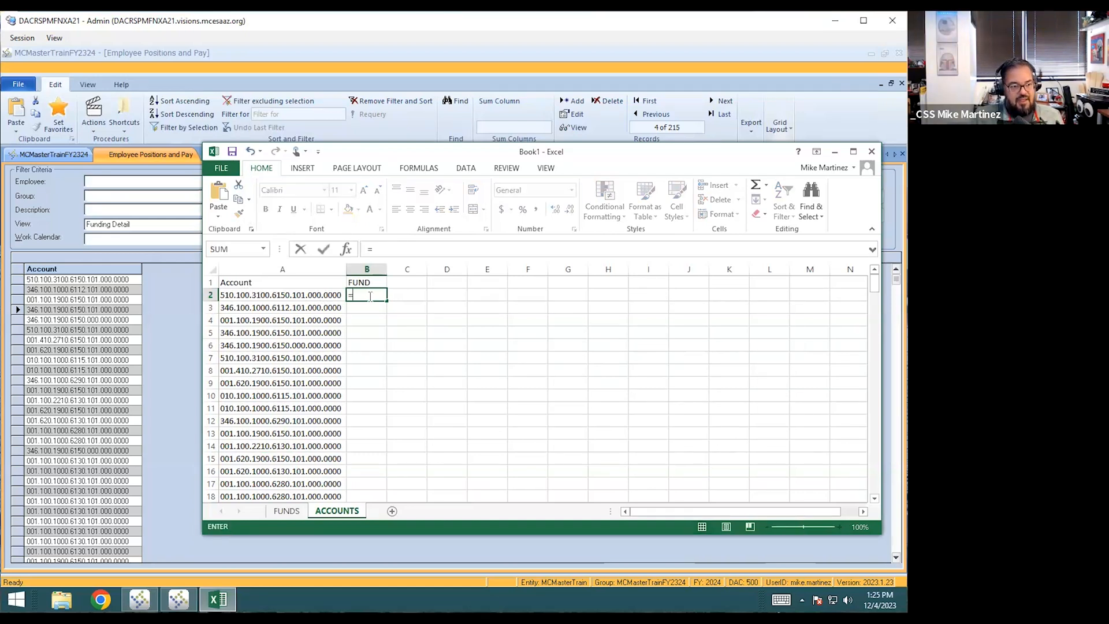
text(LEFT()
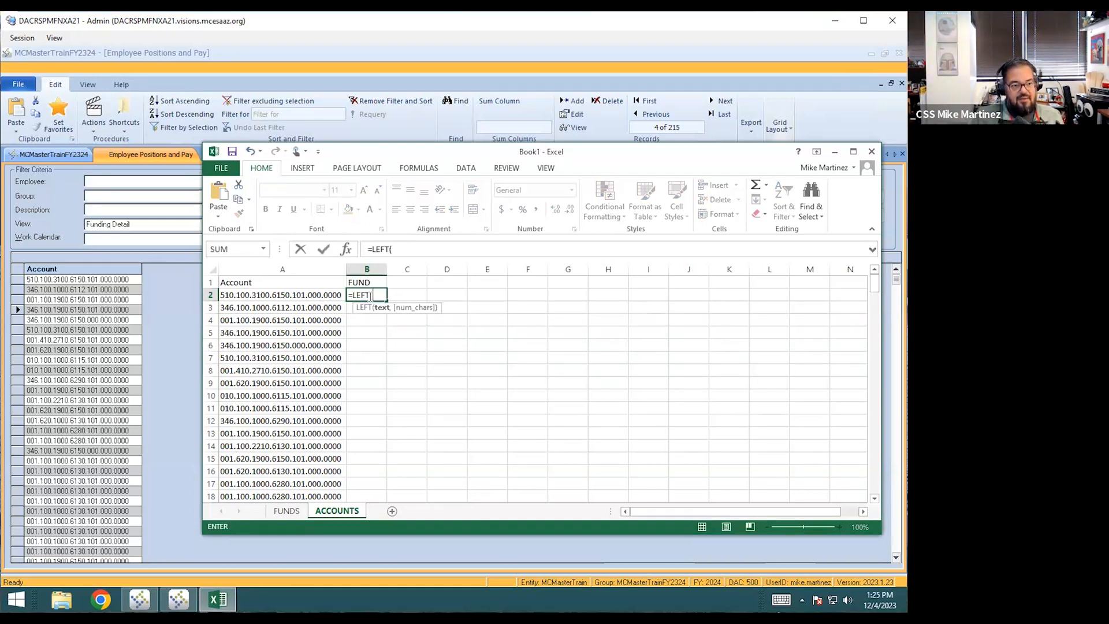
click(321, 294)
text(,3)
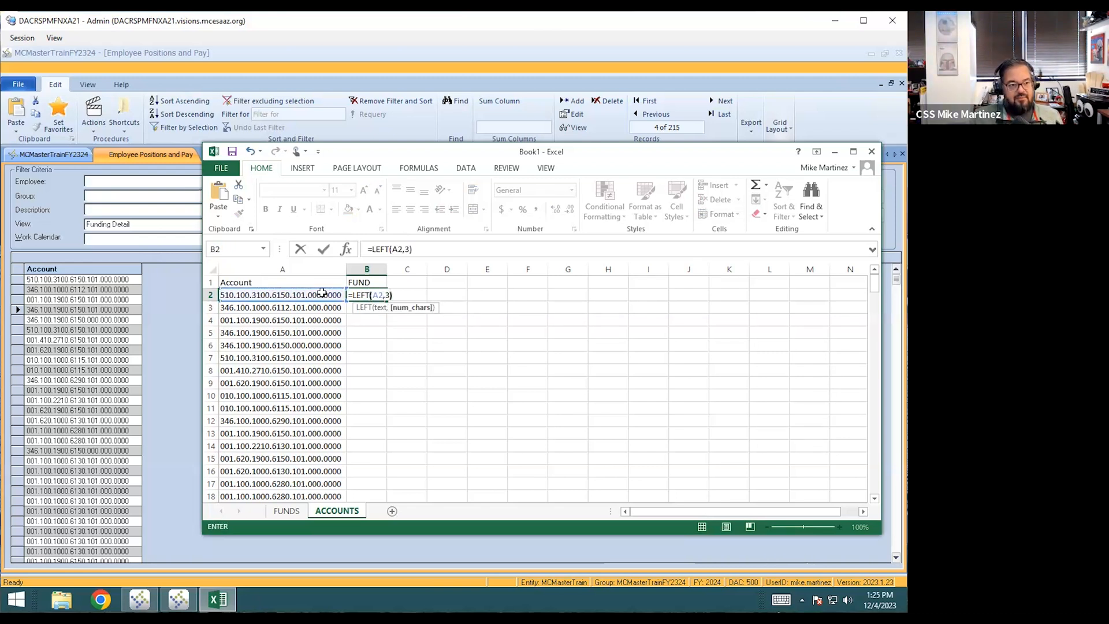
key(Return)
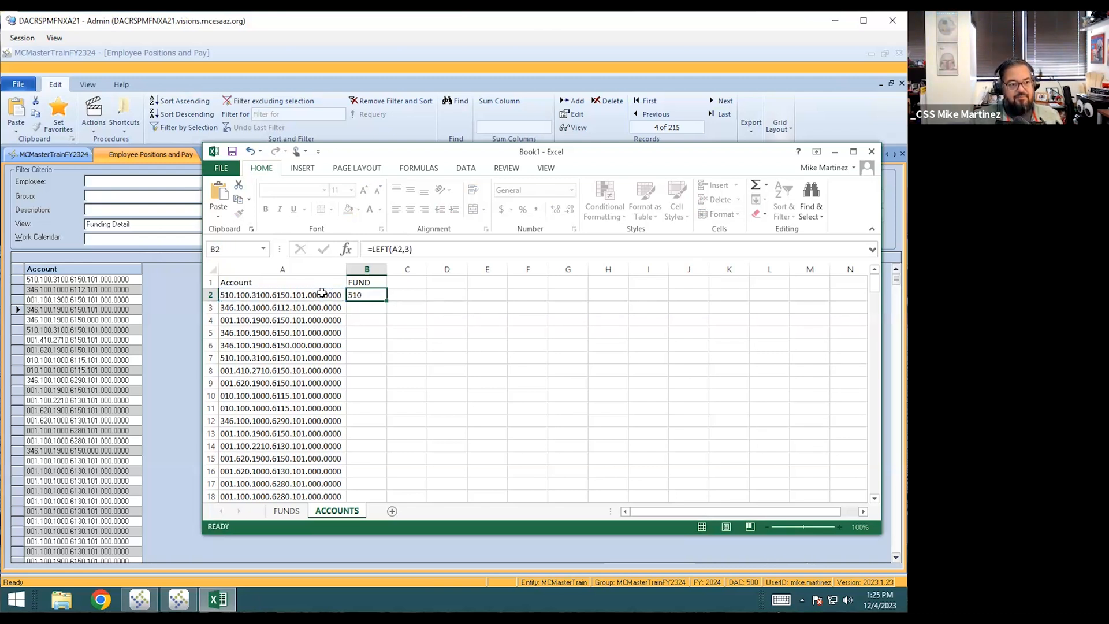
click(378, 295)
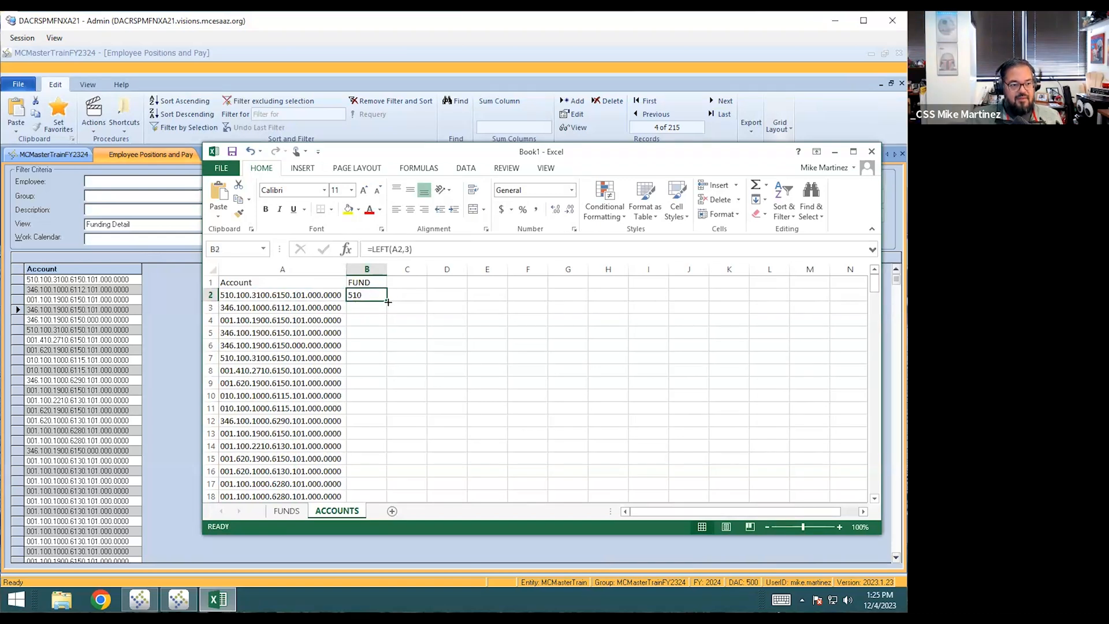
double_click(385, 301)
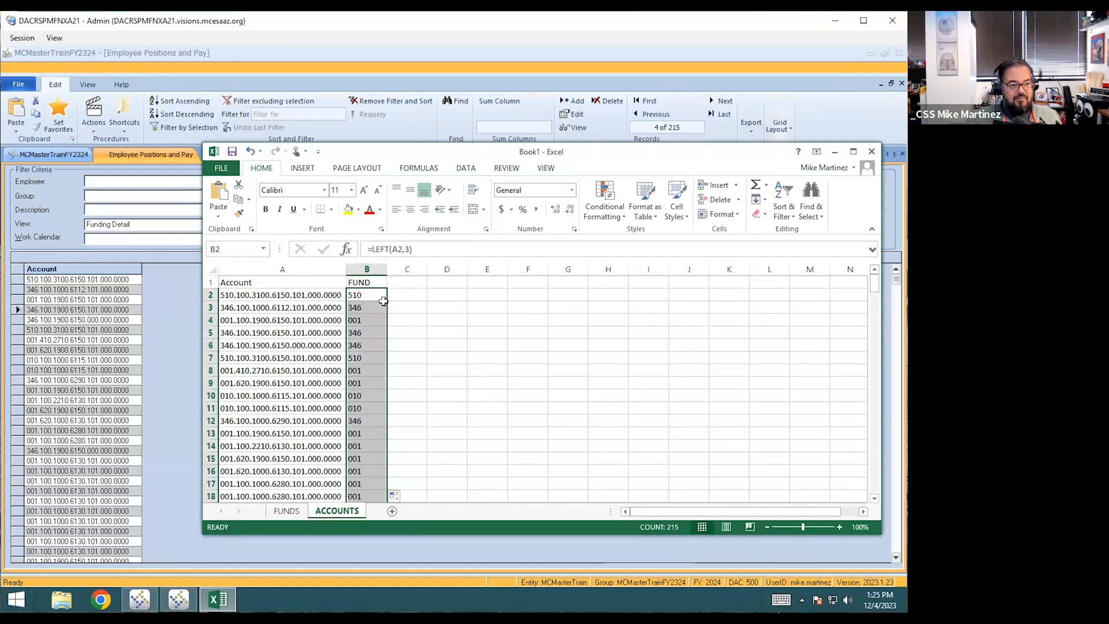
click(381, 342)
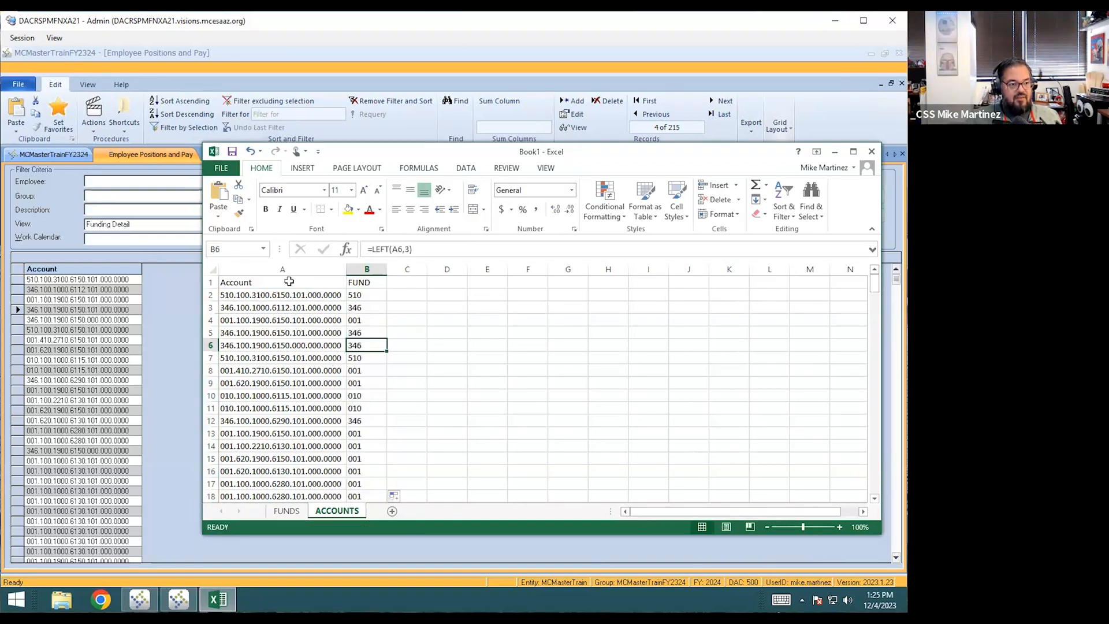
Step: Copy the FUND column and paste it as values into column A of a new worksheet
click(364, 268)
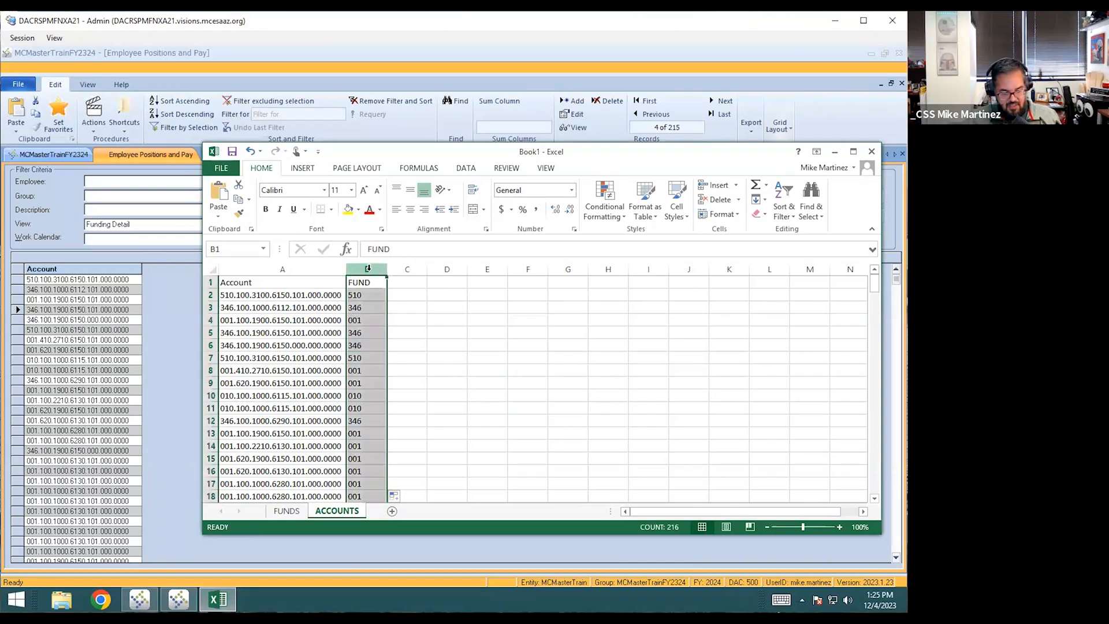
key(ctrl+c)
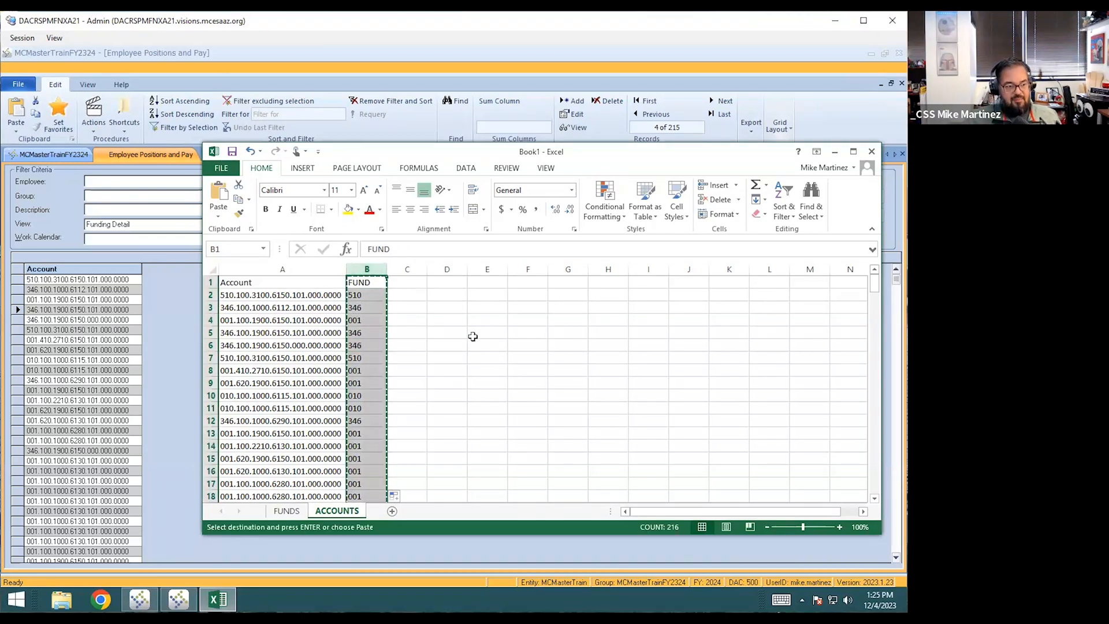
click(392, 511)
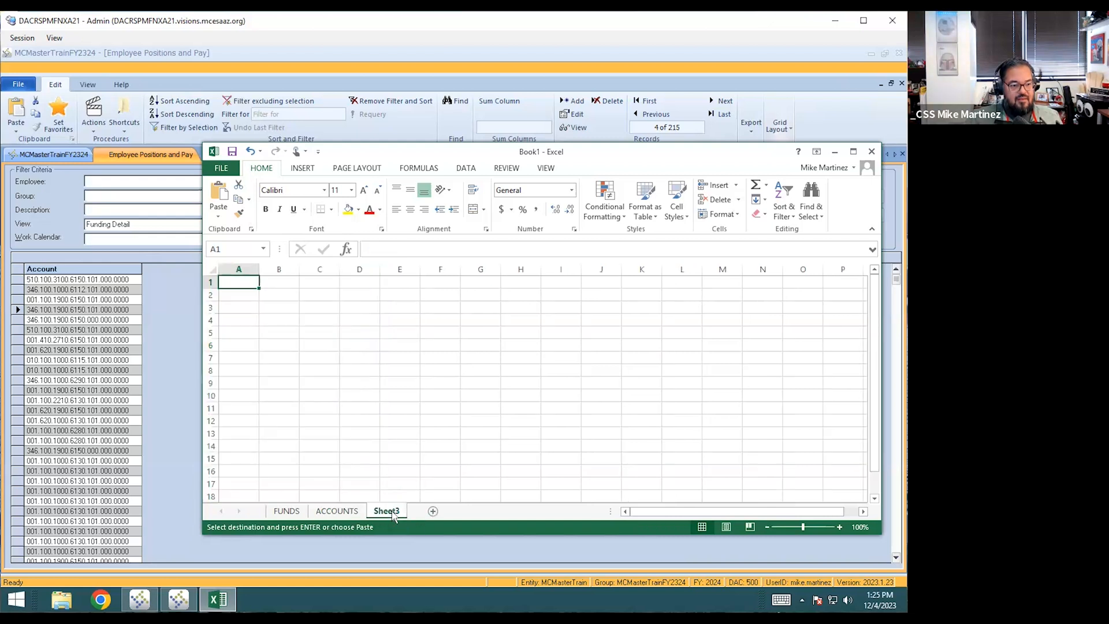
right_click(244, 283)
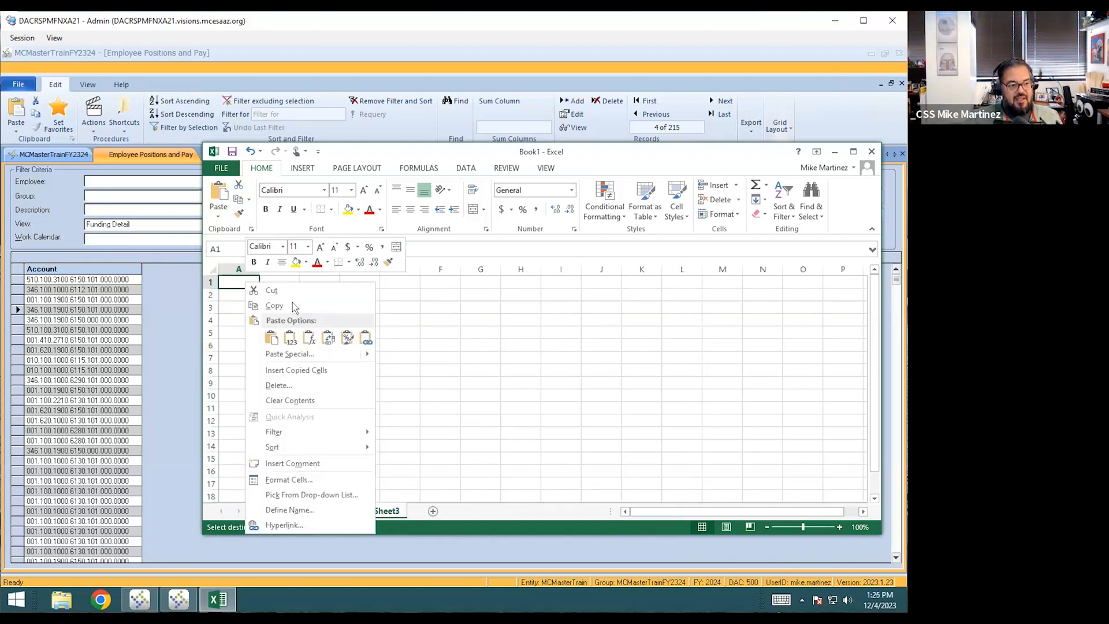
click(290, 338)
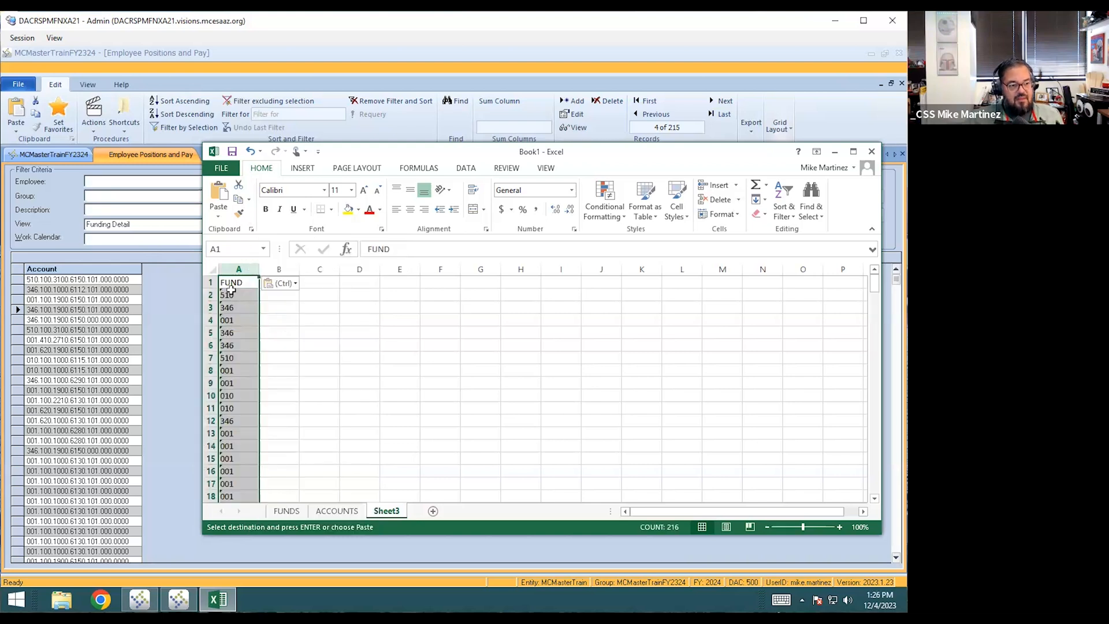
click(239, 304)
Step: Sort the FUND column on Sheet3 by values from A to Z, treating the first row as a header
click(239, 269)
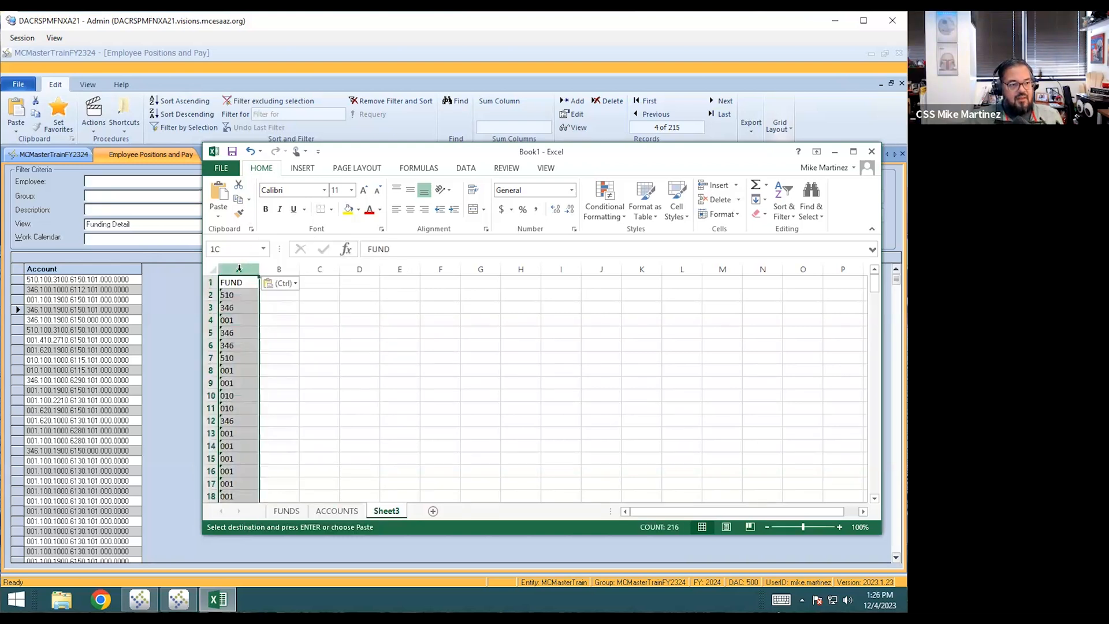
click(466, 168)
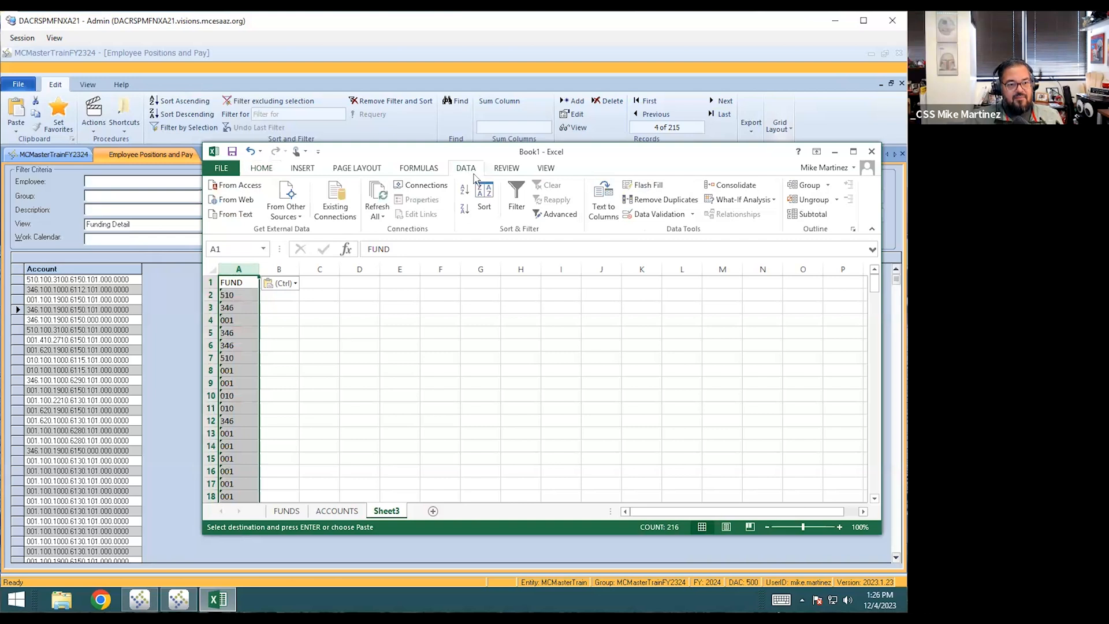
click(485, 199)
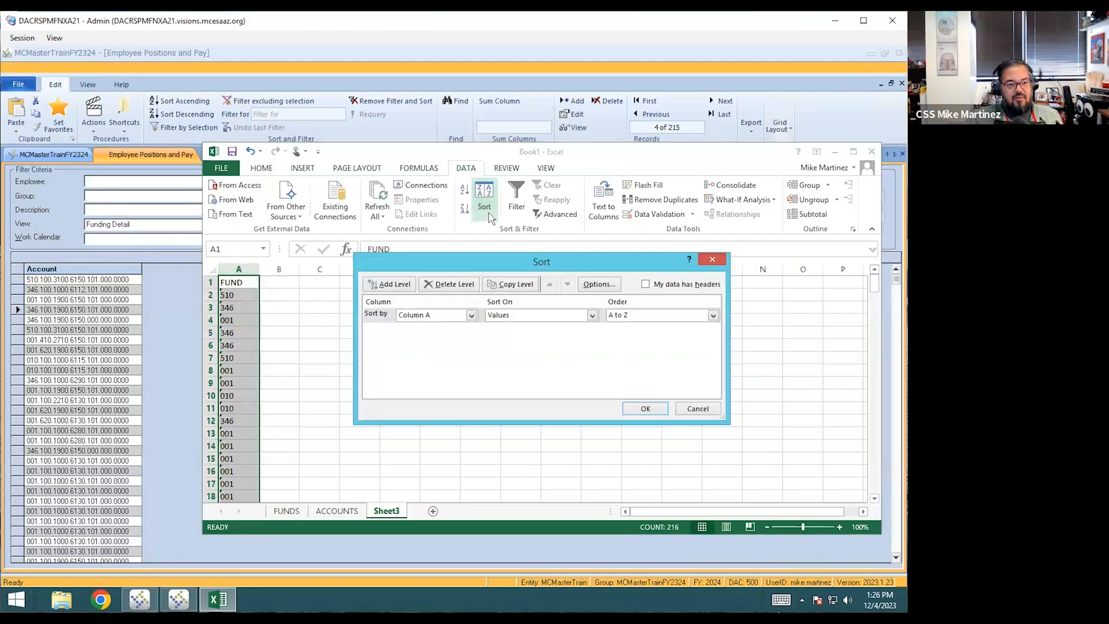
click(646, 285)
click(654, 409)
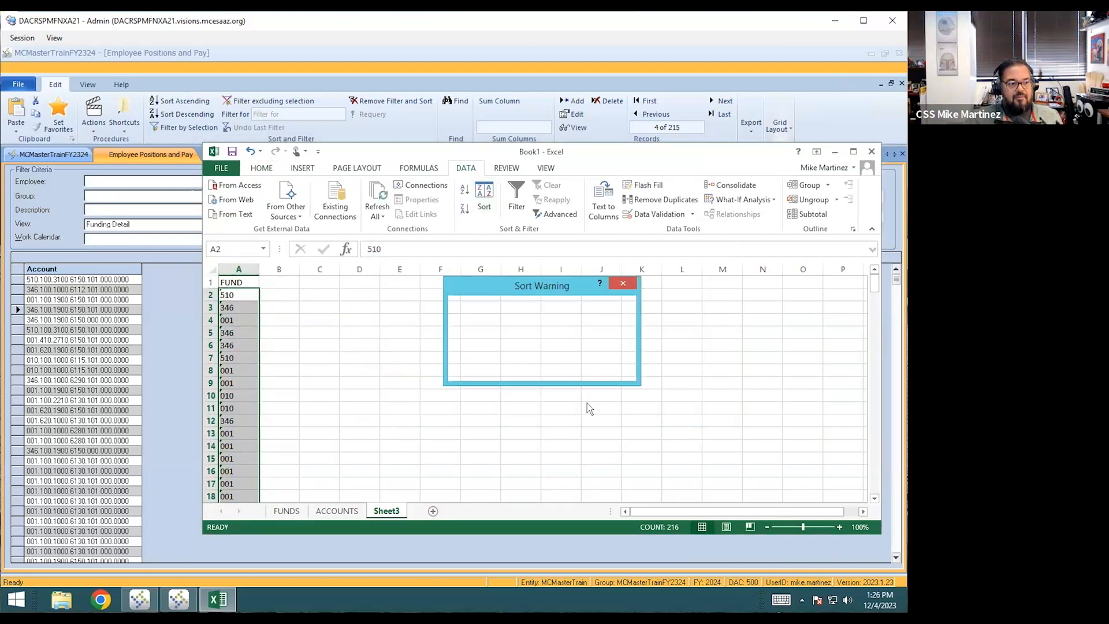
click(488, 368)
click(276, 347)
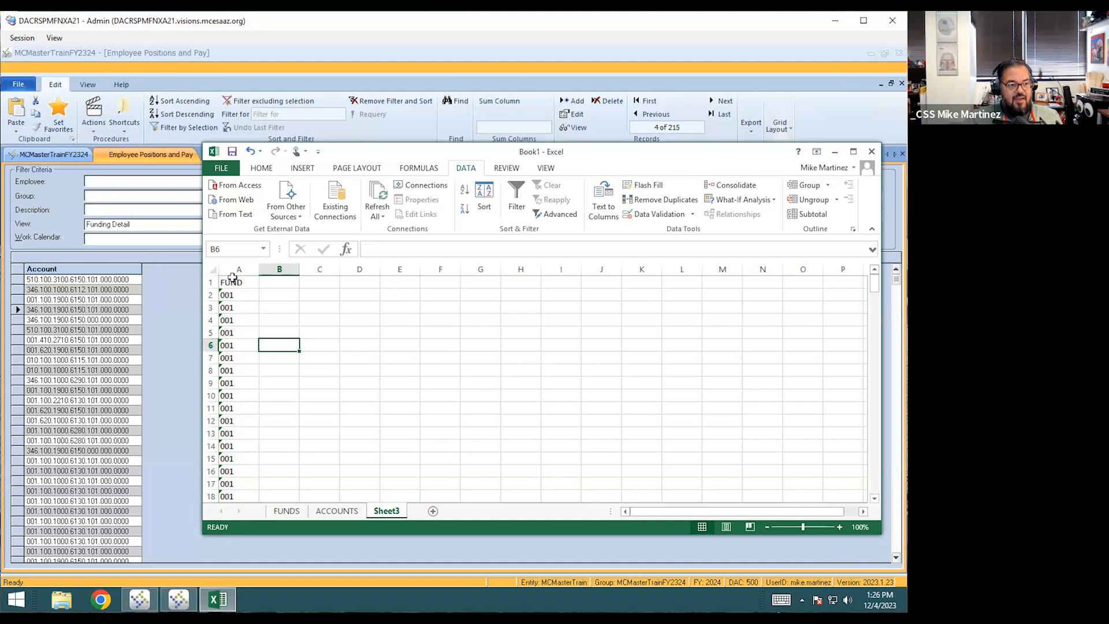
Step: Remove duplicates from the FUND column on Sheet3 with the header row excluded, and select the remaining fund codes
click(230, 283)
key(ctrl+shift+Down)
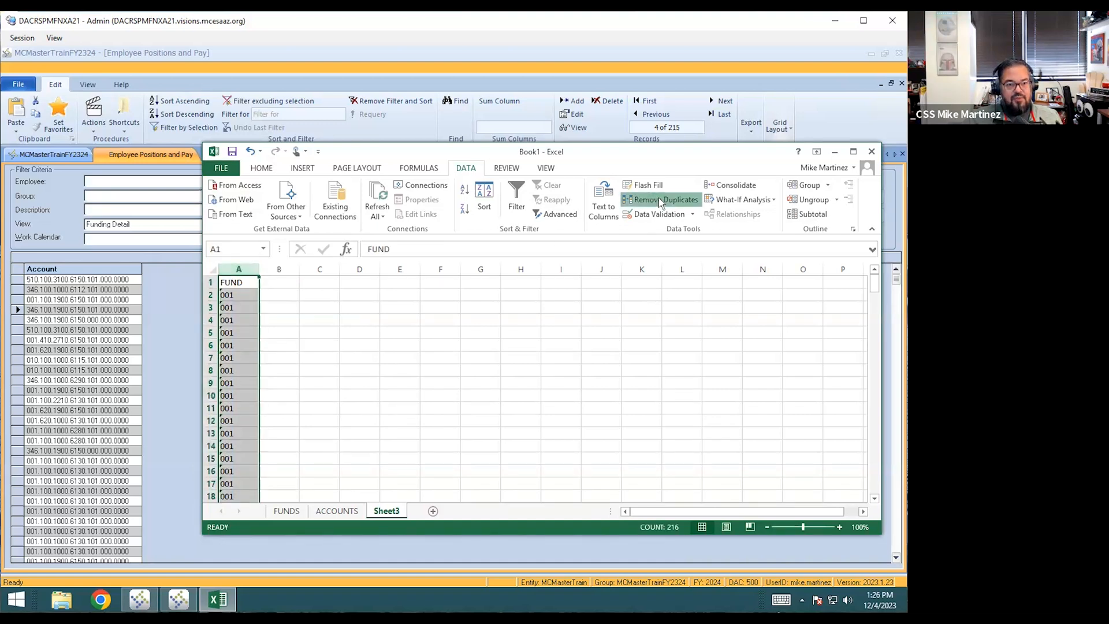
click(658, 200)
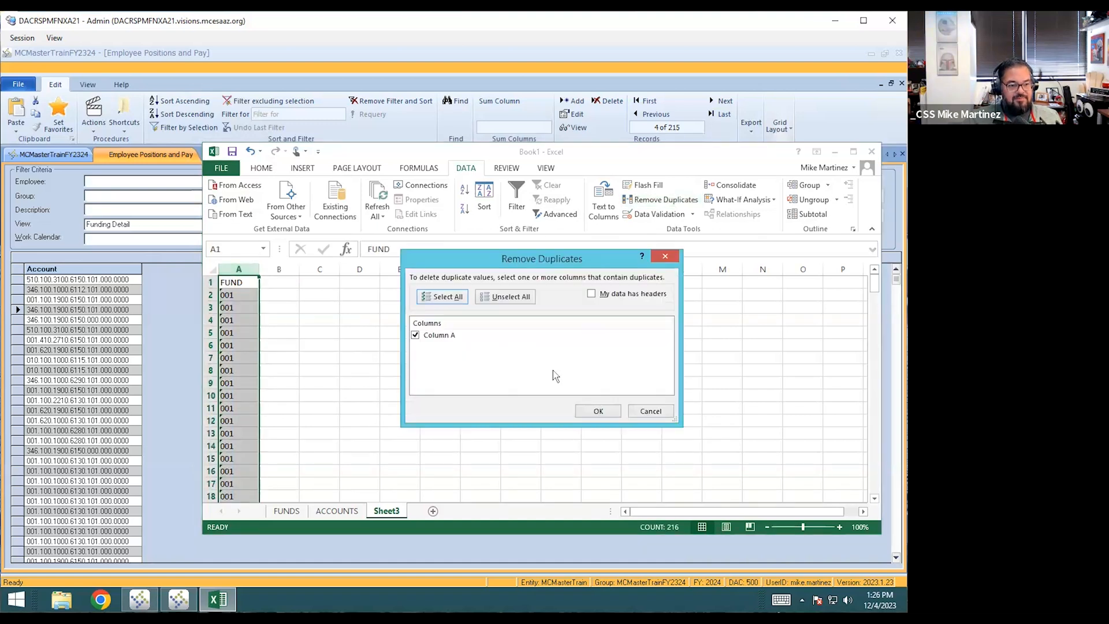
click(633, 294)
click(597, 411)
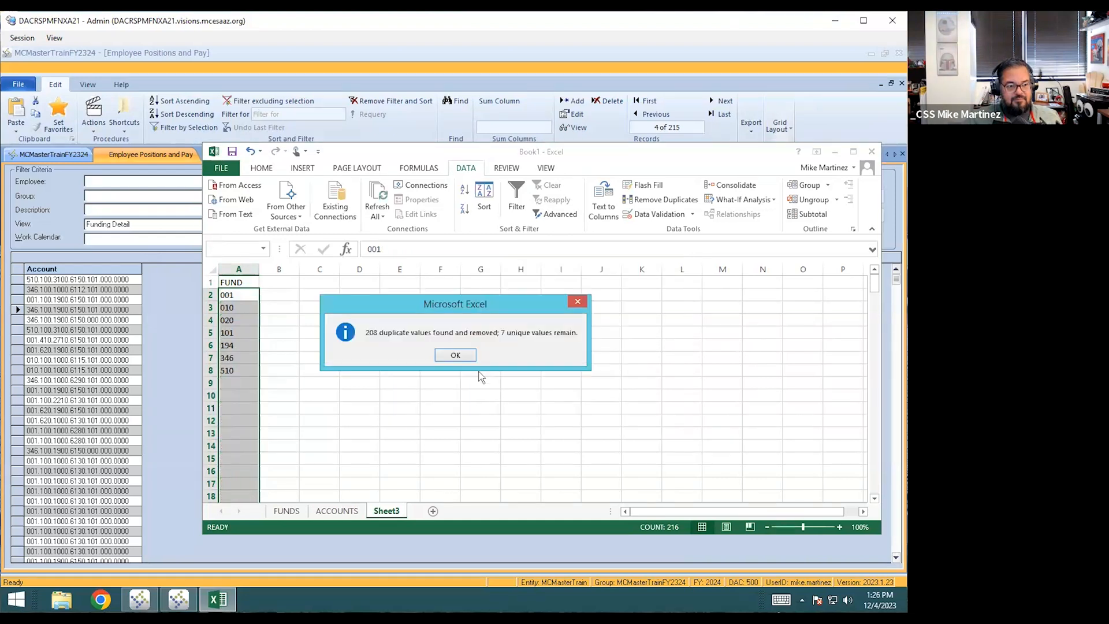
click(459, 355)
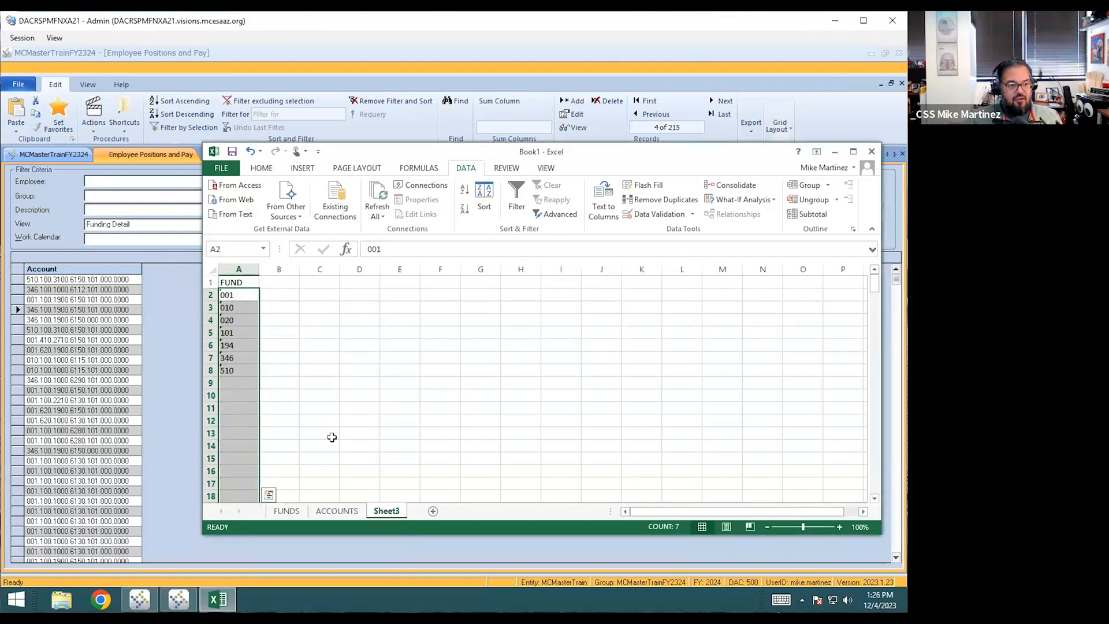
click(328, 435)
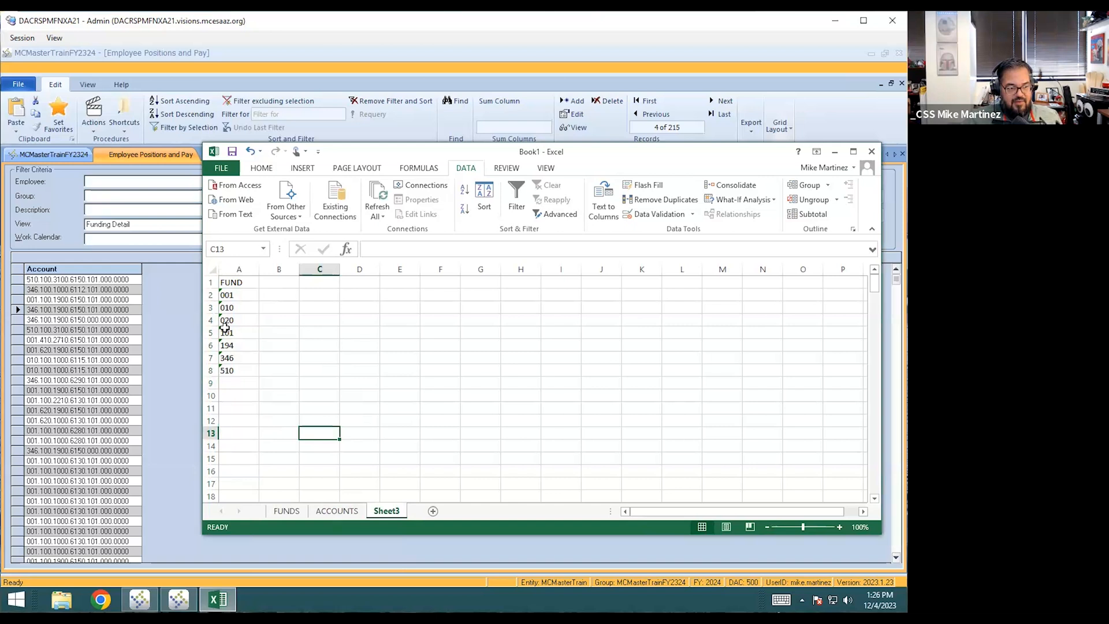
drag(236, 297, 245, 373)
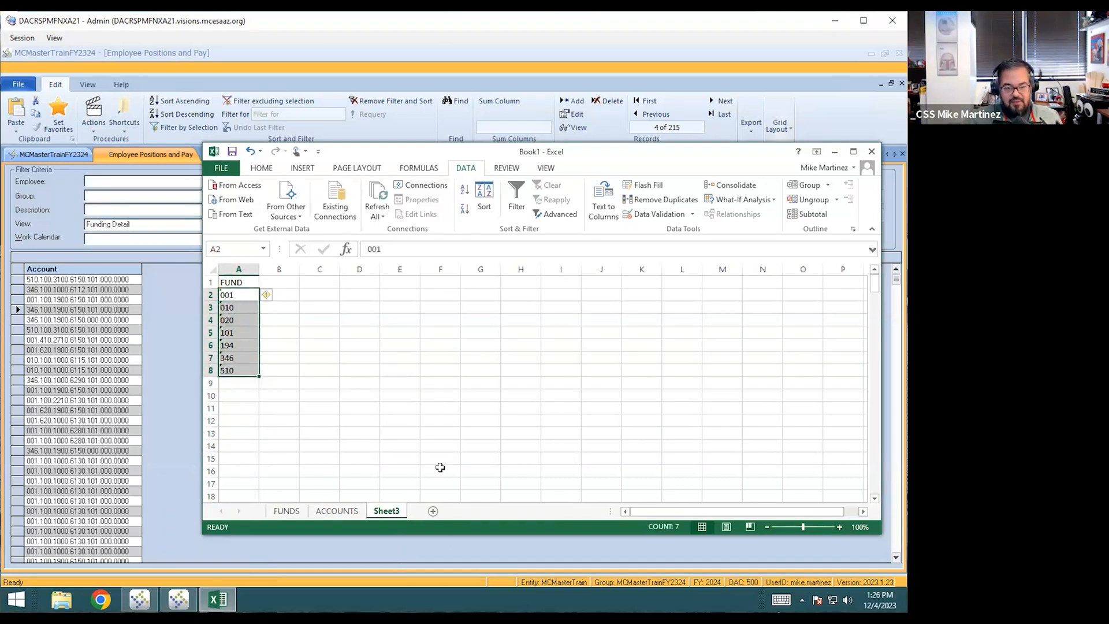
Step: Delete the Element Name column from the FUNDS sheet so that Element and Description become the first two columns
click(286, 510)
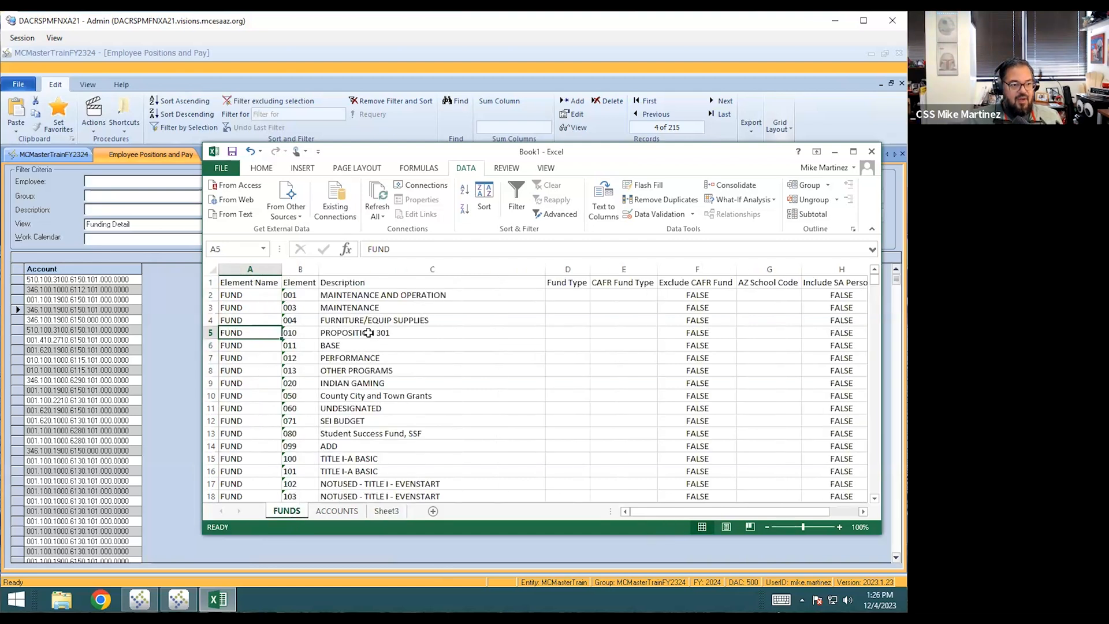
click(373, 284)
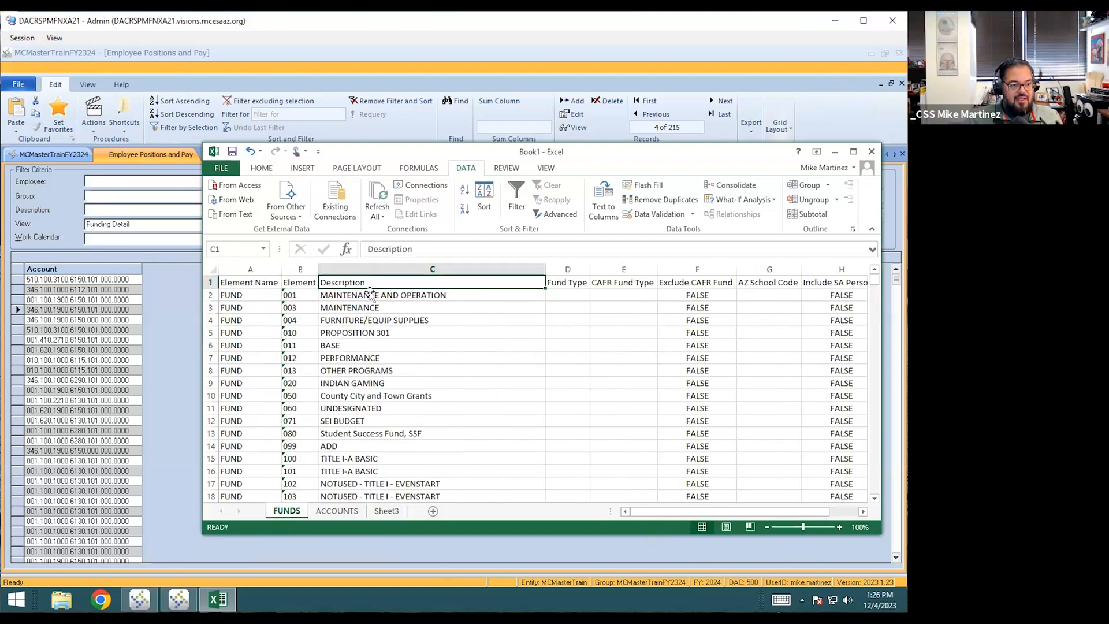
click(250, 269)
right_click(253, 270)
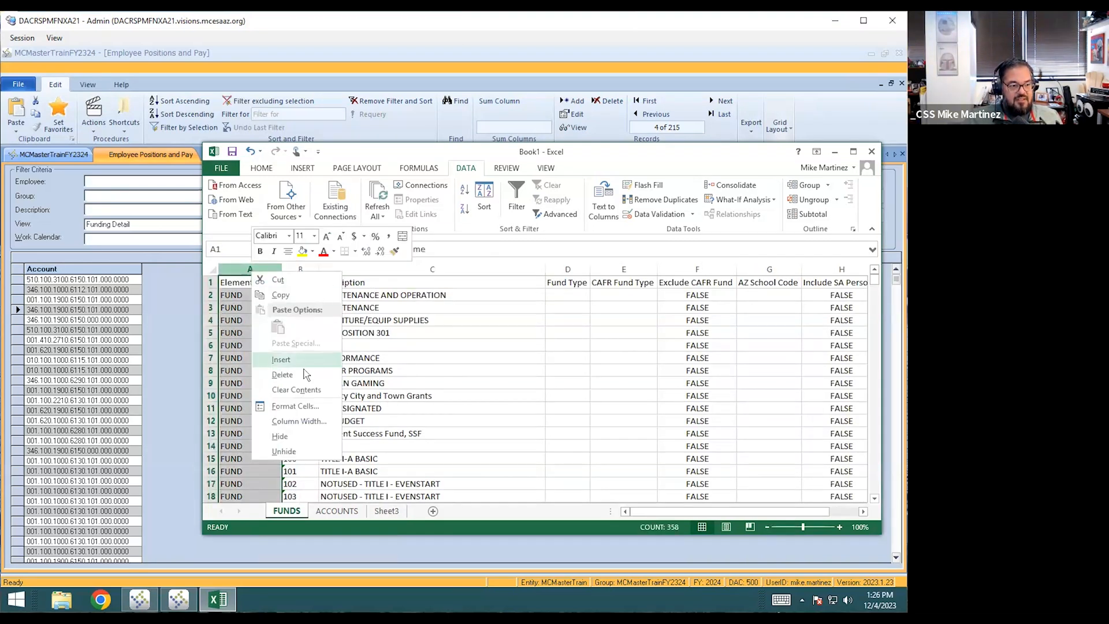
click(282, 374)
click(311, 317)
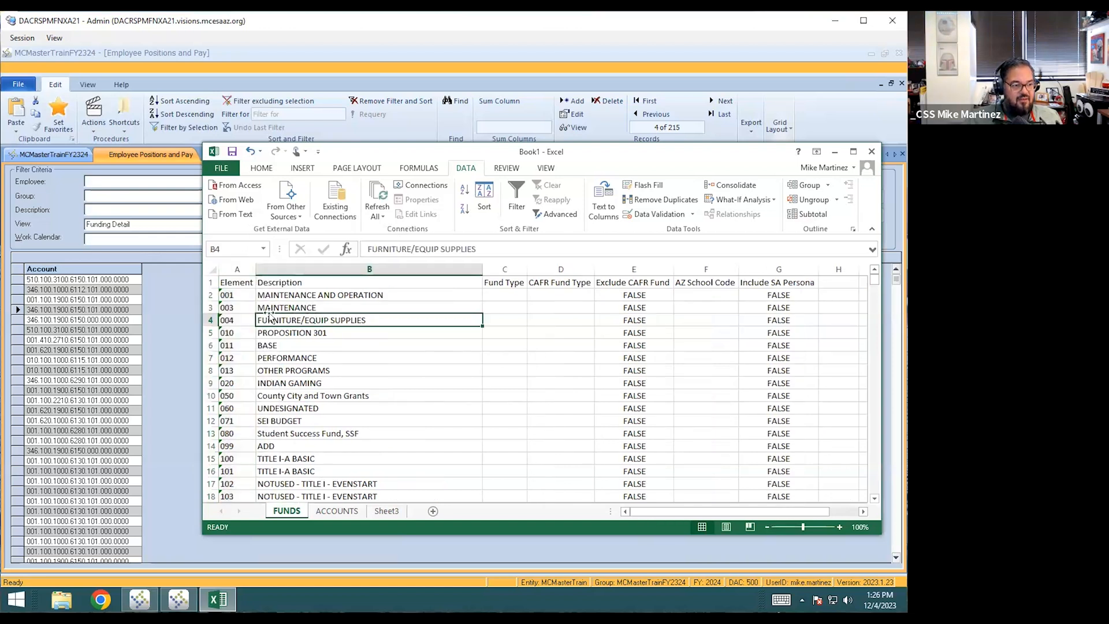
drag(231, 283, 300, 349)
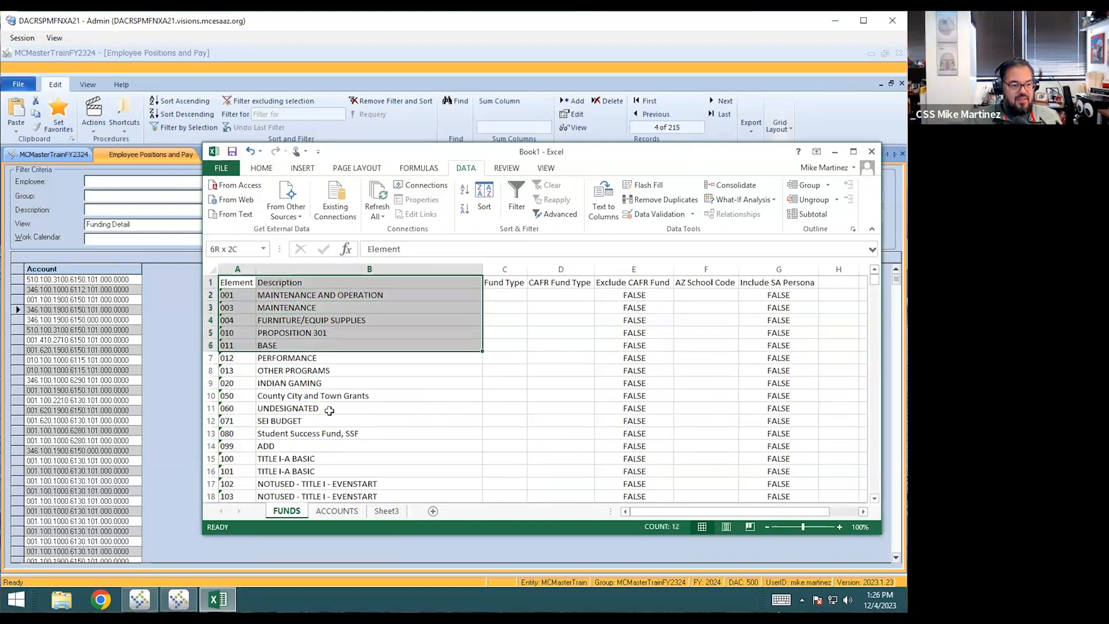
Step: Begin a VLOOKUP formula in cell B2 of Sheet3 with A2 as the lookup value
click(394, 514)
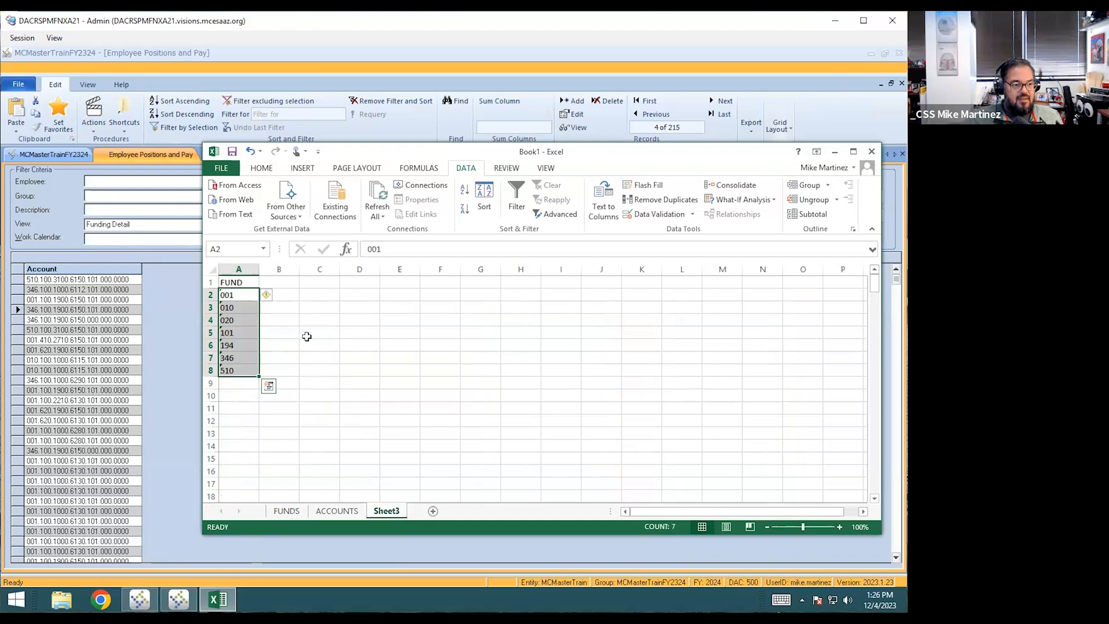
click(291, 295)
text(=)
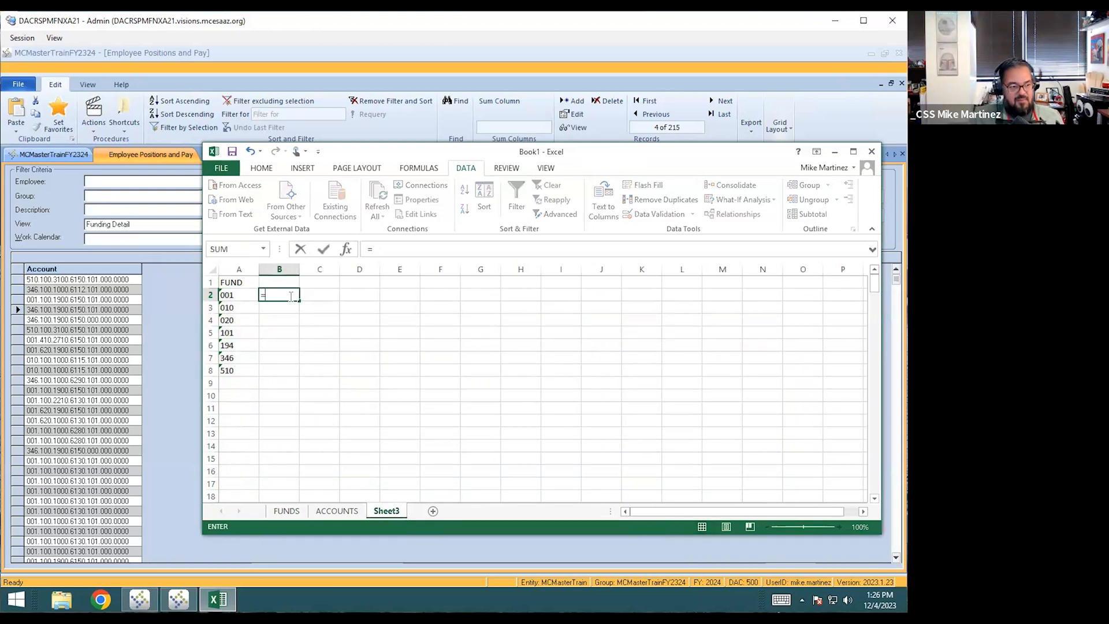
text(V)
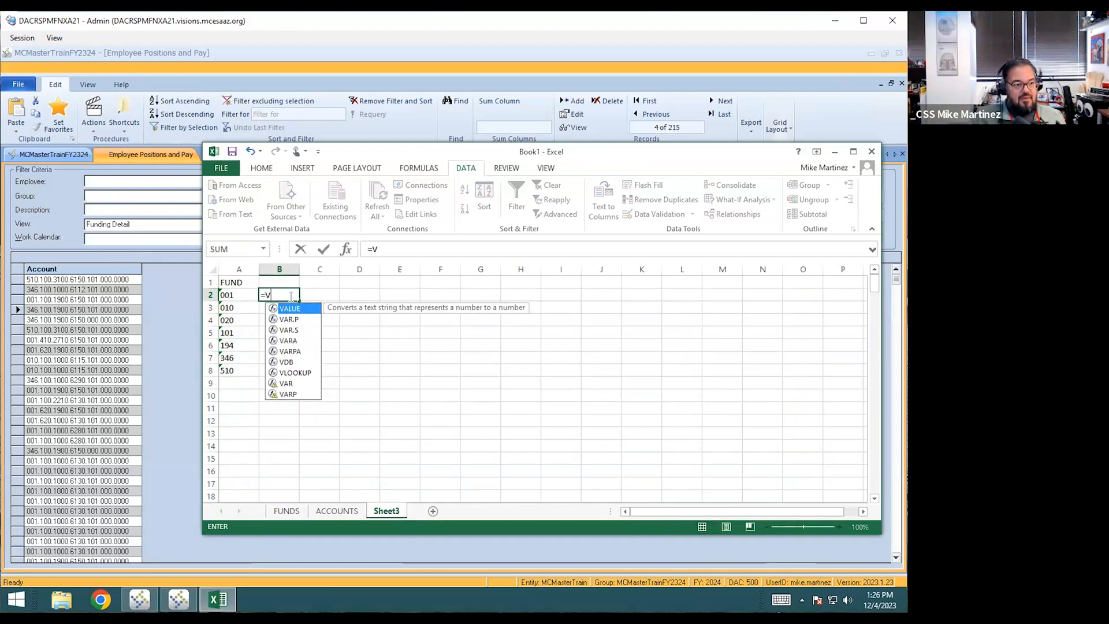
text(L)
key(Tab)
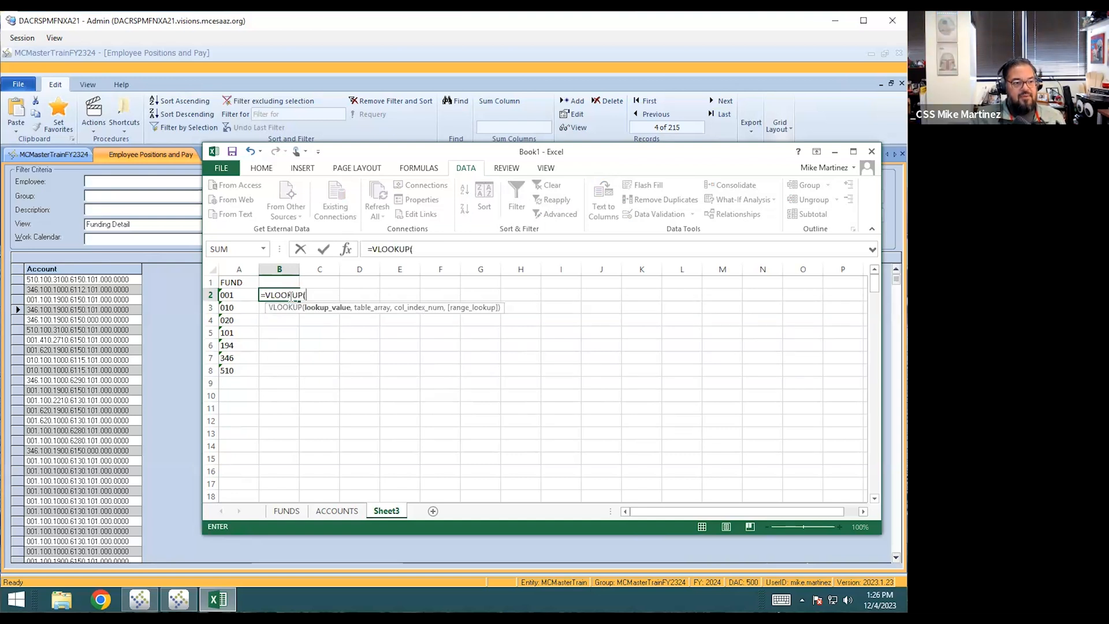
click(242, 293)
text(,)
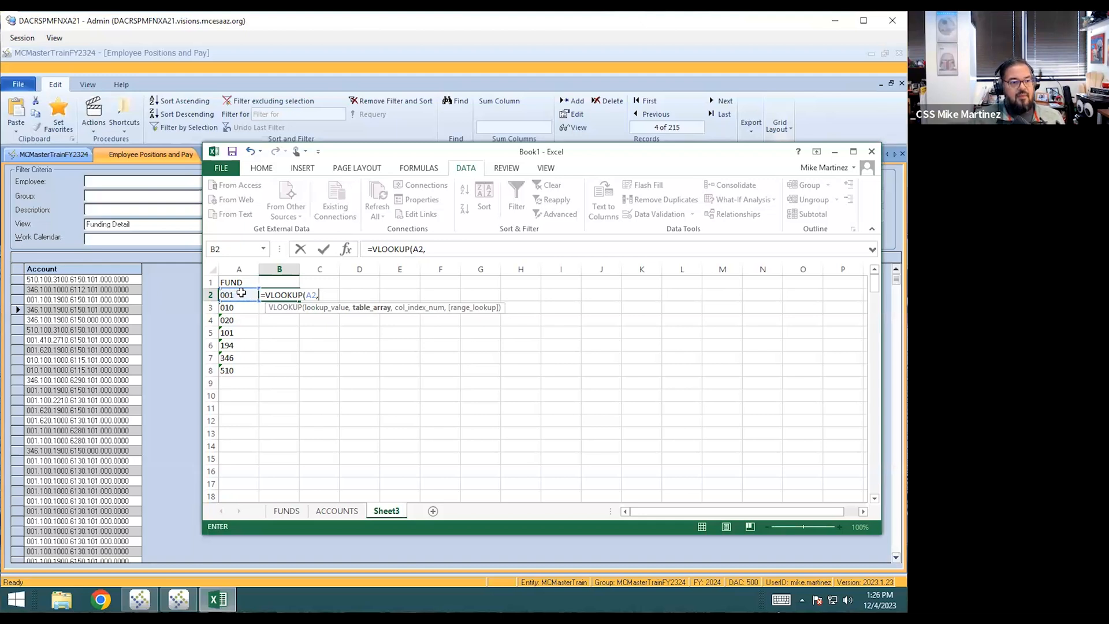
Step: Complete the VLOOKUP formula with FUNDS!A2:B359 as the table array, column index 2 and FALSE for an exact match
click(297, 514)
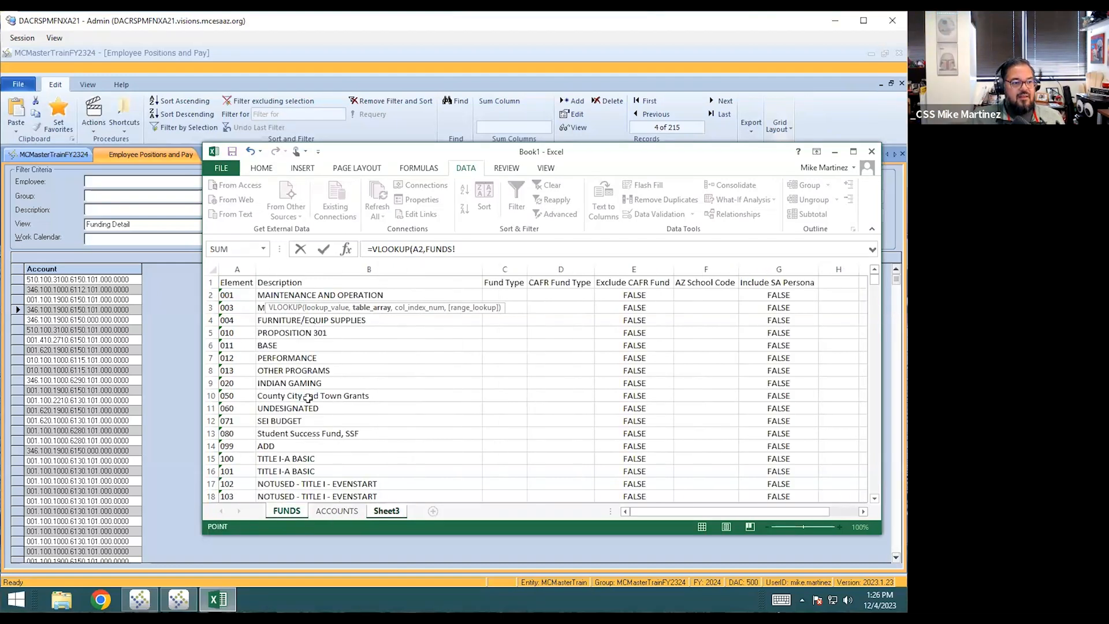
drag(238, 295, 356, 461)
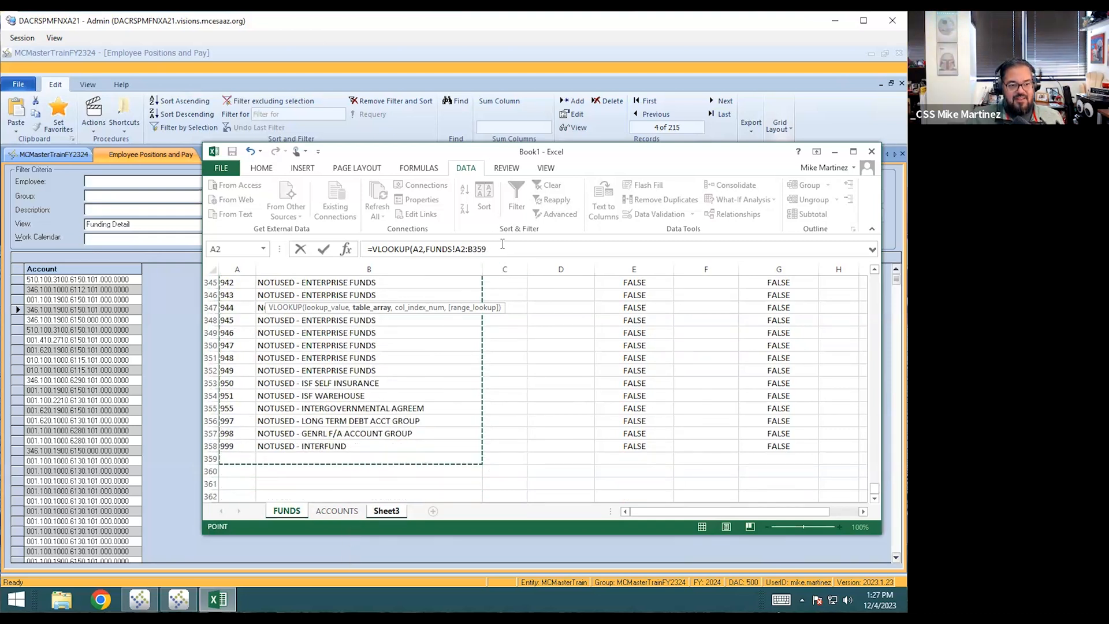
click(505, 245)
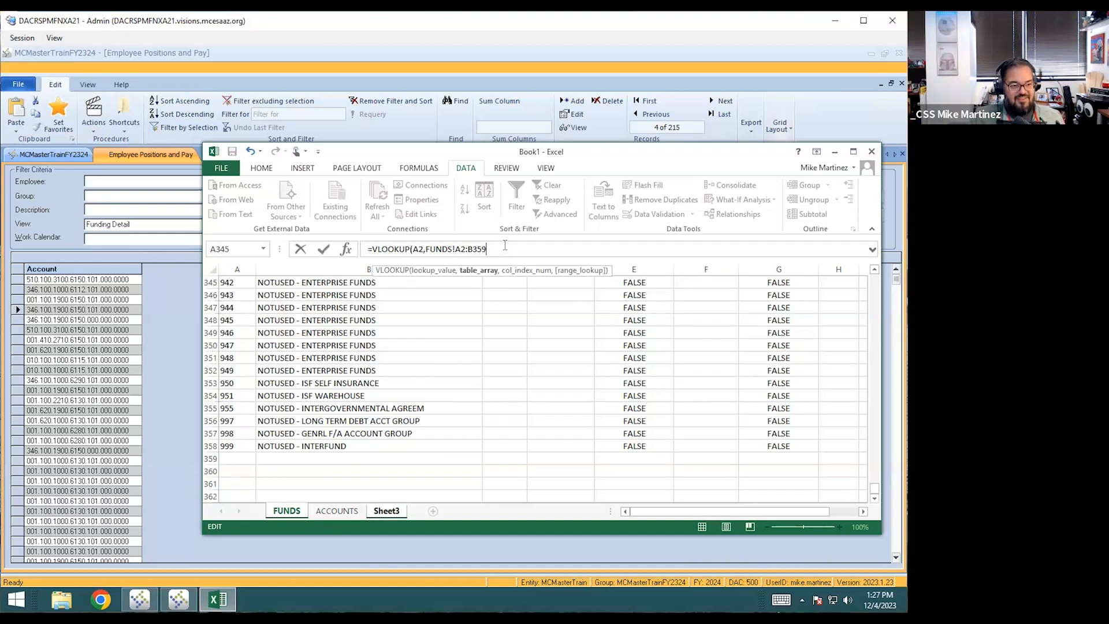
text(,)
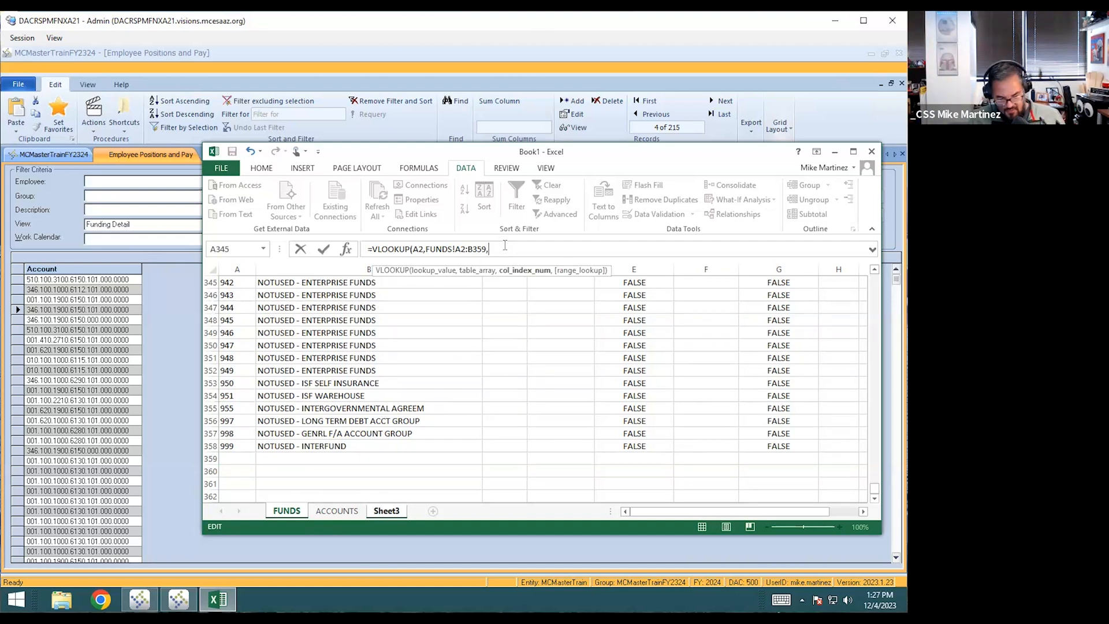
text(2,)
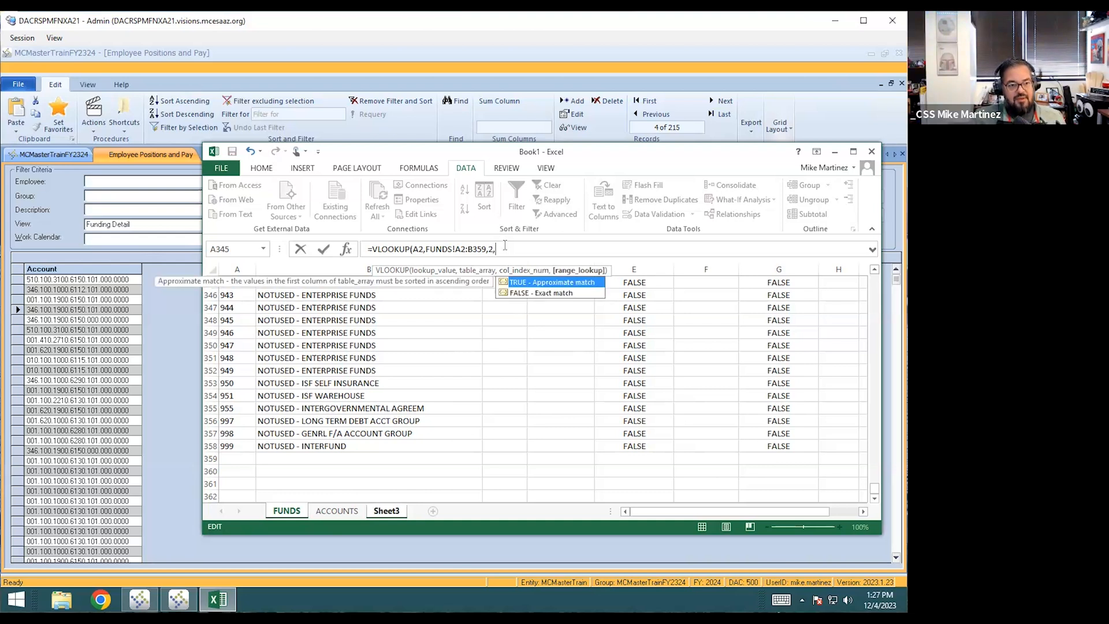
text(FA)
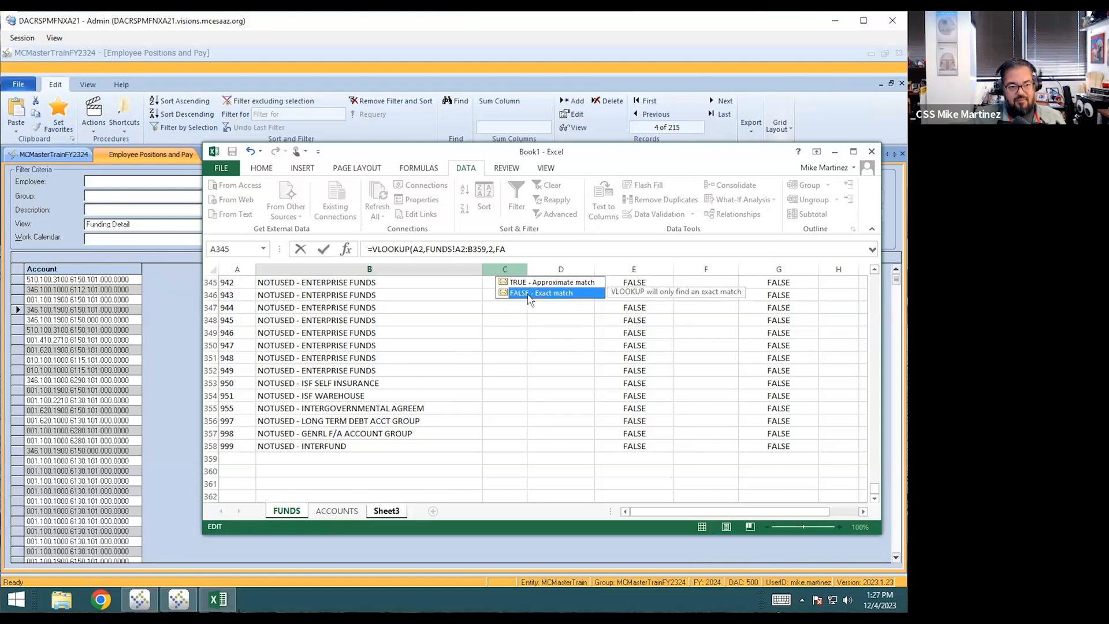
double_click(528, 294)
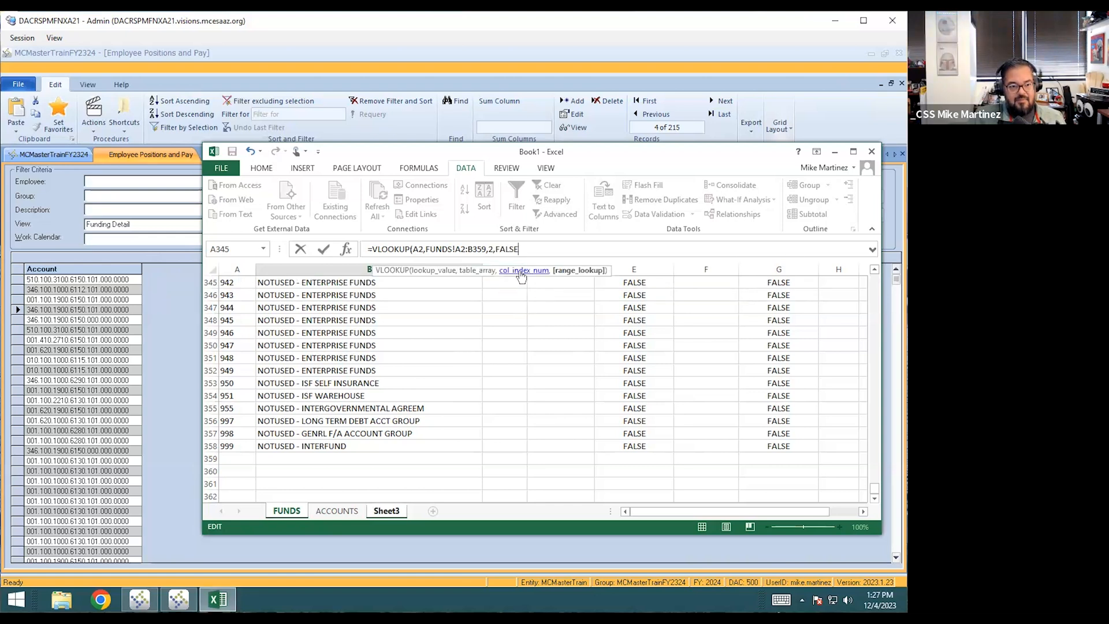
text())
key(Return)
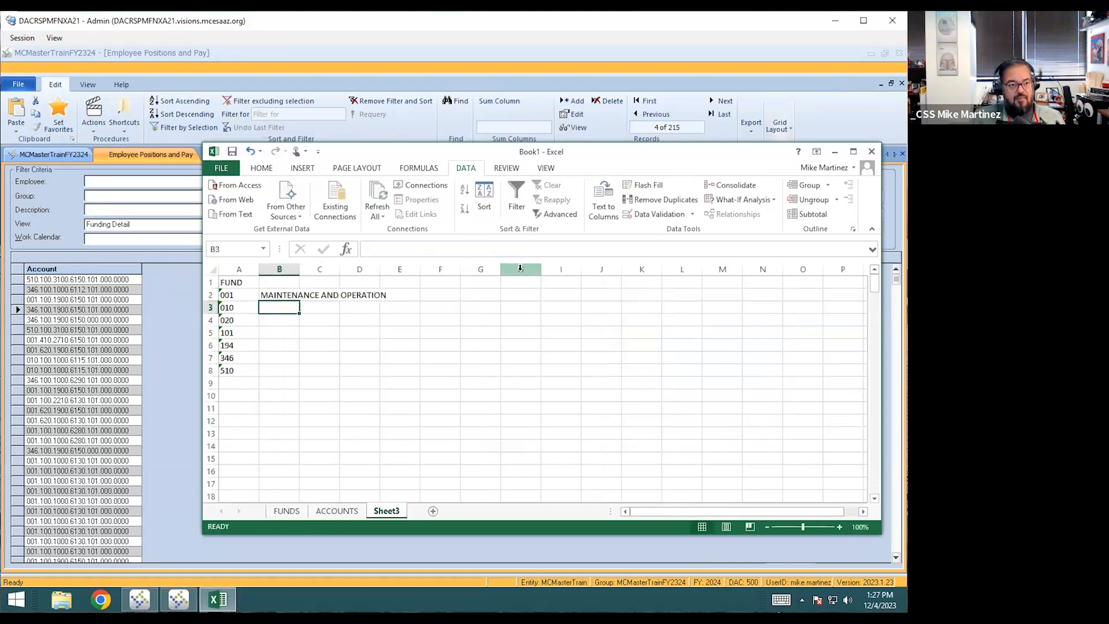
Step: Make the table range in B2's VLOOKUP formula absolute as FUNDS!$A$2:$B$359
click(286, 294)
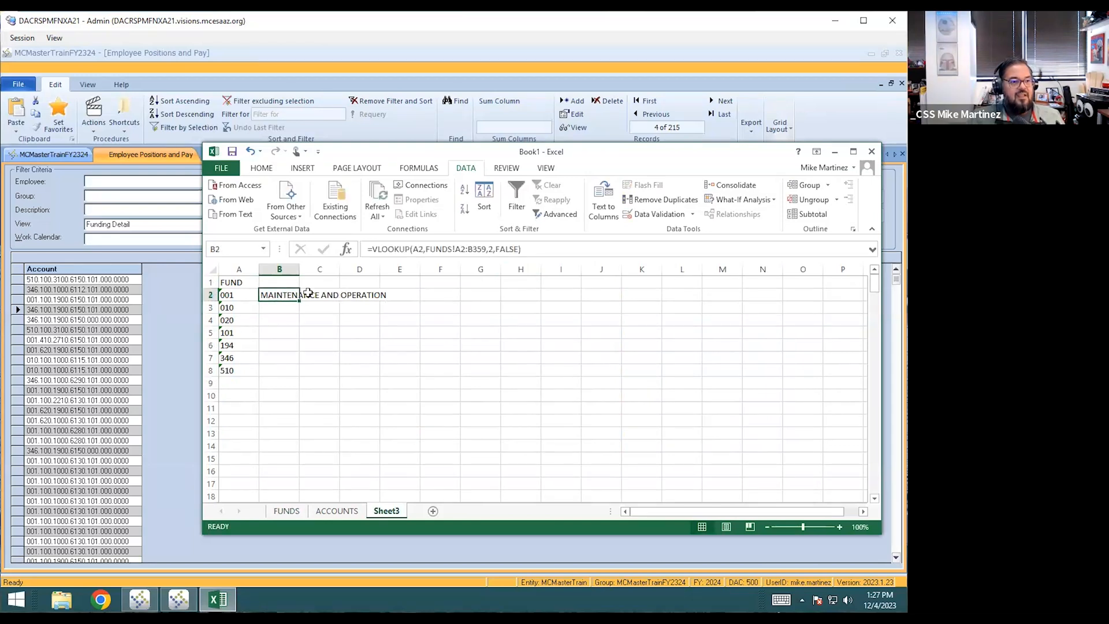
click(455, 249)
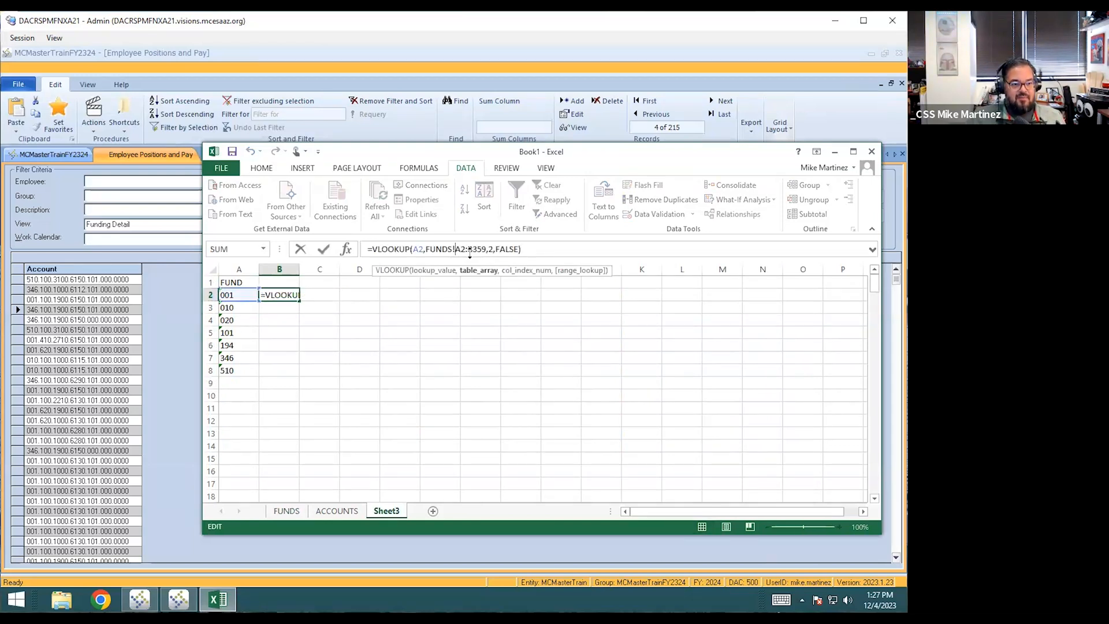
text($A)
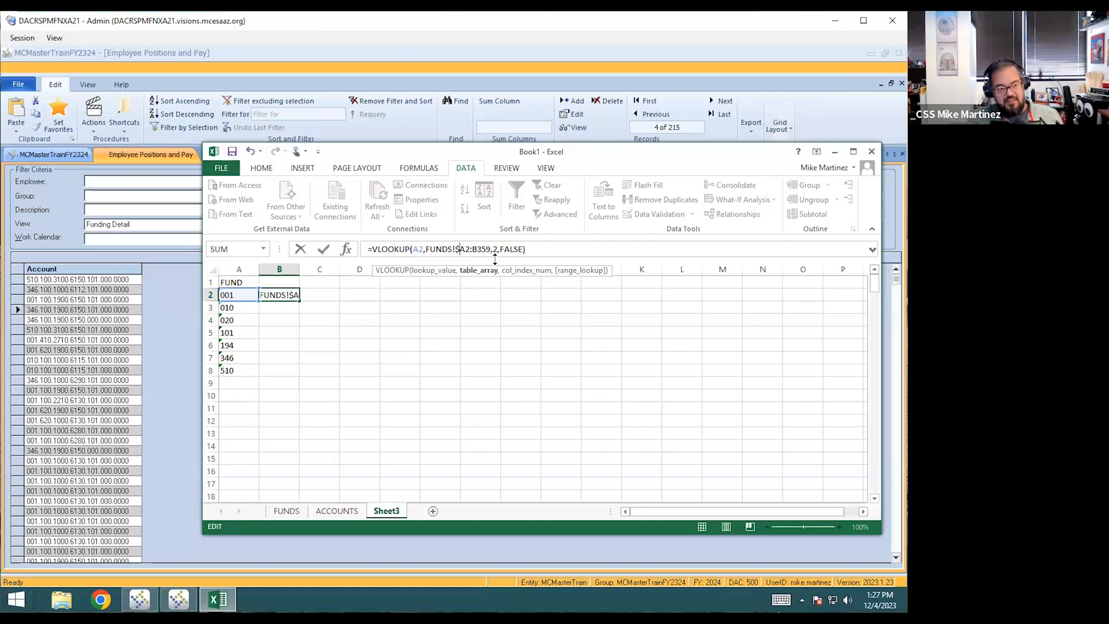
text($2:)
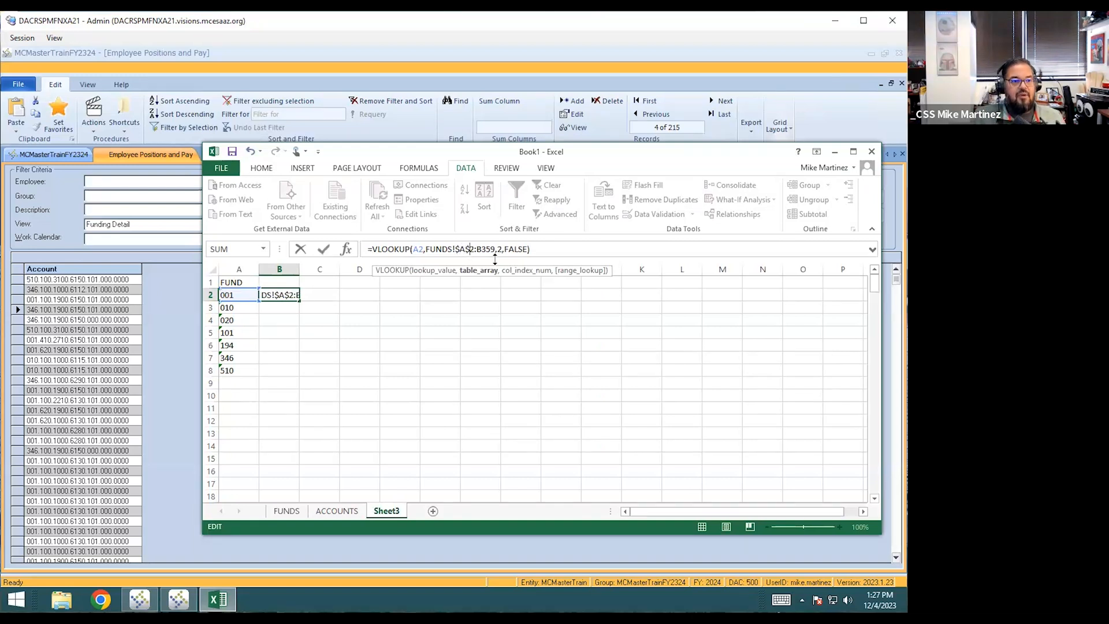
text($B)
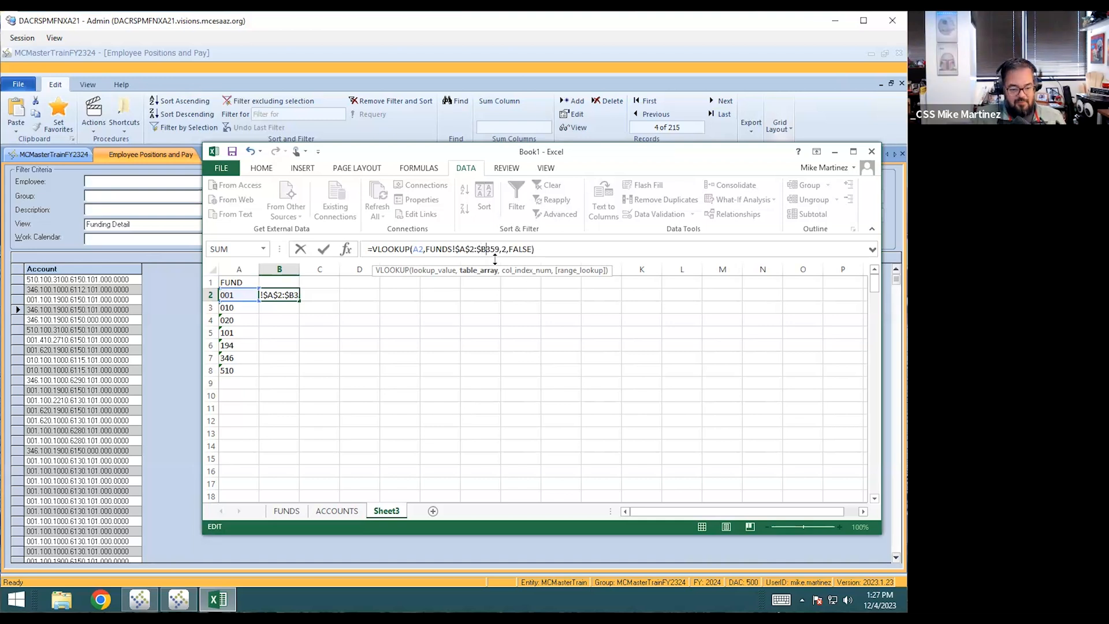
text($)
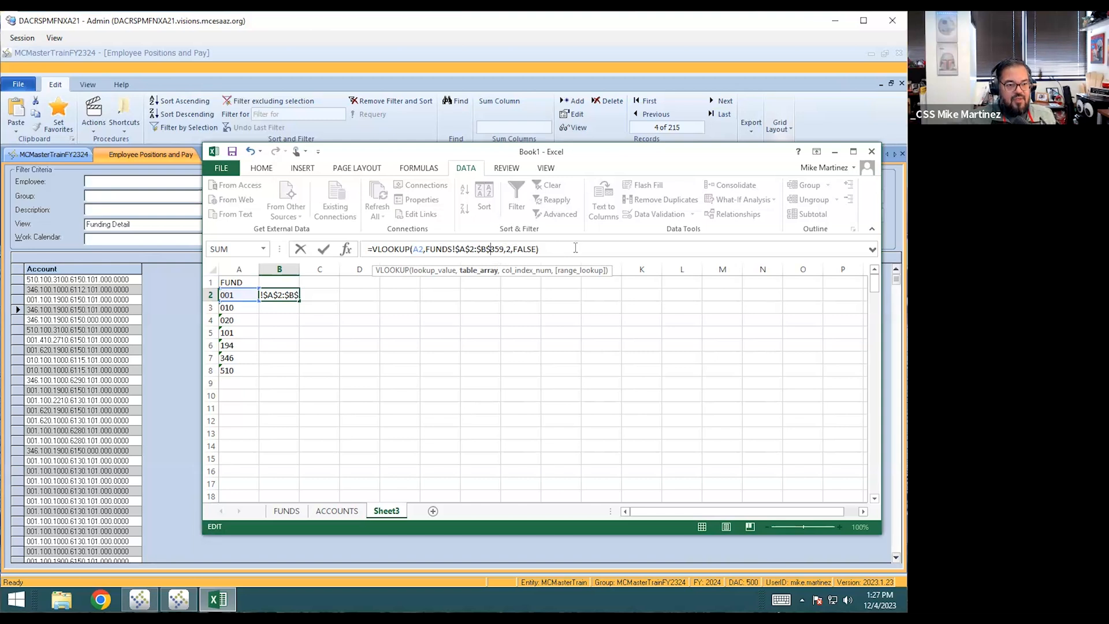
click(575, 248)
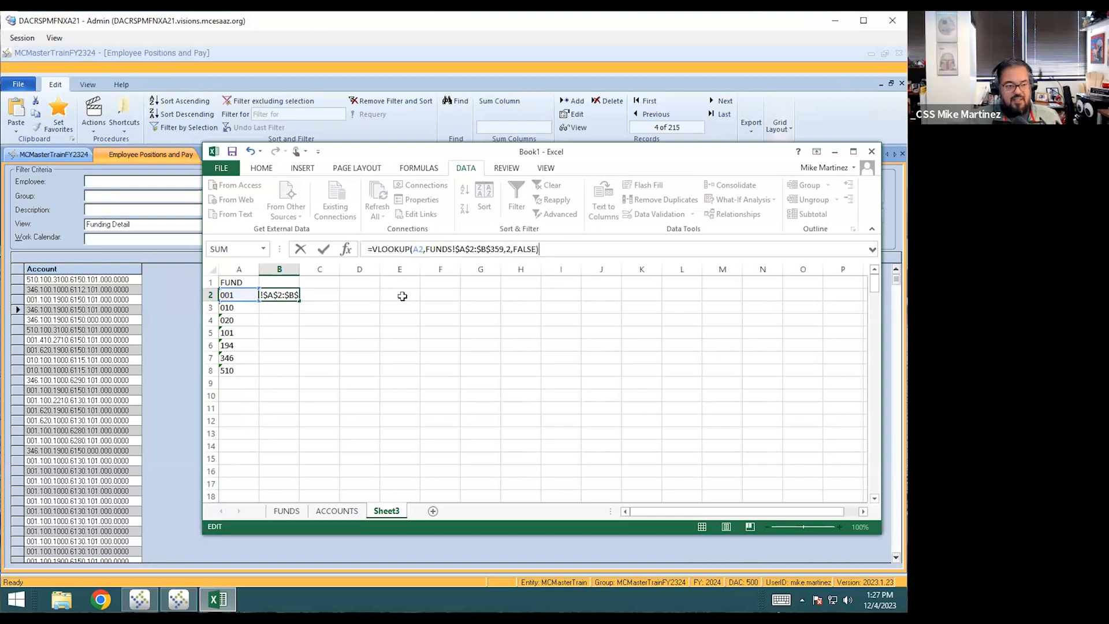
key(Return)
Step: Fill the lookup formula from B2 down to B8 and select the fund codes with their descriptions in A2:B8
click(295, 297)
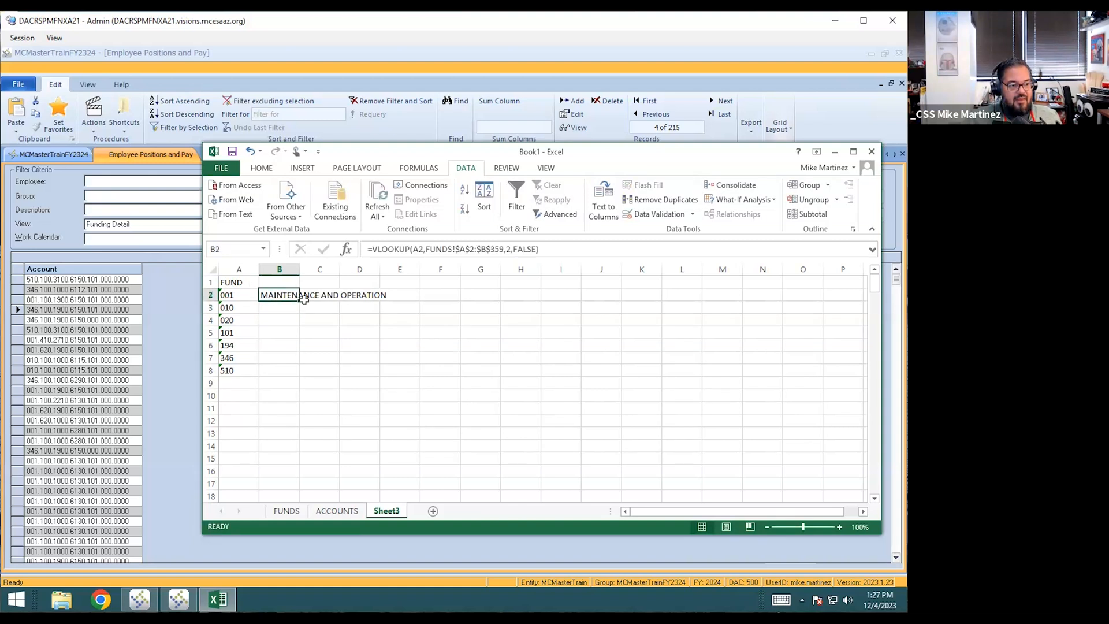
drag(300, 301, 293, 376)
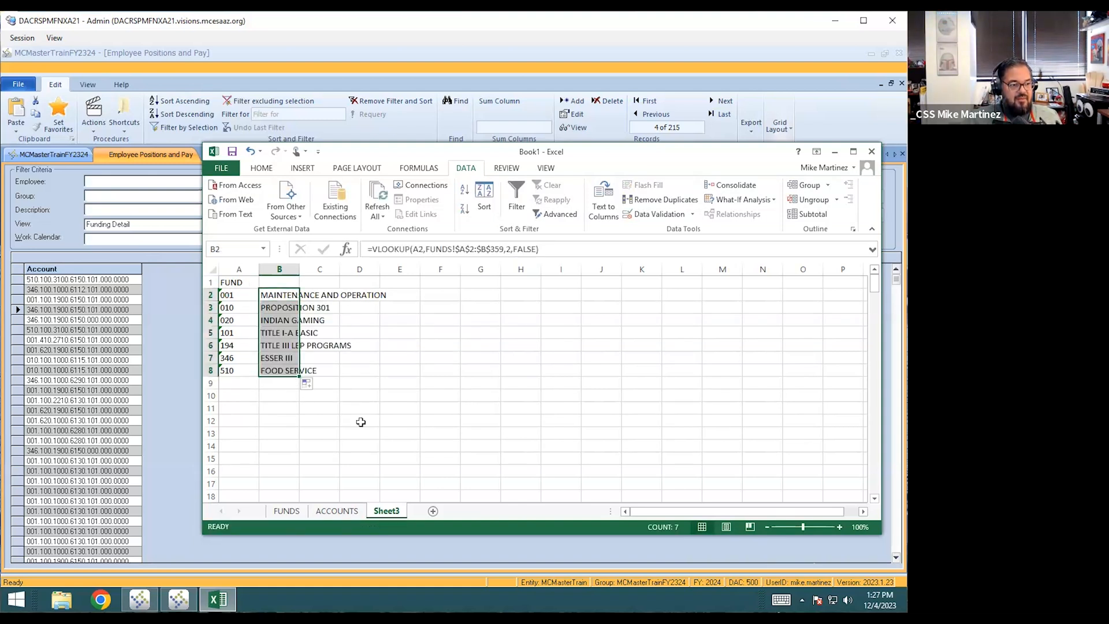
click(361, 422)
click(485, 383)
drag(247, 295, 286, 371)
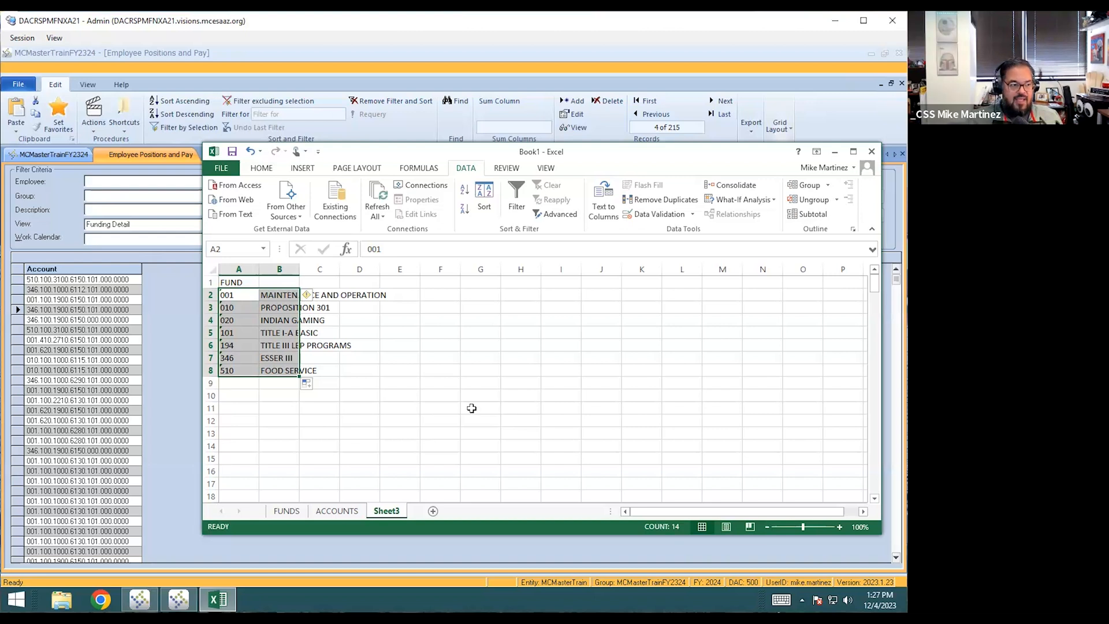
Step: Switch to School ERP Pro and open Position Funding Sources under the Human Resources Master Positions
click(63, 155)
click(45, 185)
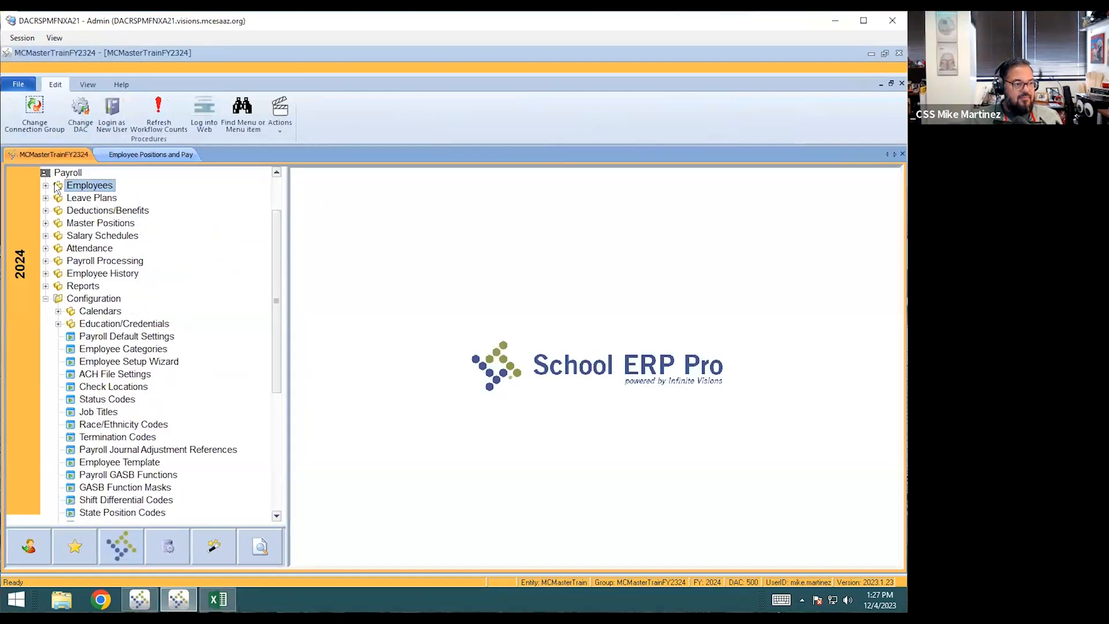
double_click(60, 173)
double_click(94, 249)
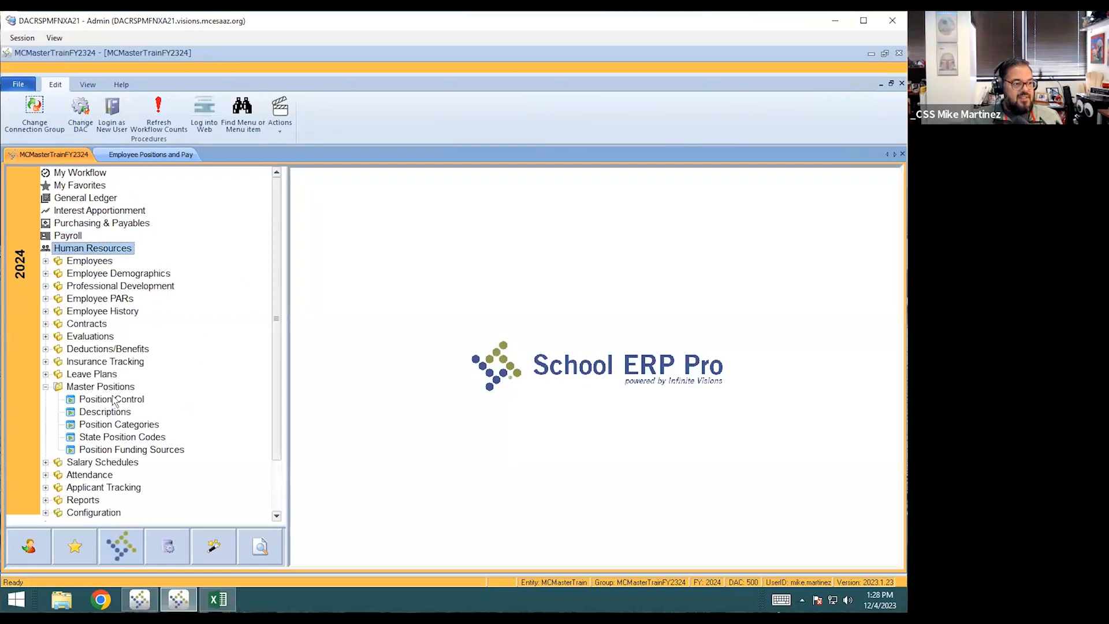
click(161, 451)
double_click(160, 449)
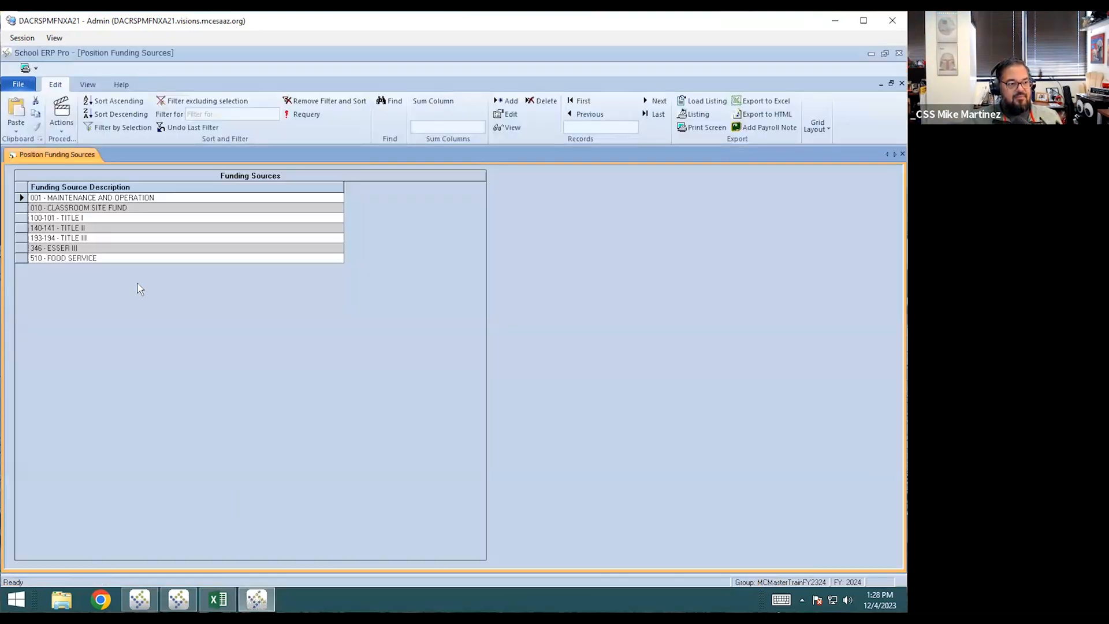
Step: Start adding a new record to the position funding sources
right_click(187, 296)
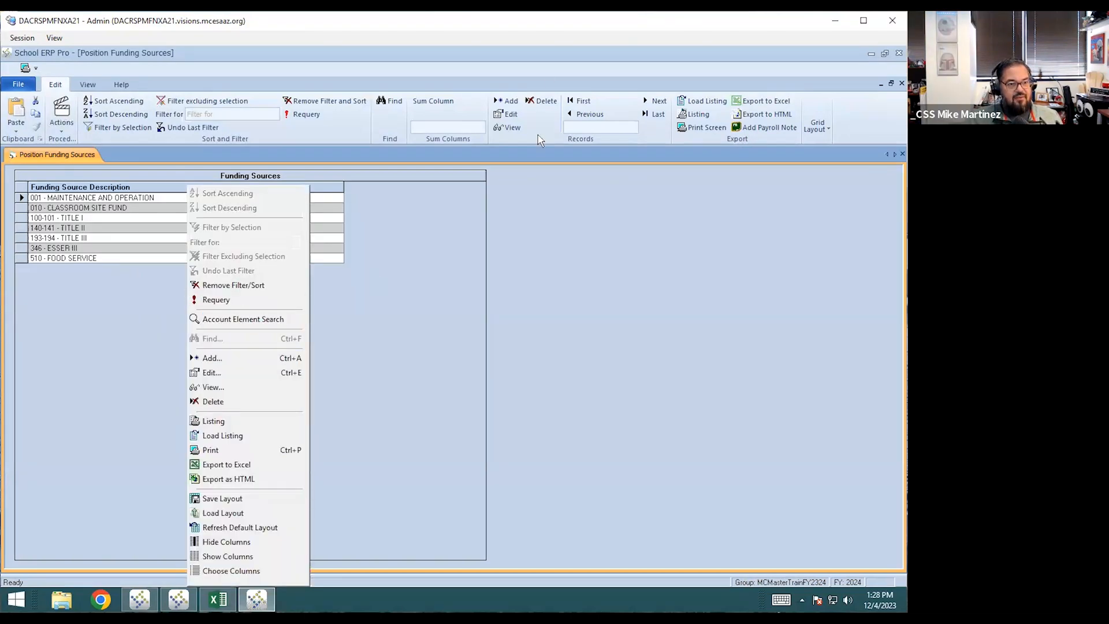
click(238, 358)
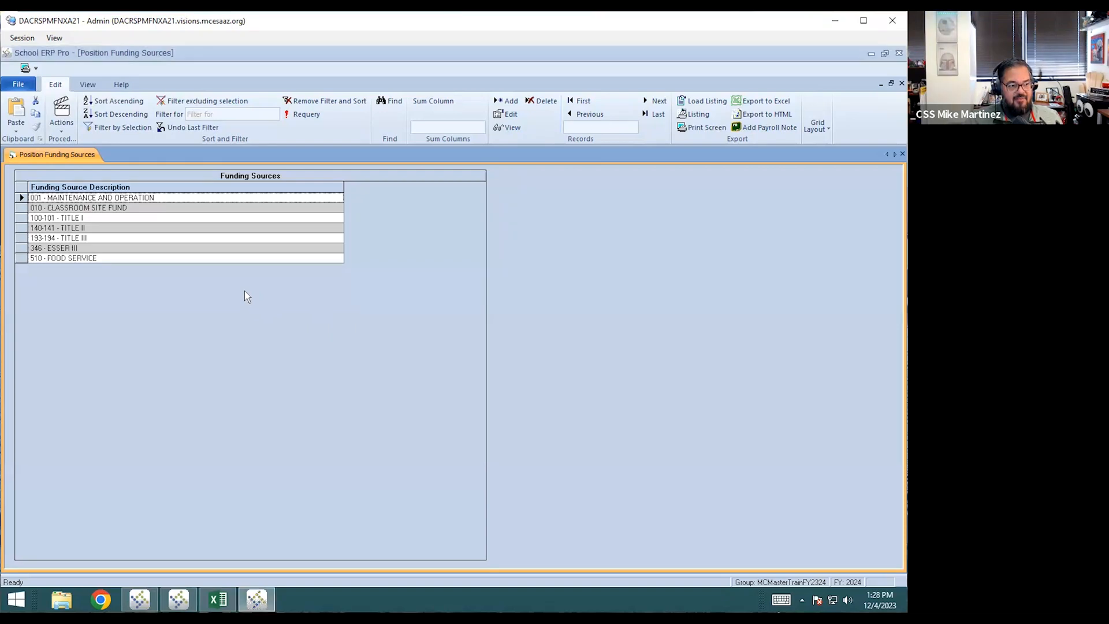
right_click(244, 292)
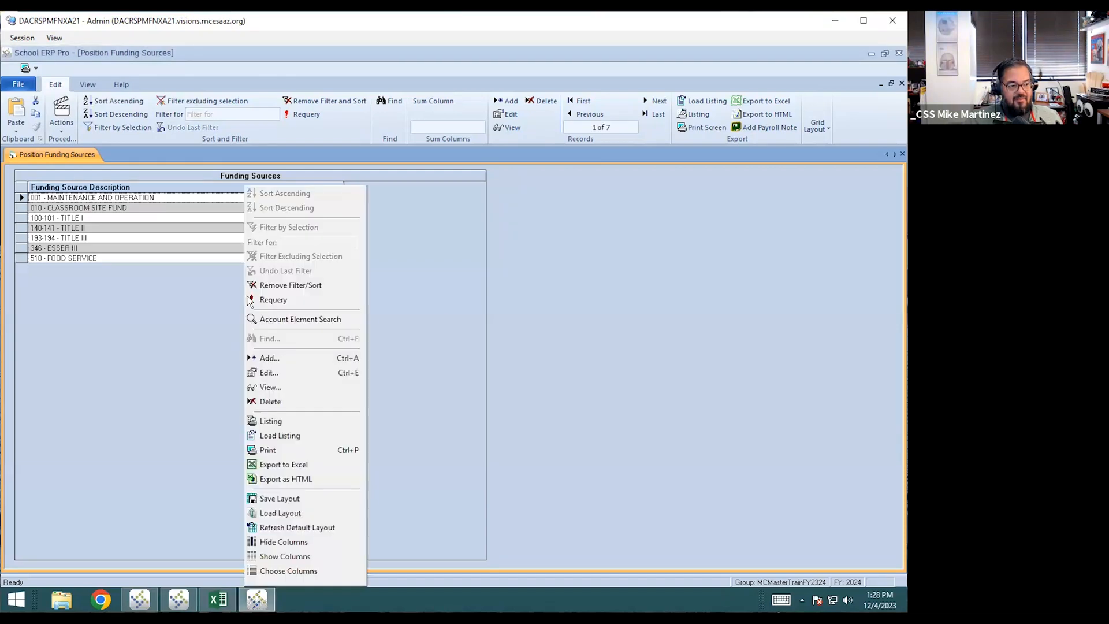
click(188, 365)
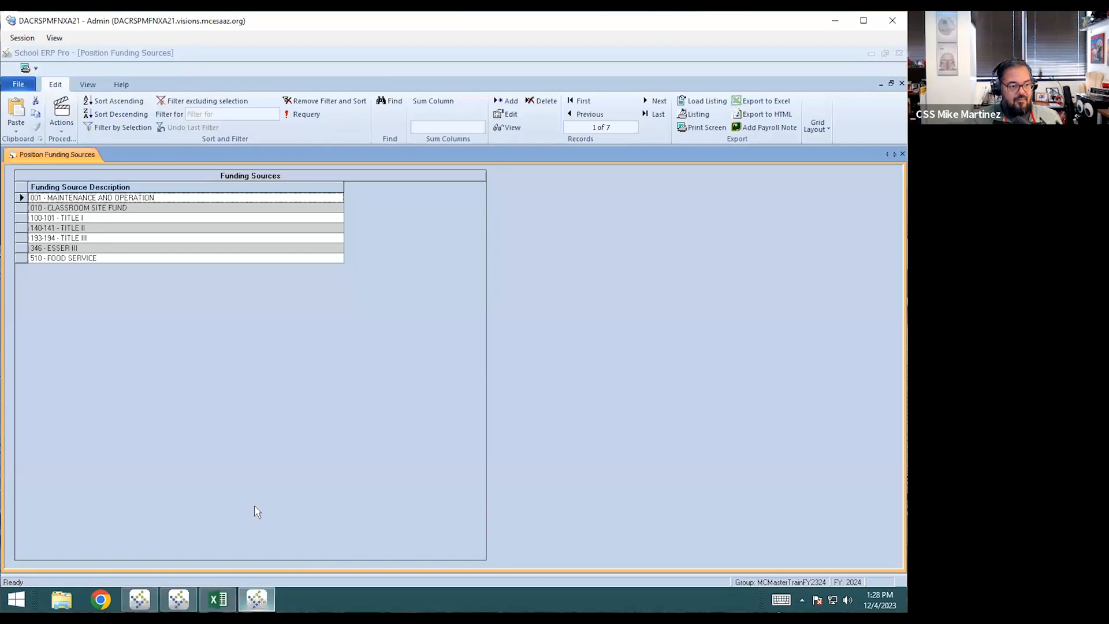
right_click(225, 371)
click(245, 359)
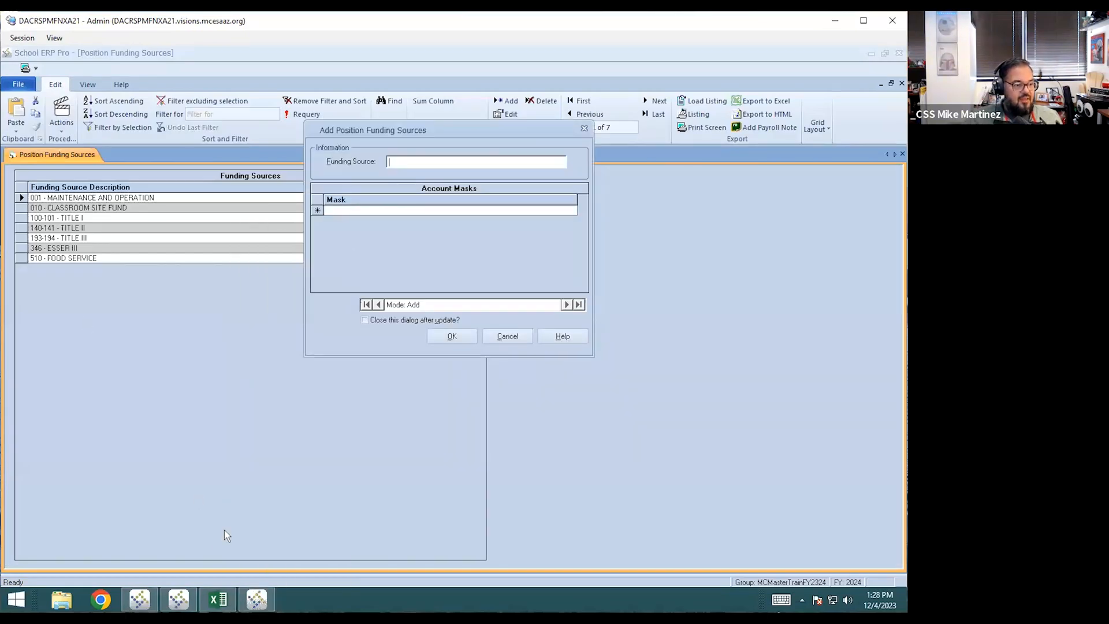
Step: Check fund 020 and its description on Sheet3 in Excel, and return to the Add Position Funding Sources dialog
click(217, 601)
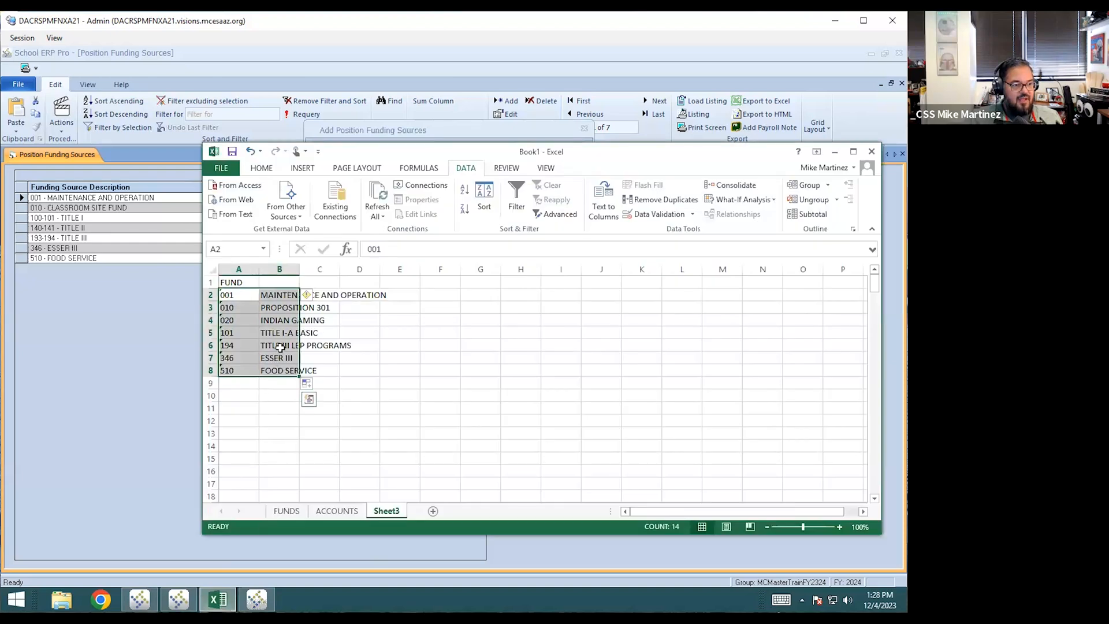
click(280, 346)
drag(249, 322, 281, 321)
click(386, 354)
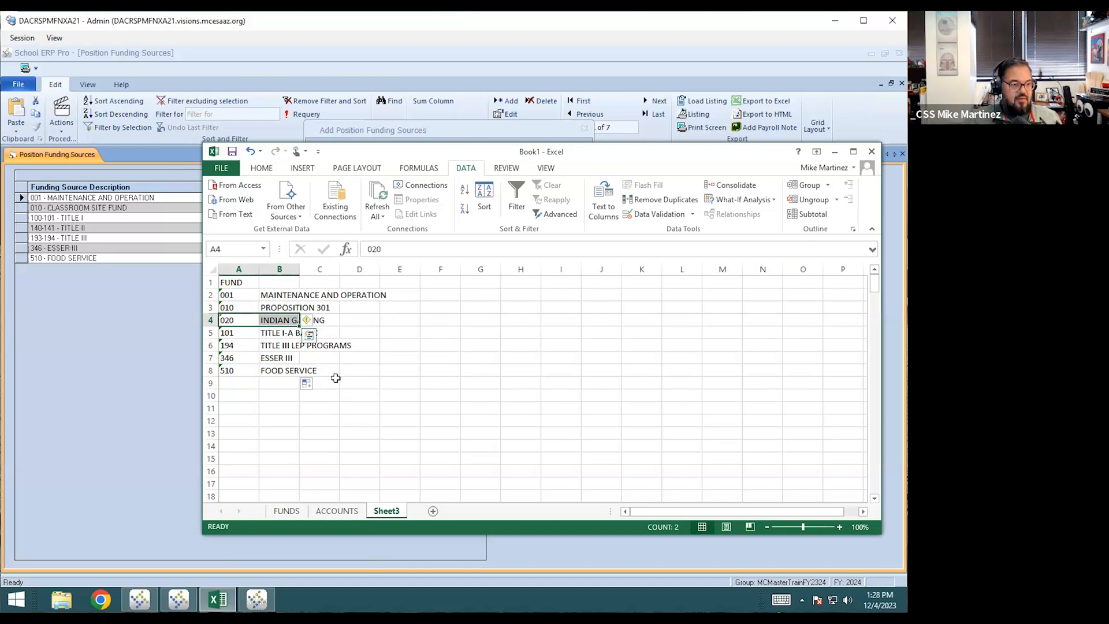
drag(359, 383, 319, 371)
click(275, 320)
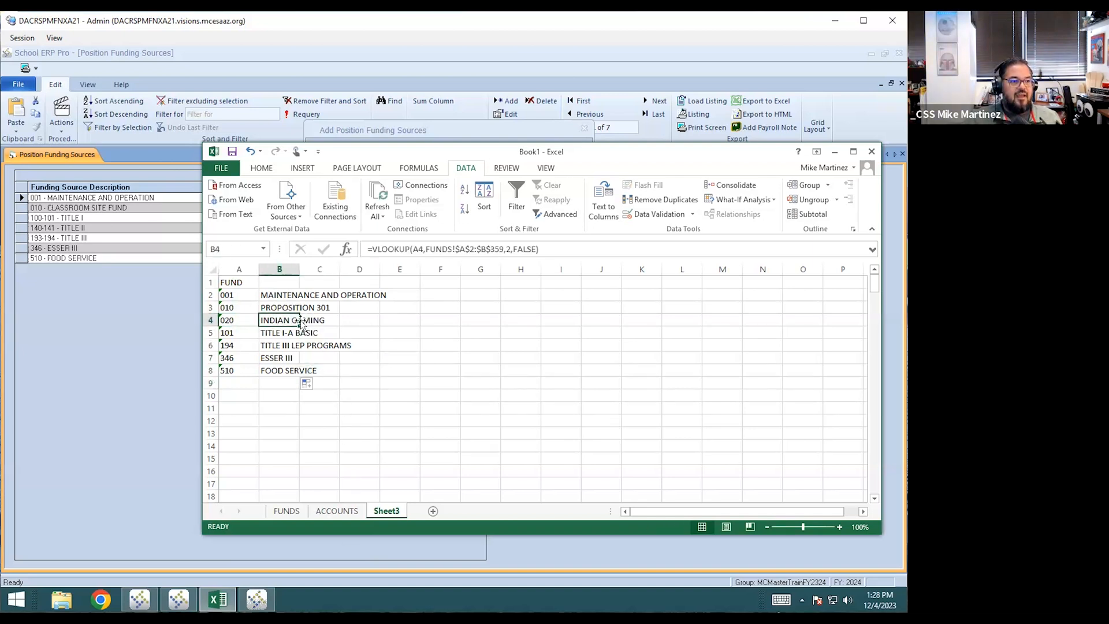
click(285, 553)
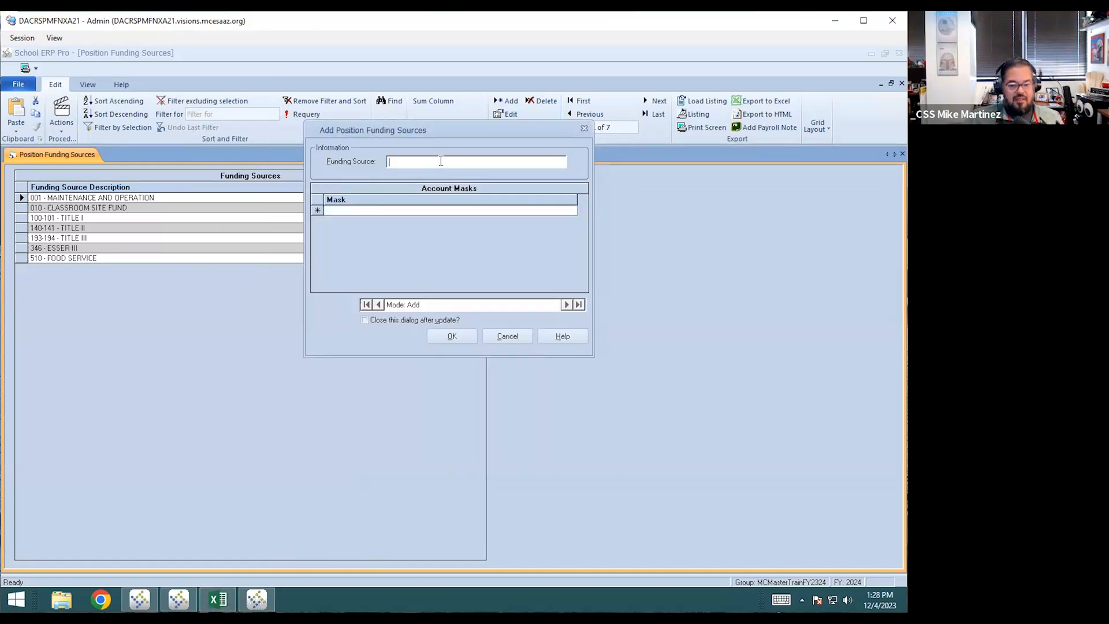
Step: Enter 020 - INDIAN GAMING as the name of the new funding source
text(020-)
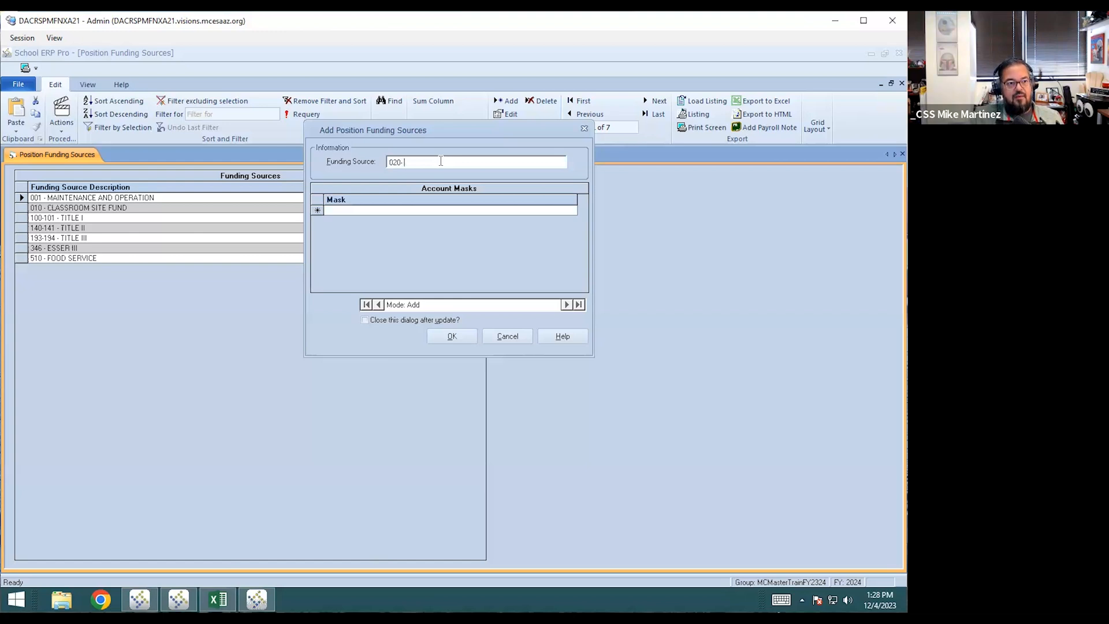
key(BackSpace)
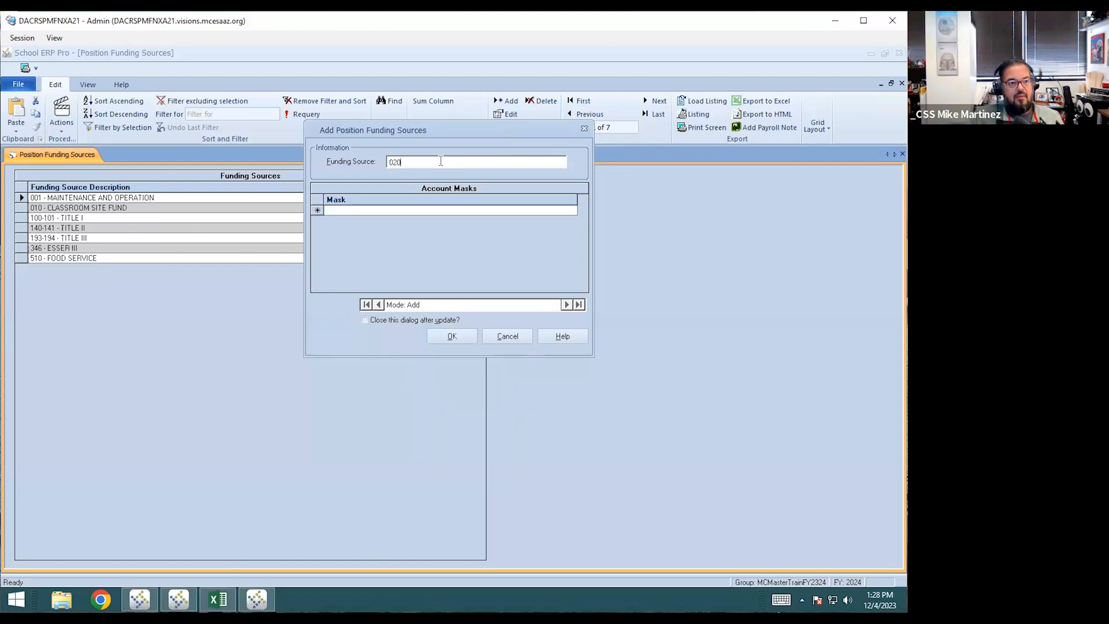
text(- INDIAN GAMING)
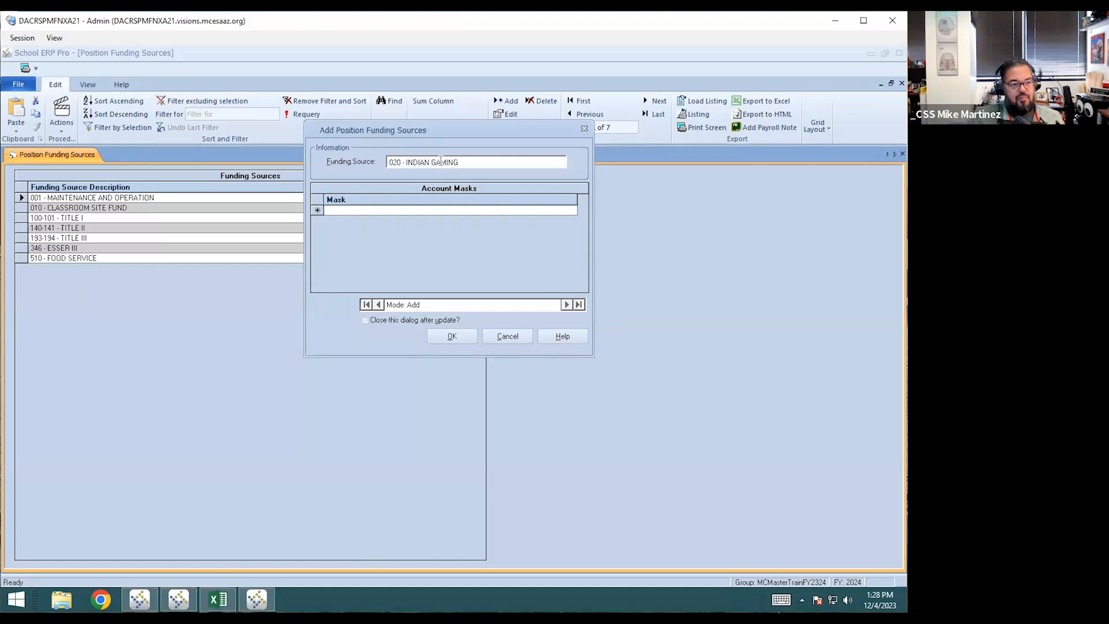
Step: Set the funding source's account mask to 020.???.????.????.???.???.????, with wildcards for everything after the fund code
click(430, 211)
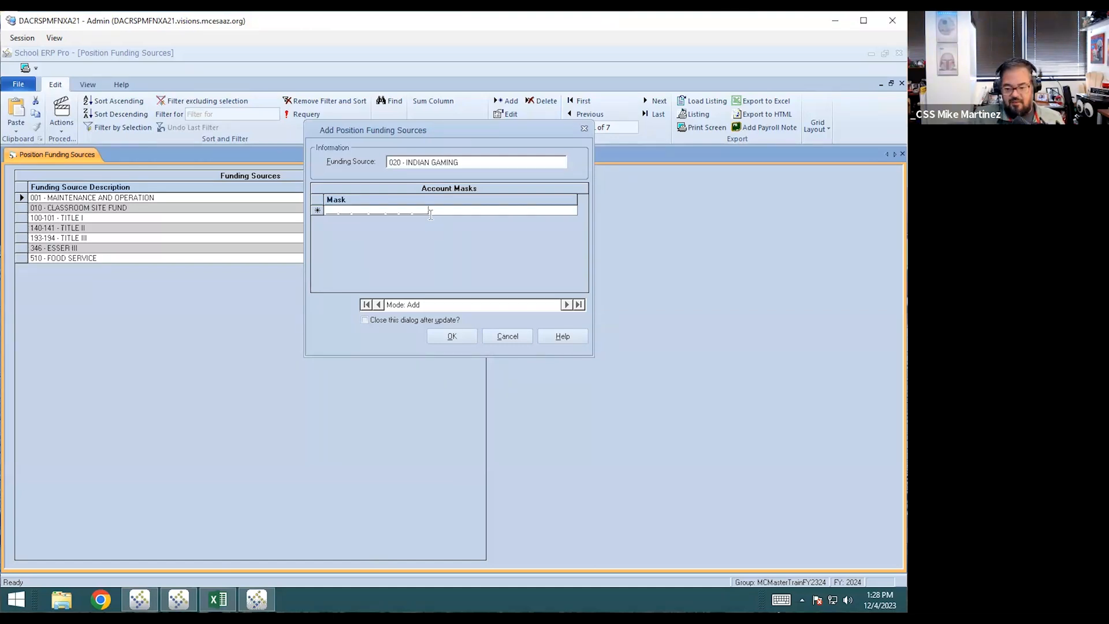
text(020)
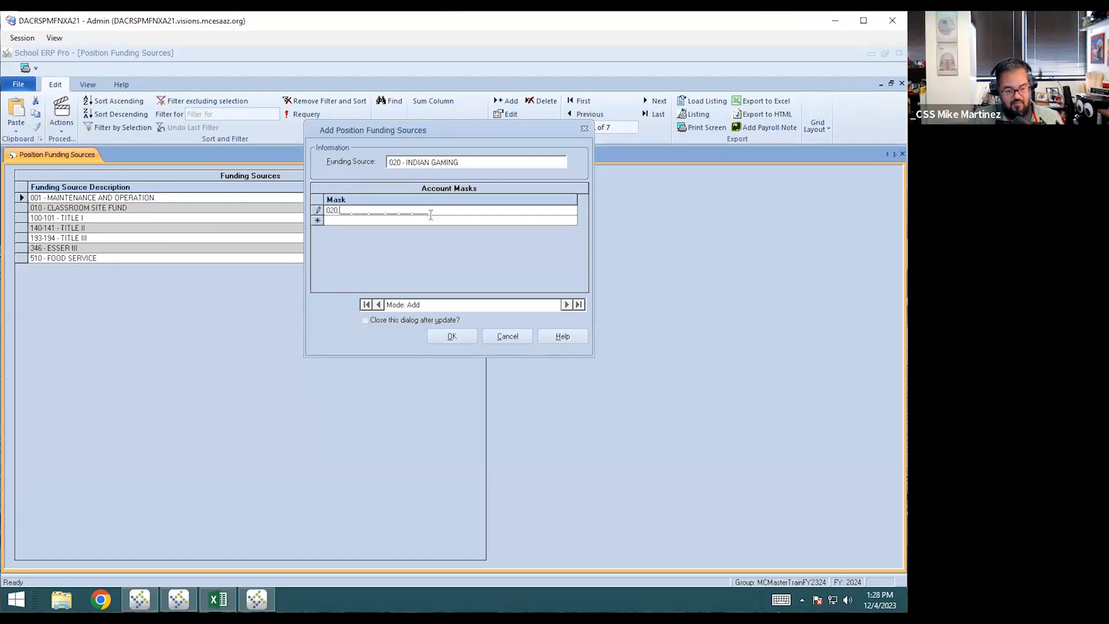
key(Return)
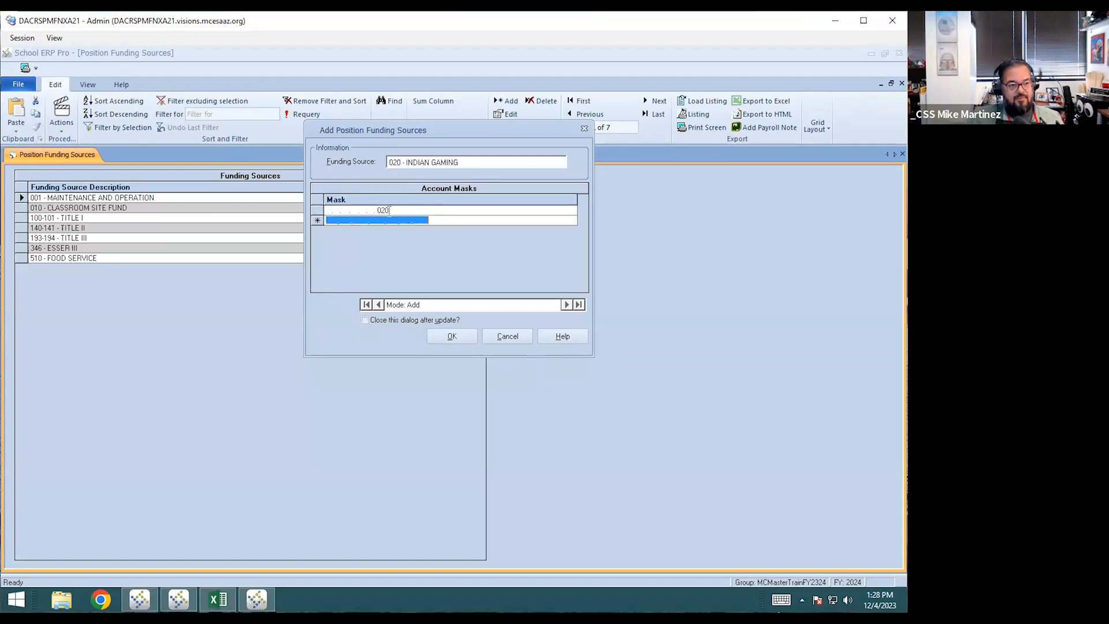
drag(398, 211, 249, 198)
text(020.)
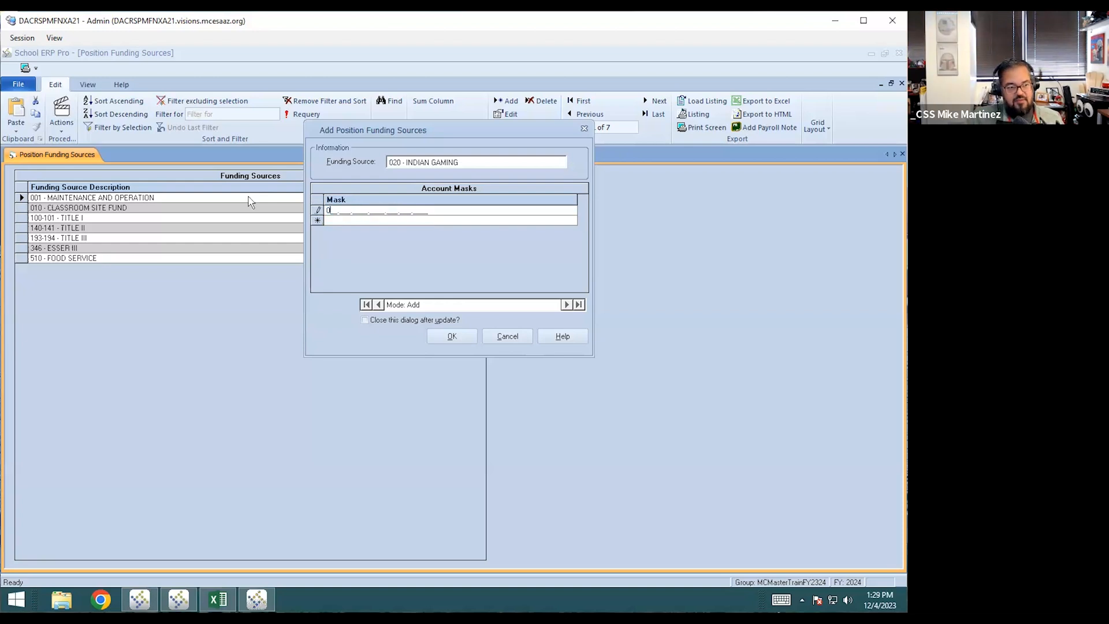
text(???.????.????.???.???.????)
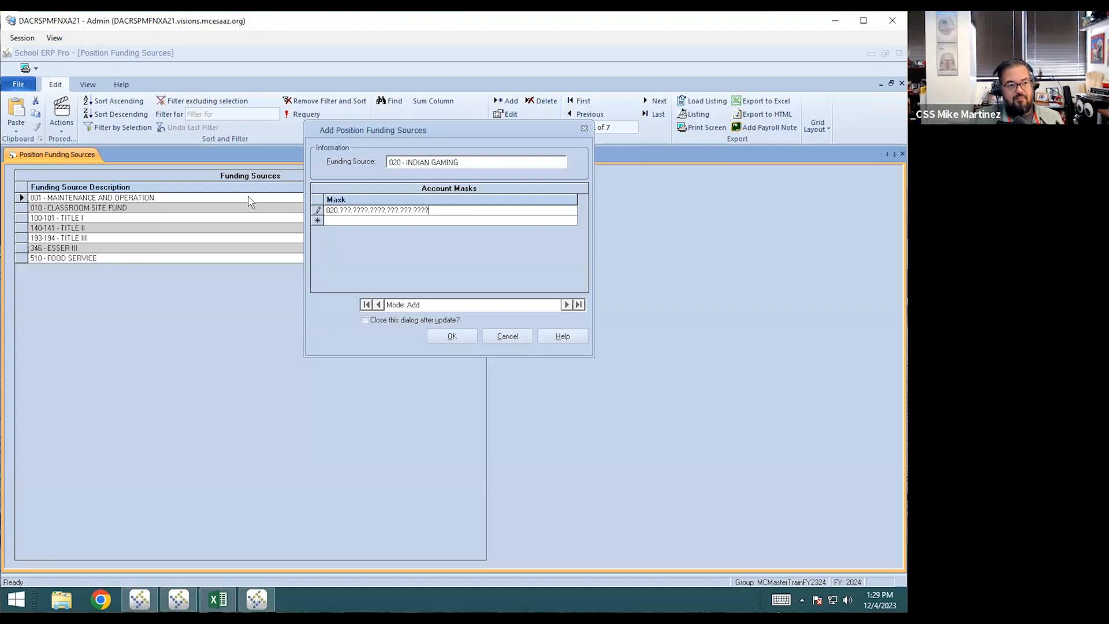
key(Tab)
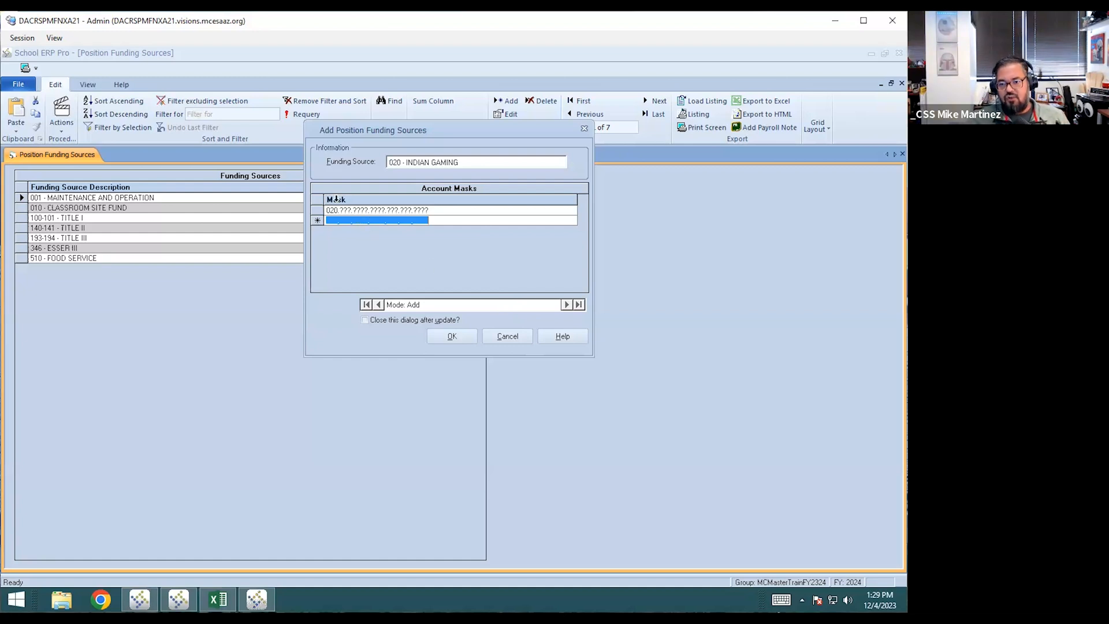
Step: Save the new funding source with the dialog set to close after the update, and close the Position Funding Sources window
click(490, 161)
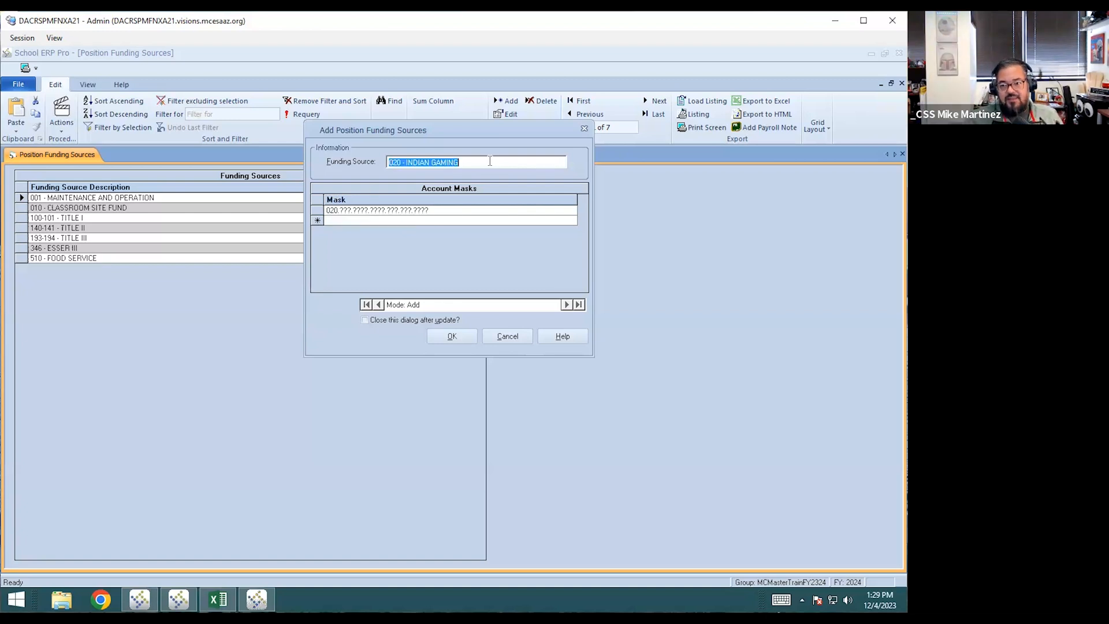
click(505, 242)
click(435, 321)
click(460, 337)
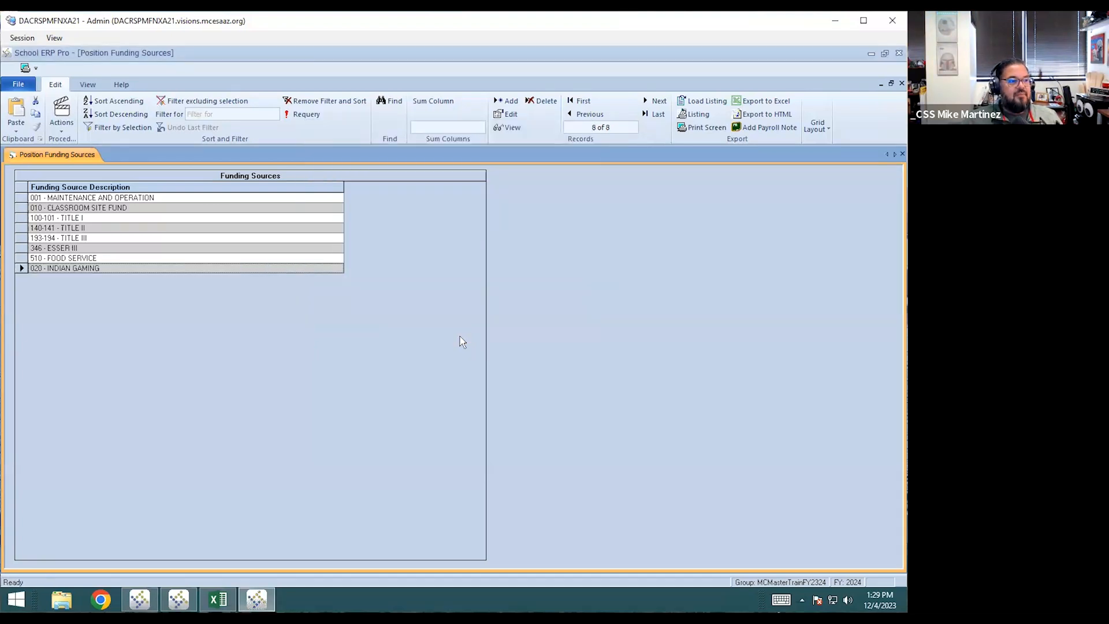
click(899, 54)
Step: Close the Book1 workbook in Excel without saving its changes
click(377, 368)
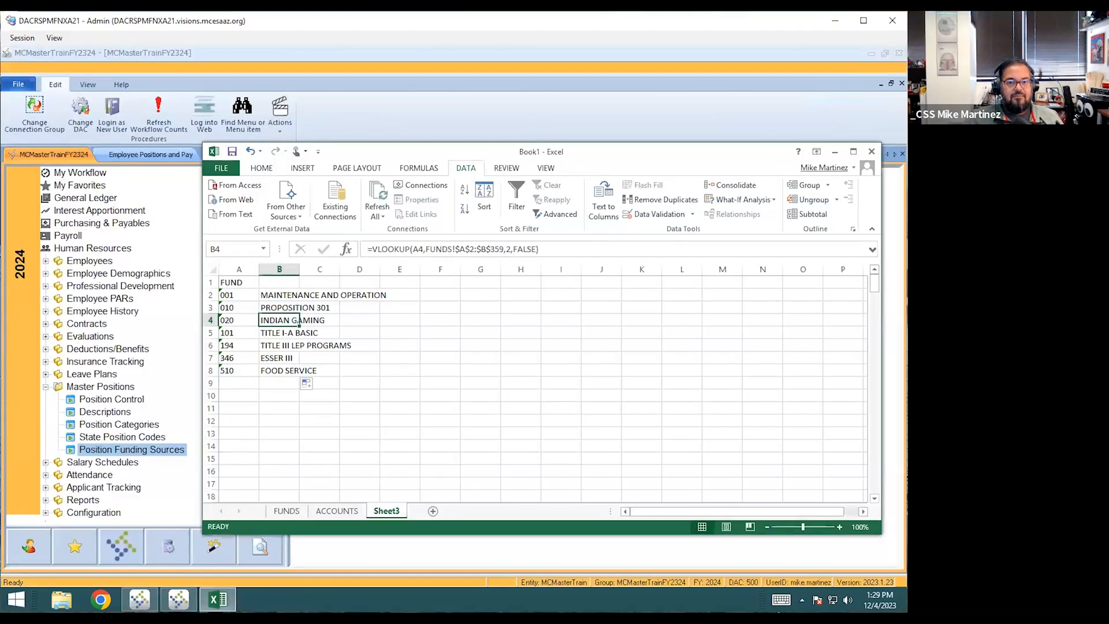
click(872, 151)
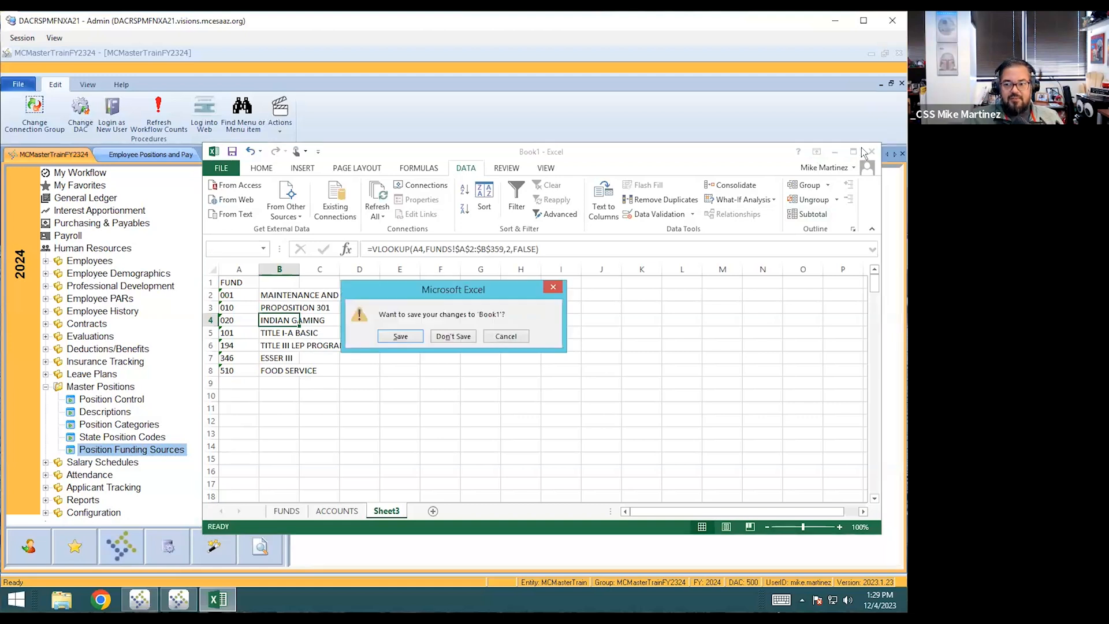
click(453, 337)
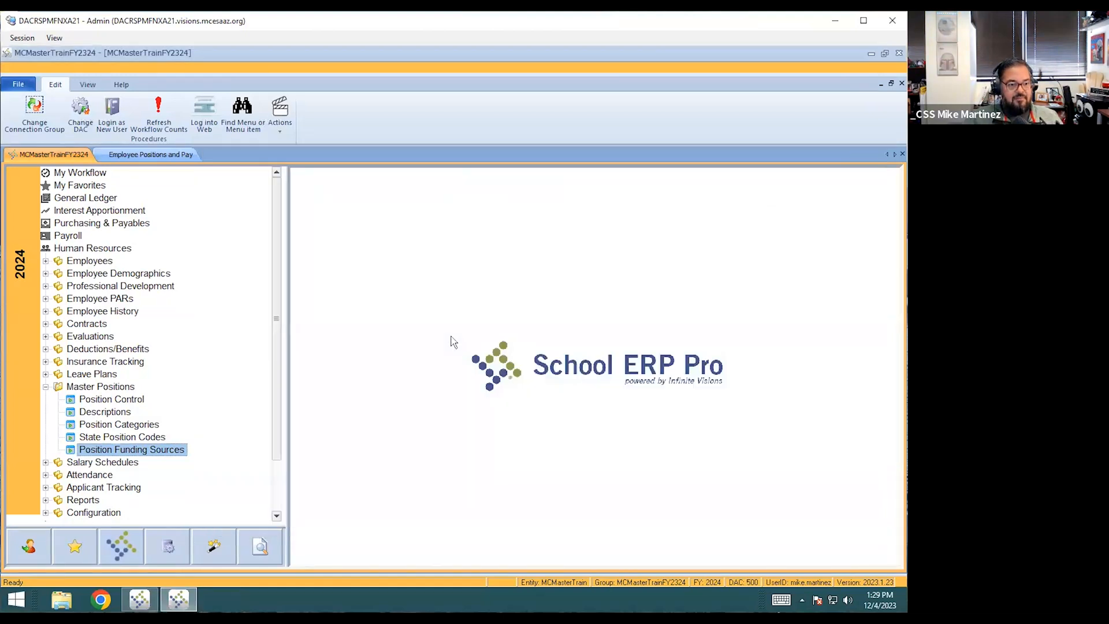
Step: Collapse Master Positions and open the Position Report from the Human Resources Reports
click(46, 387)
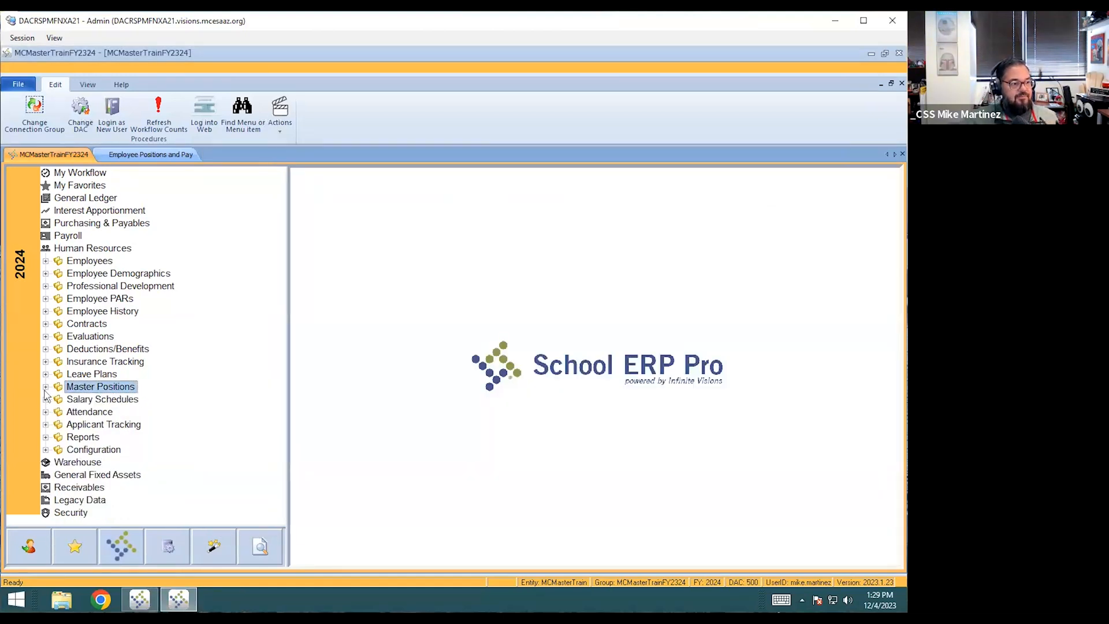
click(46, 437)
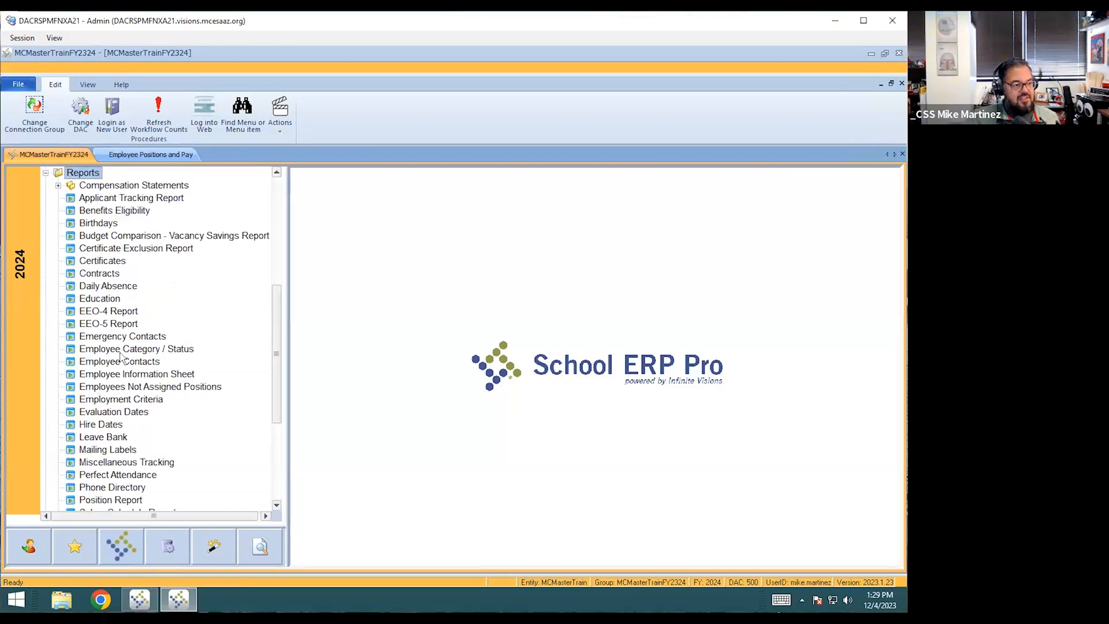
scroll(123, 358, up, 1)
scroll(121, 351, down, 2)
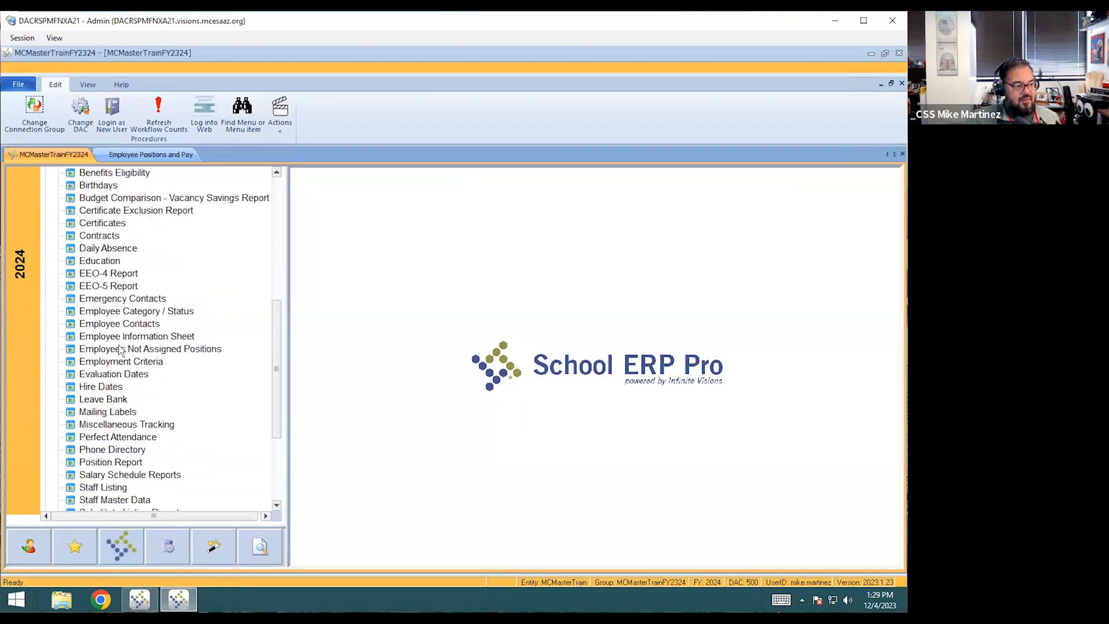
click(129, 462)
double_click(138, 464)
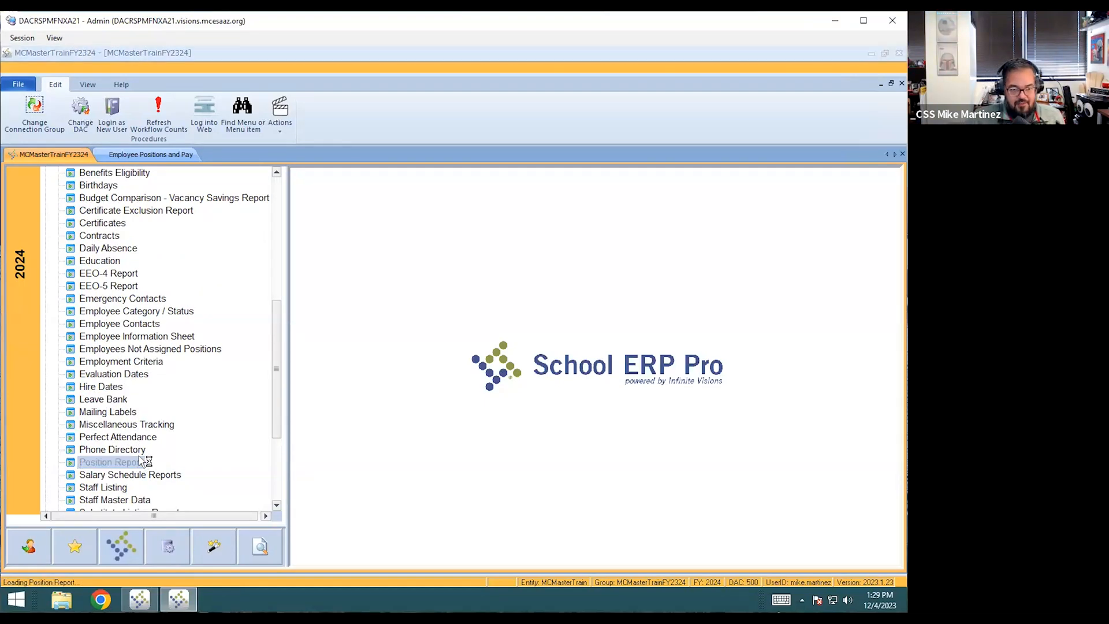
Step: Run the Position Report subtotaled by Funding Source, using the Payroll Budget Column as the budget source
drag(452, 202, 493, 155)
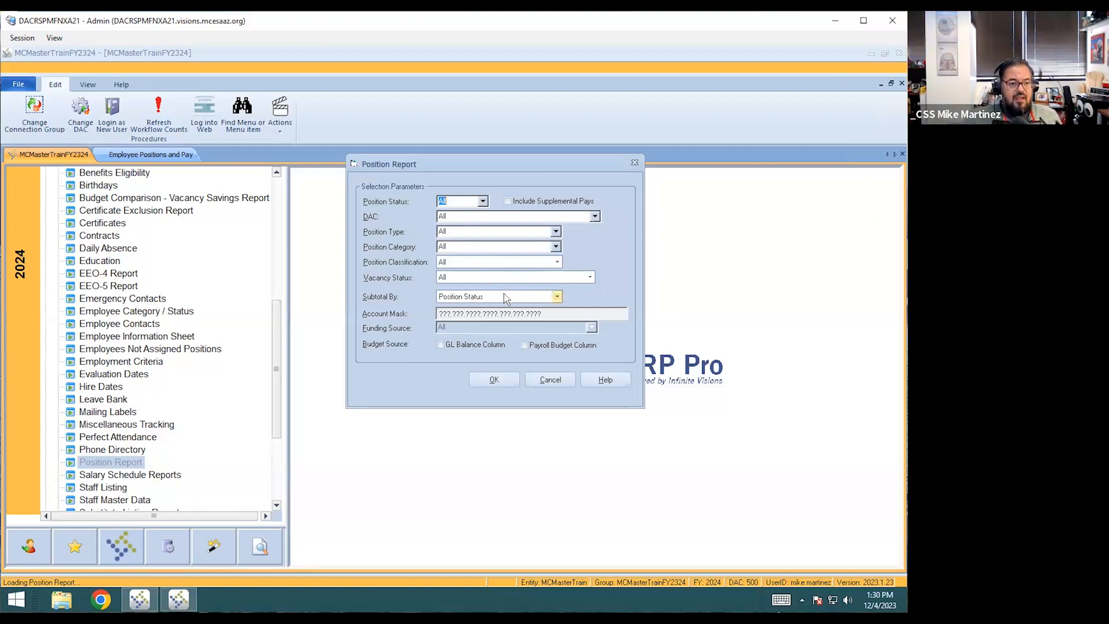
click(558, 298)
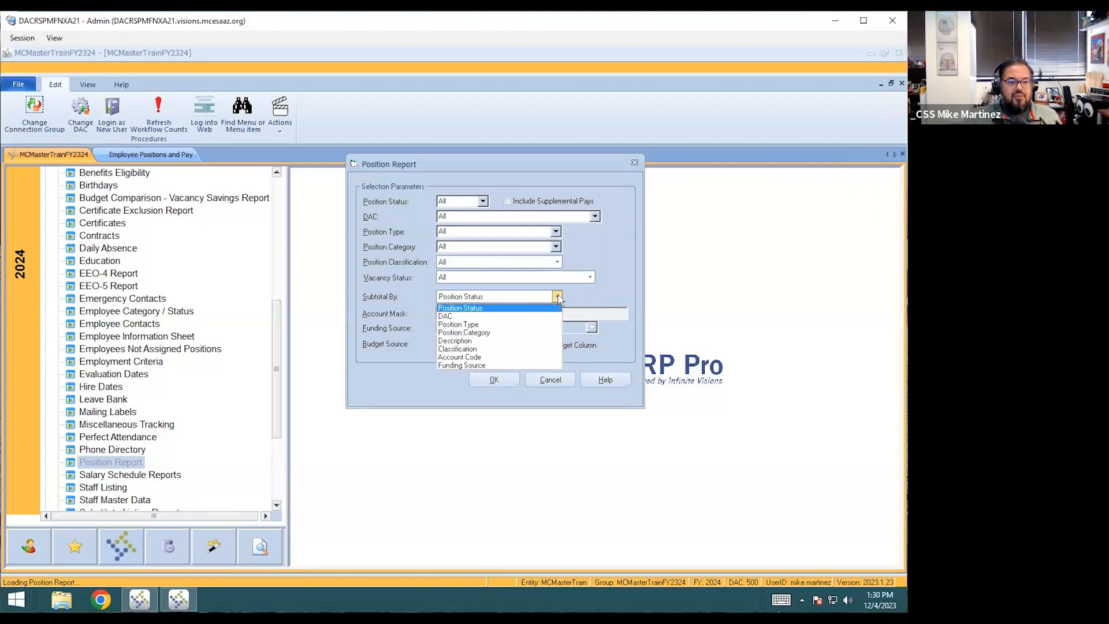
click(473, 366)
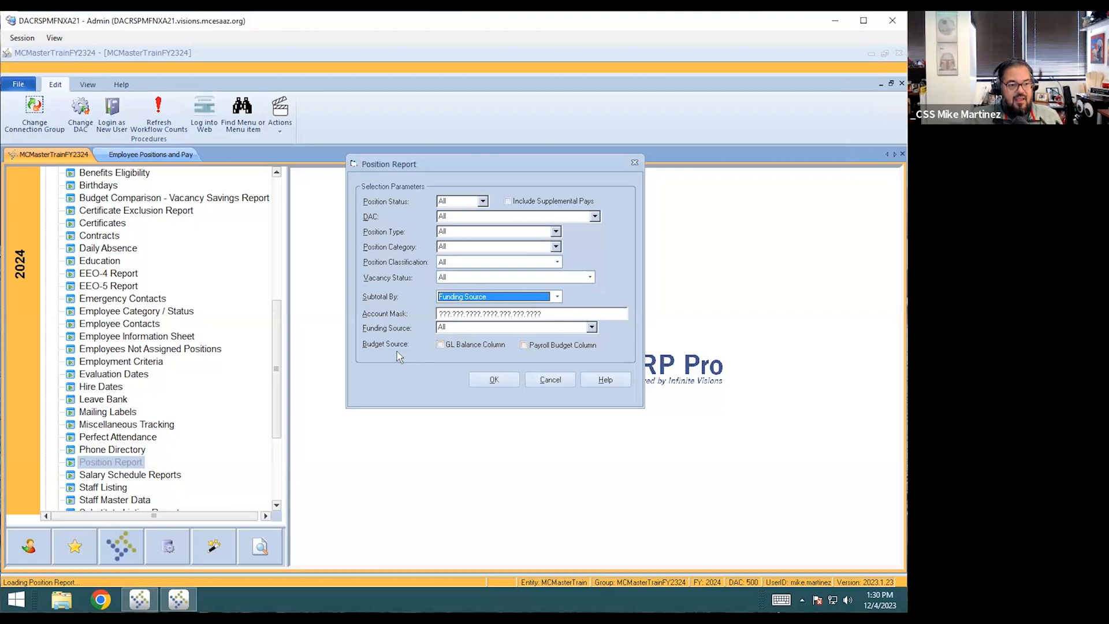
click(545, 346)
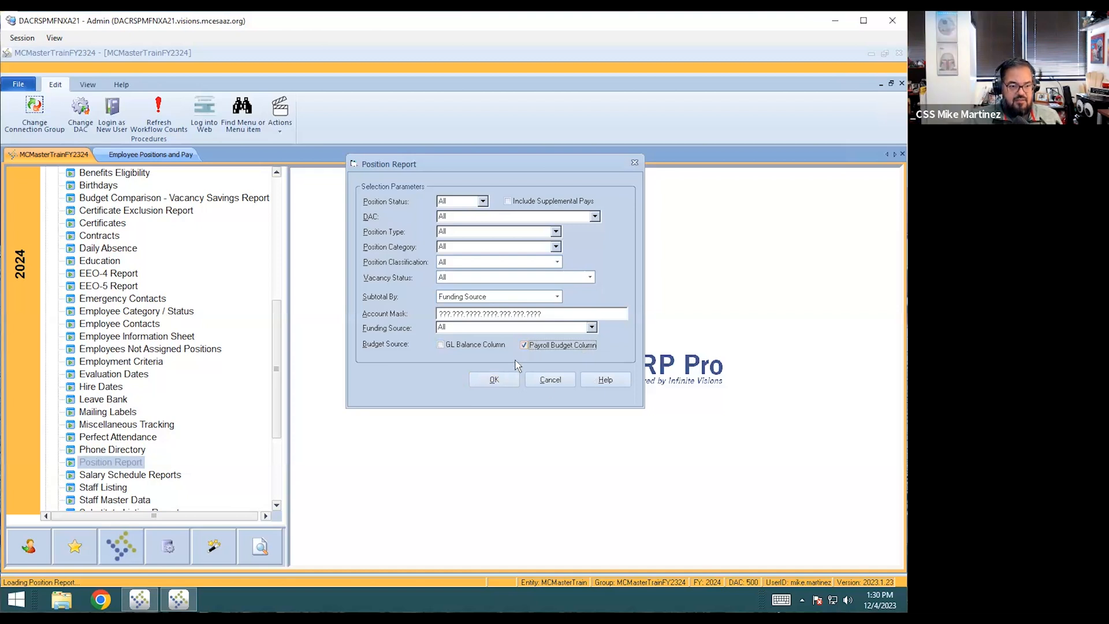
click(501, 384)
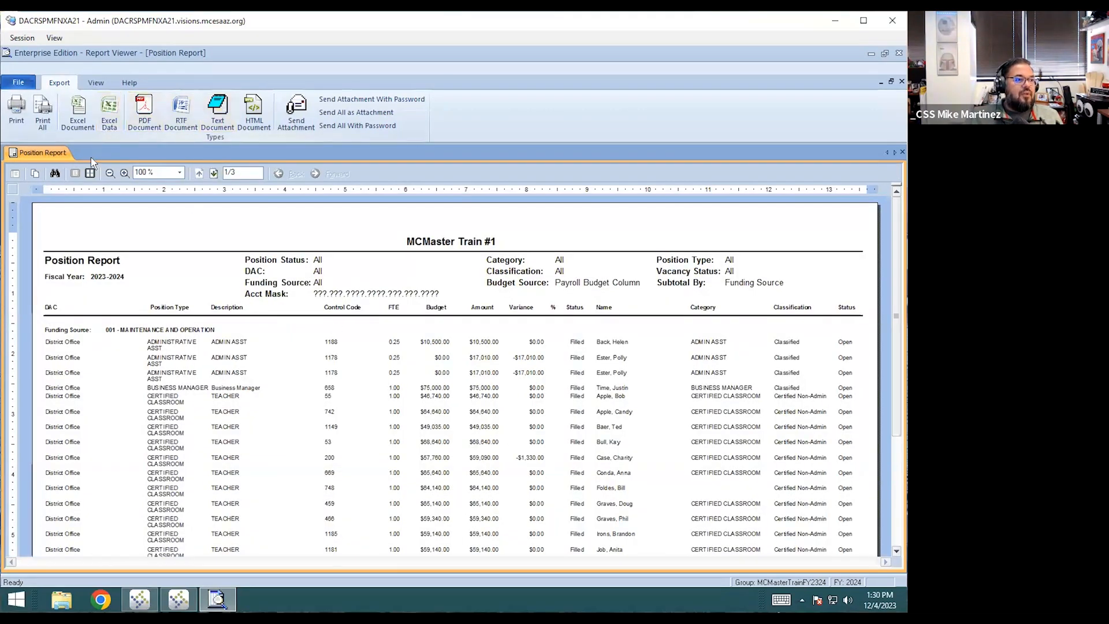
Step: Enlarge the Position Report to 150% and examine the budget, amount, variance and name columns for fund 001
click(124, 173)
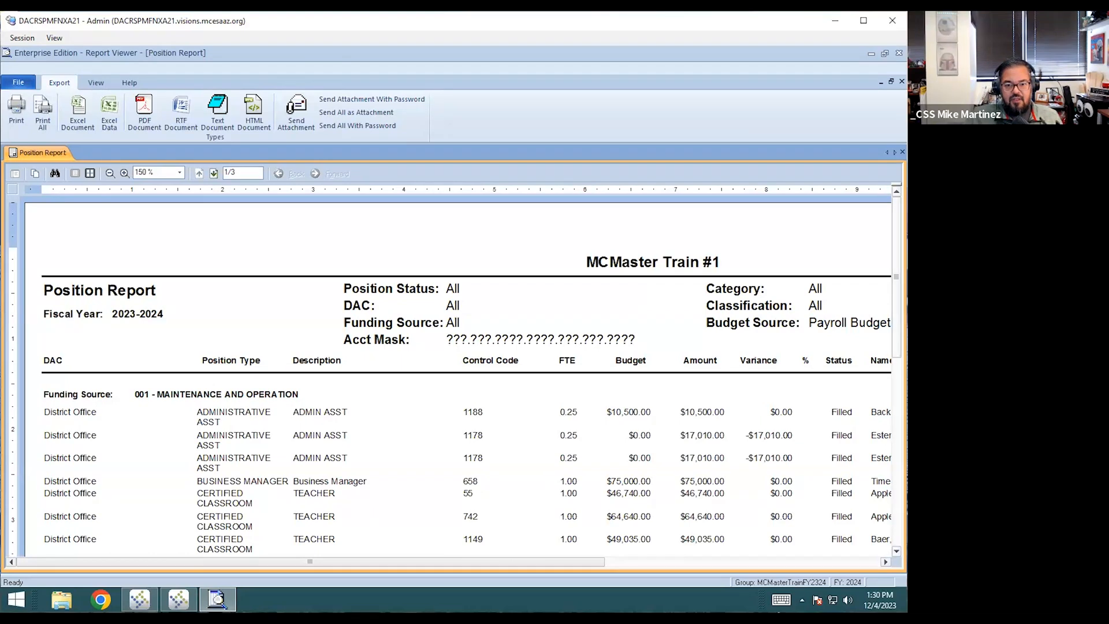
scroll(101, 338, down, 3)
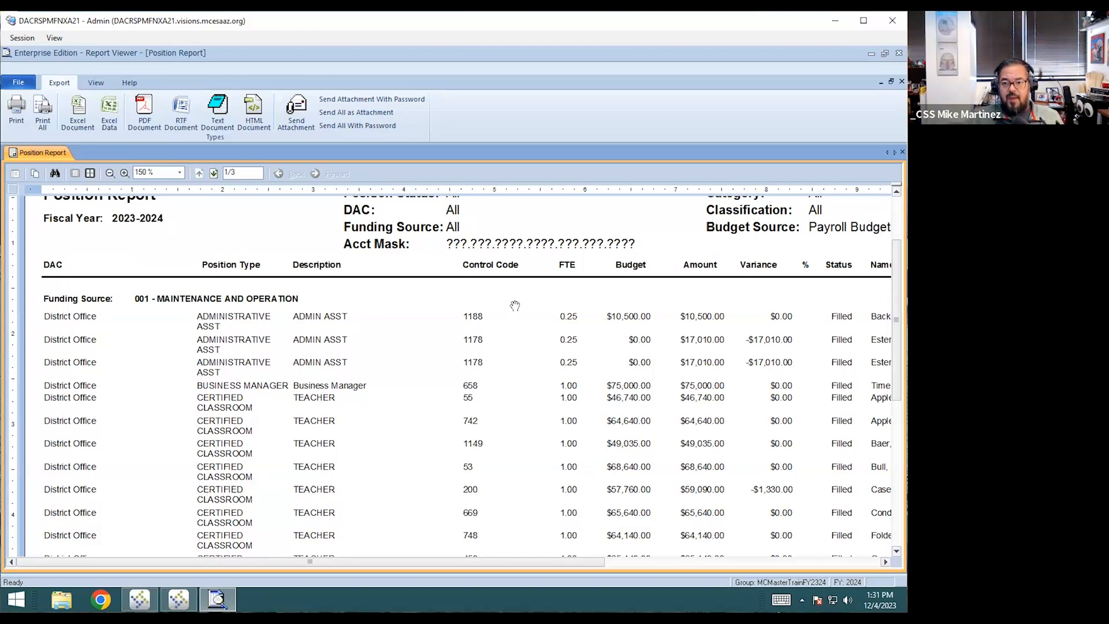
drag(427, 562, 567, 570)
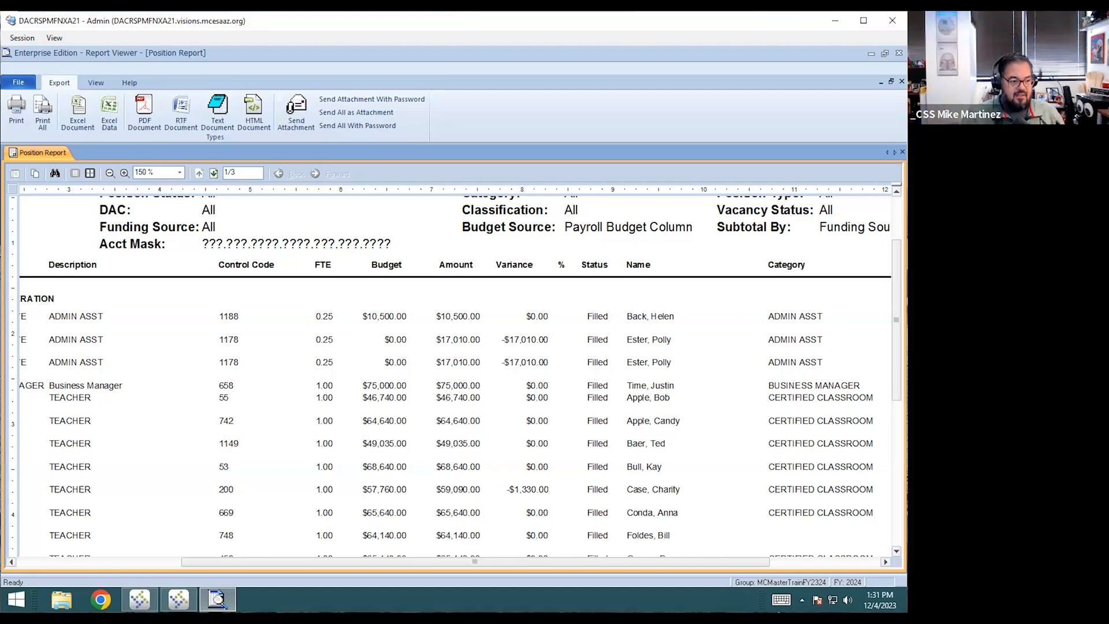
Step: Return to the main School ERP Pro window and close the Employee Positions and Pay view with the funding detail
click(178, 600)
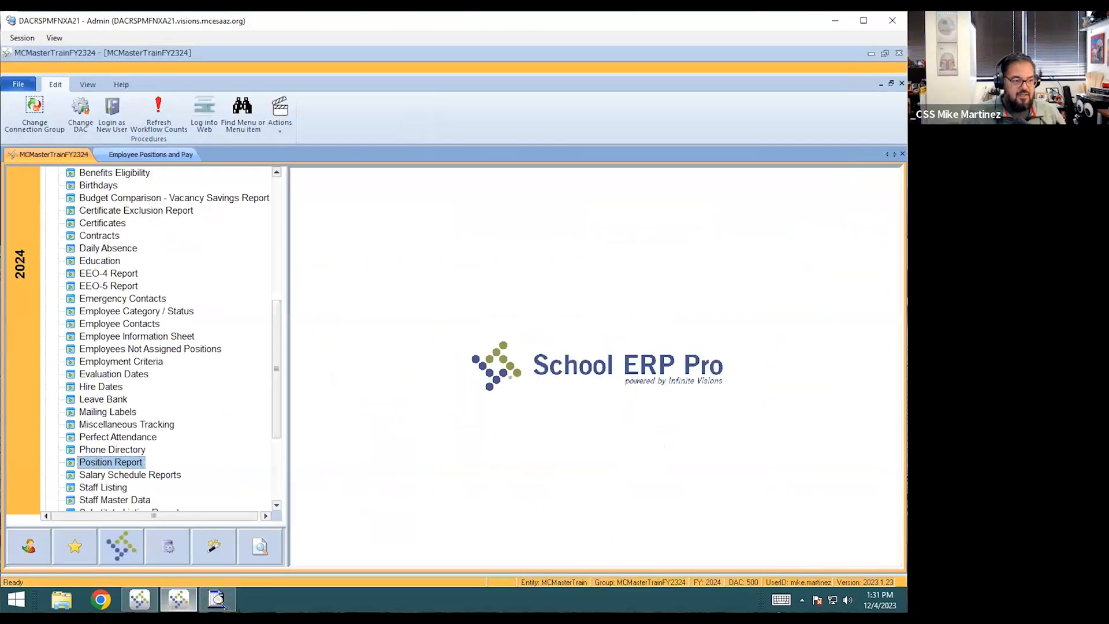
click(149, 154)
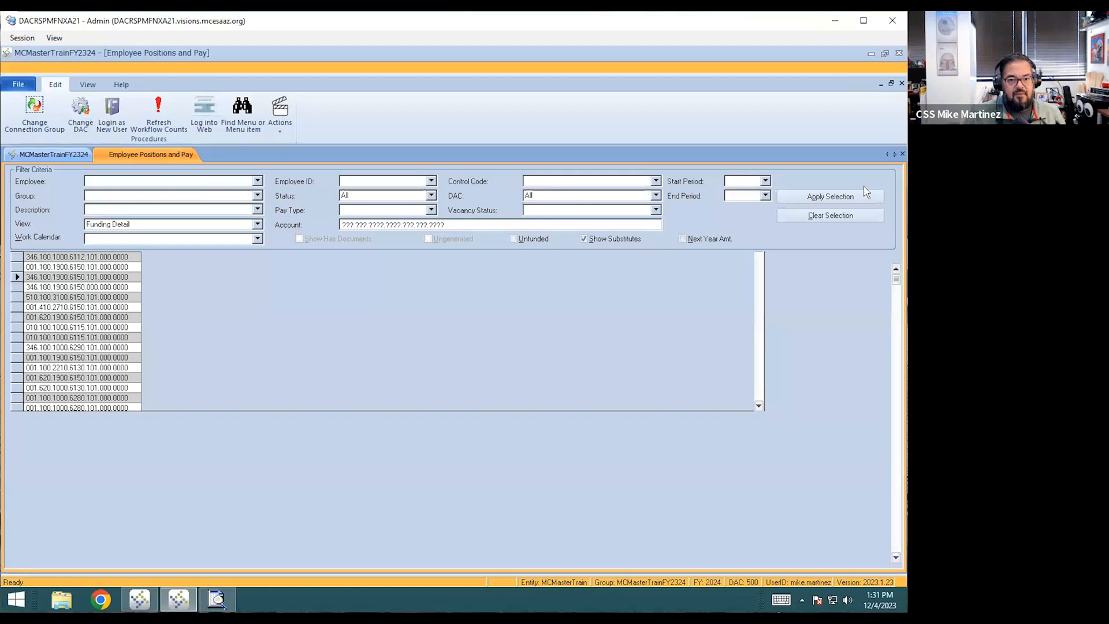
right_click(155, 155)
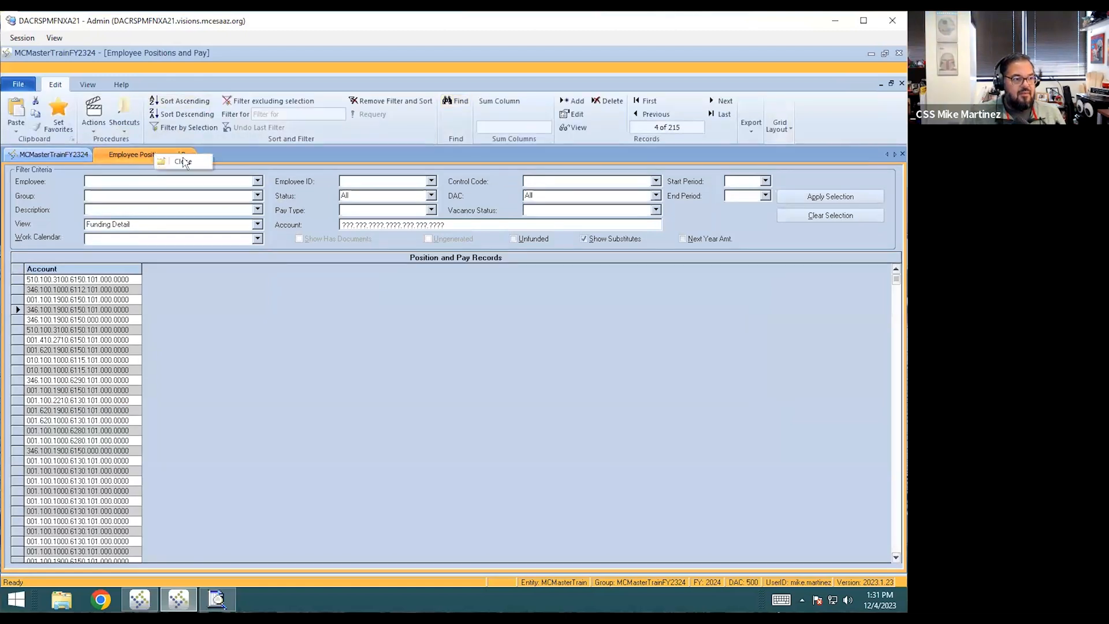
click(182, 162)
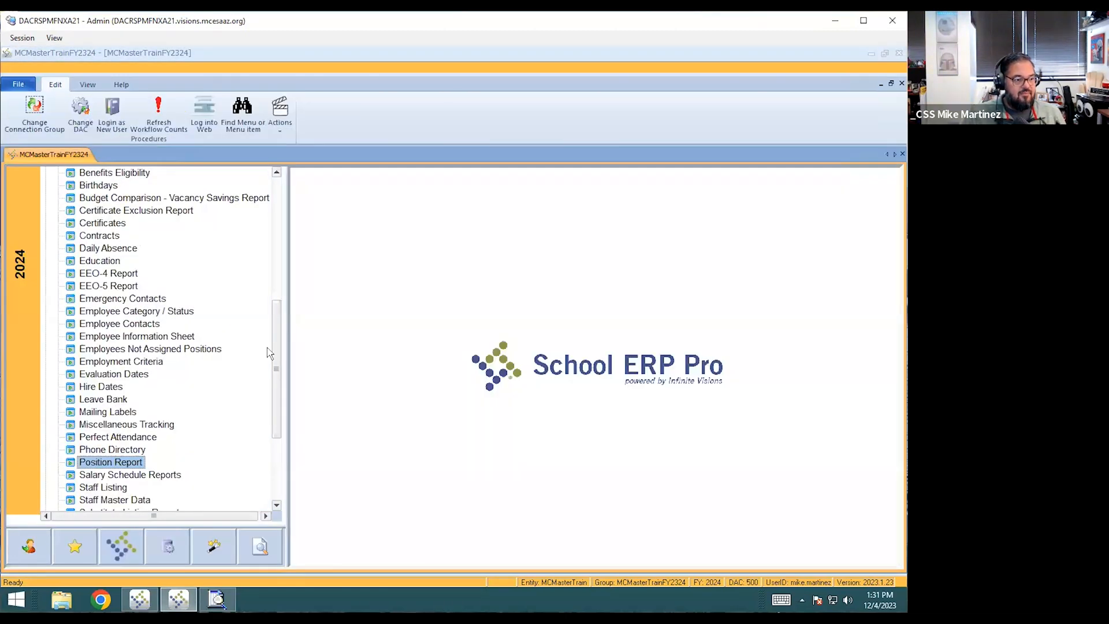
Step: Open a fresh Employee Positions and Pay view from the Payroll Employees section
drag(278, 366, 272, 227)
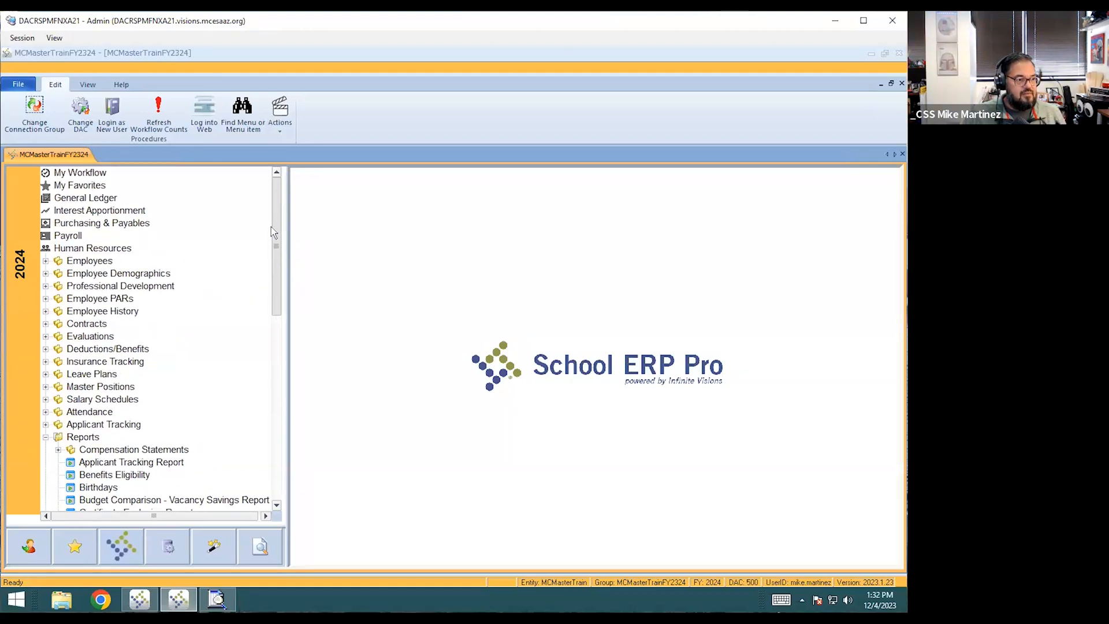
click(70, 237)
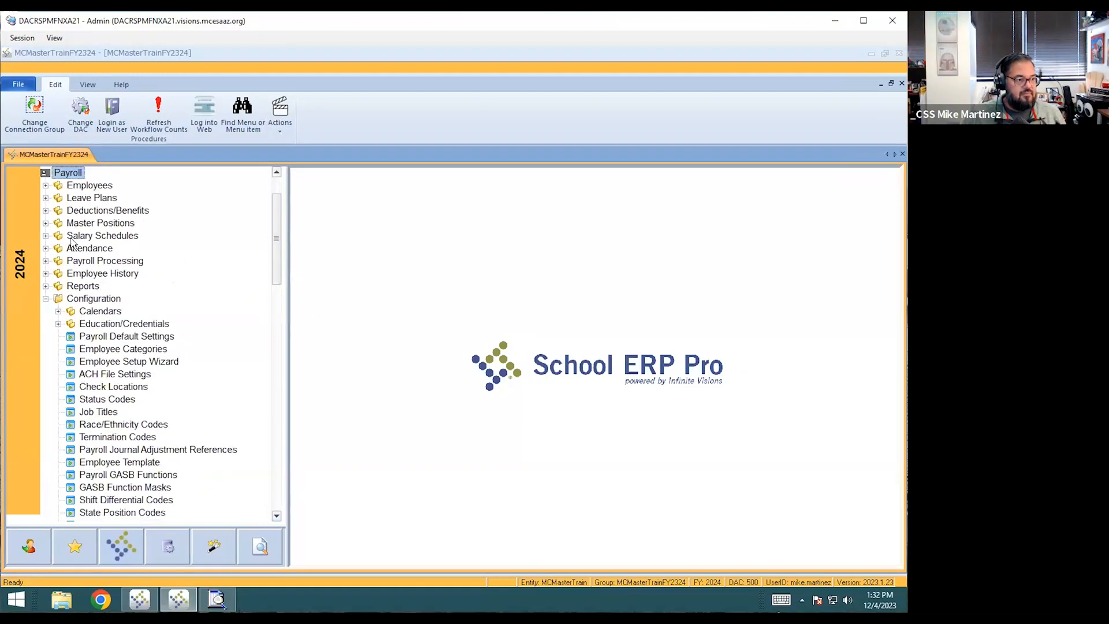
click(46, 186)
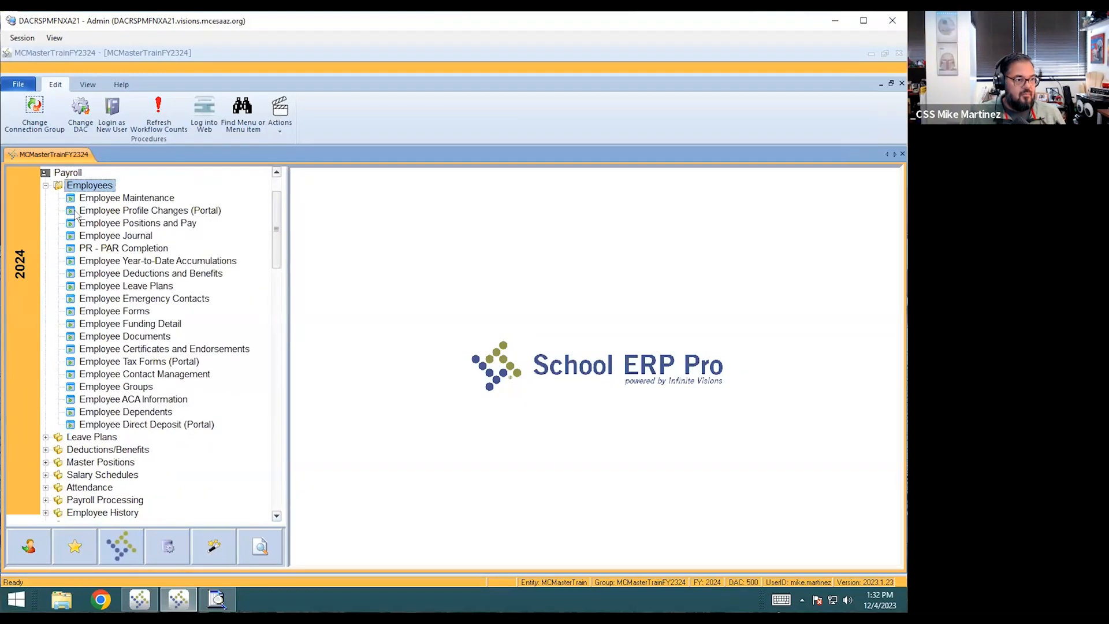
double_click(157, 225)
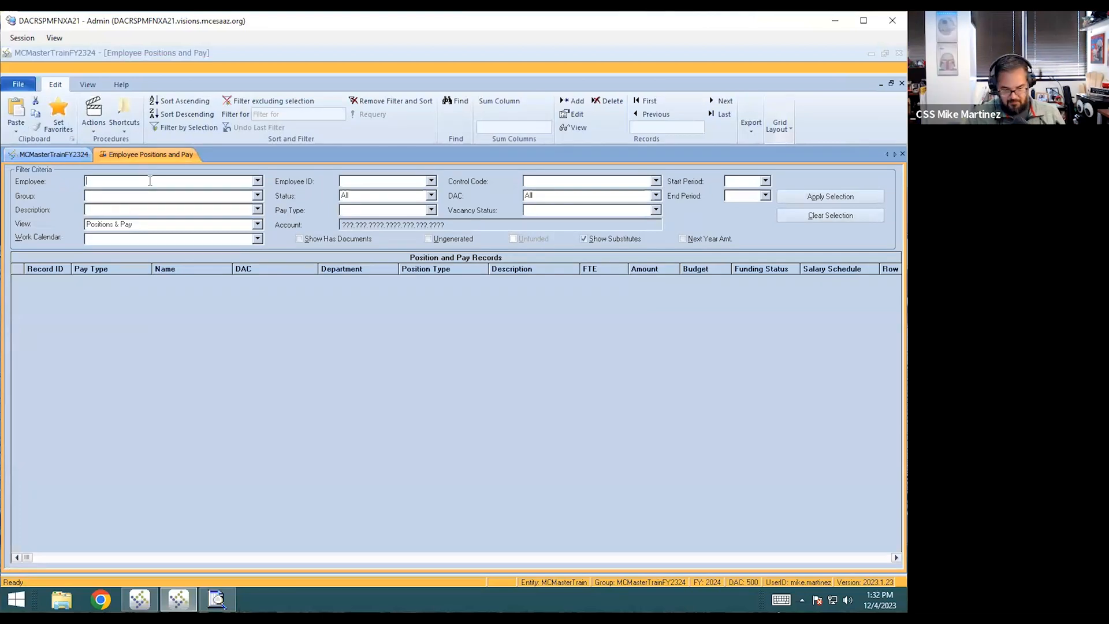
Step: Filter the position and pay records by the employee's full name and open the matching position record for editing
text(BACk, Helen)
key(Tab)
click(788, 194)
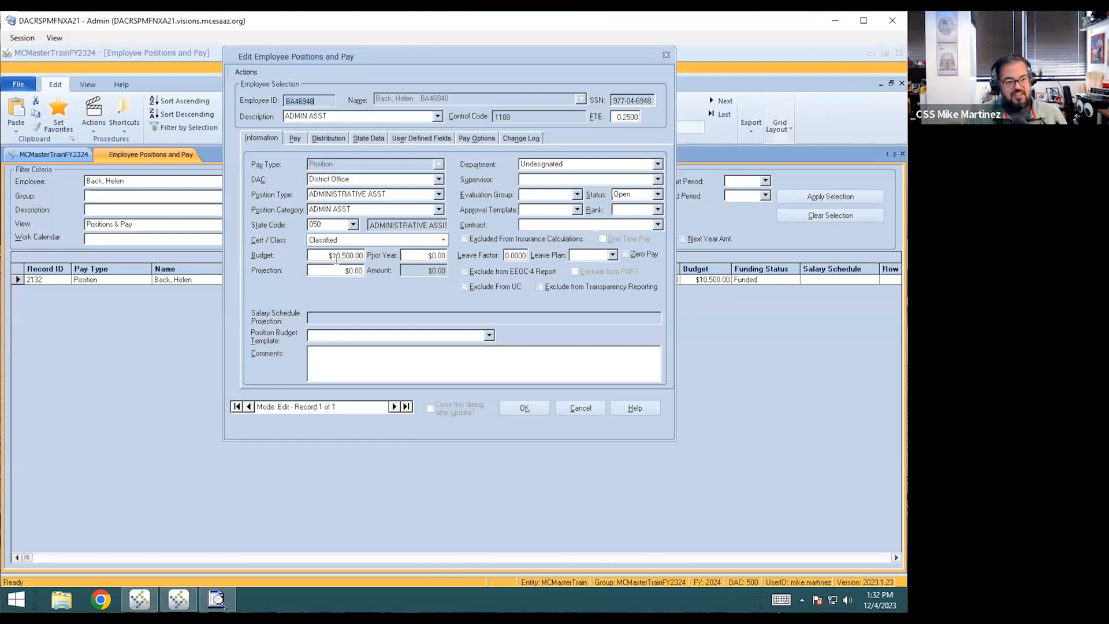
Step: Review the pay details and the general budget information of the employee's position, and close the record without saving
click(295, 141)
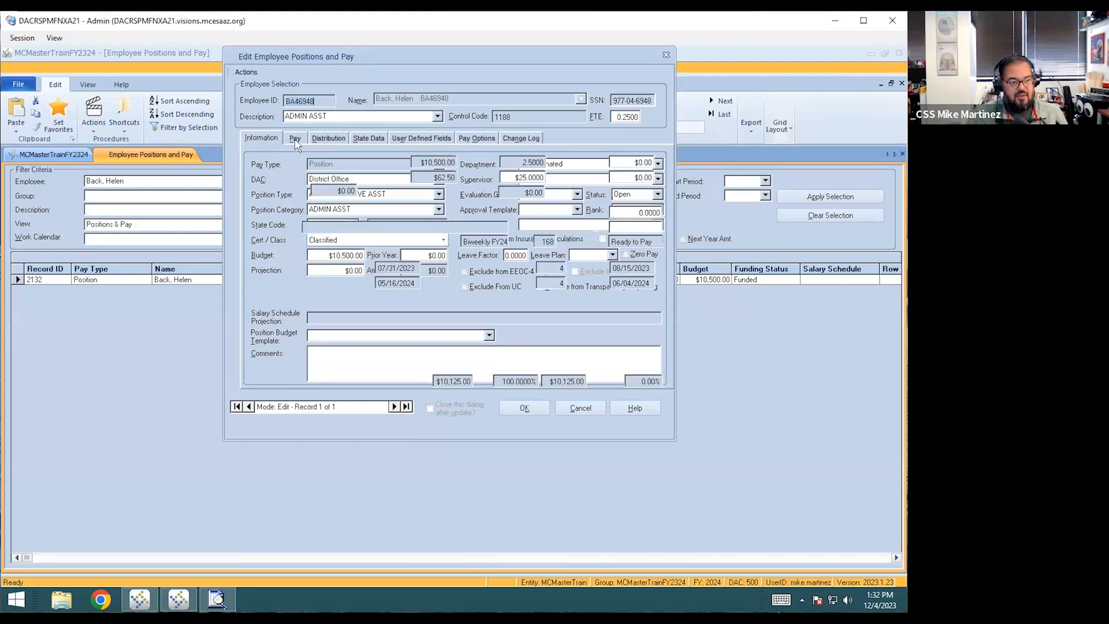
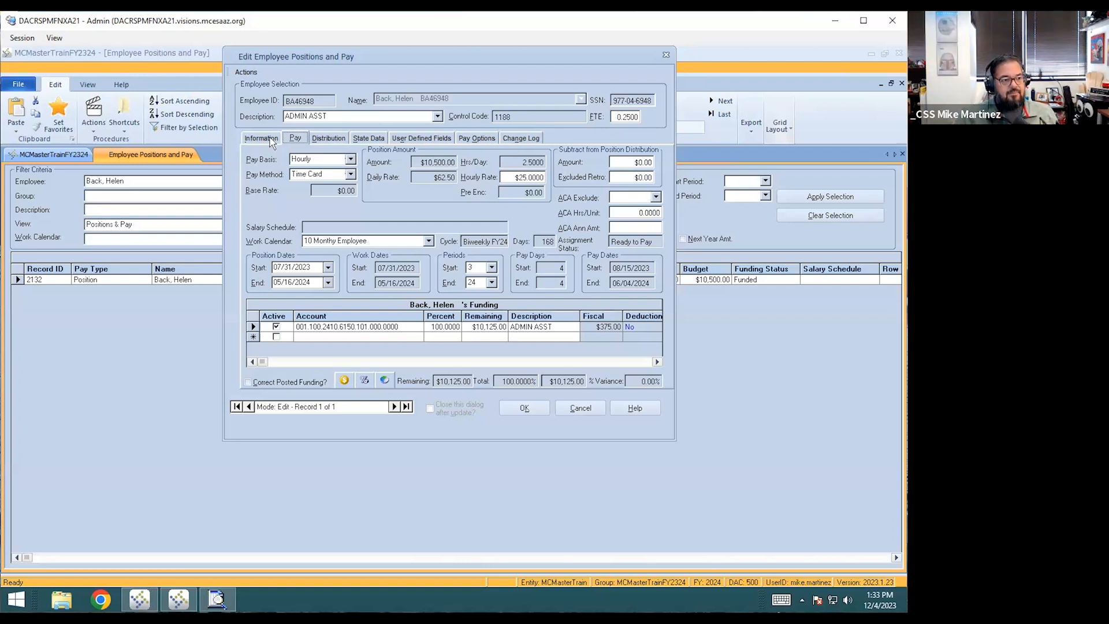
click(269, 140)
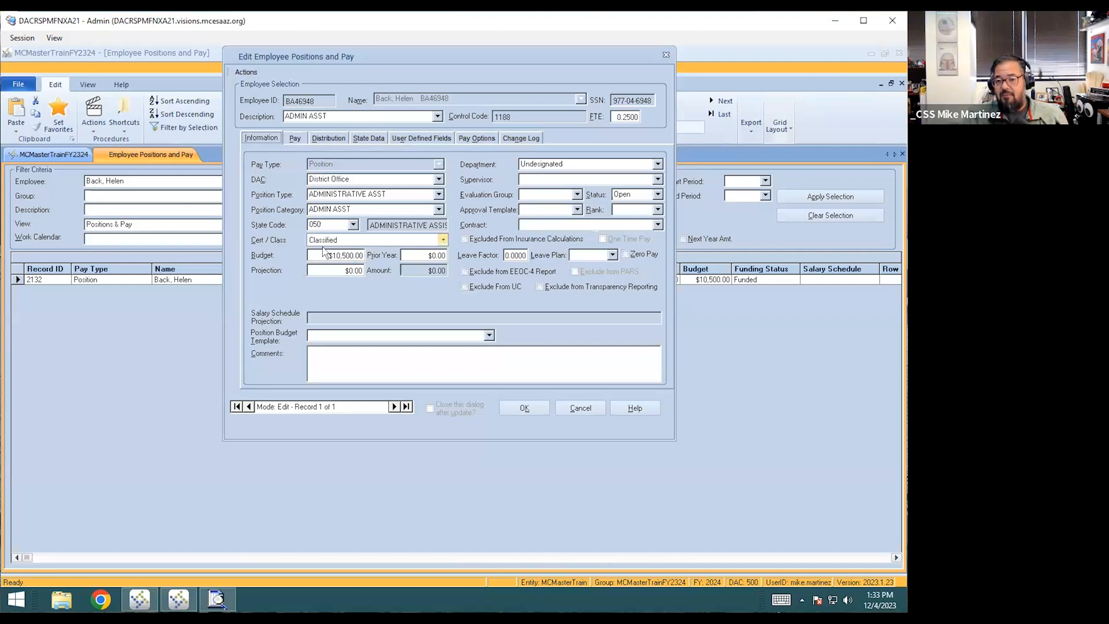
click(590, 412)
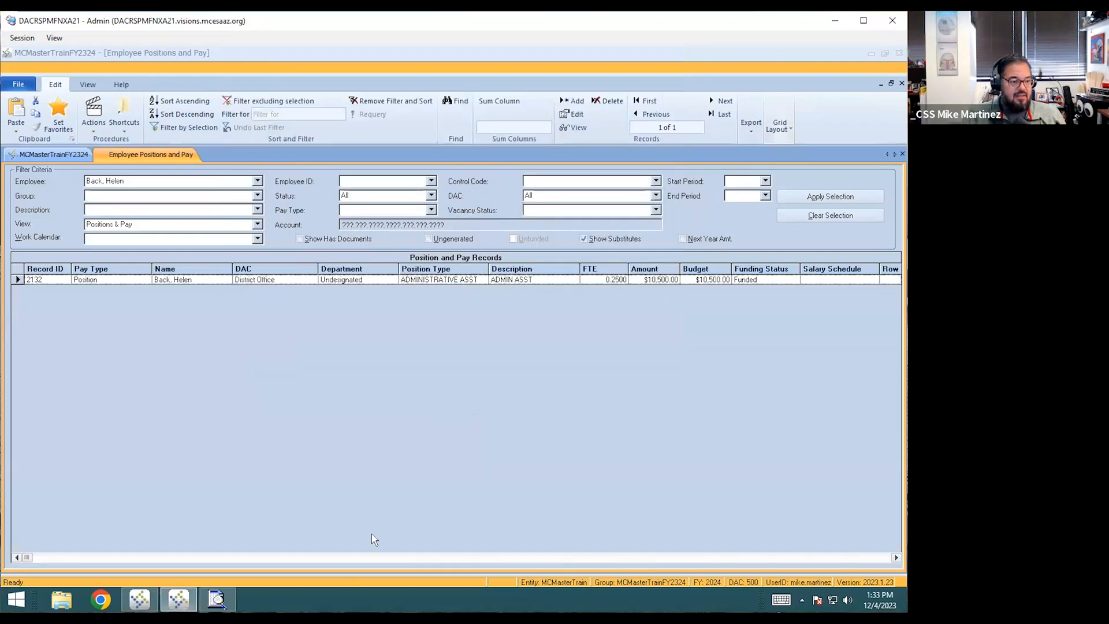
Step: Check the Position Report for the administrative assistant with a variance and try to find that employee's last name in the position filter
click(217, 599)
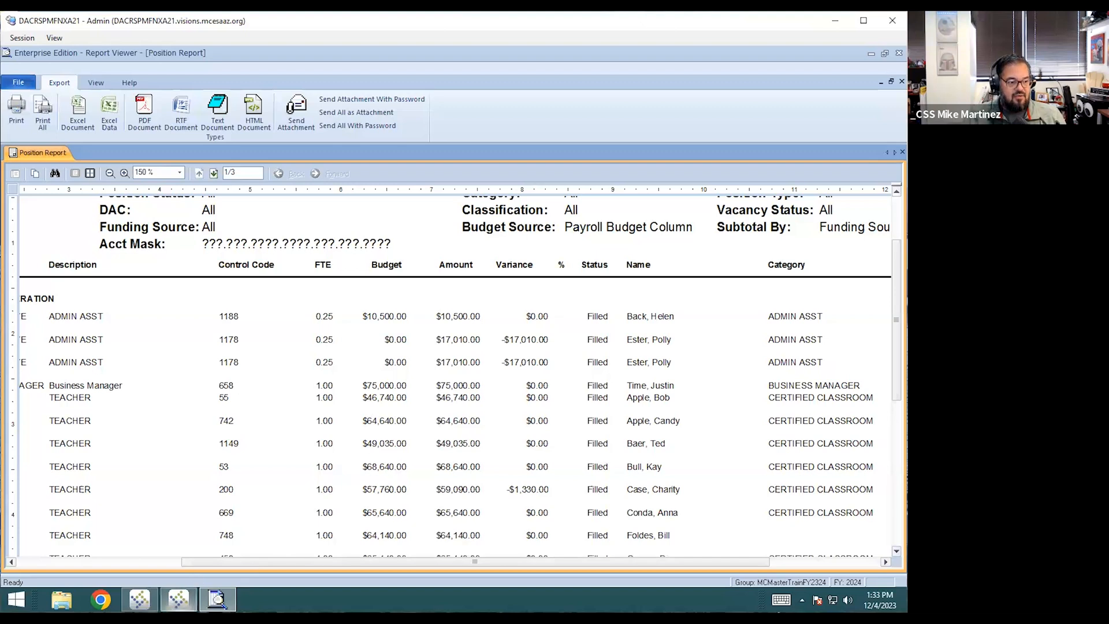
click(179, 599)
click(145, 183)
text(ESTER)
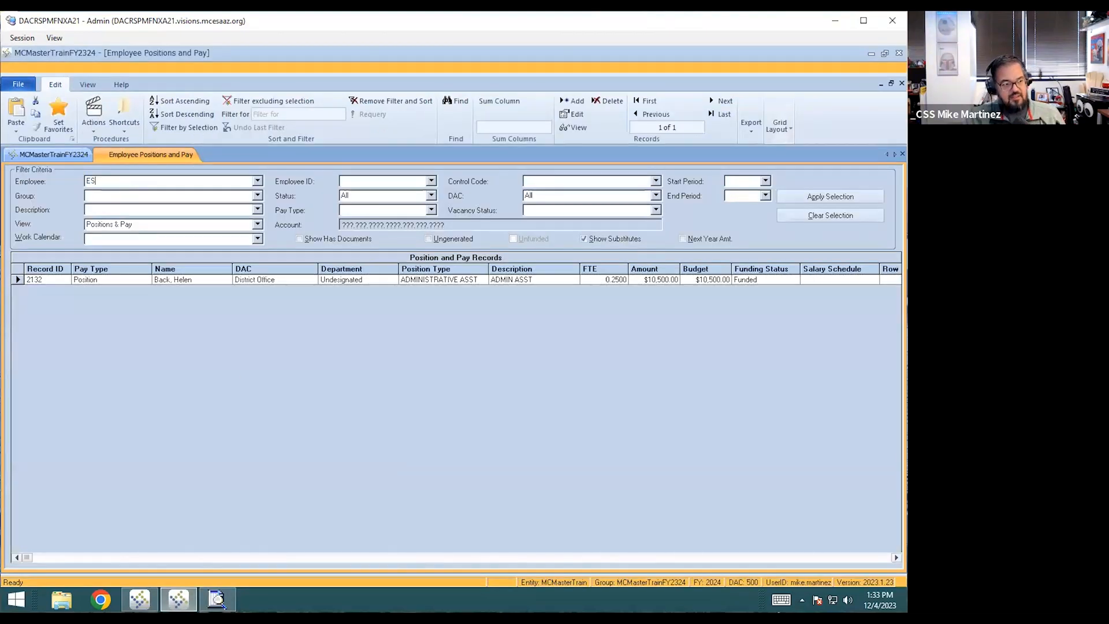
click(258, 182)
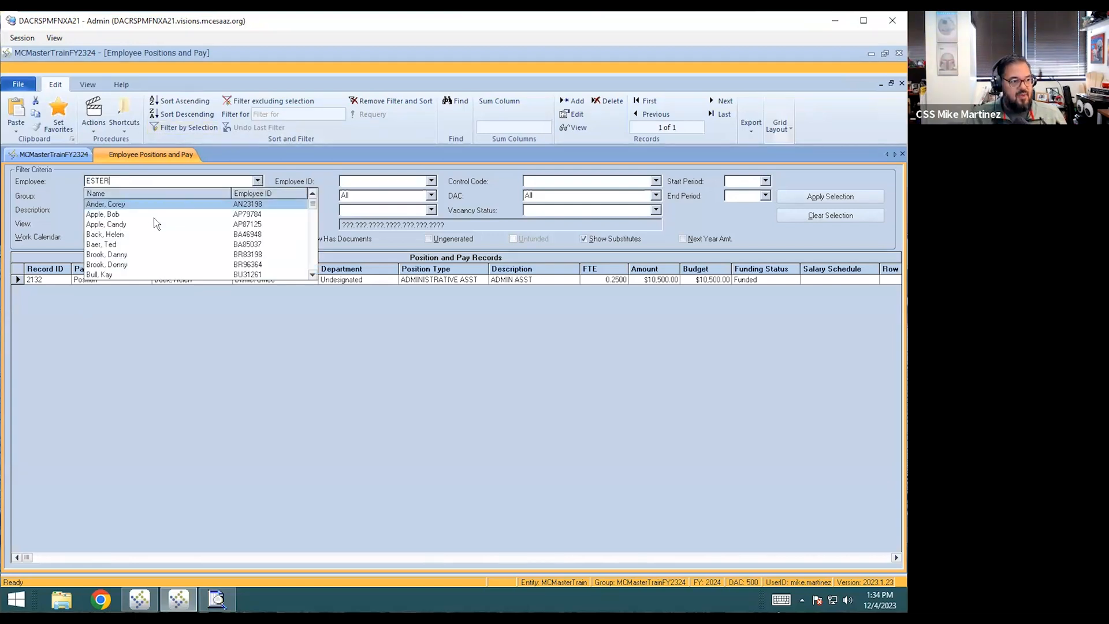
scroll(152, 217, down, 2)
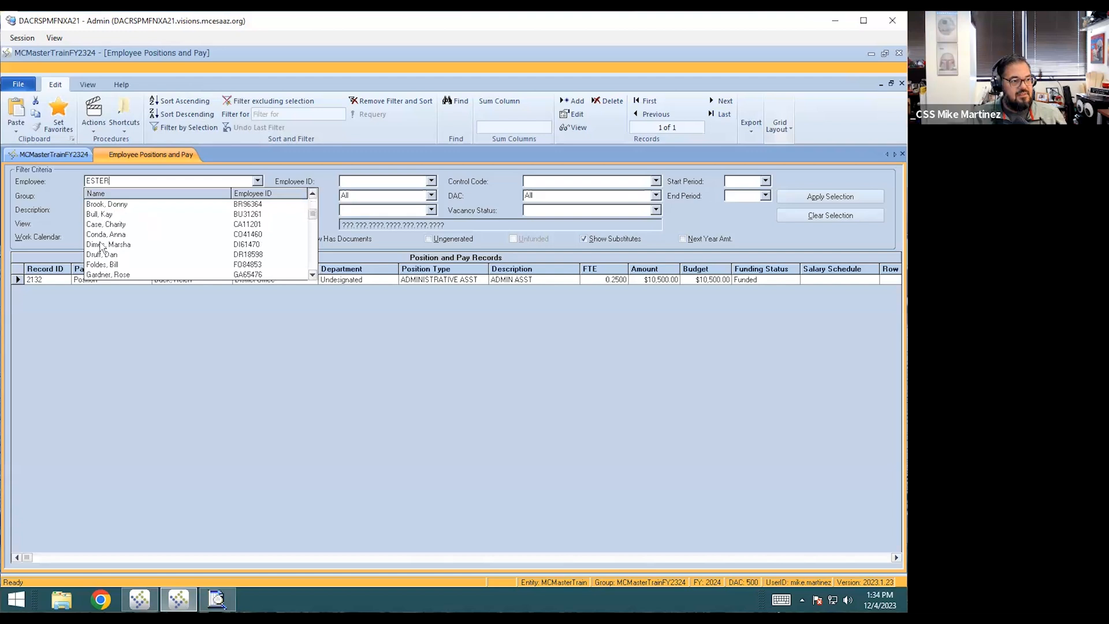
scroll(119, 258, down, 1)
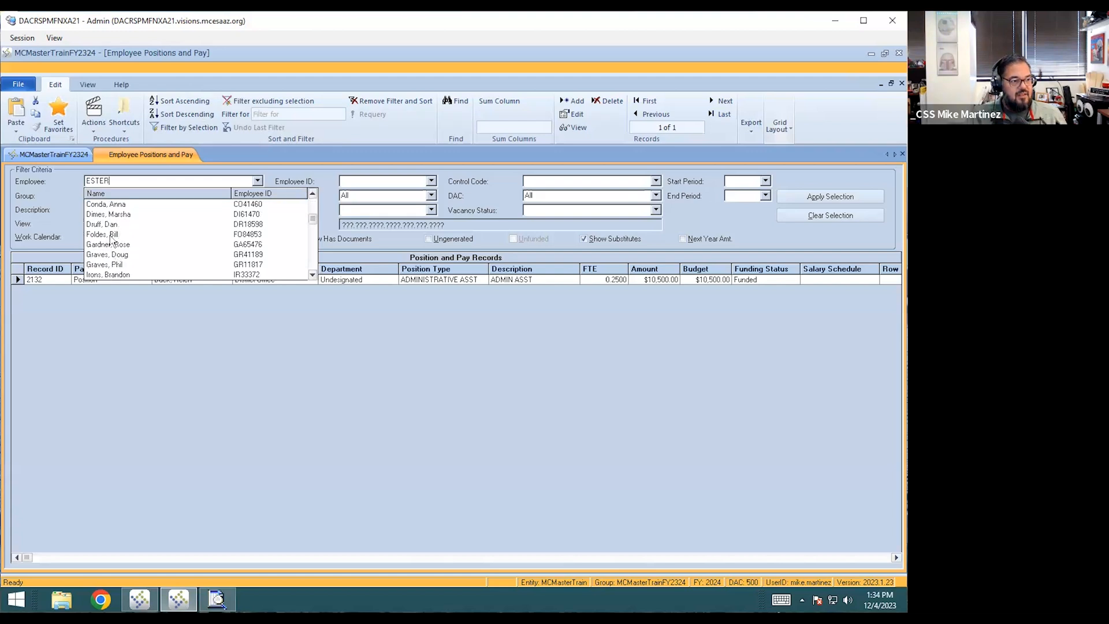
click(513, 328)
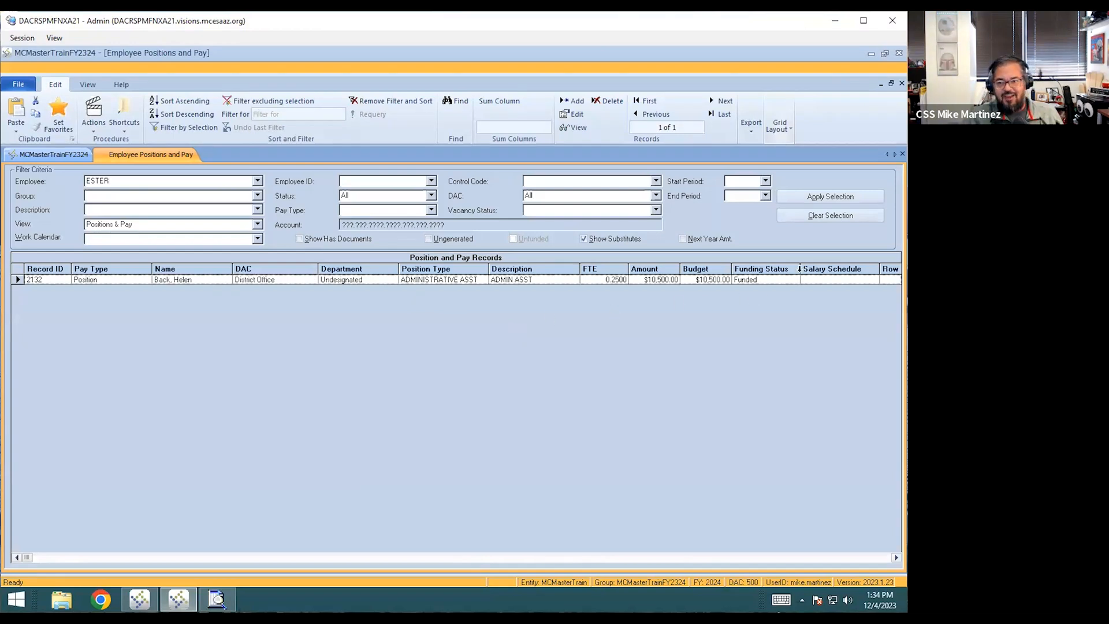
Step: Clear the filter criteria and load all position and pay records without any criteria
click(844, 218)
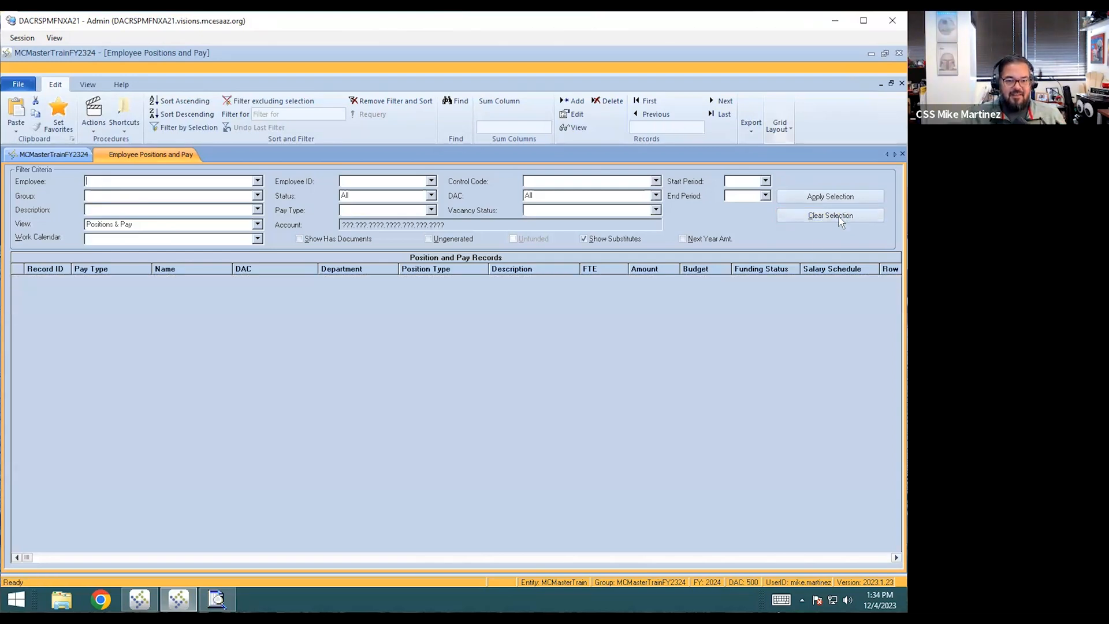
click(846, 199)
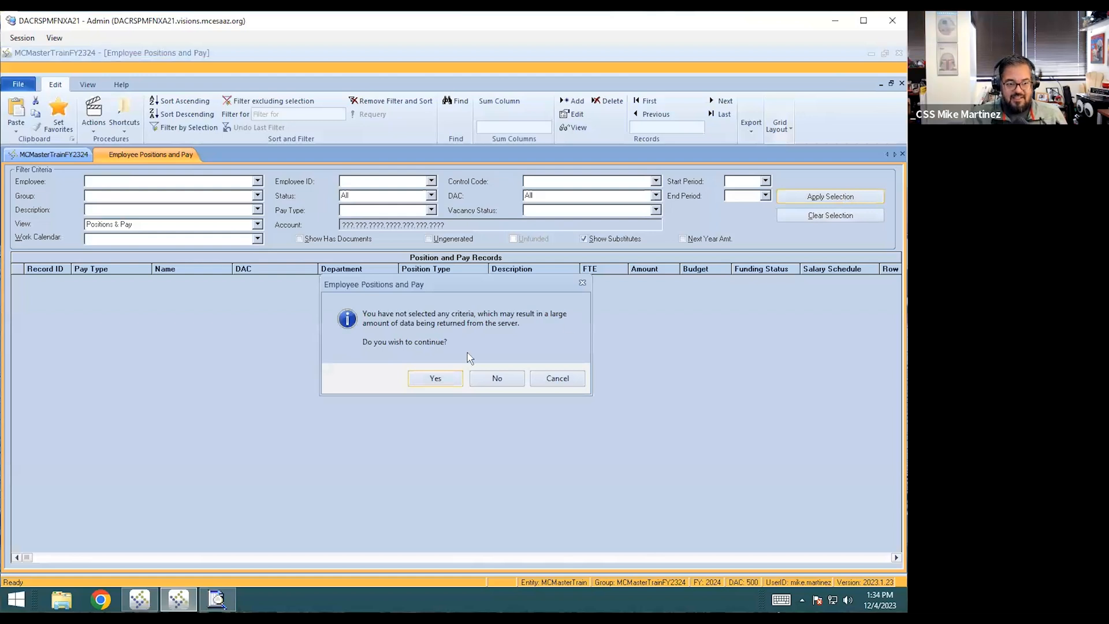
click(447, 379)
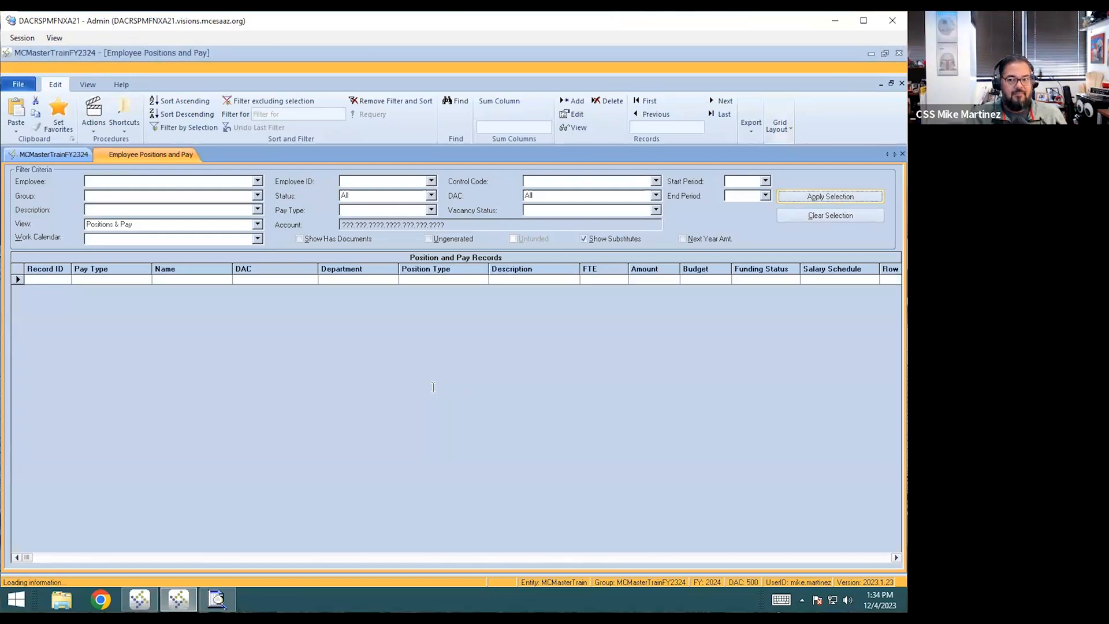
Step: Sort the position and pay records by employee name in ascending order
click(195, 350)
click(207, 268)
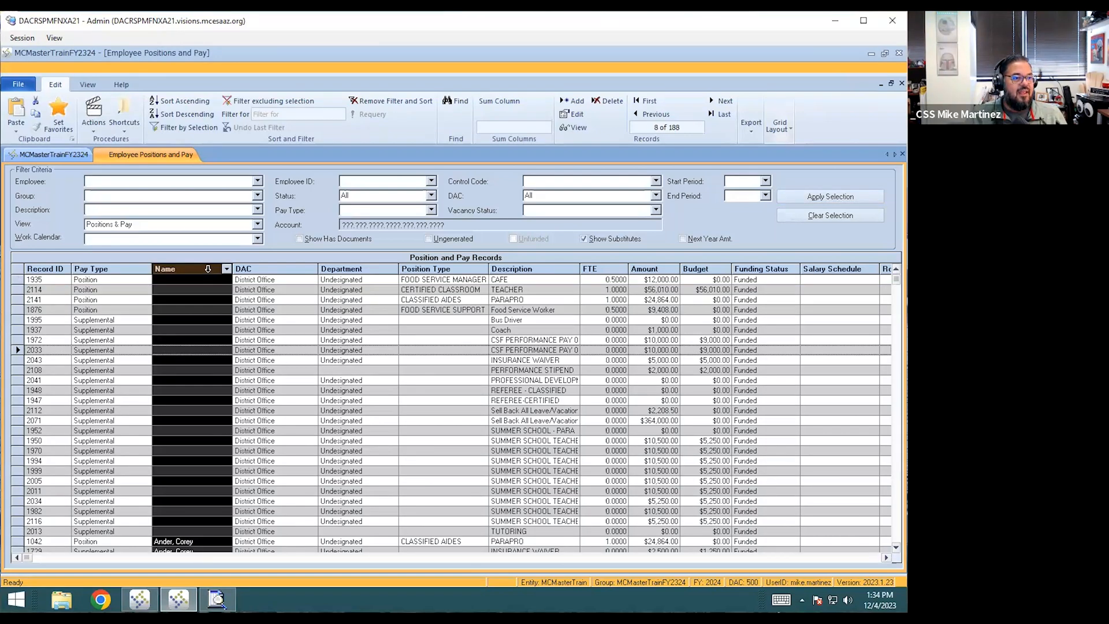
right_click(209, 268)
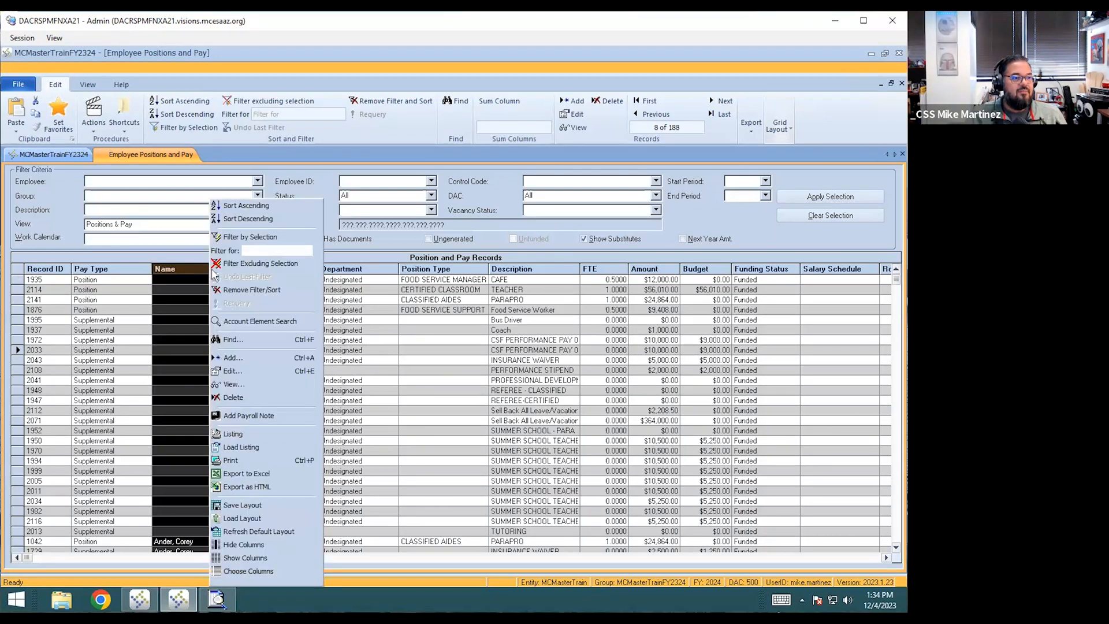
click(246, 205)
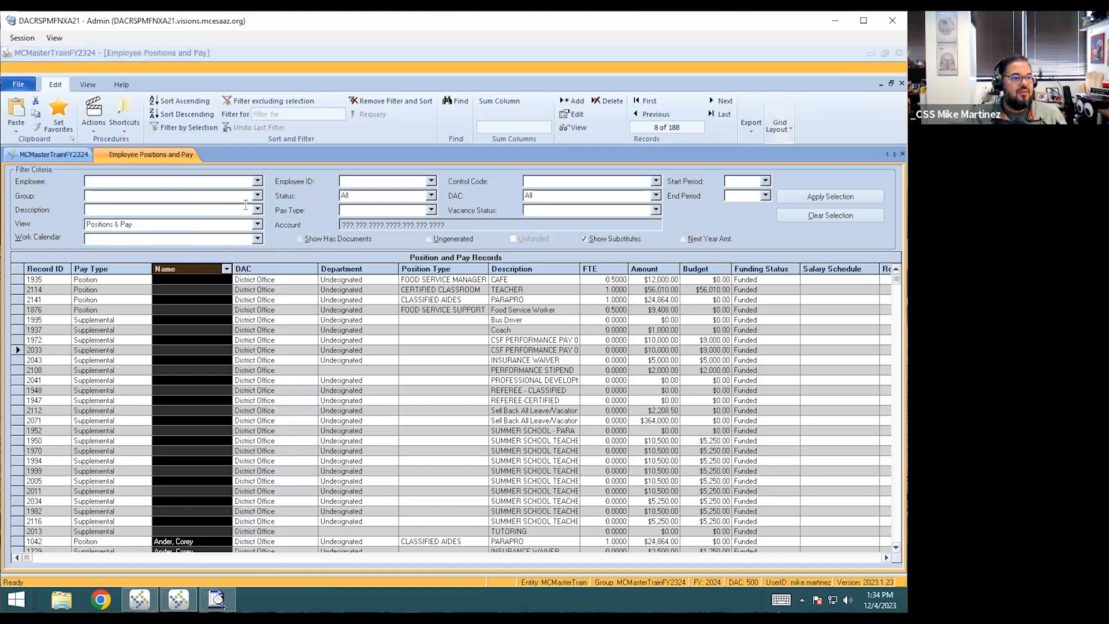
click(190, 319)
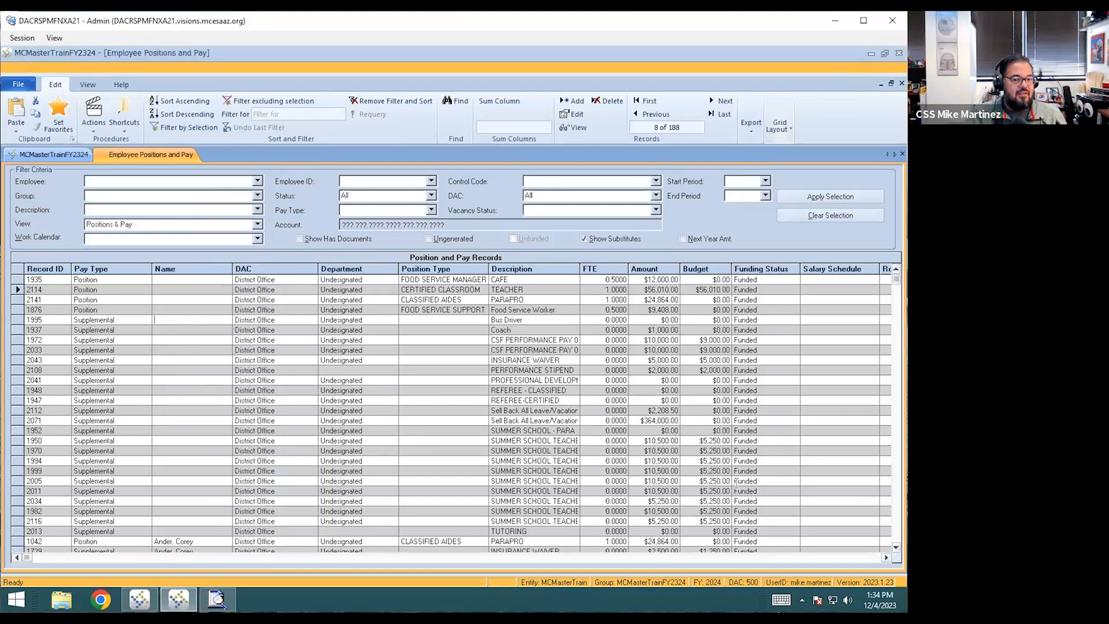
Step: Find and select the employee's ADMIN ASST position record with 0.5000 FTE in the records grid
scroll(877, 500, down, 1)
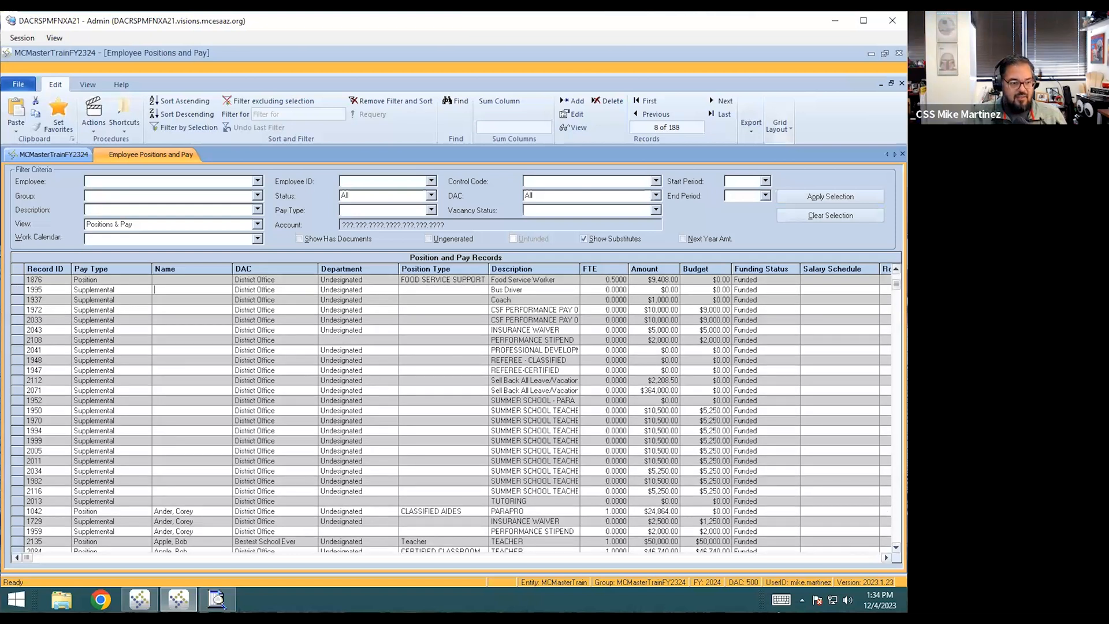
scroll(451, 413, down, 2)
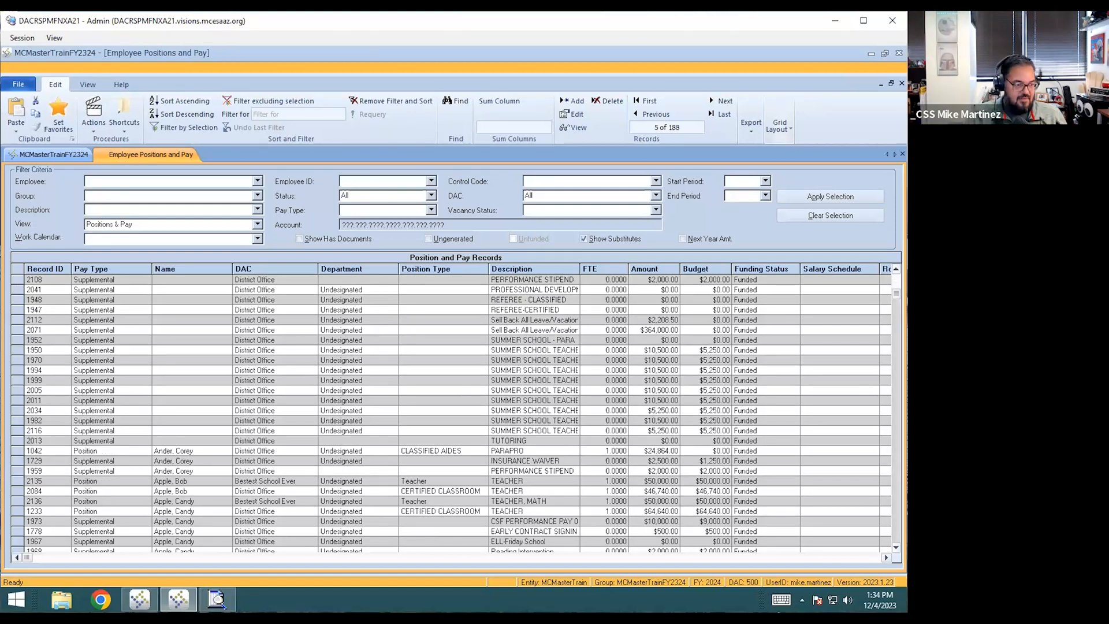
click(896, 496)
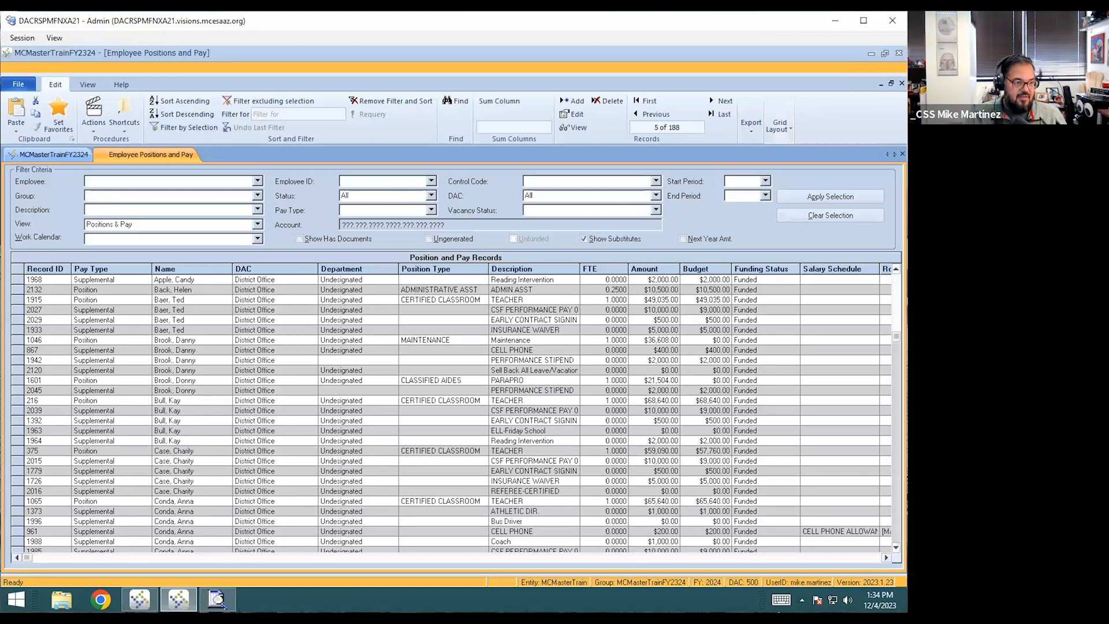
click(896, 497)
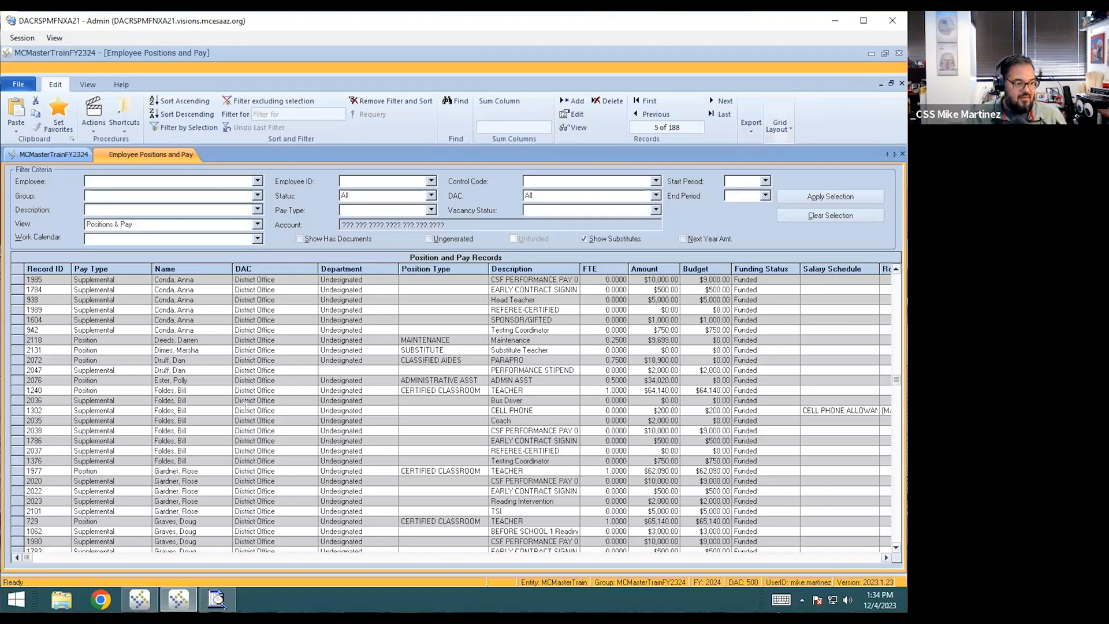
click(201, 379)
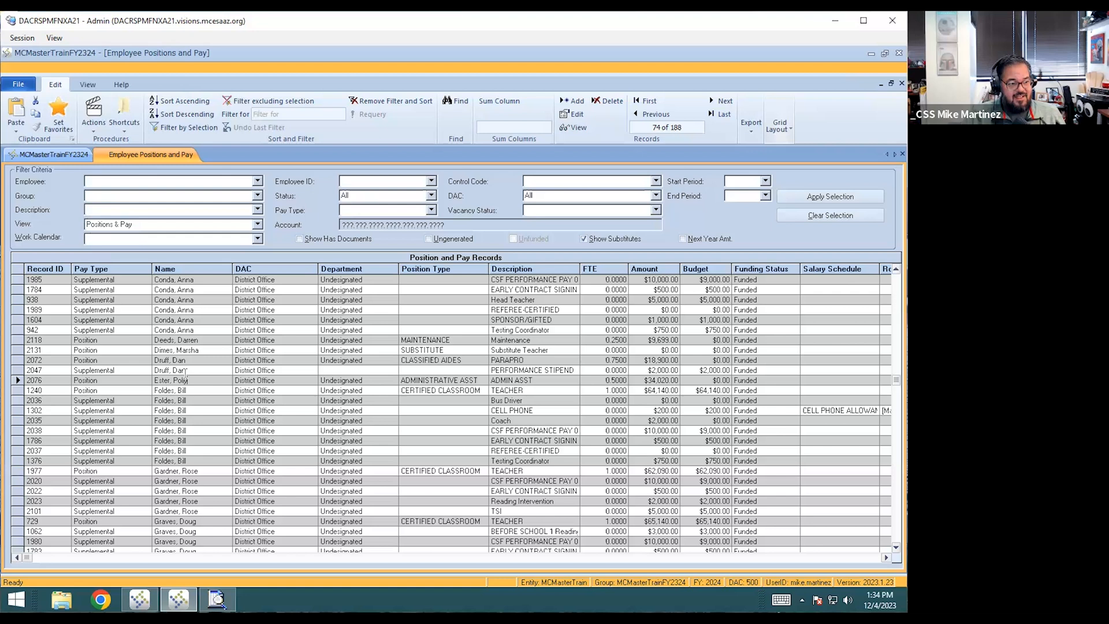
Step: Open Employee Maintenance from the Payroll Employees section
click(68, 156)
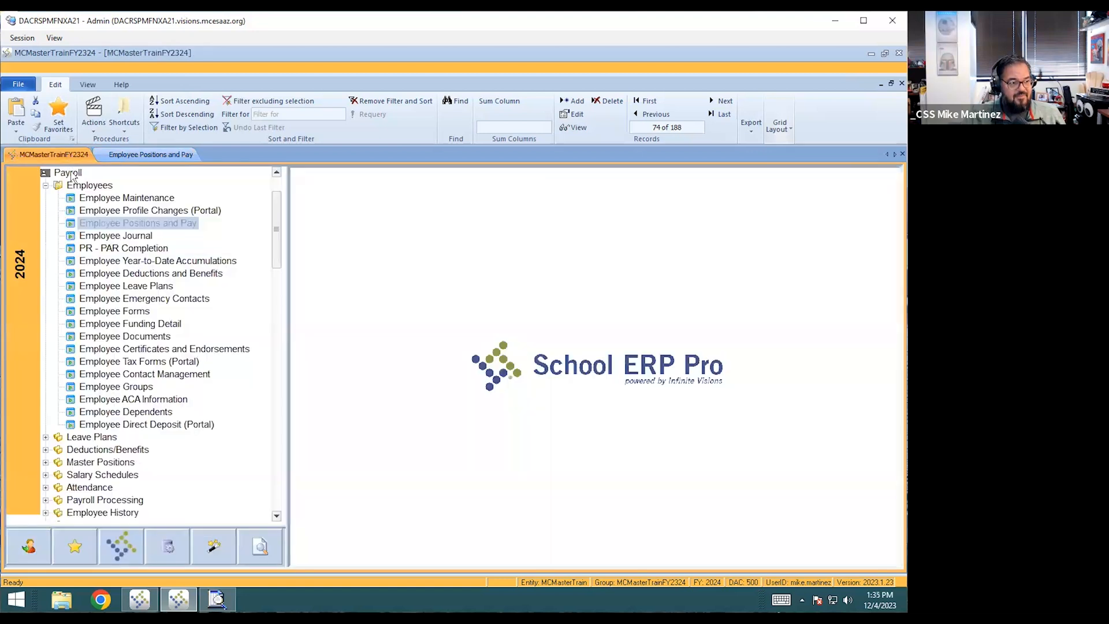
double_click(108, 200)
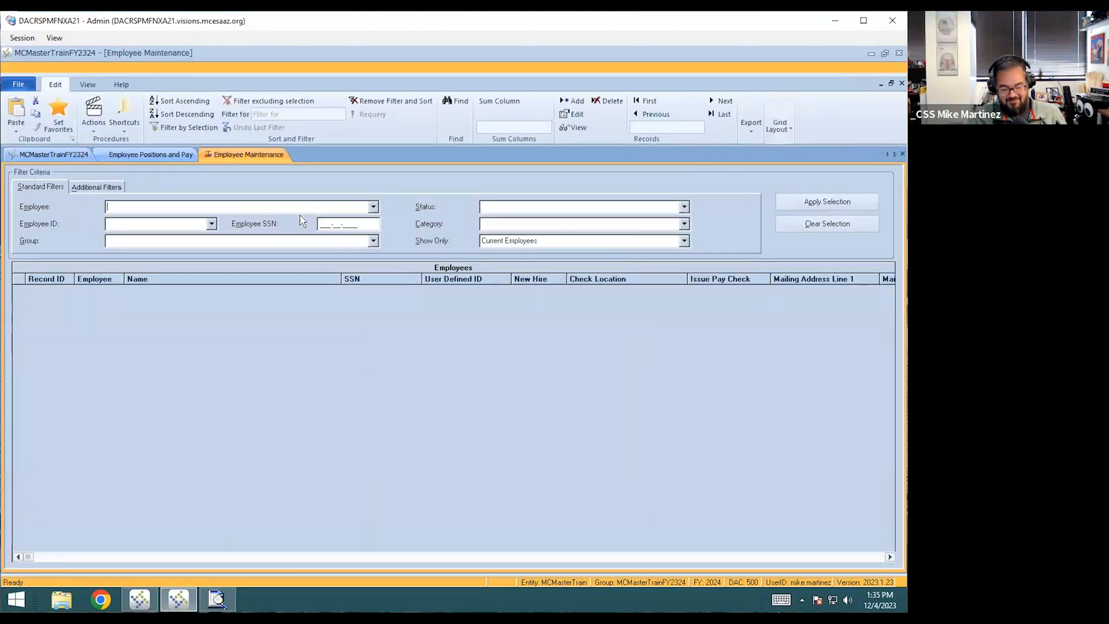
text(ESTER)
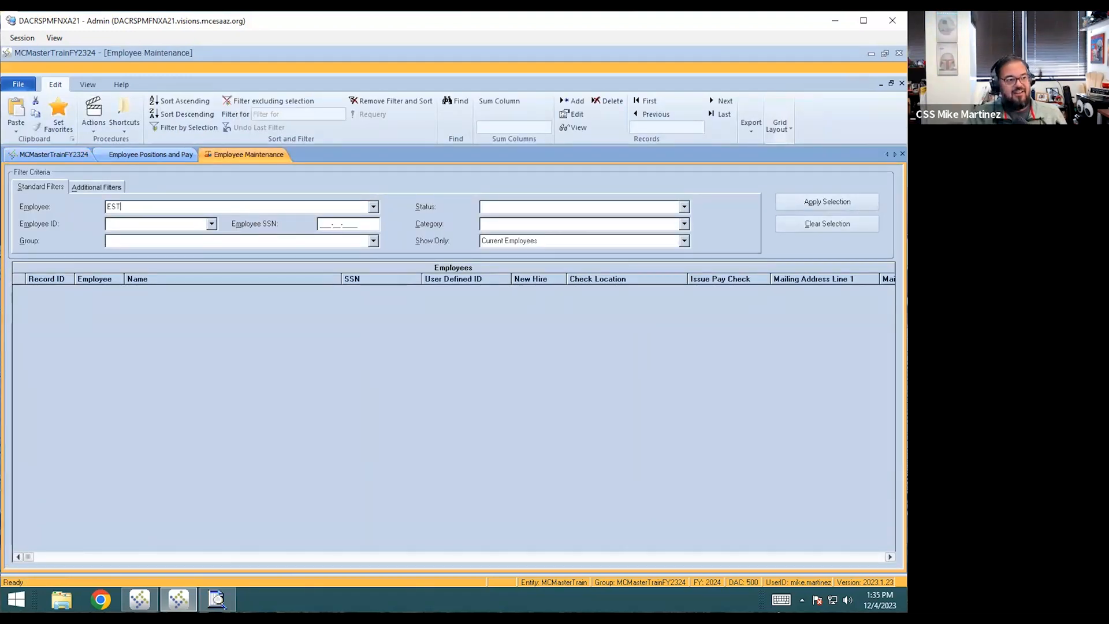
key(BackSpace)
key(BackSpace)
key(BackSpace)
key(BackSpace)
key(BackSpace)
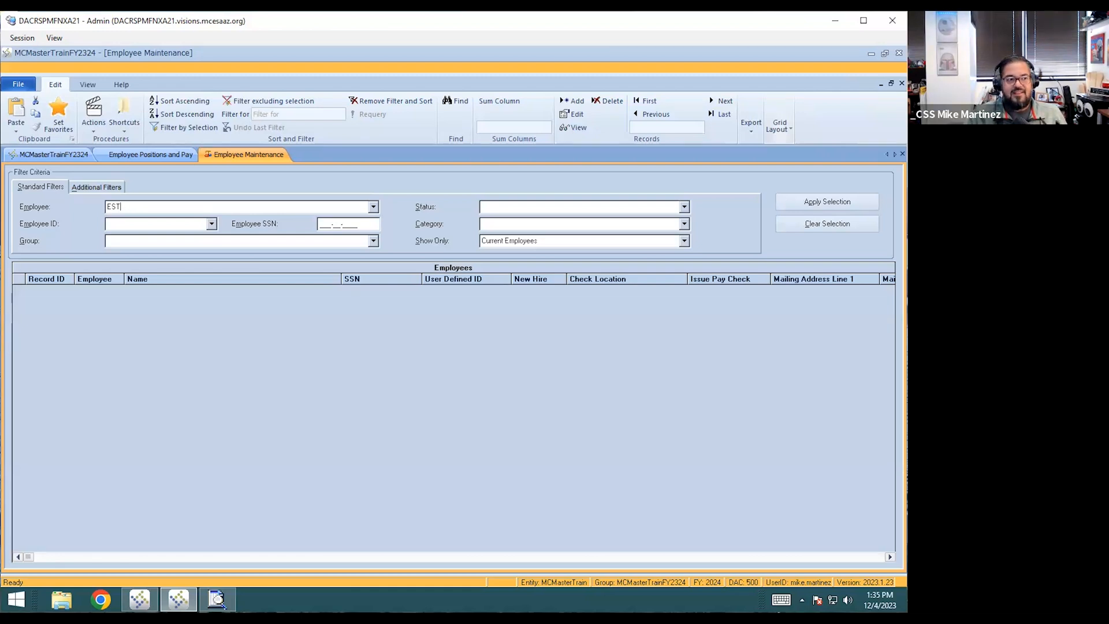
Step: Set the Show Only filter to All and load the employee list
click(685, 241)
scroll(592, 300, down, 1)
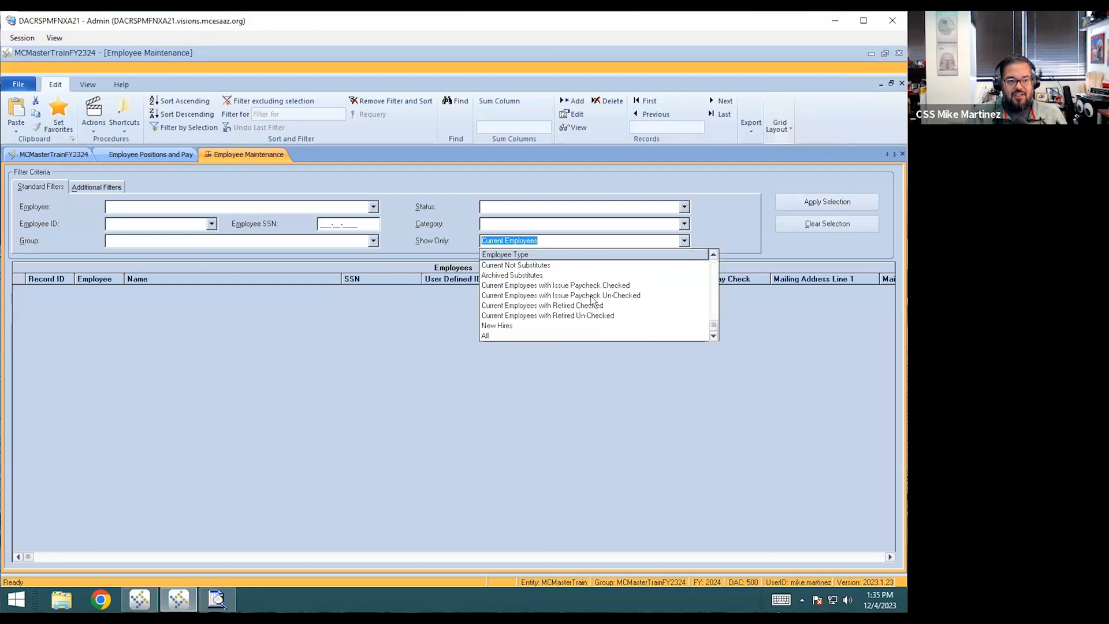
click(524, 337)
click(827, 202)
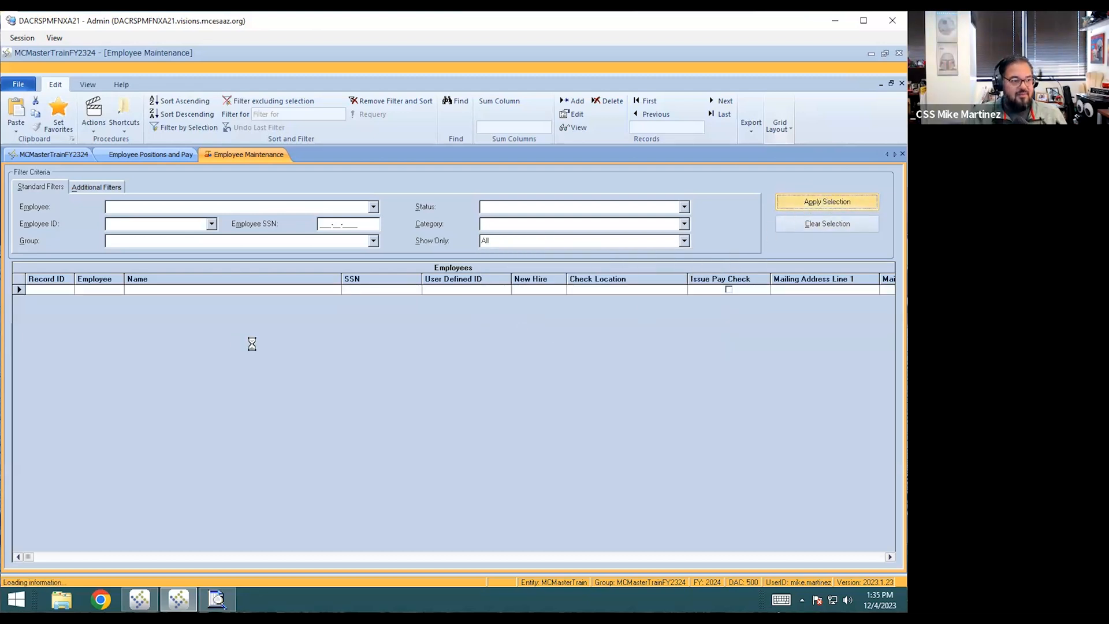
Step: Open the employee's master record, examine the archive and status settings, and close it without saving
click(183, 419)
click(890, 524)
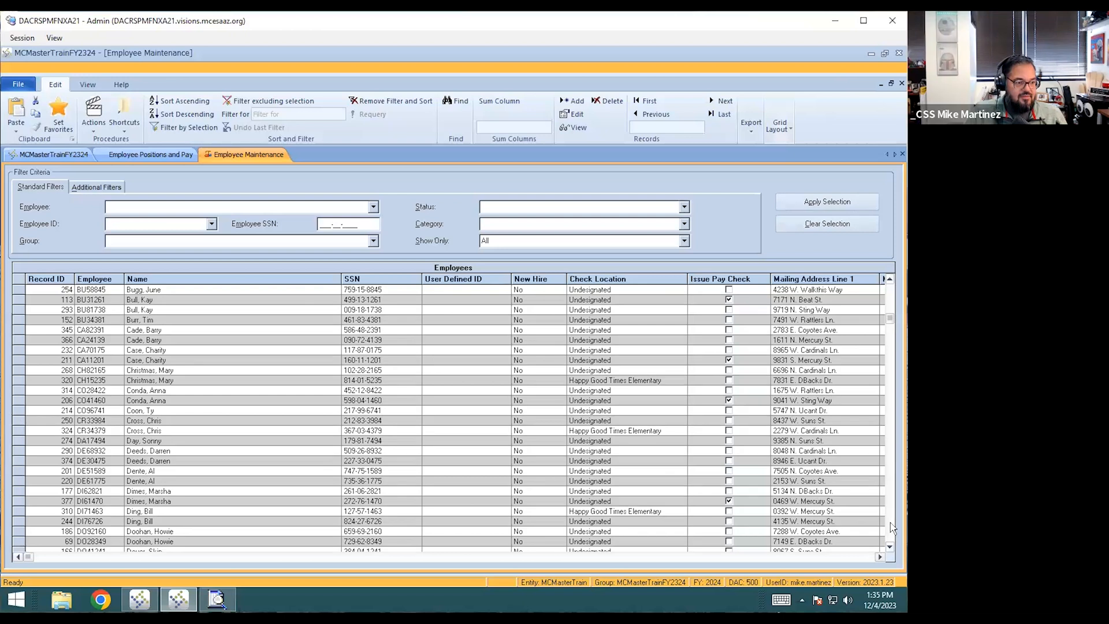
click(890, 524)
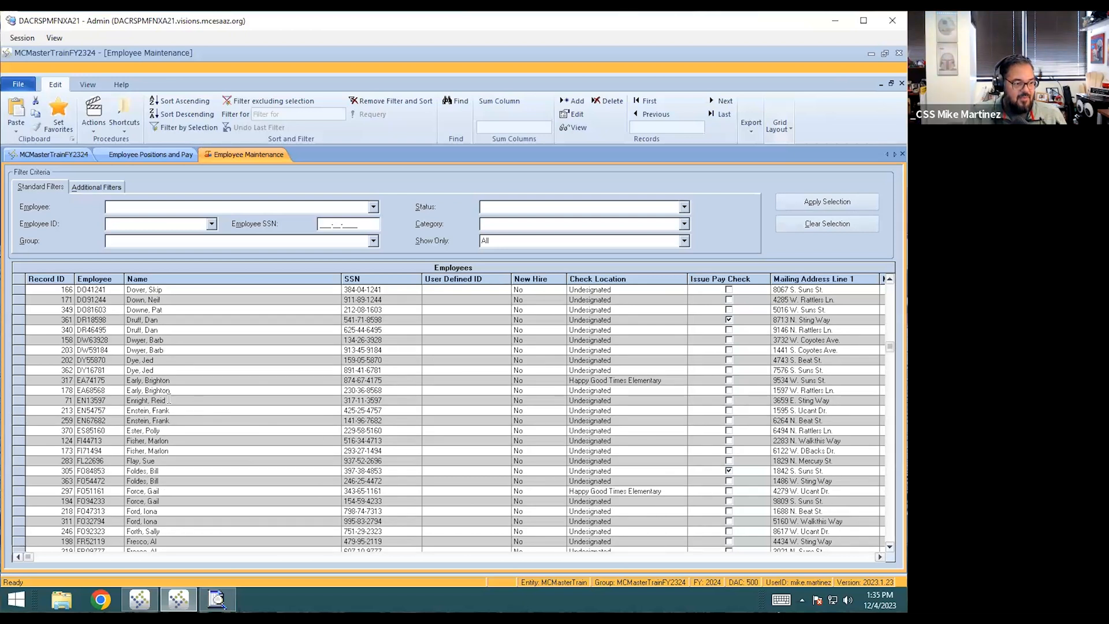
click(160, 431)
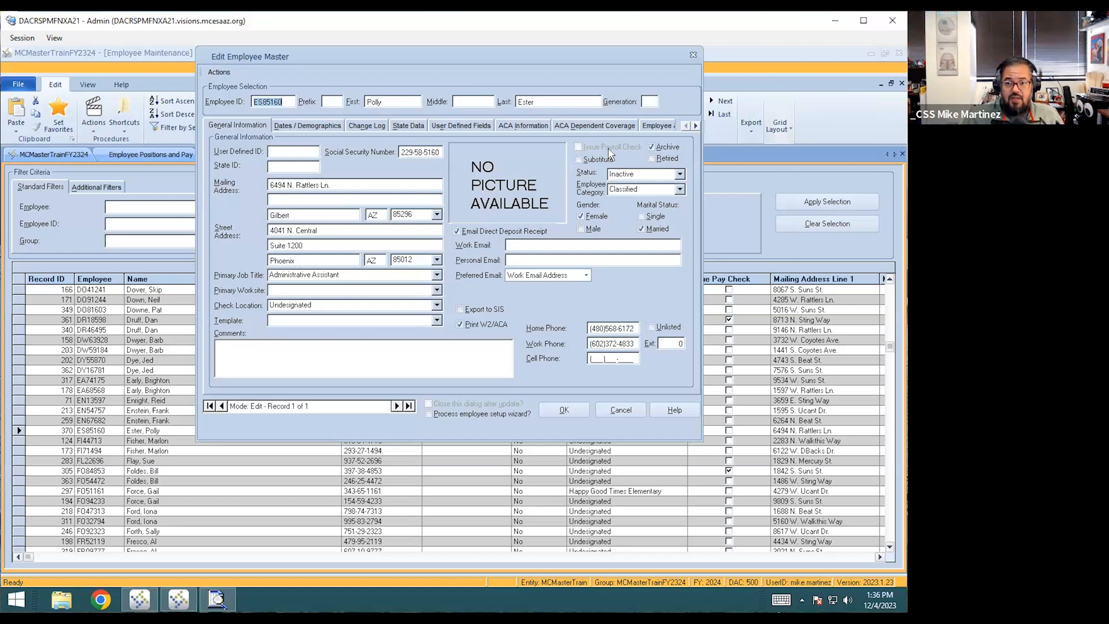
click(625, 416)
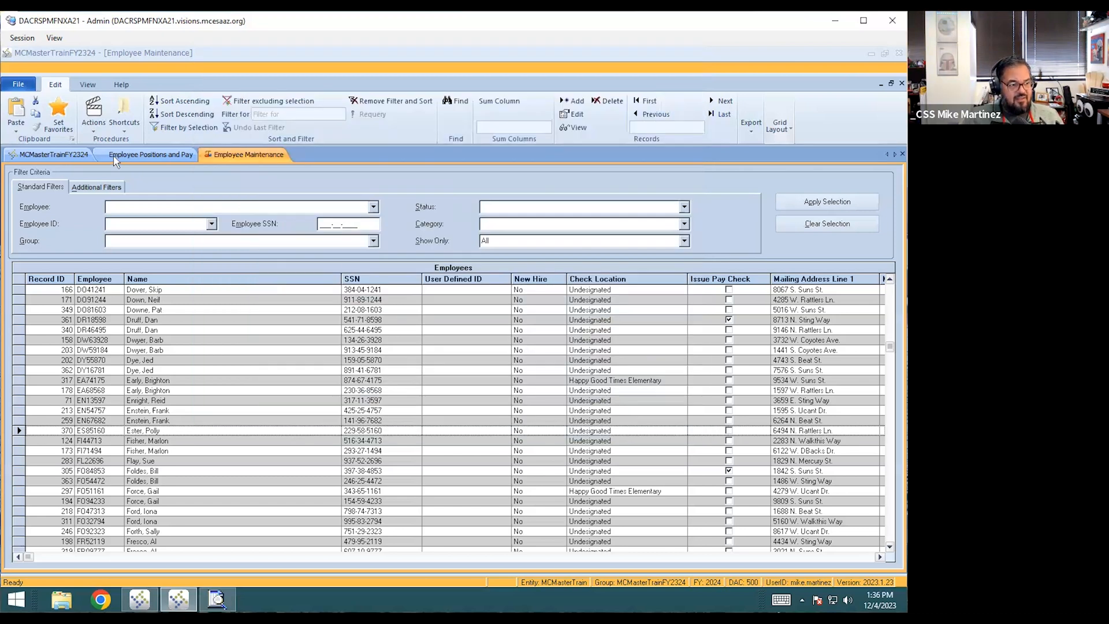
Step: Try to vacate the archived employee's ADMIN ASST position in Employee Positions and Pay
click(127, 155)
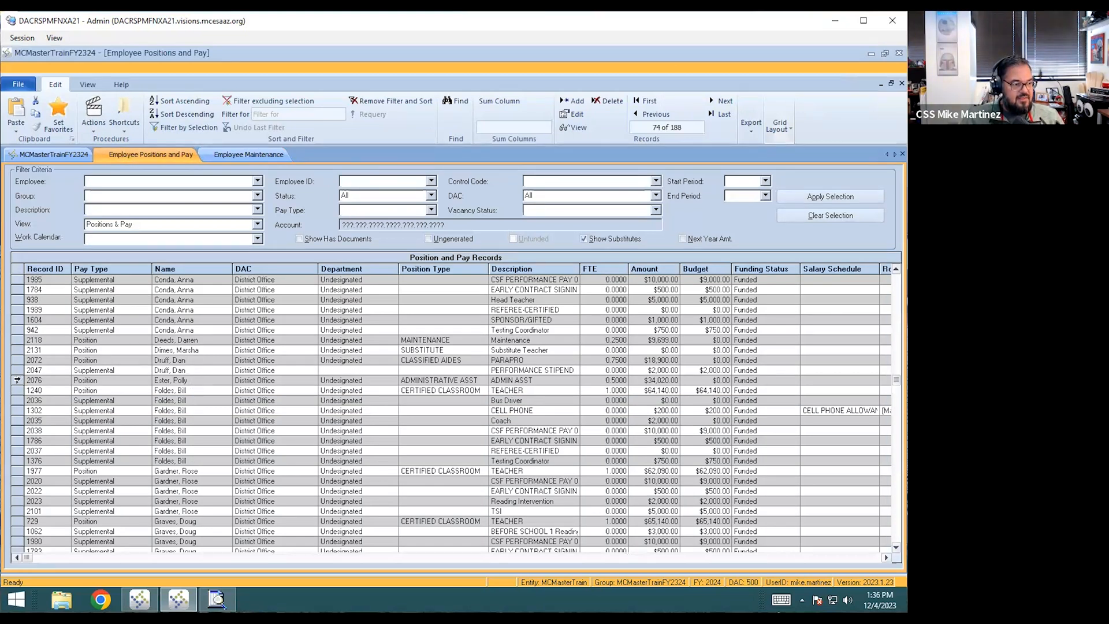
click(18, 379)
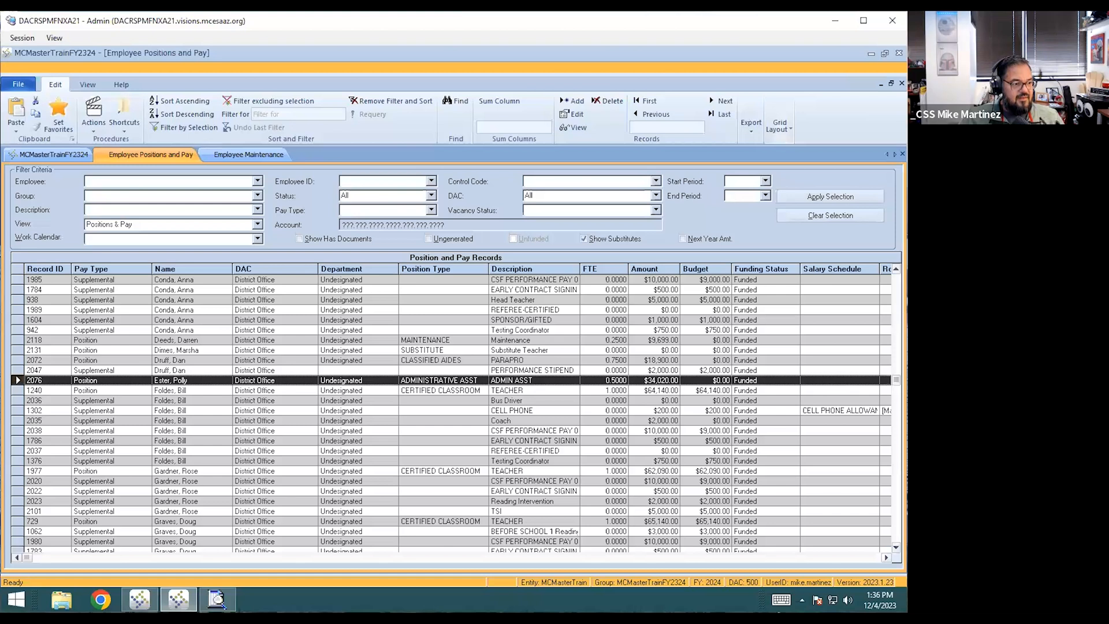
click(94, 122)
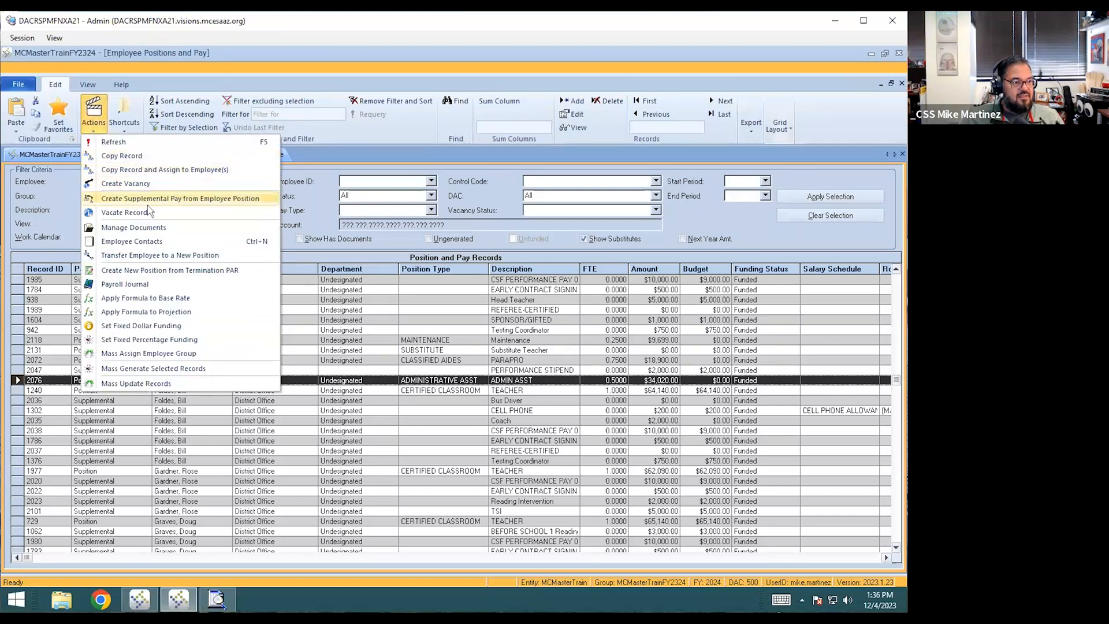
click(123, 212)
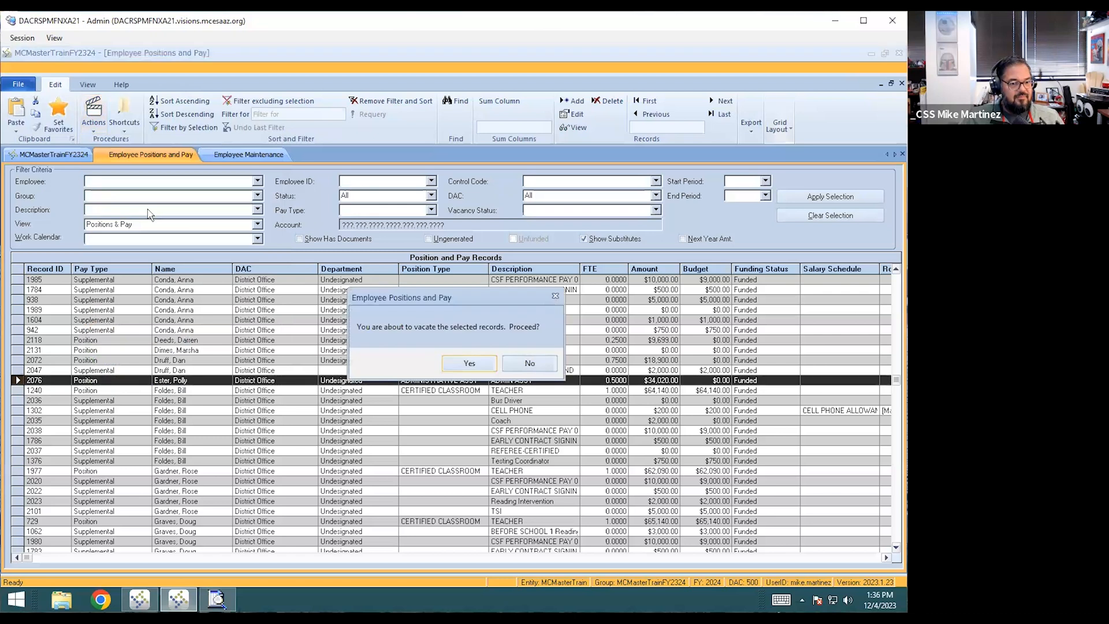
click(480, 364)
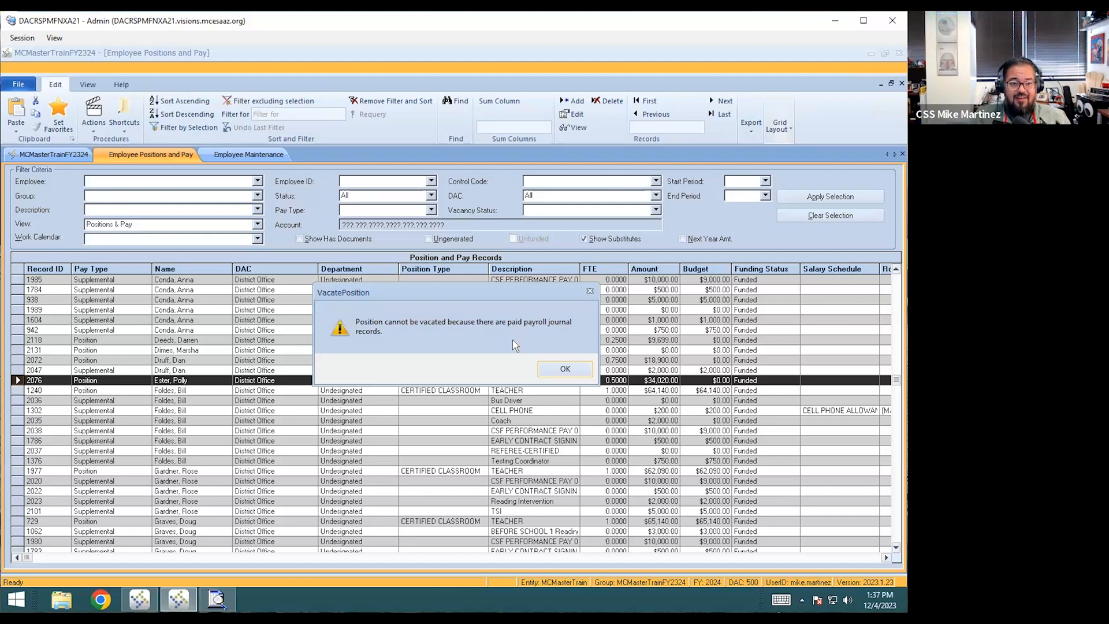
click(565, 368)
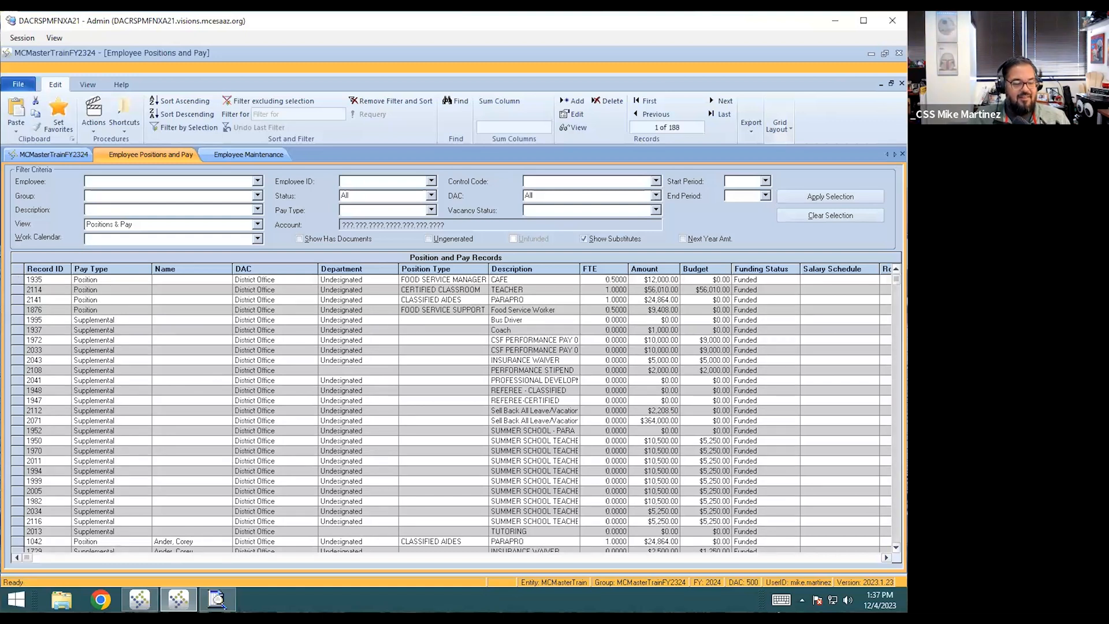
Step: Open the archived employee's ADMIN ASST position record for editing and check the position amount in its pay details
scroll(456, 413, down, 9)
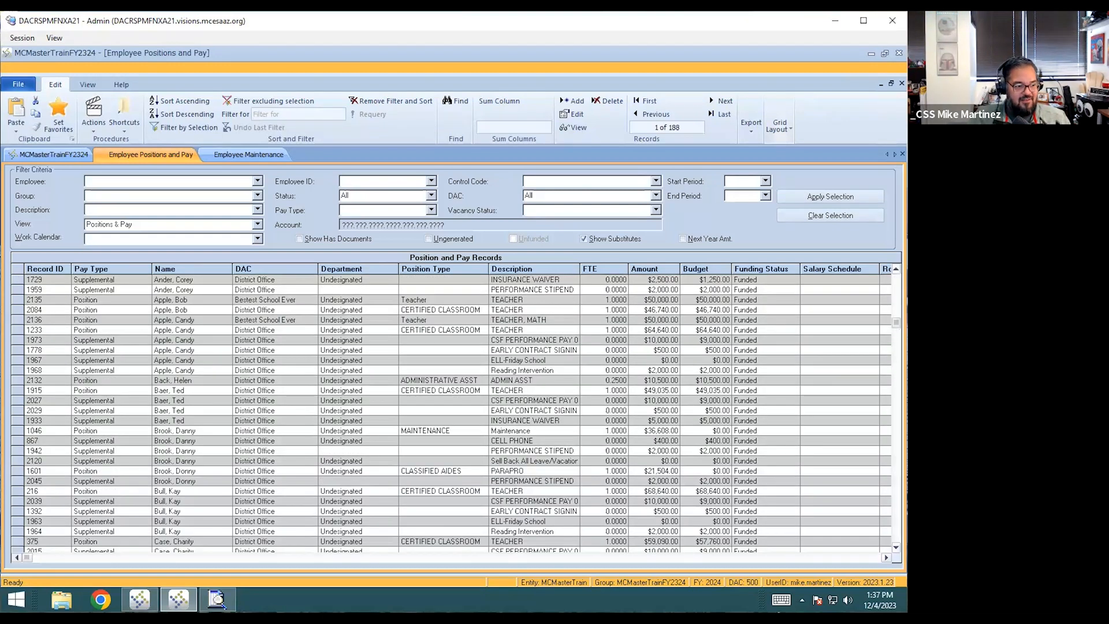
click(896, 437)
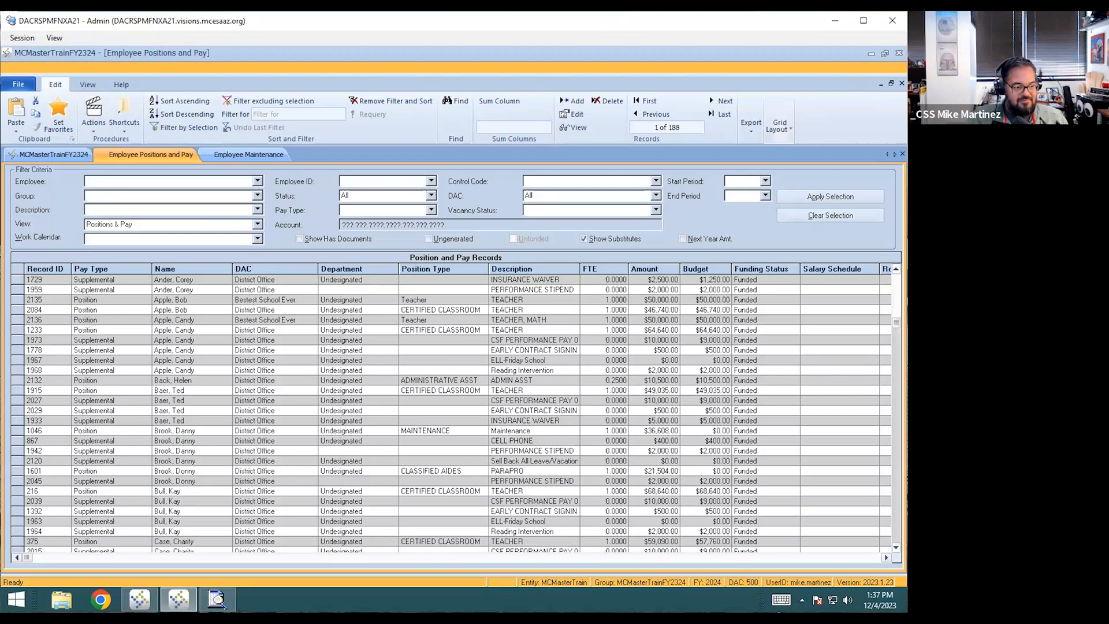
click(896, 436)
click(193, 469)
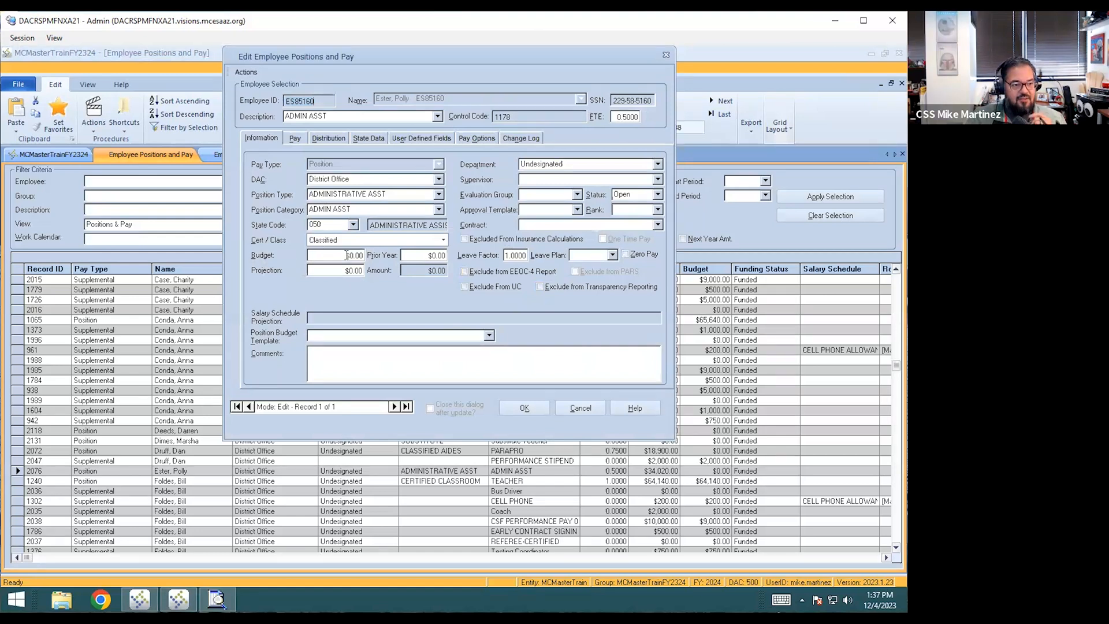
click(297, 139)
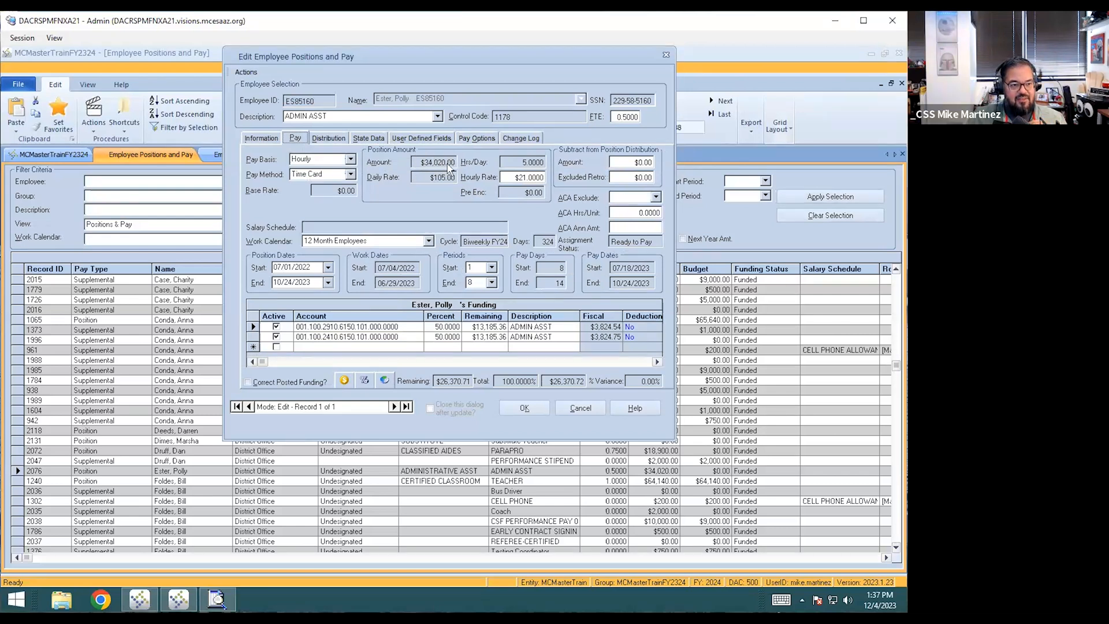
Step: Set the ADMIN ASST position's Budget to $34,020.00, check its pay distribution, and save the record
click(263, 138)
click(348, 256)
text(34020)
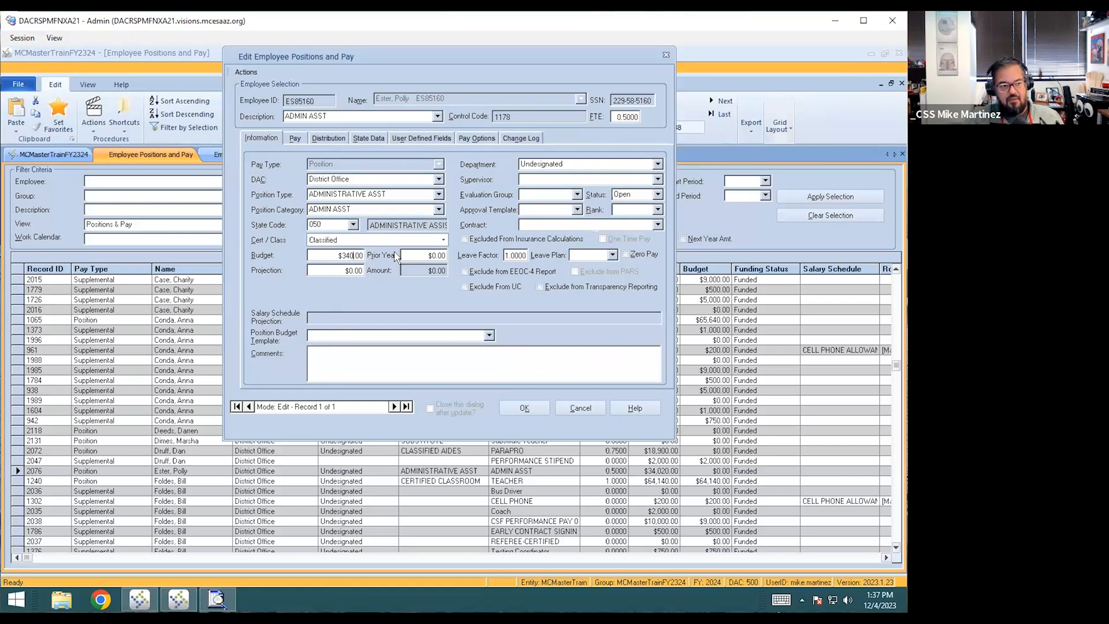
key(Tab)
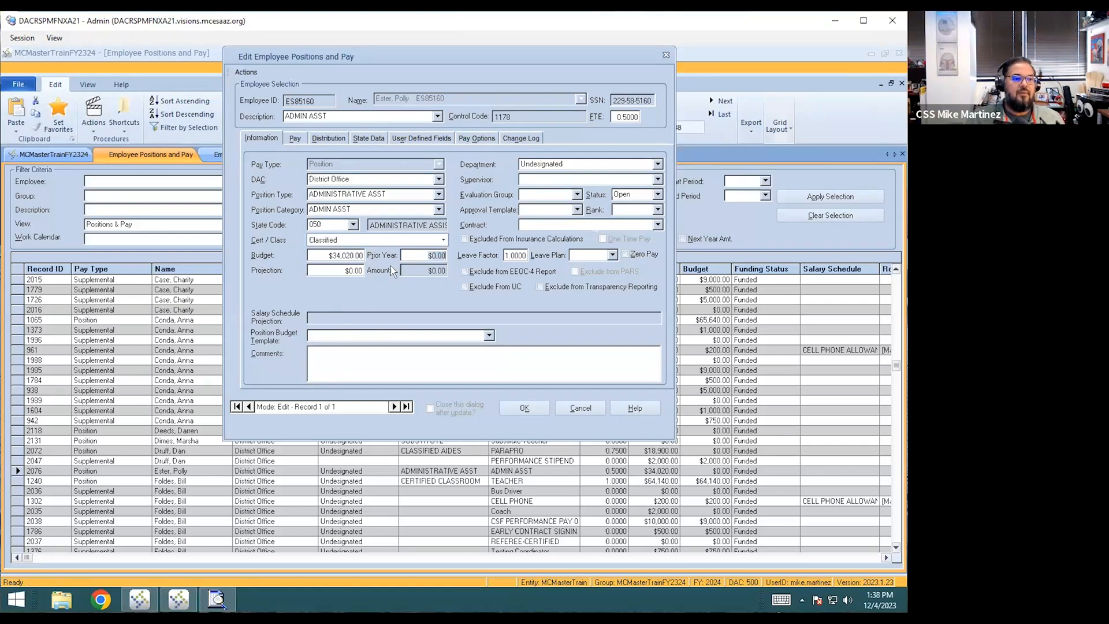
click(322, 138)
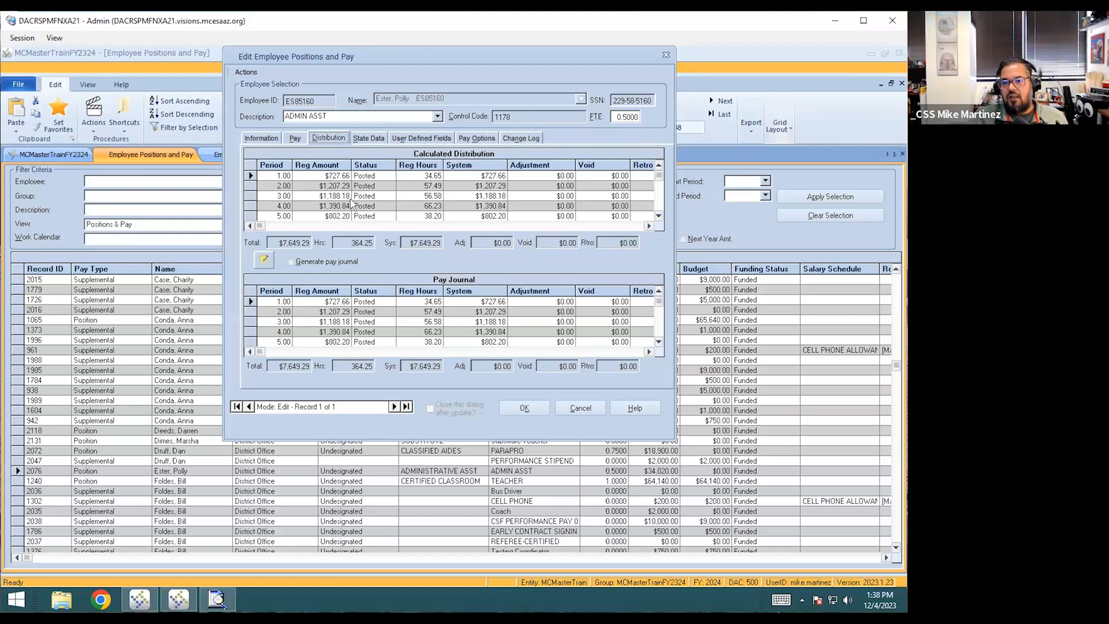
click(533, 409)
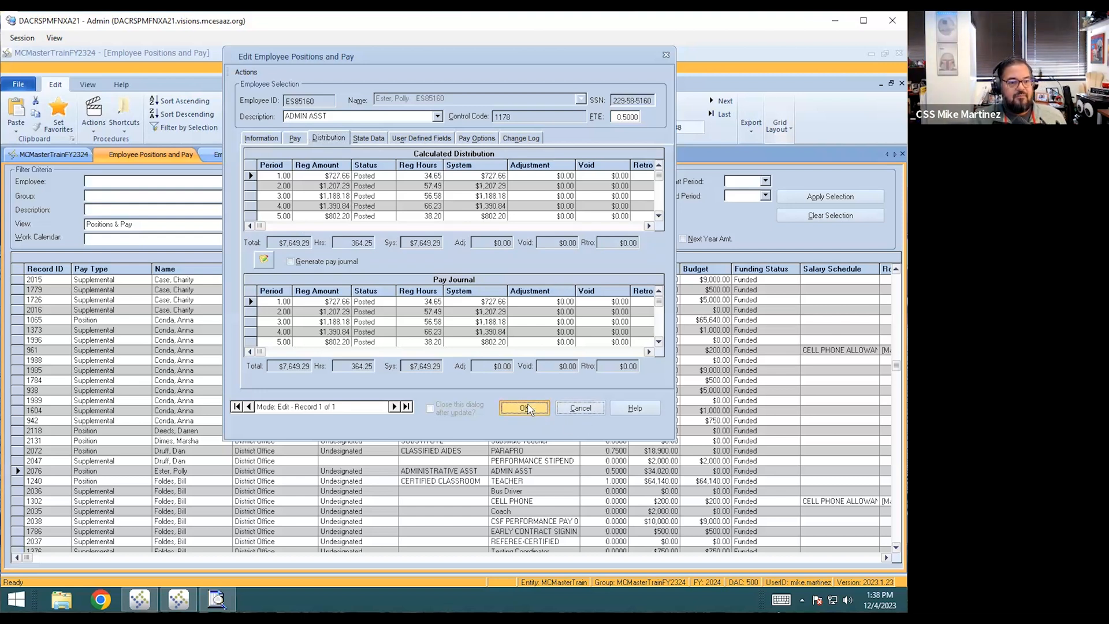
click(511, 326)
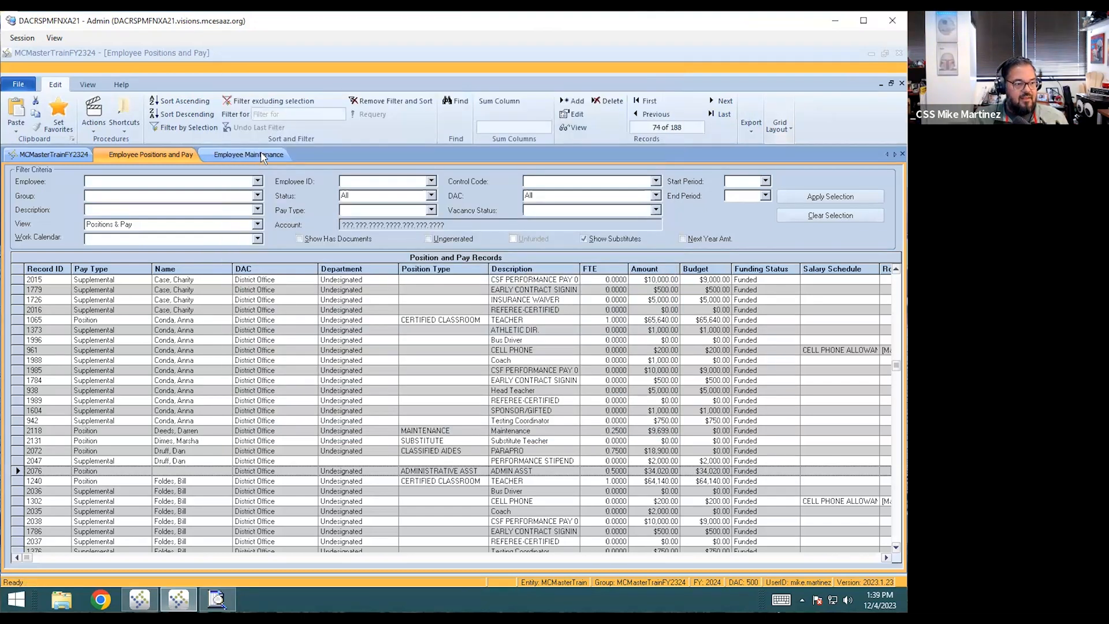
Step: Clear the Archive setting in the employee's master record in Employee Maintenance and save the change
click(262, 156)
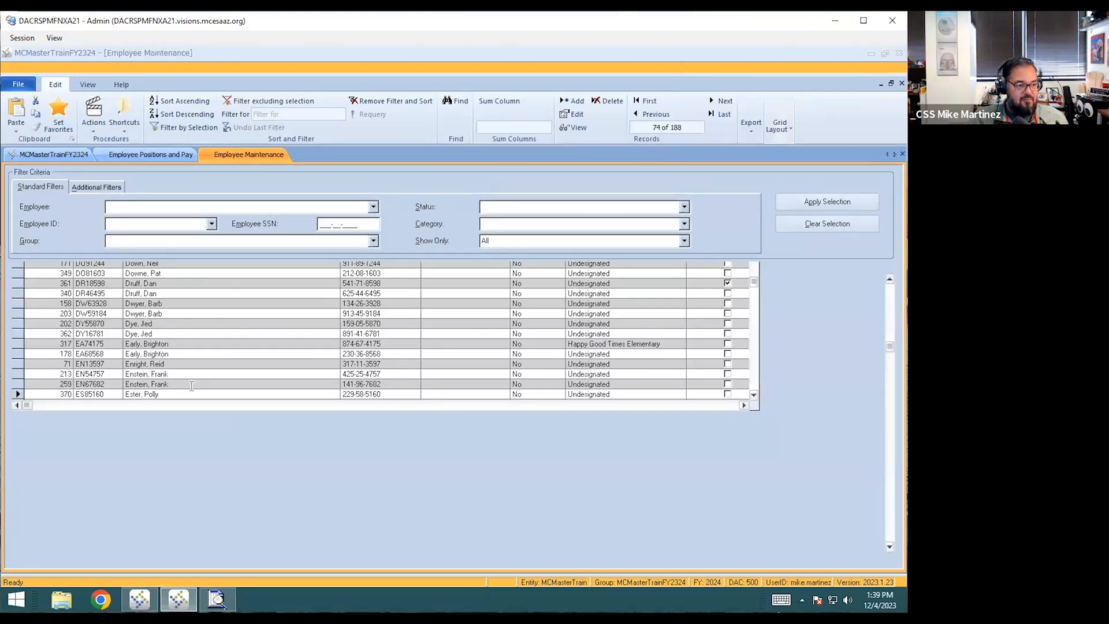
click(166, 431)
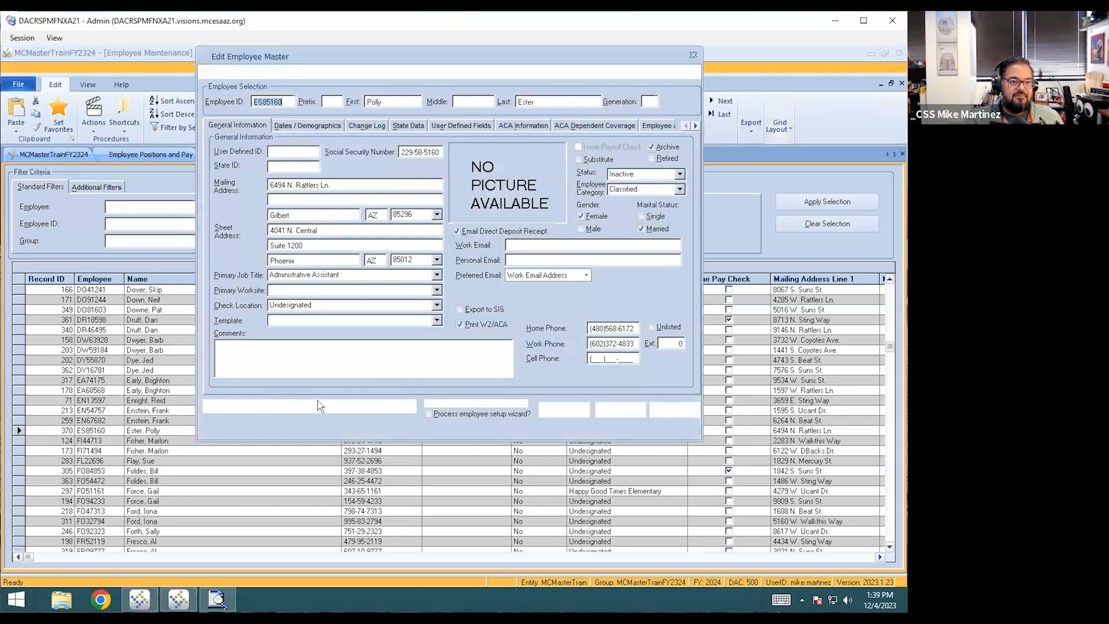
click(652, 148)
click(573, 409)
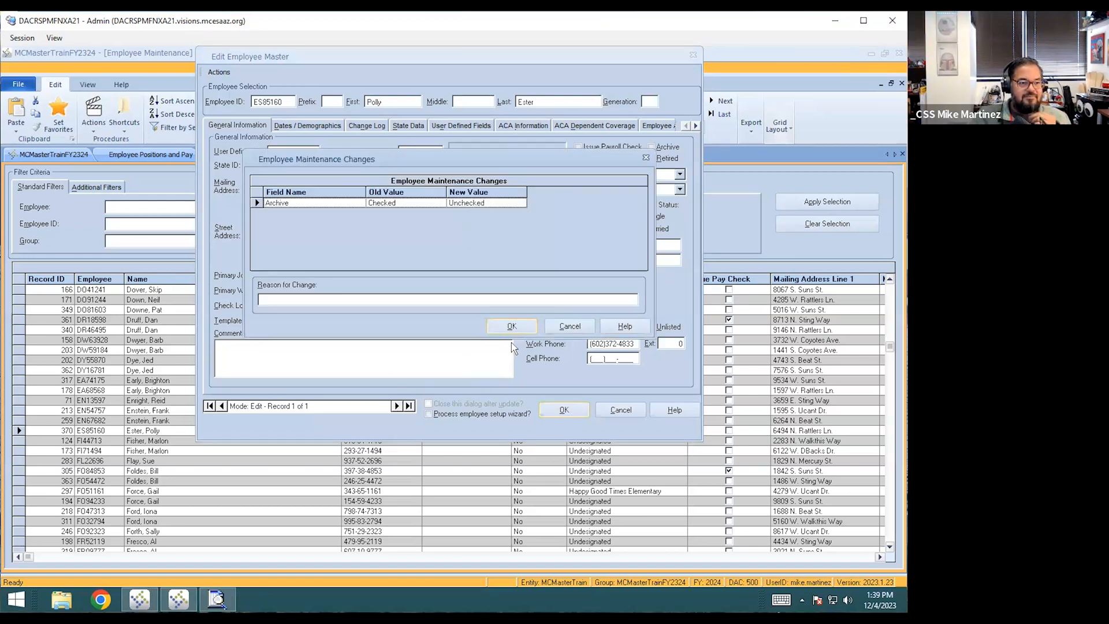
click(511, 326)
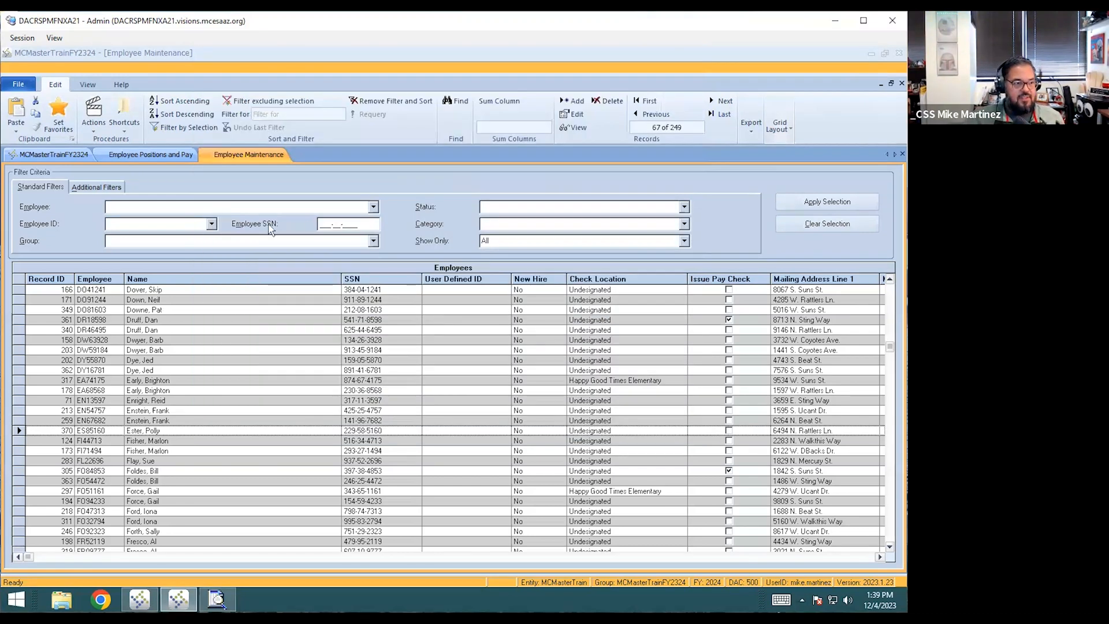
Step: Return to the previously generated Position Report and close its report viewer
click(70, 154)
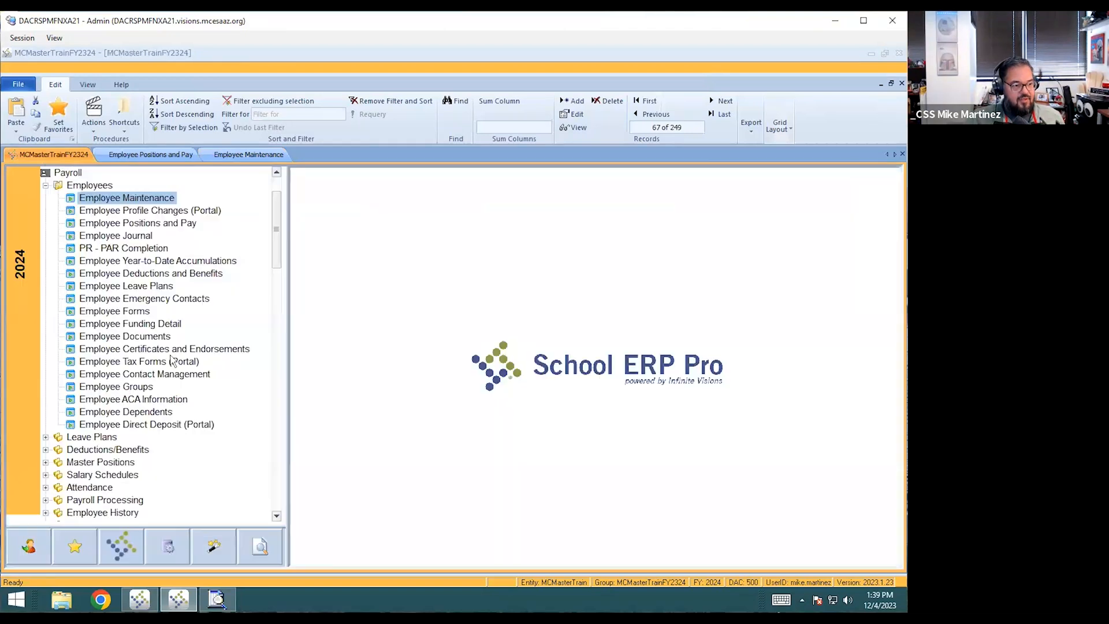
click(219, 599)
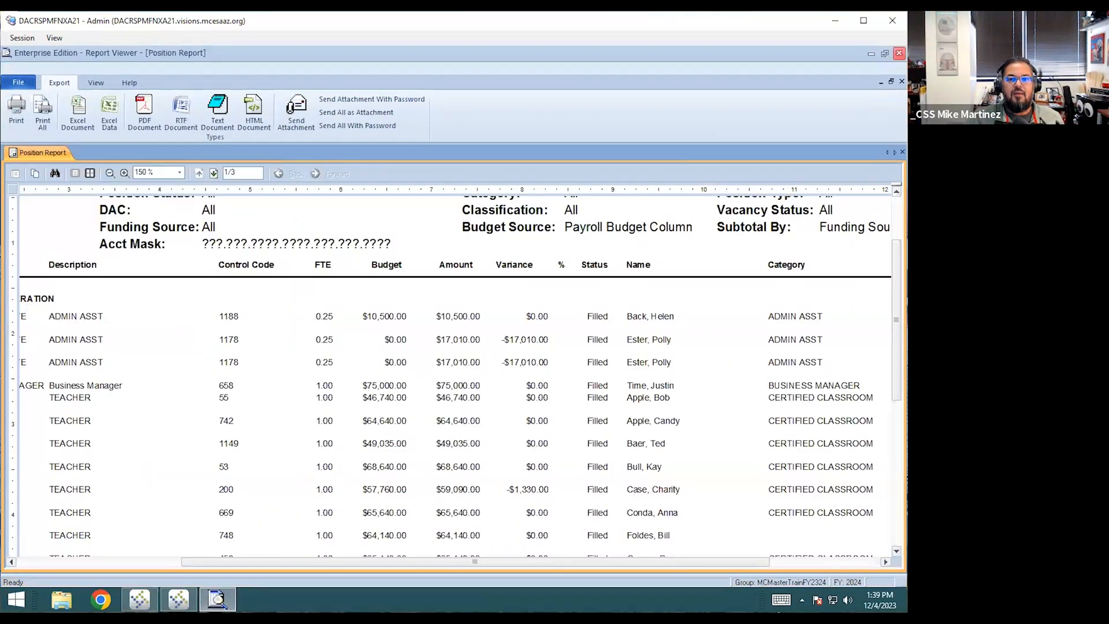
click(899, 53)
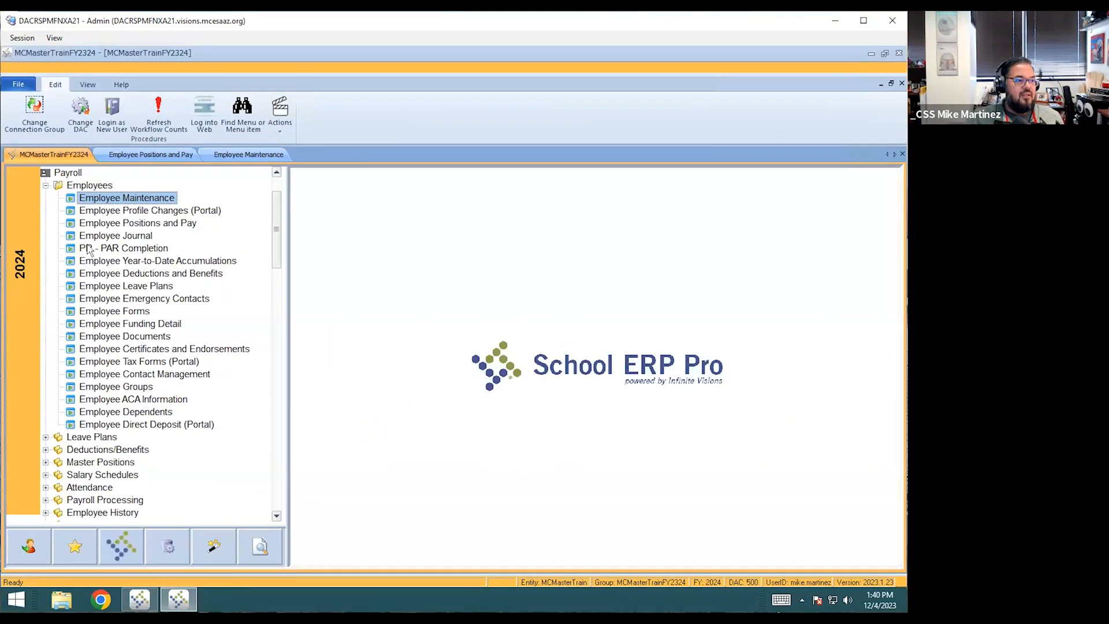
Step: Collapse the Payroll navigation tree and open the Position Report from the Human Resources reports
click(46, 185)
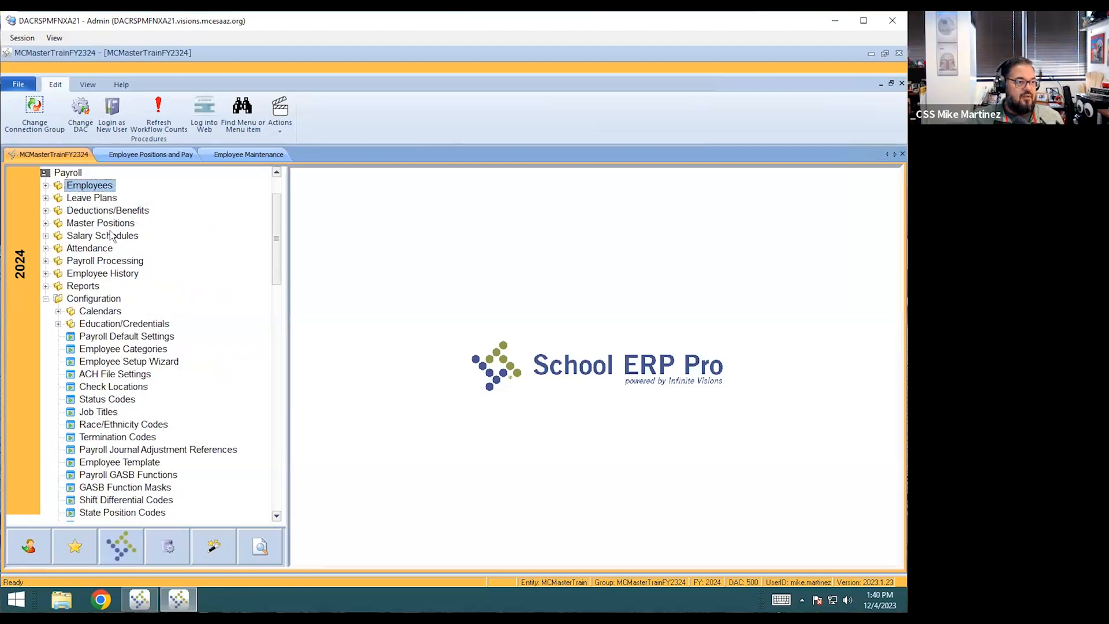
scroll(104, 238, up, 2)
drag(79, 236, 75, 233)
double_click(74, 234)
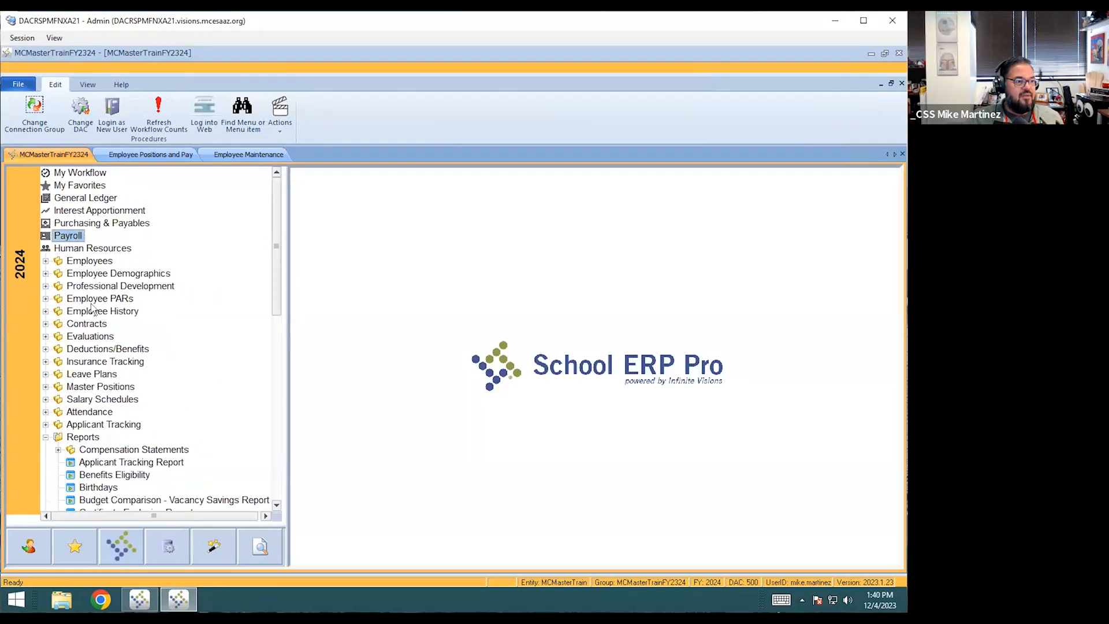
scroll(109, 468, down, 4)
scroll(116, 456, down, 5)
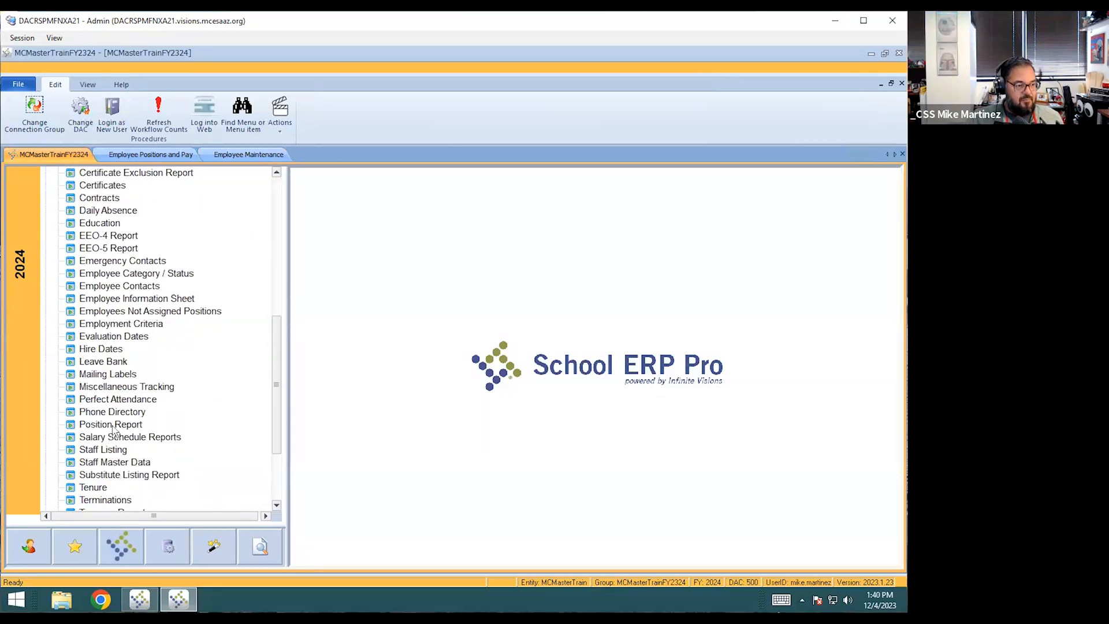
double_click(115, 425)
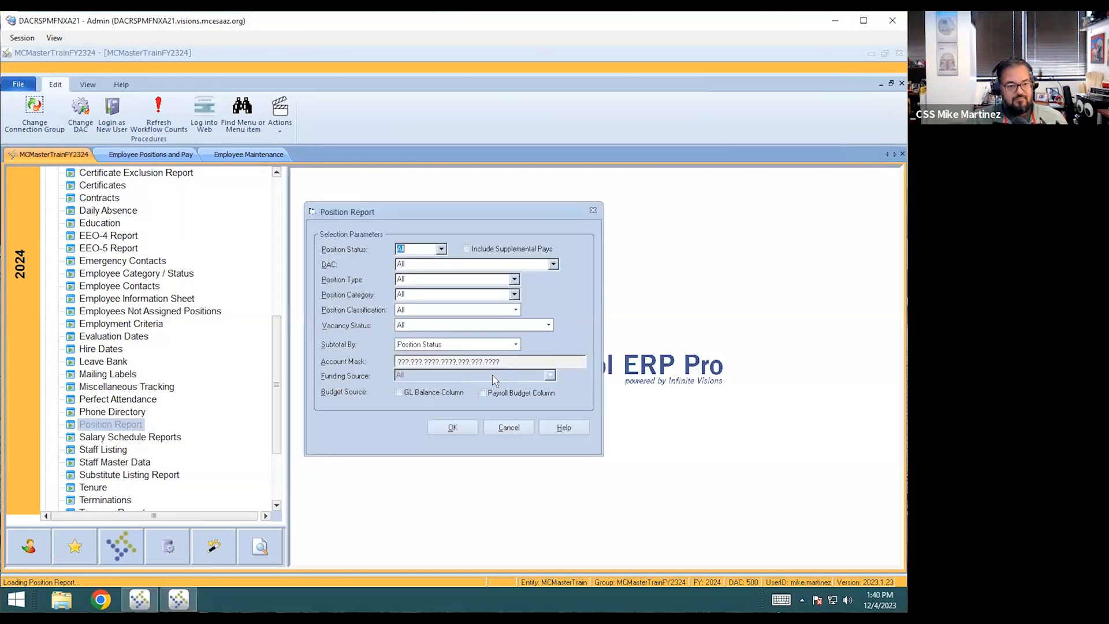
Step: Generate the Position Report using the Payroll Budget Column as budget source, subtotaled by Funding Source
click(500, 394)
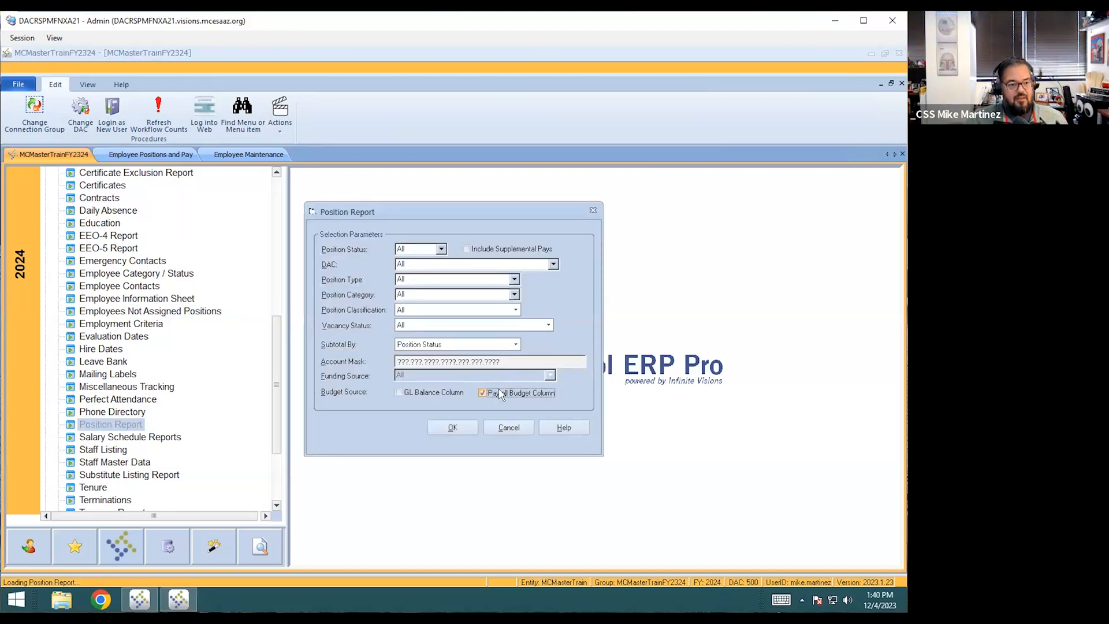
click(516, 345)
click(433, 413)
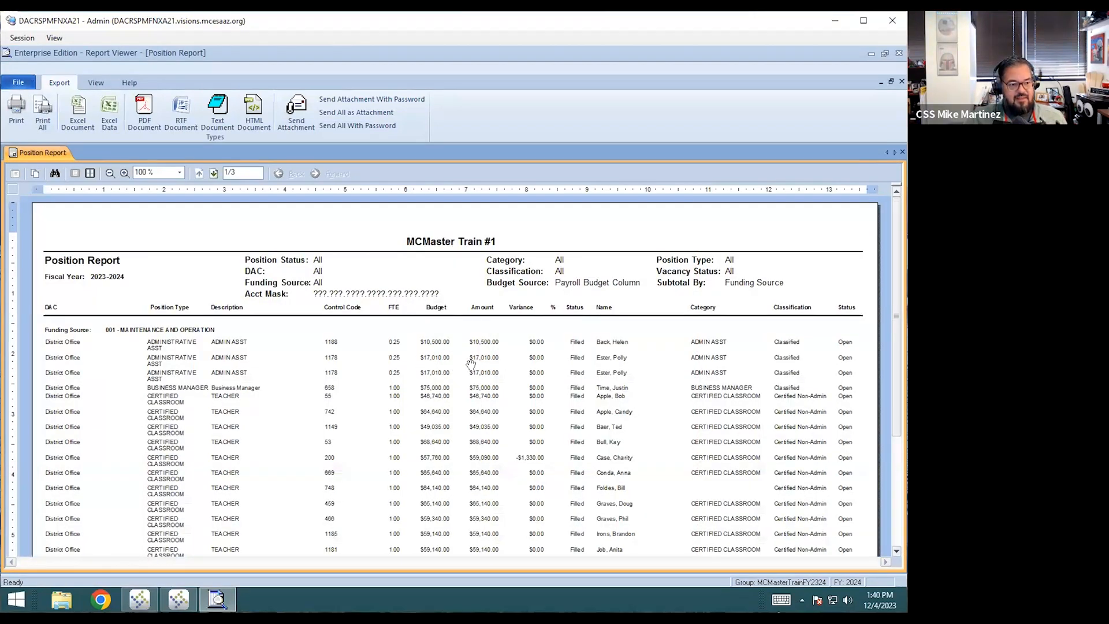
Step: Examine the budget, amount, variance and status columns for the positions on the report's first page
click(125, 173)
drag(570, 420, 324, 288)
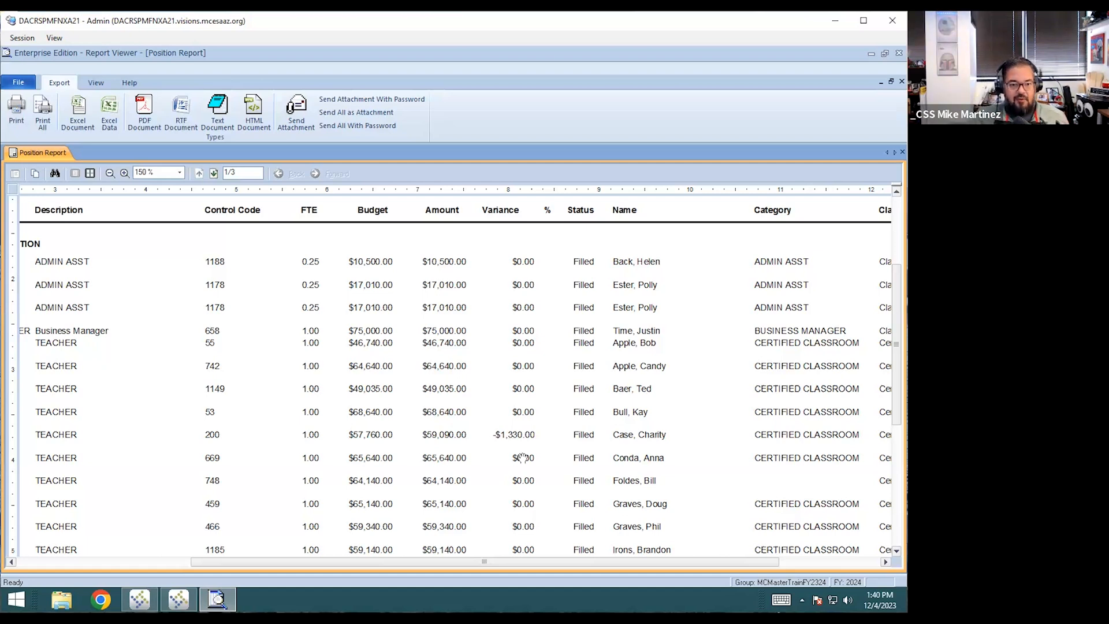
drag(604, 468, 456, 442)
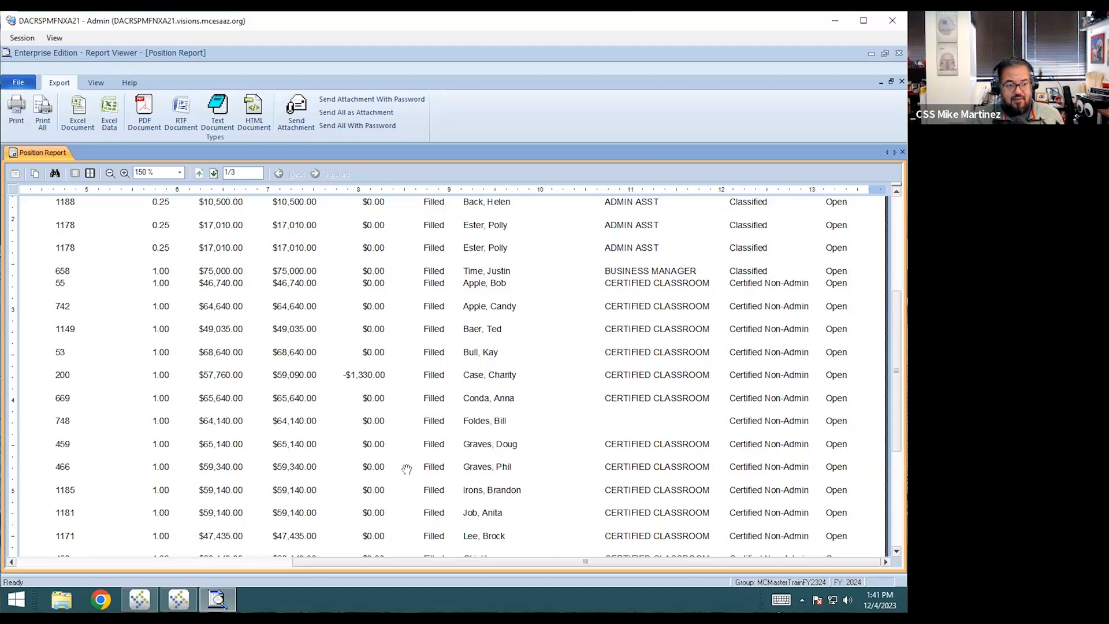
scroll(379, 283, down, 1)
scroll(367, 381, up, 3)
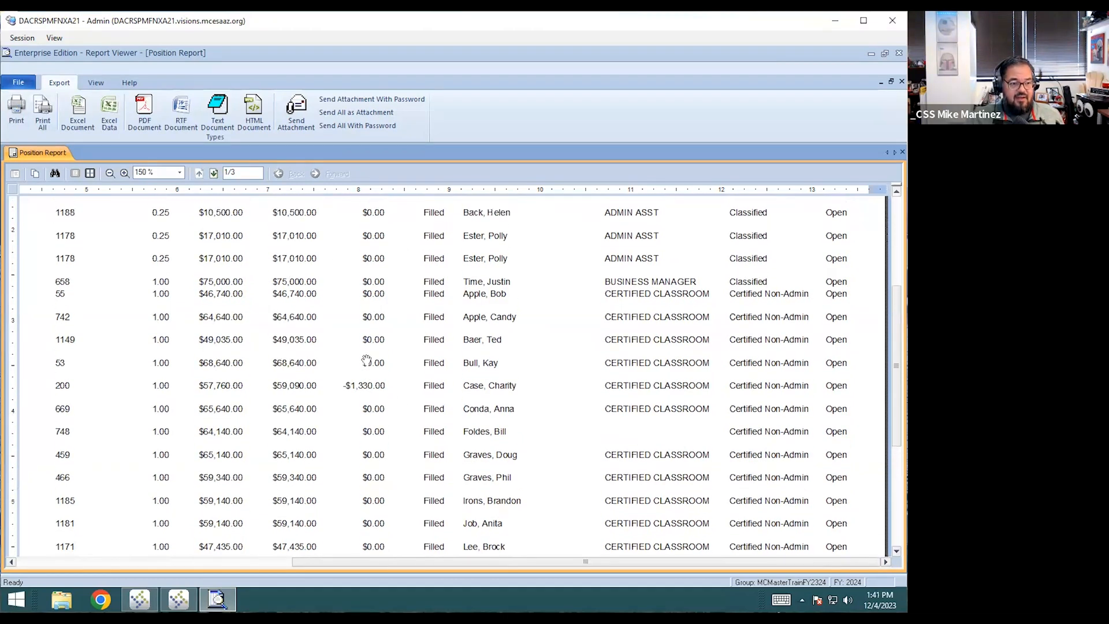
click(110, 173)
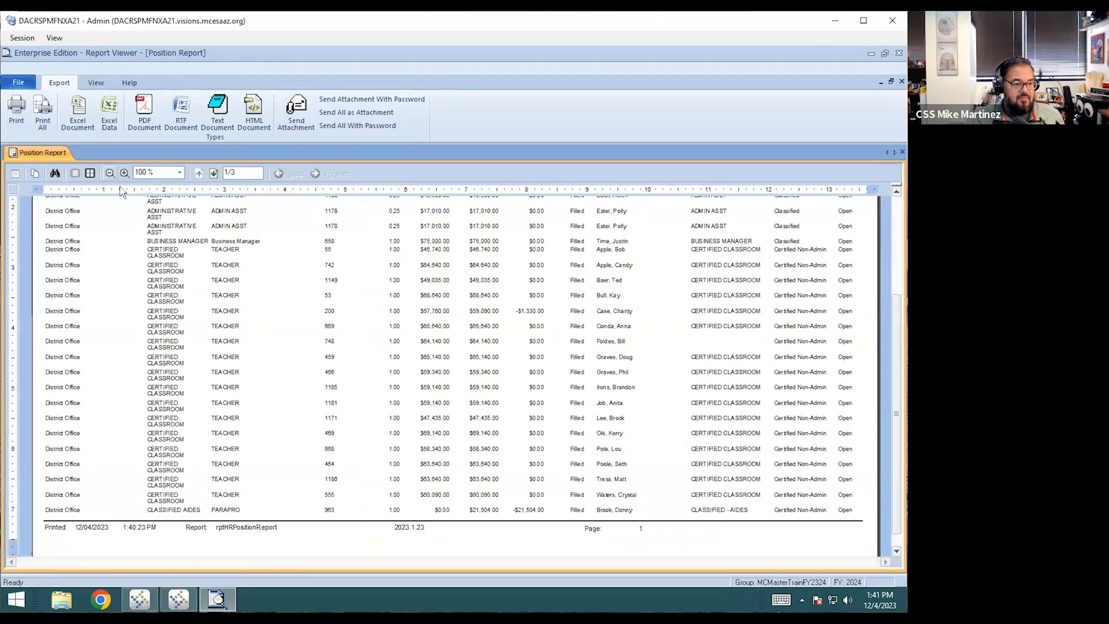
Step: Review the report's second page, including the Maintenance and Operation and Title I subtotals
click(213, 174)
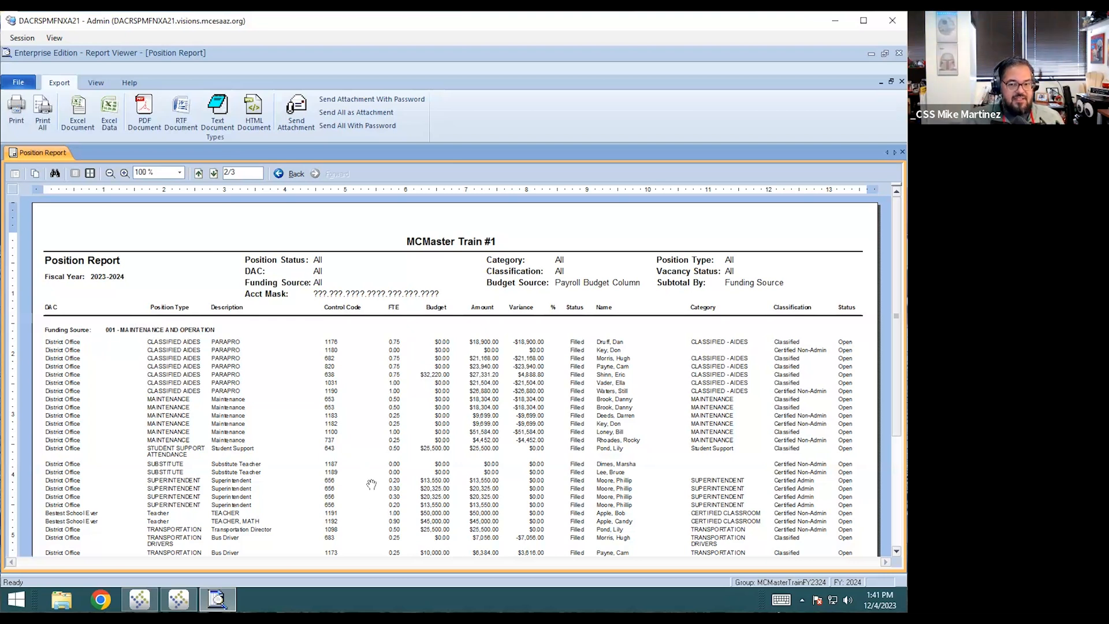
scroll(376, 399, down, 3)
scroll(376, 398, down, 2)
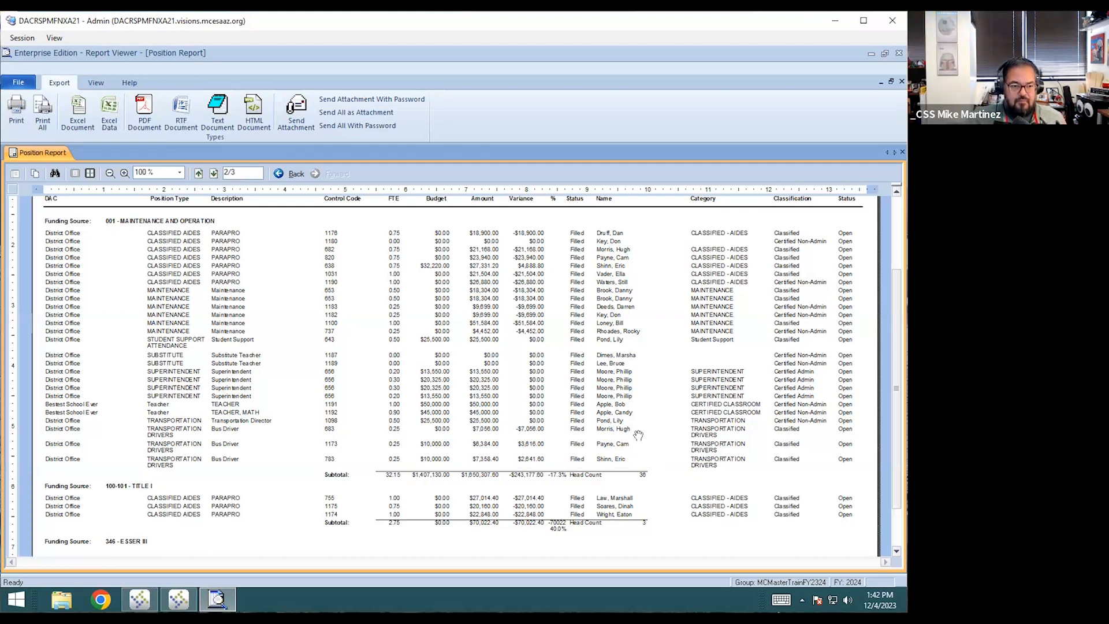
scroll(604, 388, down, 2)
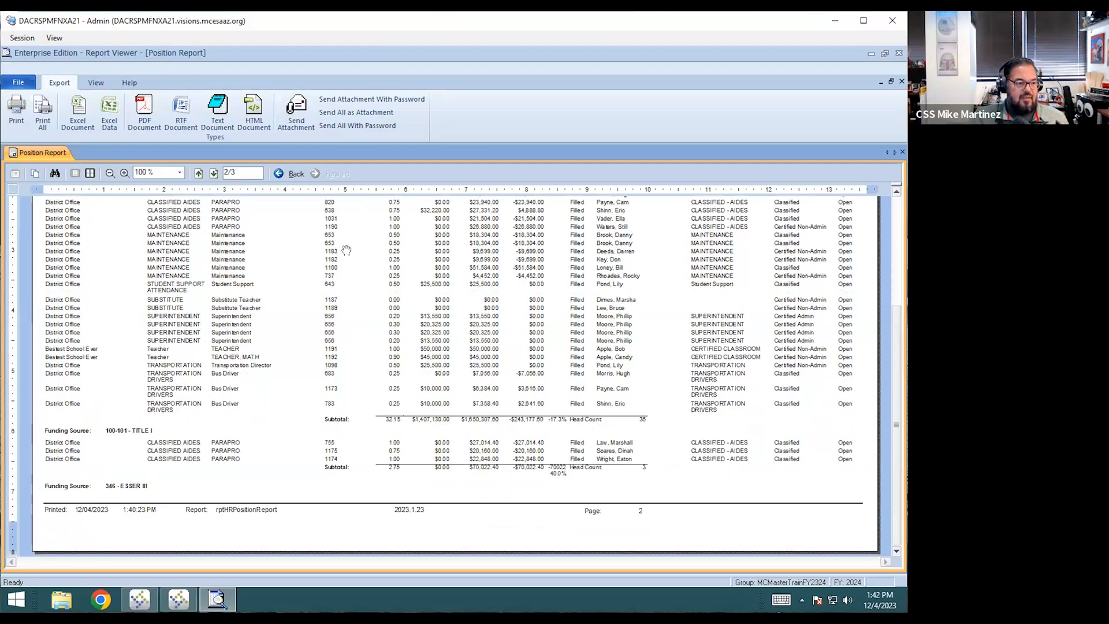
Step: Examine the report's third page, including the ESSER III and Food Service subtotals and the grand total, and close the report
click(214, 174)
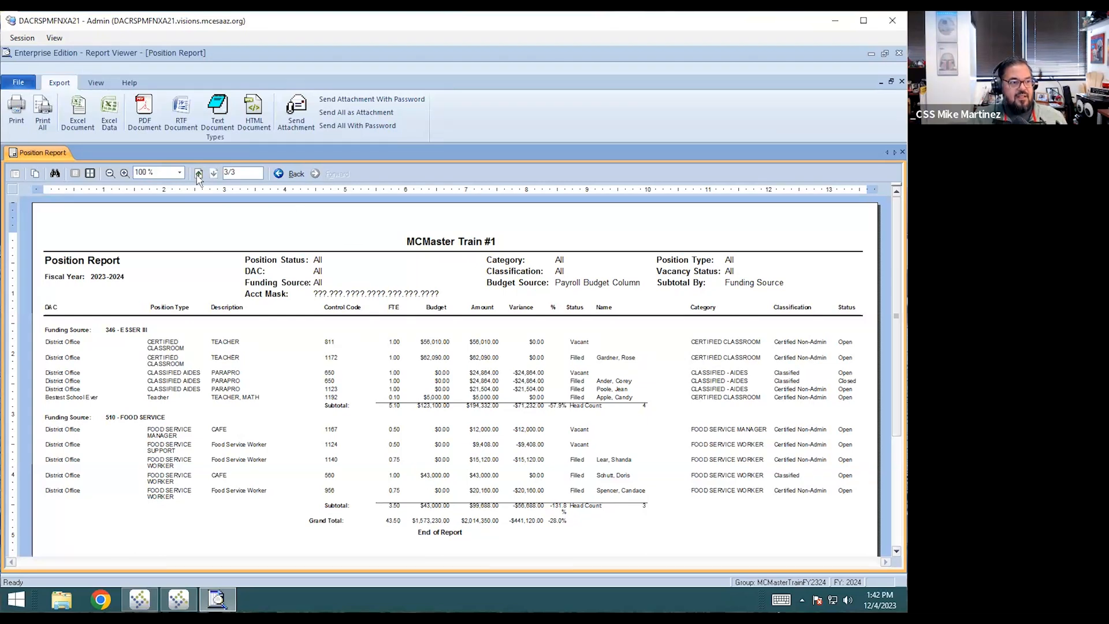
click(124, 173)
drag(547, 453, 369, 203)
drag(557, 401, 462, 193)
drag(743, 476, 534, 486)
drag(599, 426, 651, 531)
drag(730, 484, 710, 497)
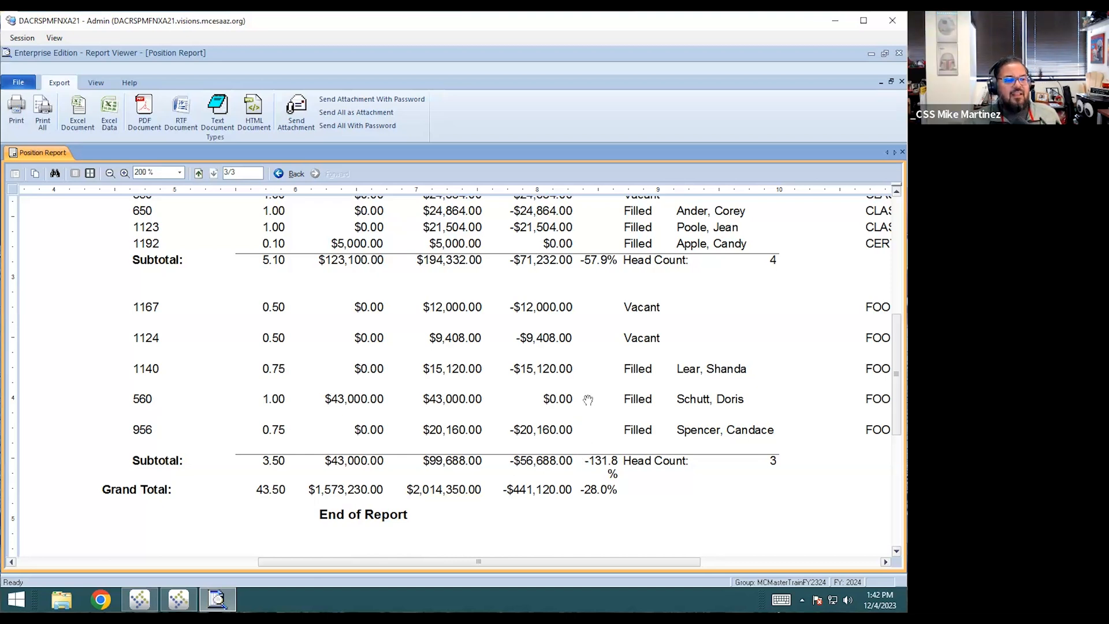
scroll(409, 360, up, 1)
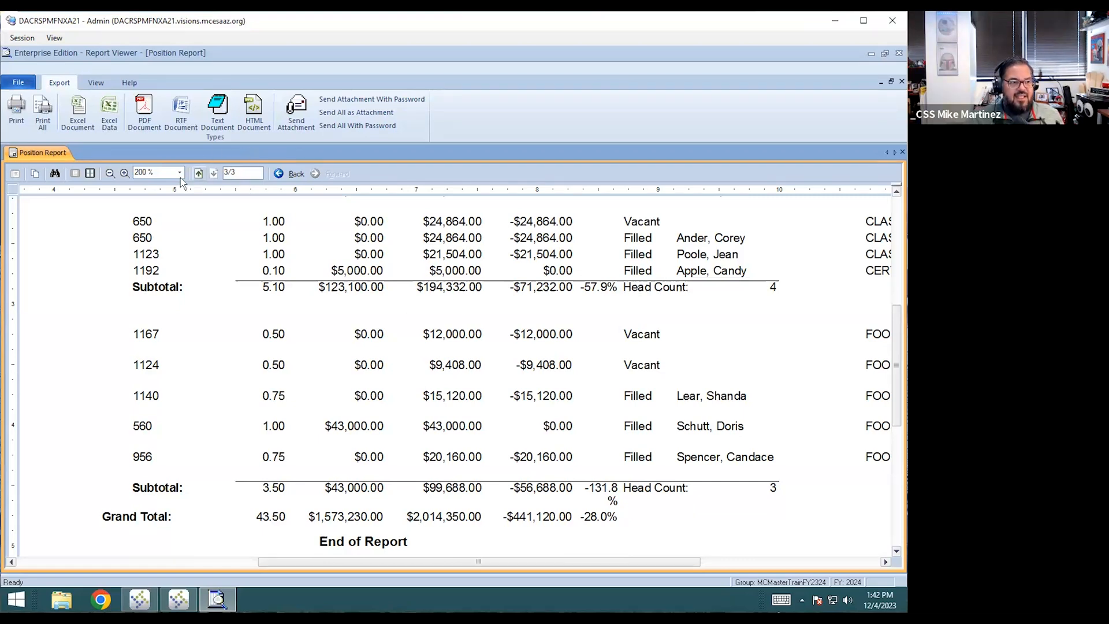
click(109, 174)
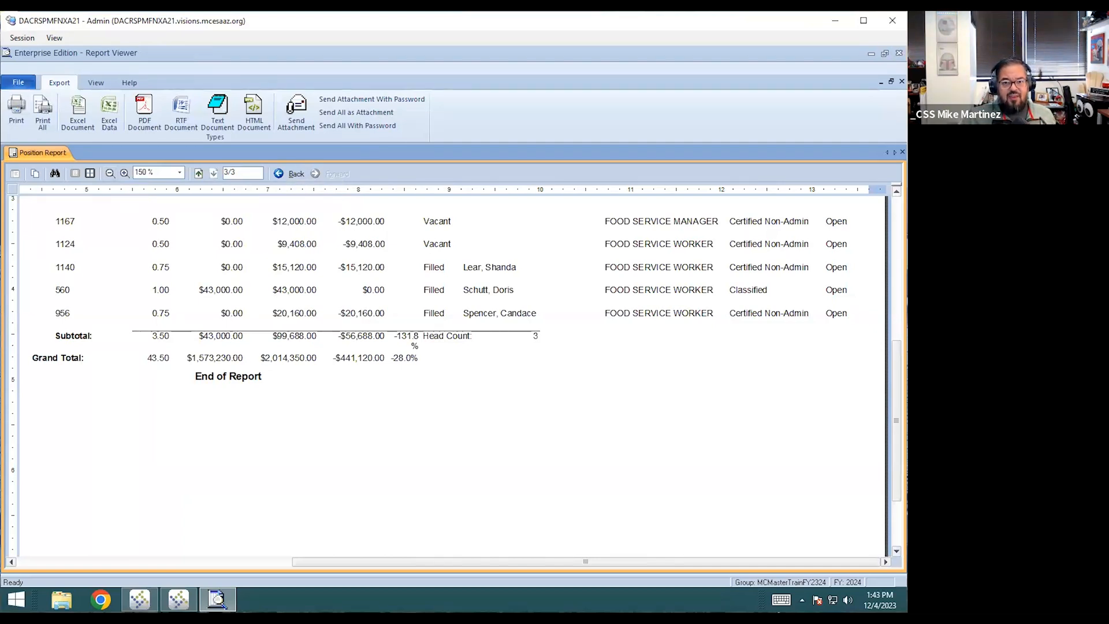
click(898, 53)
double_click(115, 426)
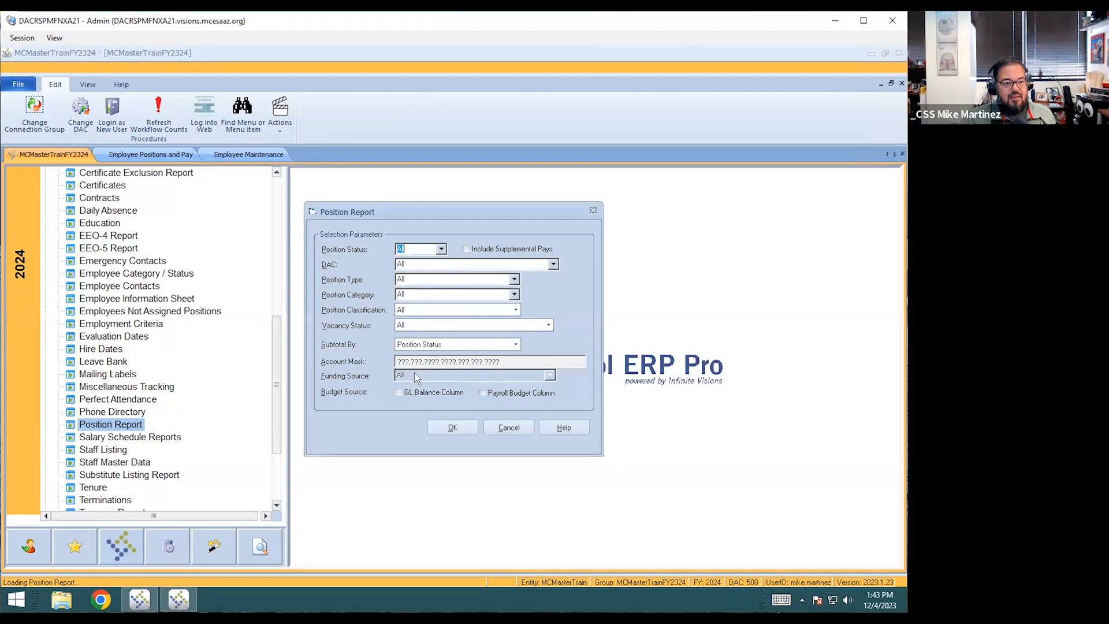
click(419, 392)
click(516, 345)
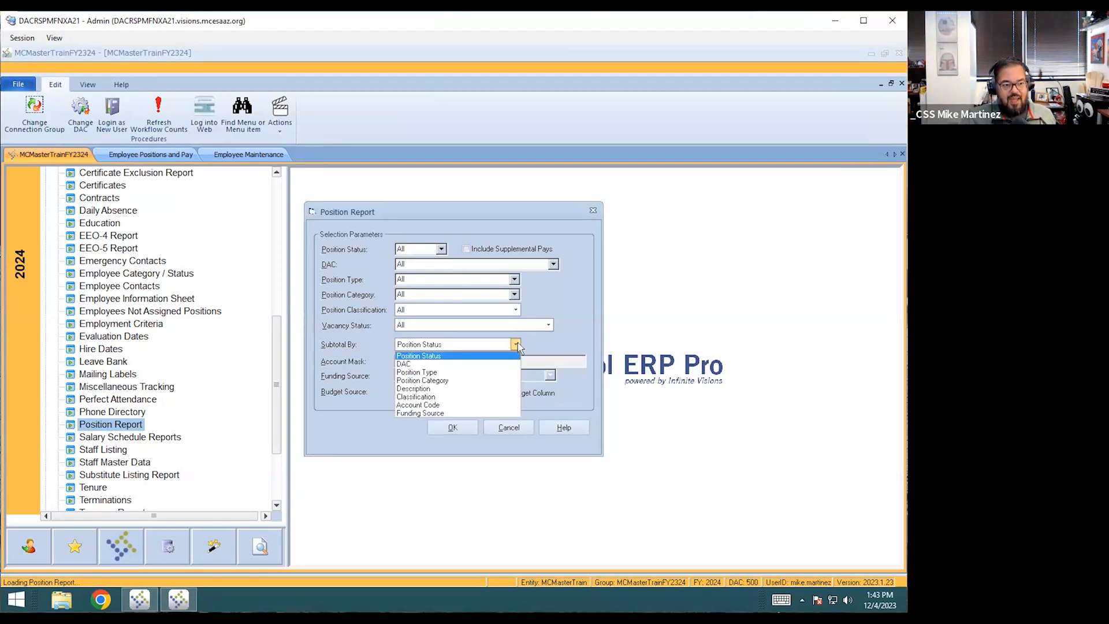
click(437, 412)
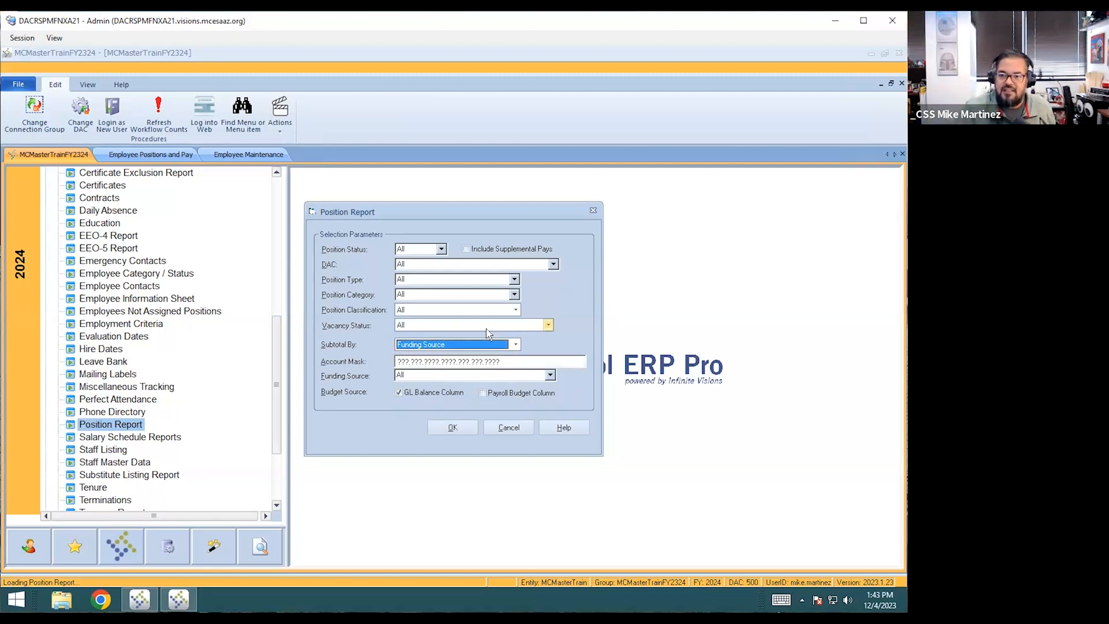
click(506, 428)
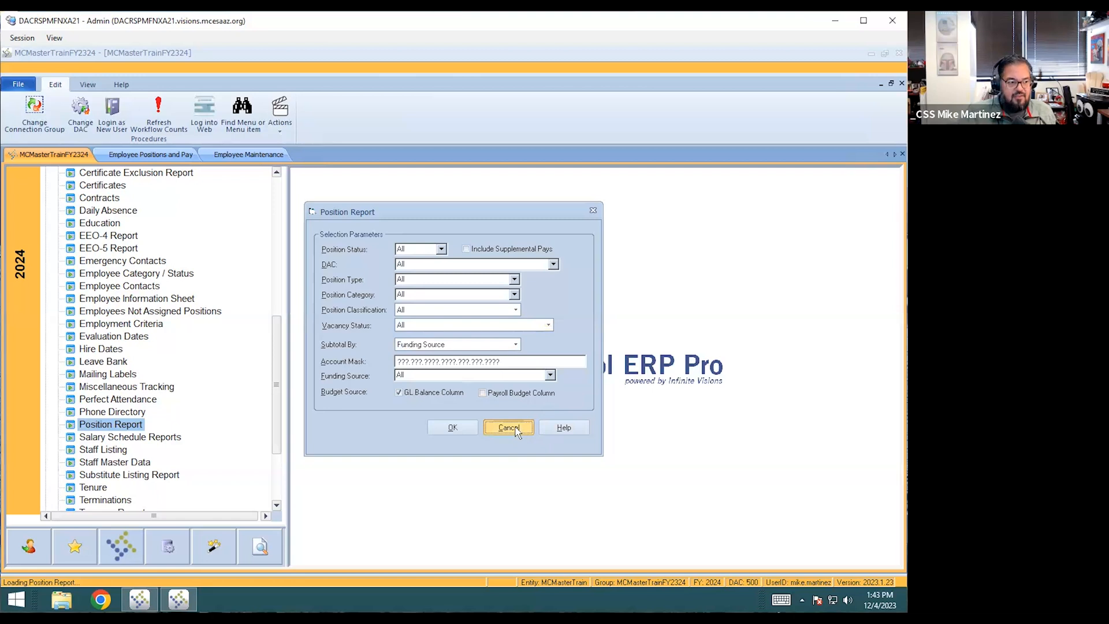
Step: Check which budget column is assigned as the Balance Column in the General Ledger Default Settings, and close them without saving
drag(279, 337, 216, 212)
double_click(96, 198)
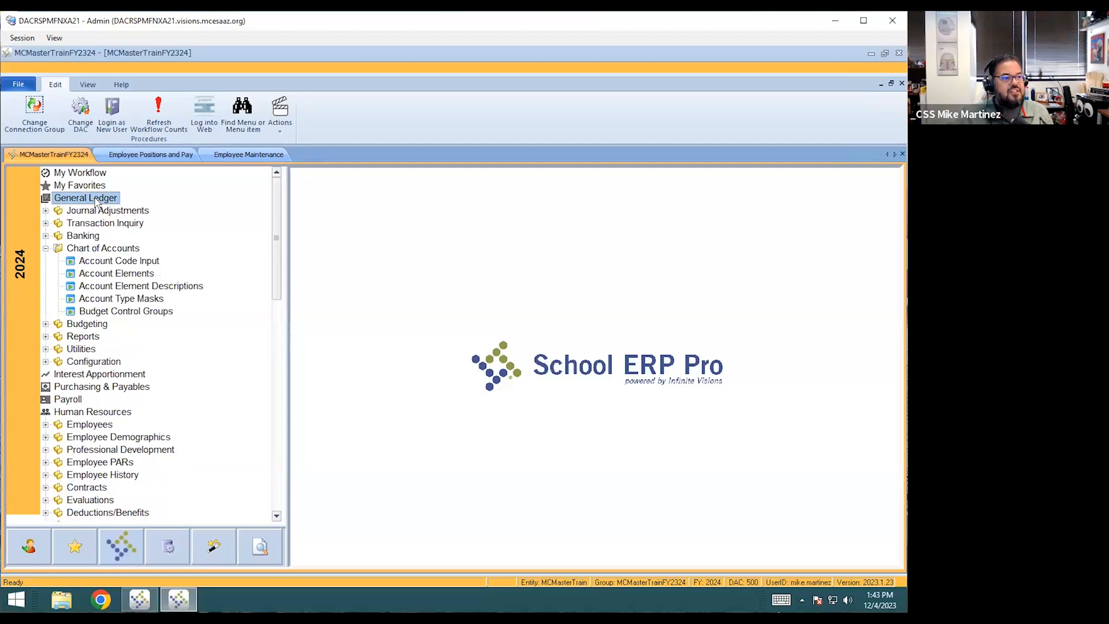
click(47, 362)
click(129, 298)
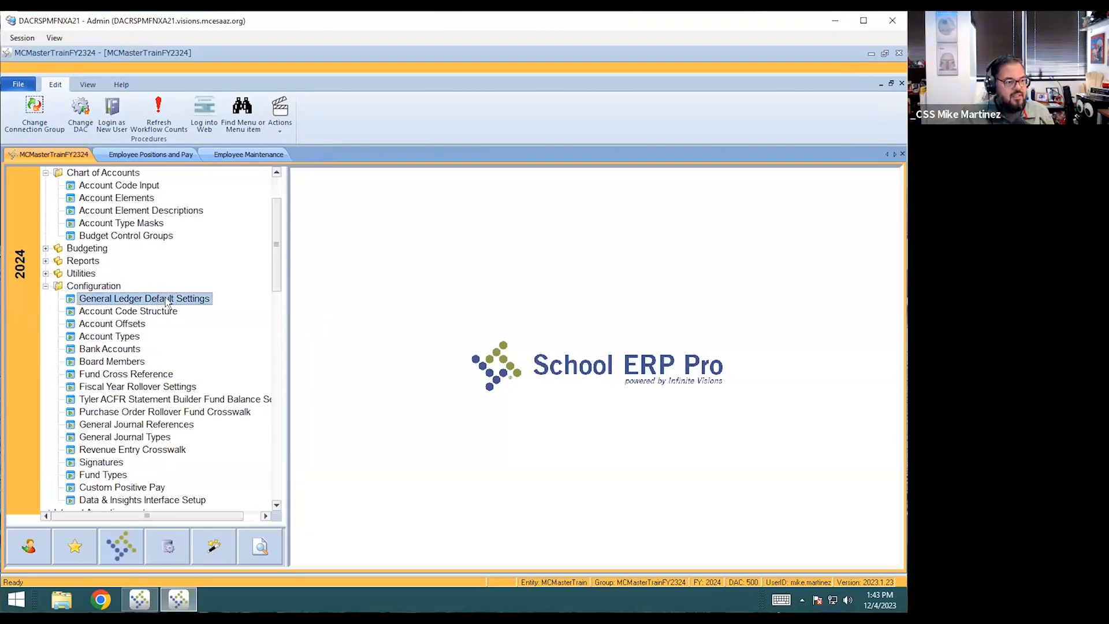
double_click(176, 302)
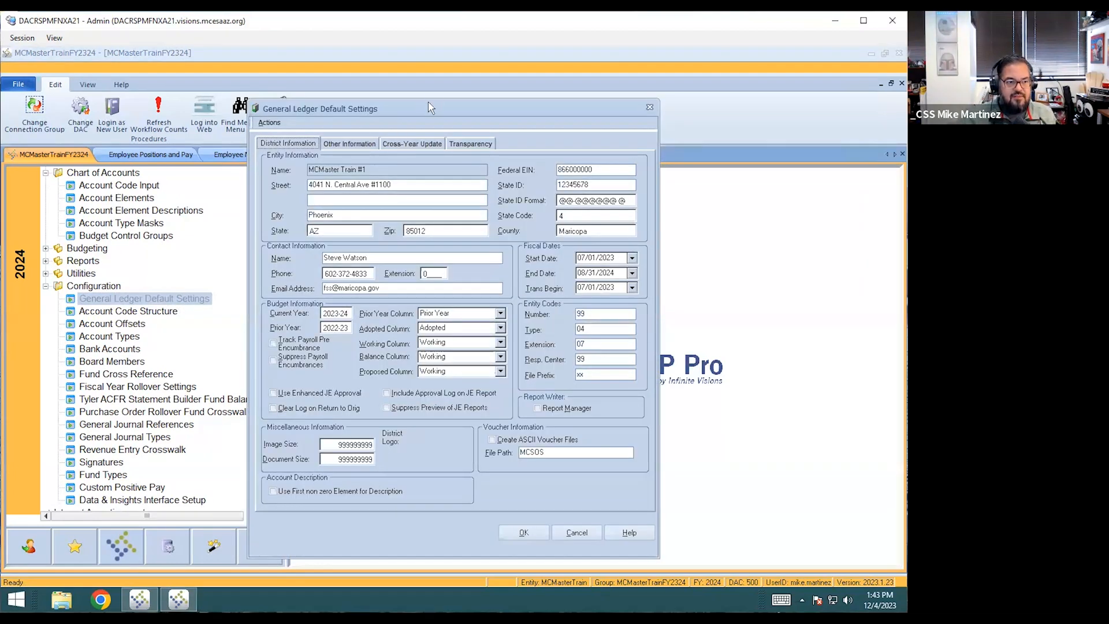
drag(446, 98, 465, 82)
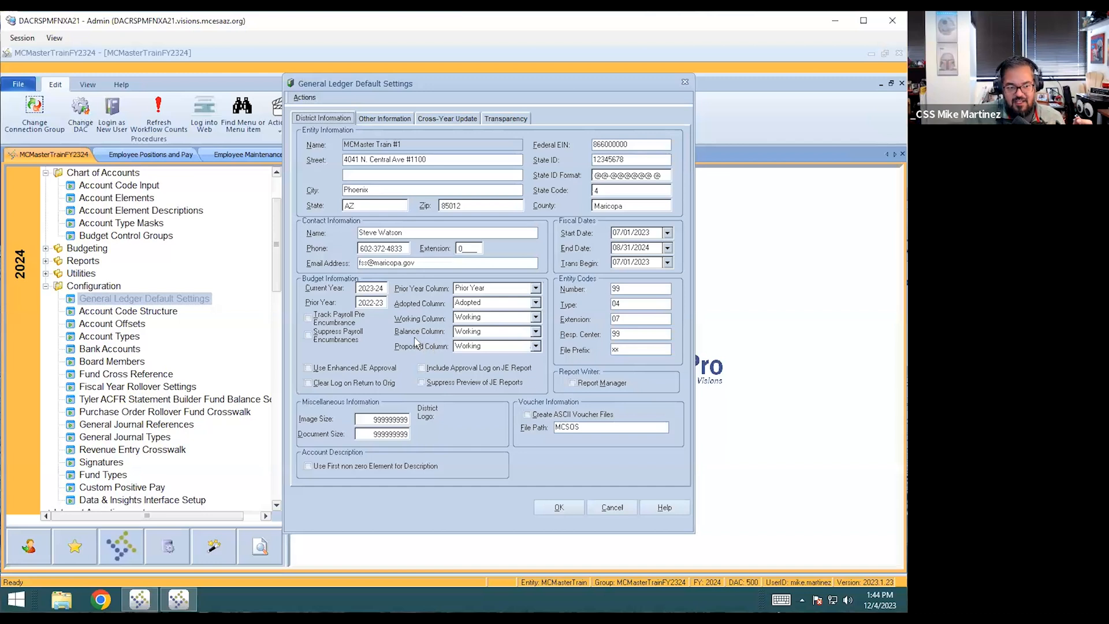
click(536, 331)
click(536, 333)
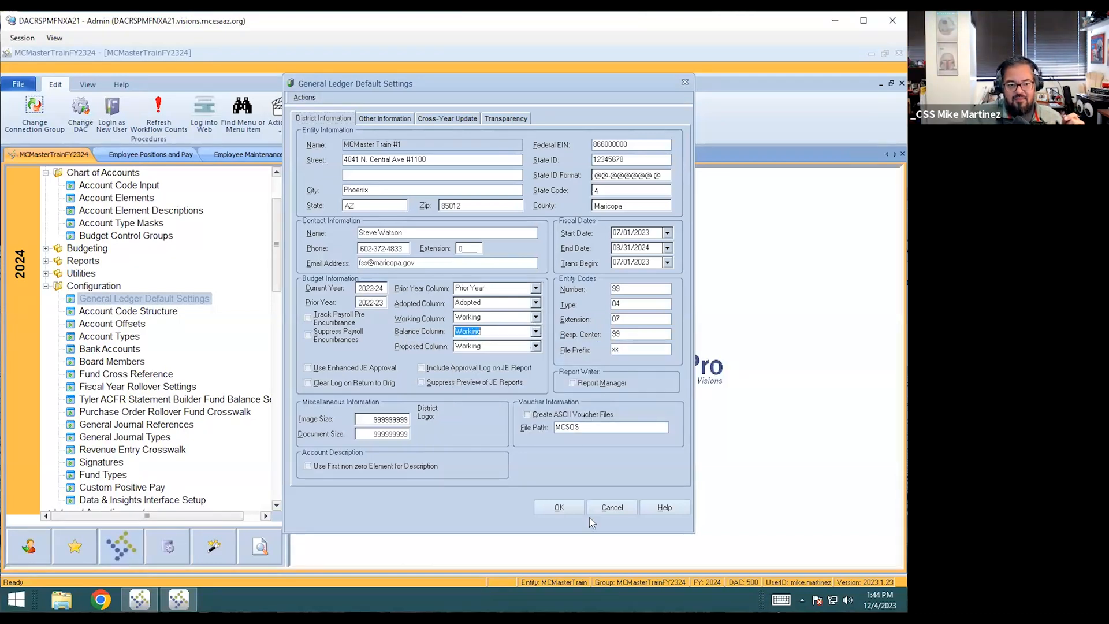
click(622, 511)
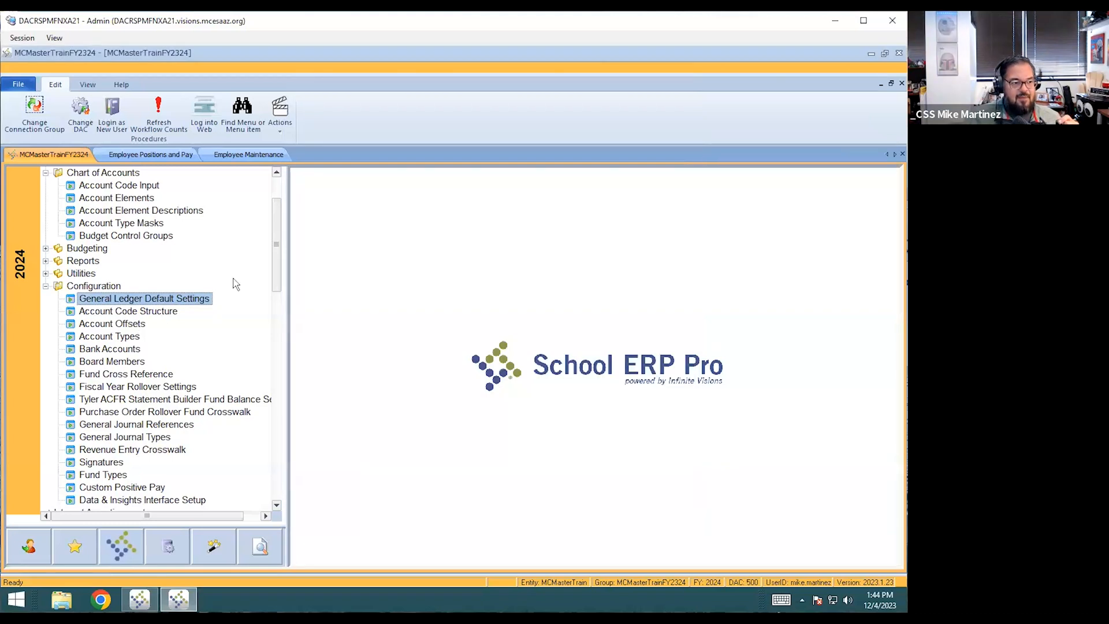
scroll(278, 201, up, 1)
drag(276, 197, 271, 437)
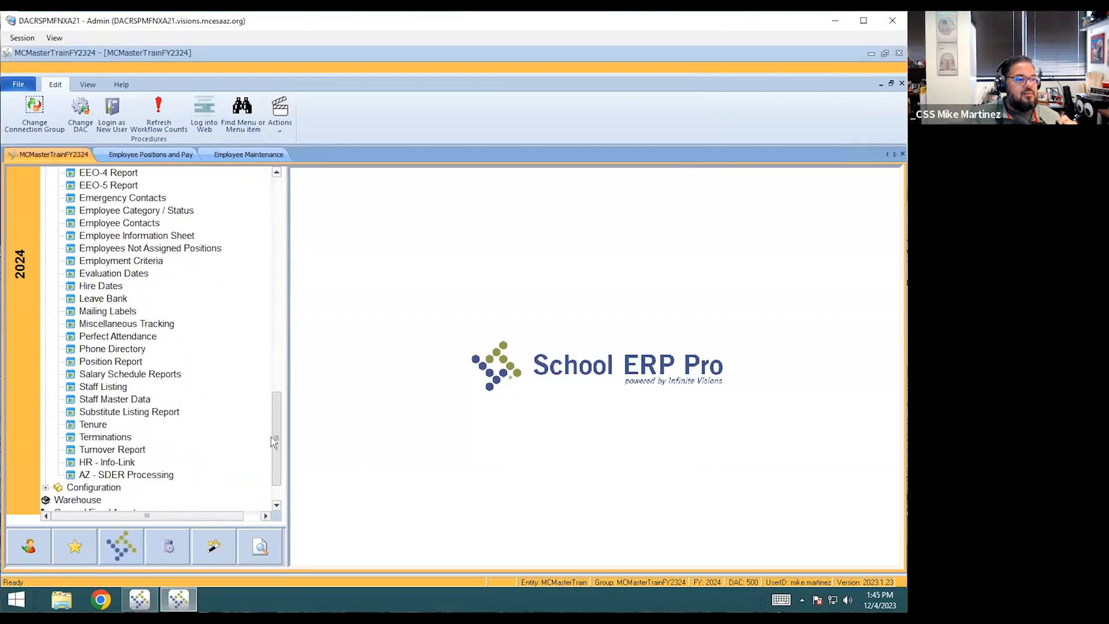
click(112, 362)
double_click(113, 364)
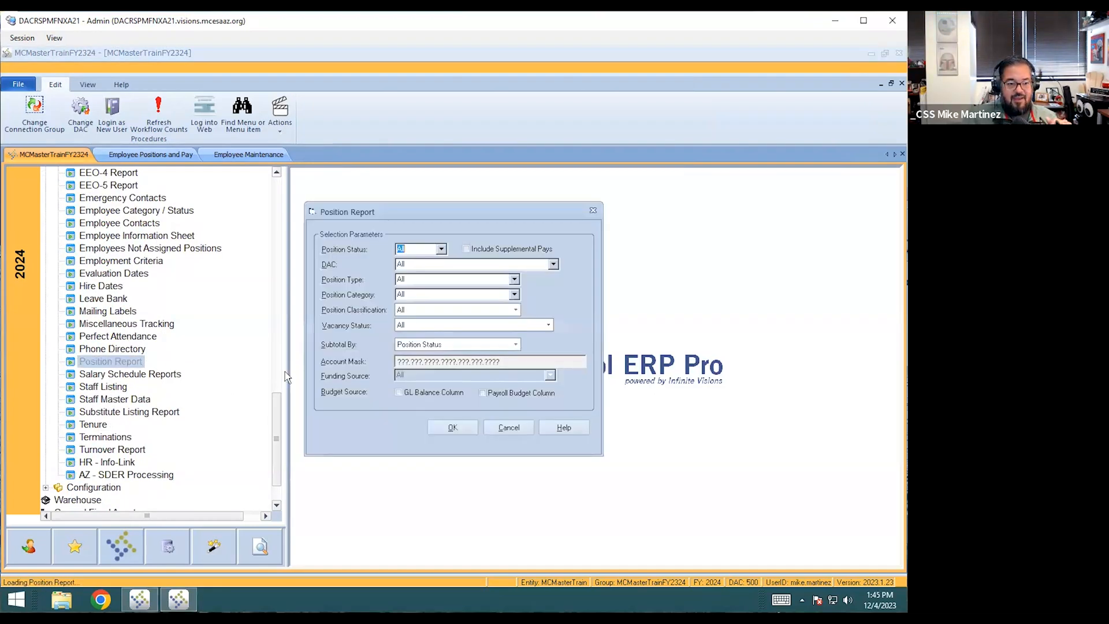
click(435, 394)
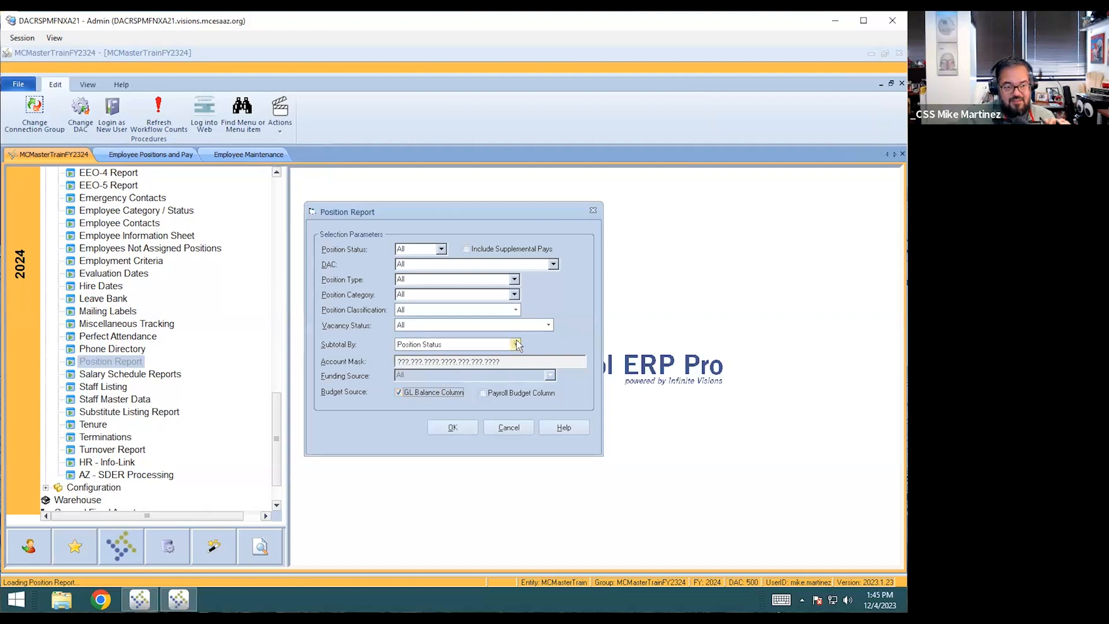
click(515, 344)
click(427, 413)
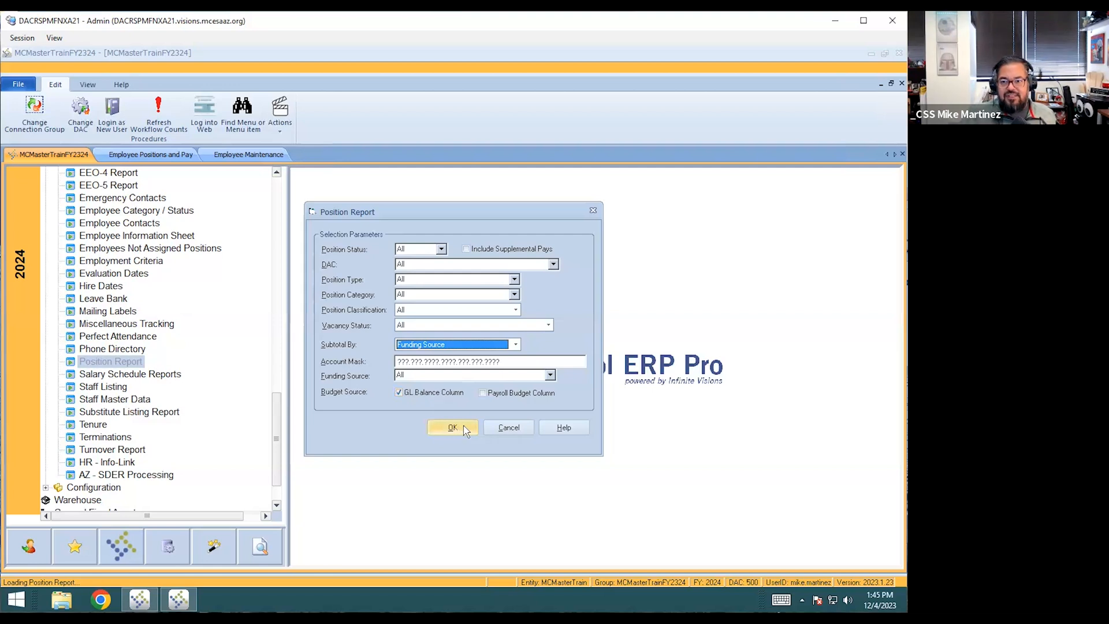
click(508, 427)
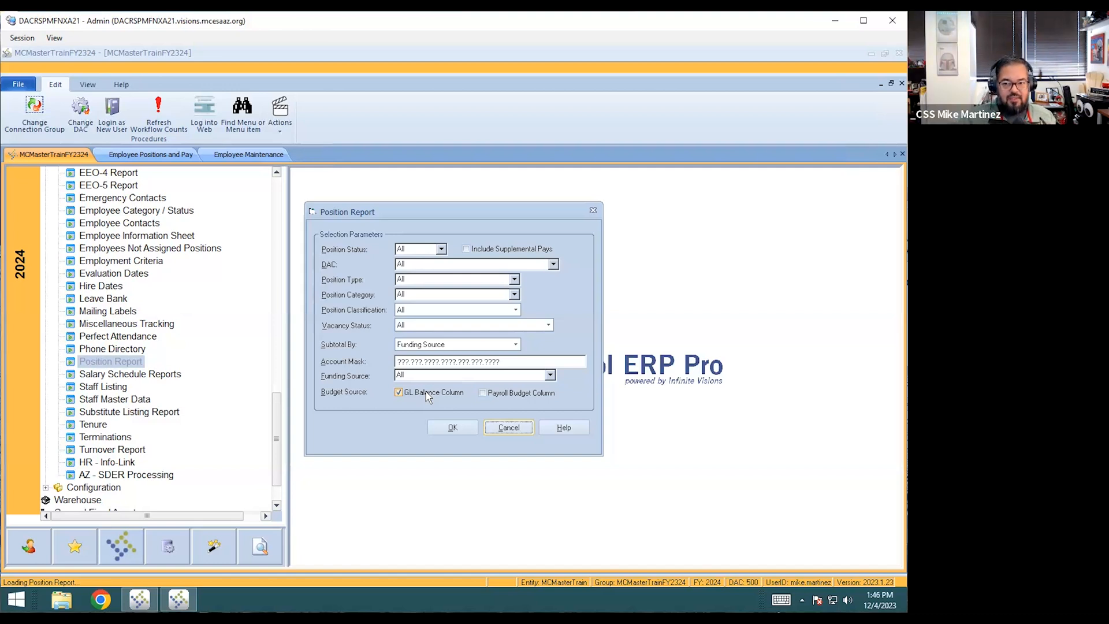
click(504, 430)
Step: Clear the filters in Employee Positions and Pay and filter the records by the administrative assistant's name
drag(278, 430, 279, 237)
click(156, 156)
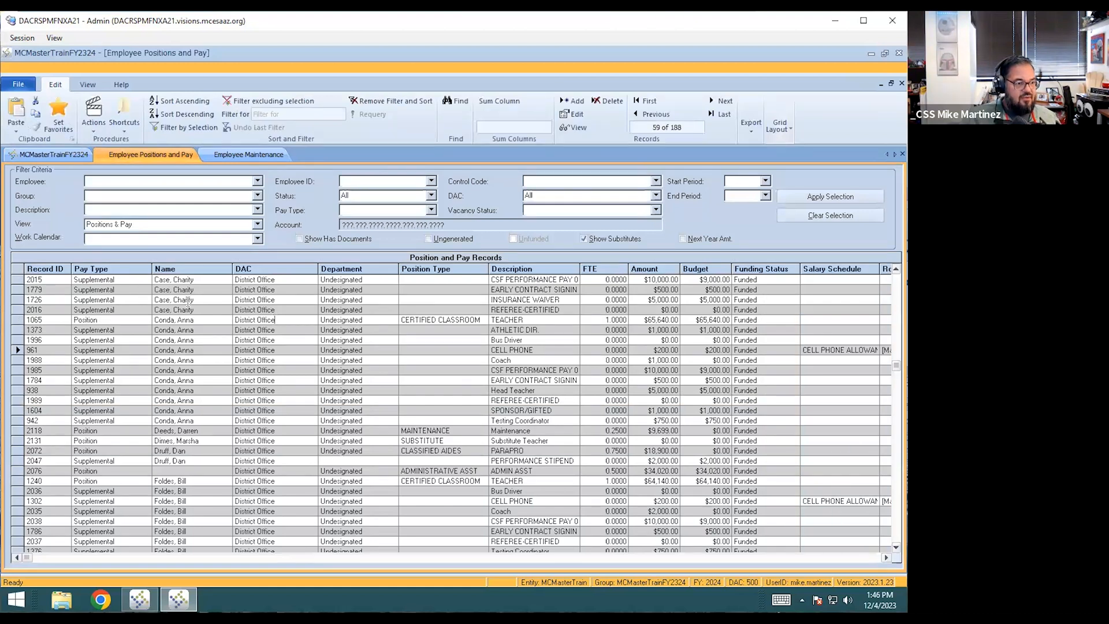
scroll(215, 306, up, 1)
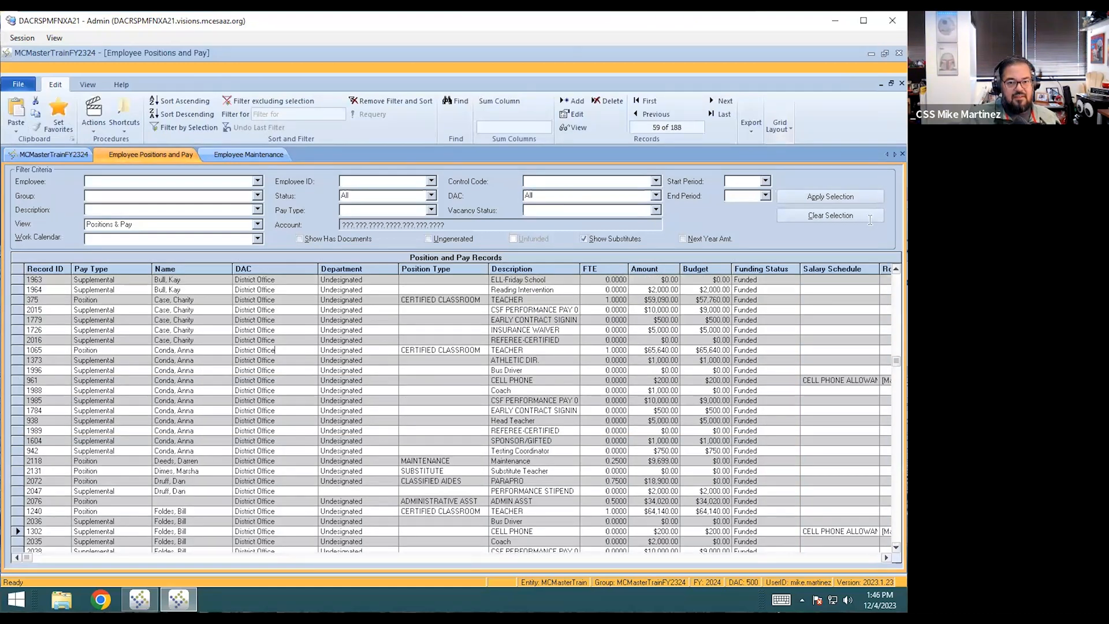
click(826, 217)
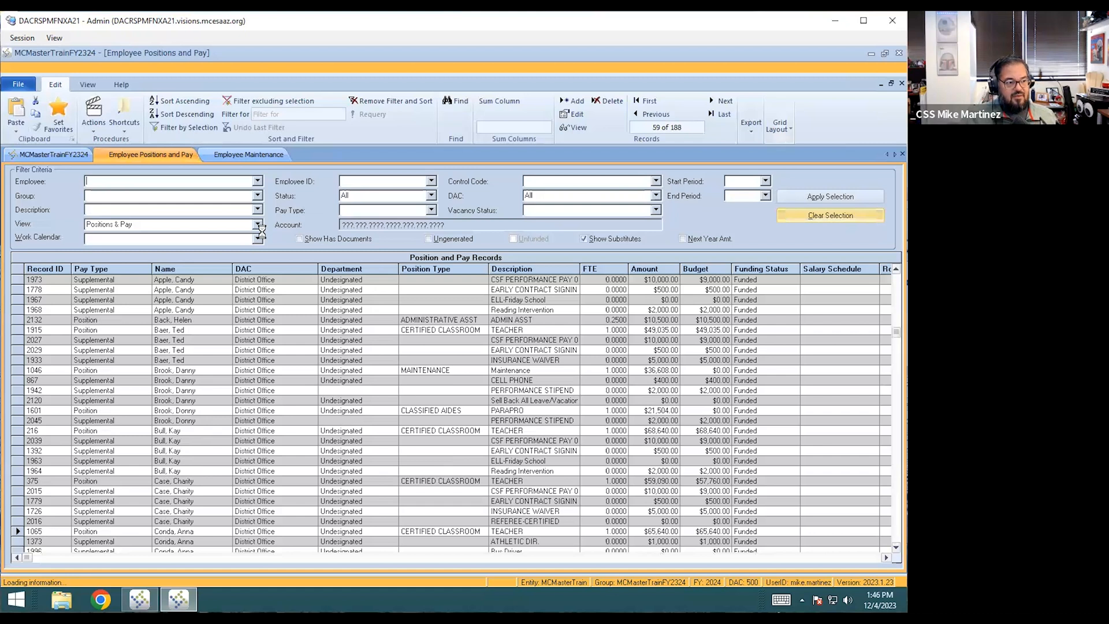
text(Back, Helen)
key(Tab)
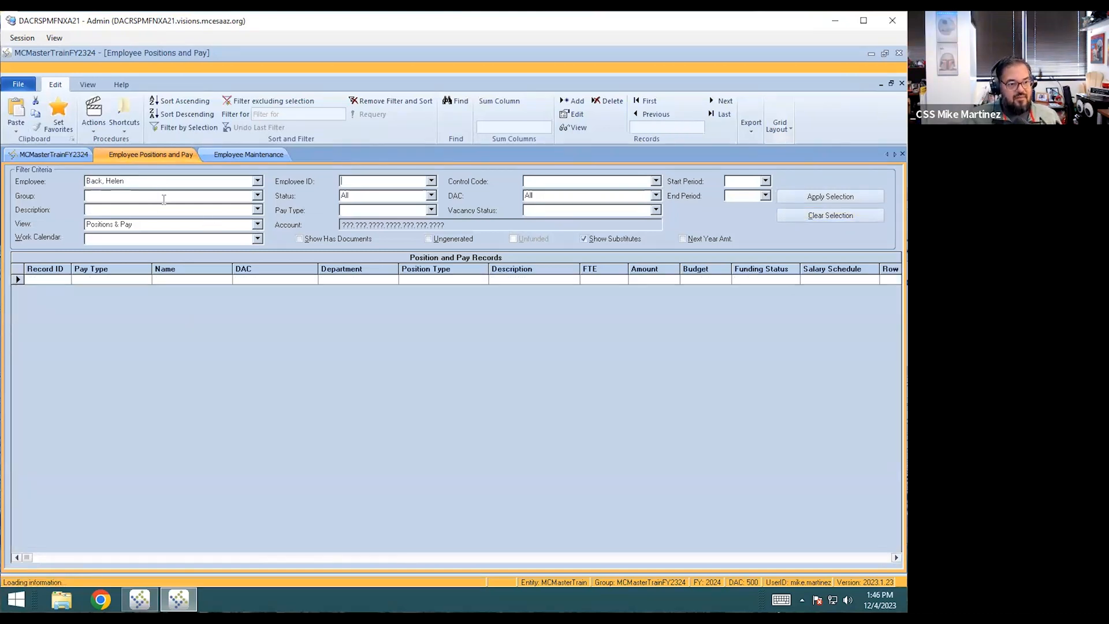
Step: Copy the funding account code from the pay details of the ADMIN ASST position and close the record without changes
double_click(373, 281)
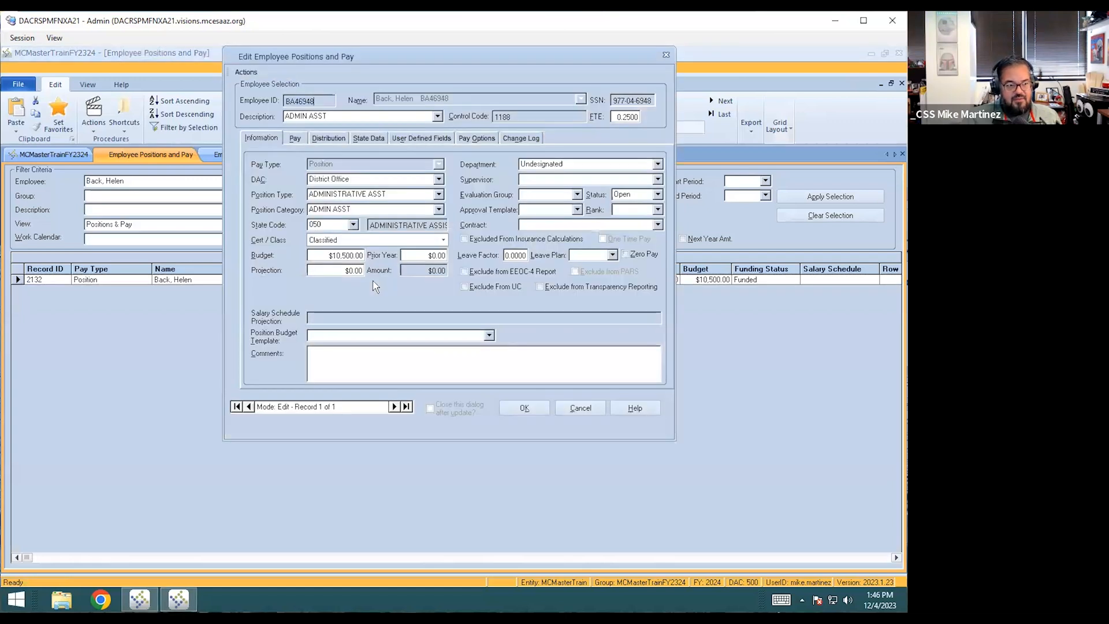
click(298, 140)
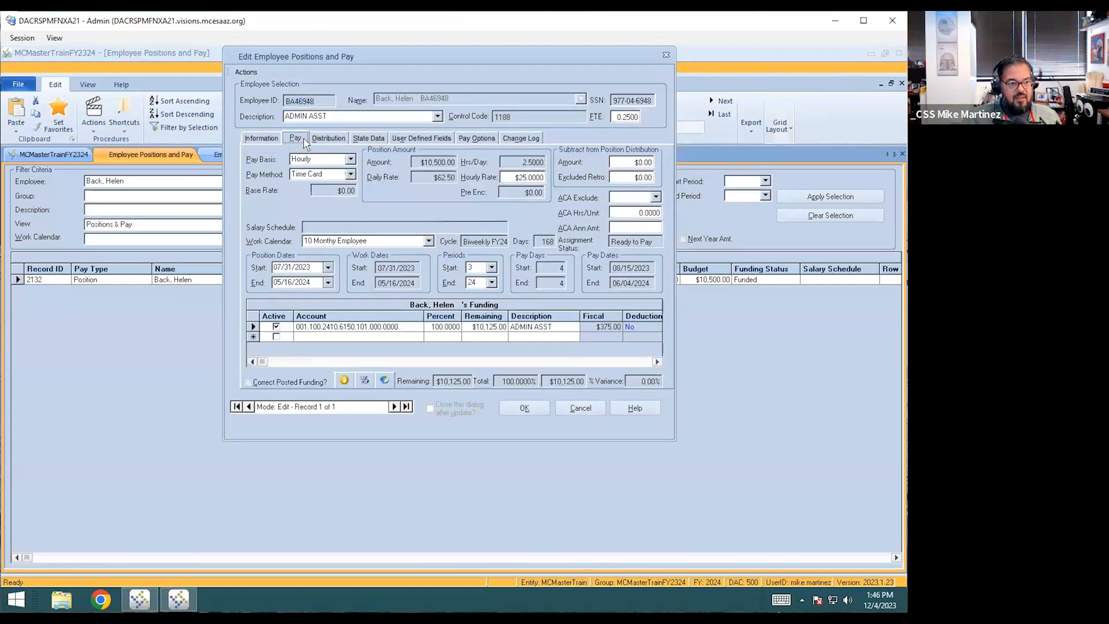
drag(405, 332, 299, 345)
key(ctrl+c)
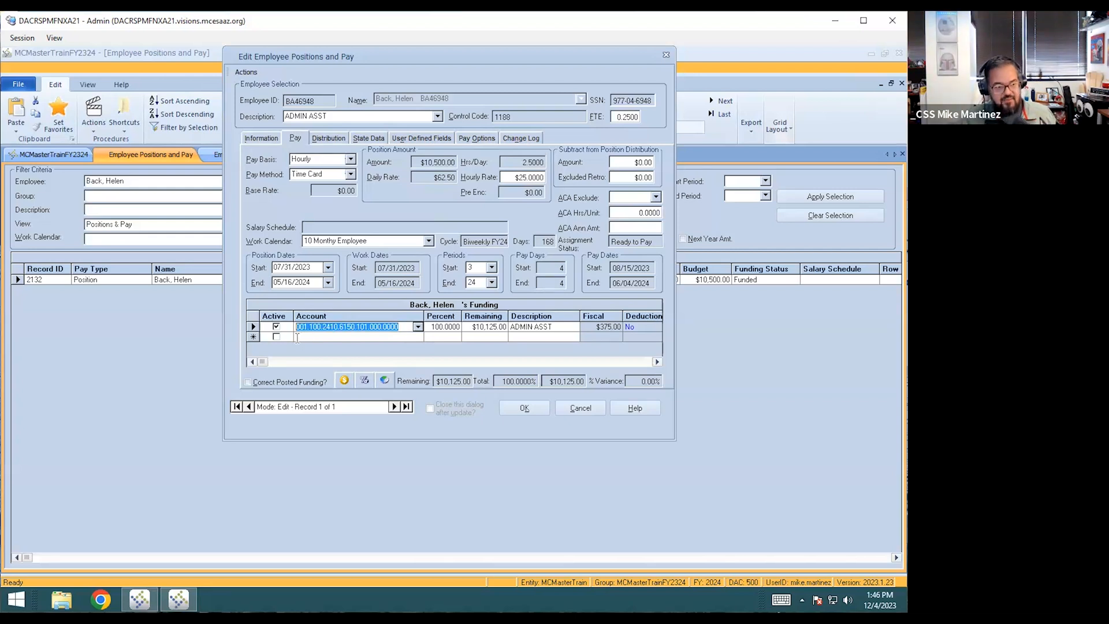
click(580, 407)
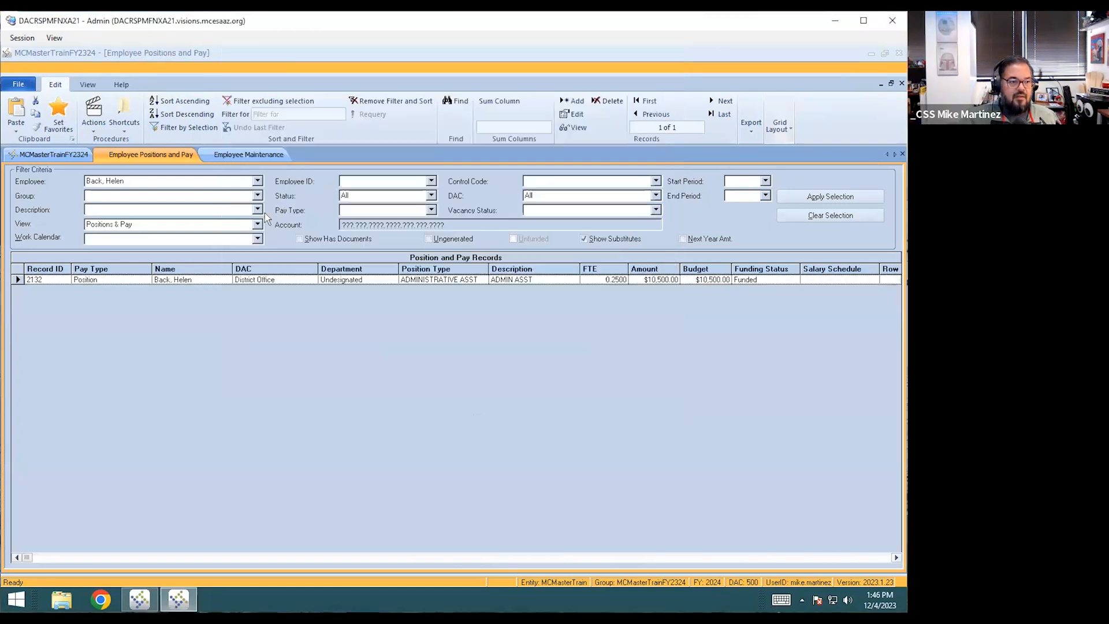
Step: Open Budget Input from the General Ledger's Budgeting section
click(40, 155)
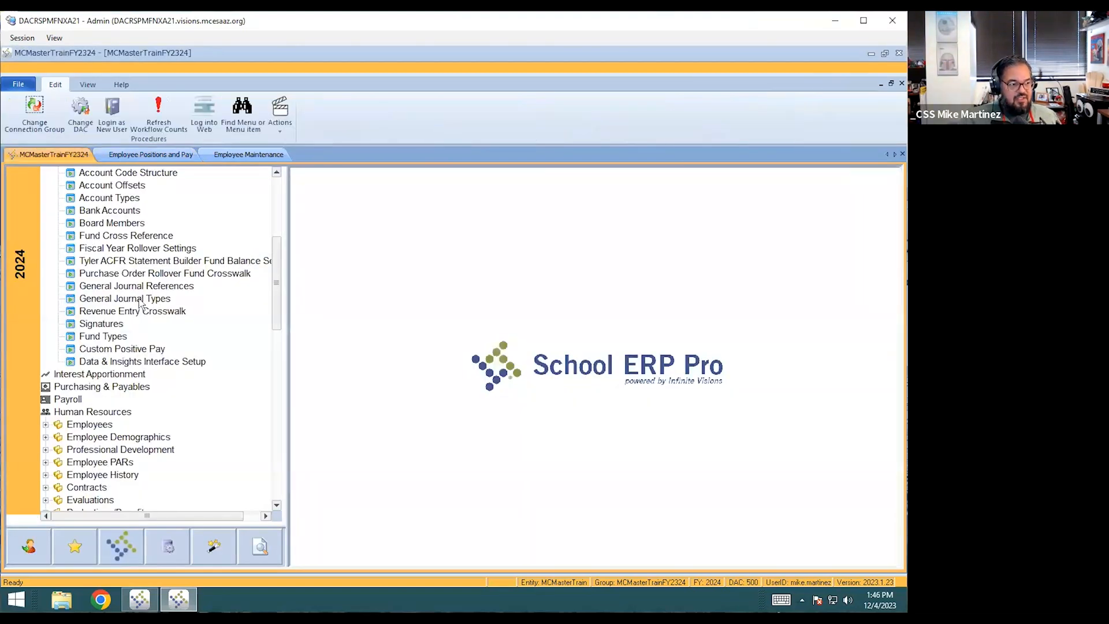
click(130, 313)
scroll(128, 316, up, 3)
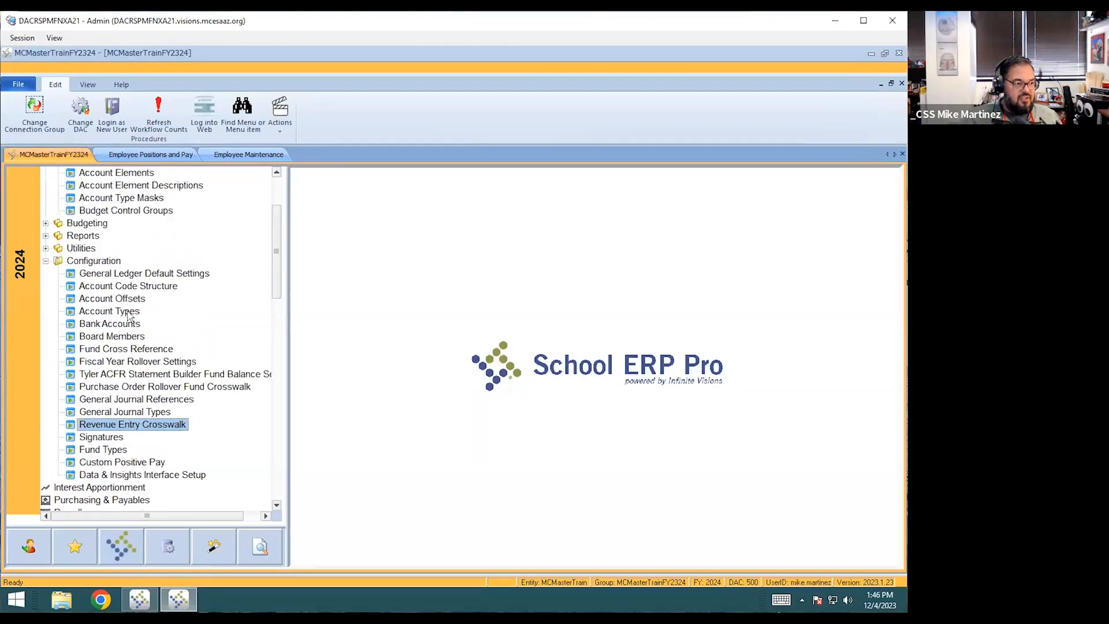
scroll(128, 315, up, 2)
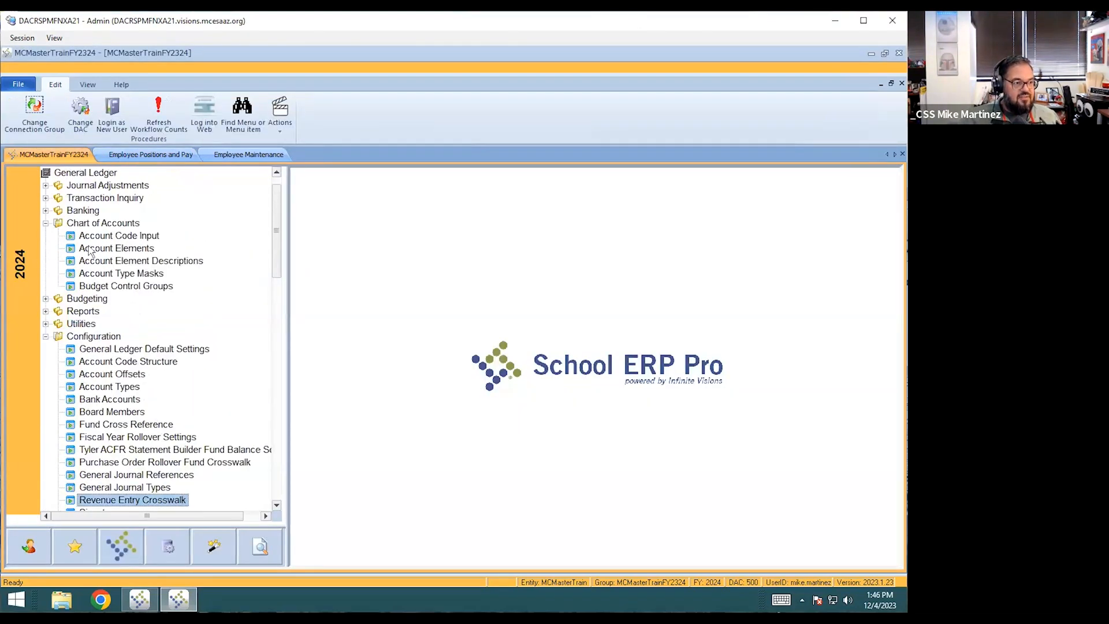
click(46, 299)
click(124, 312)
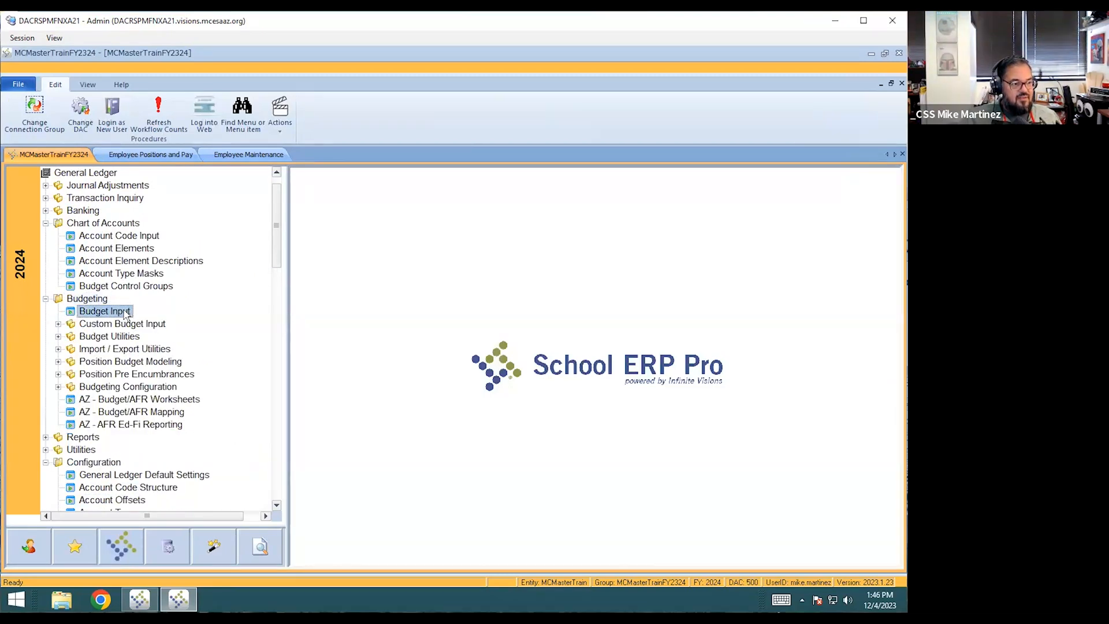
double_click(125, 312)
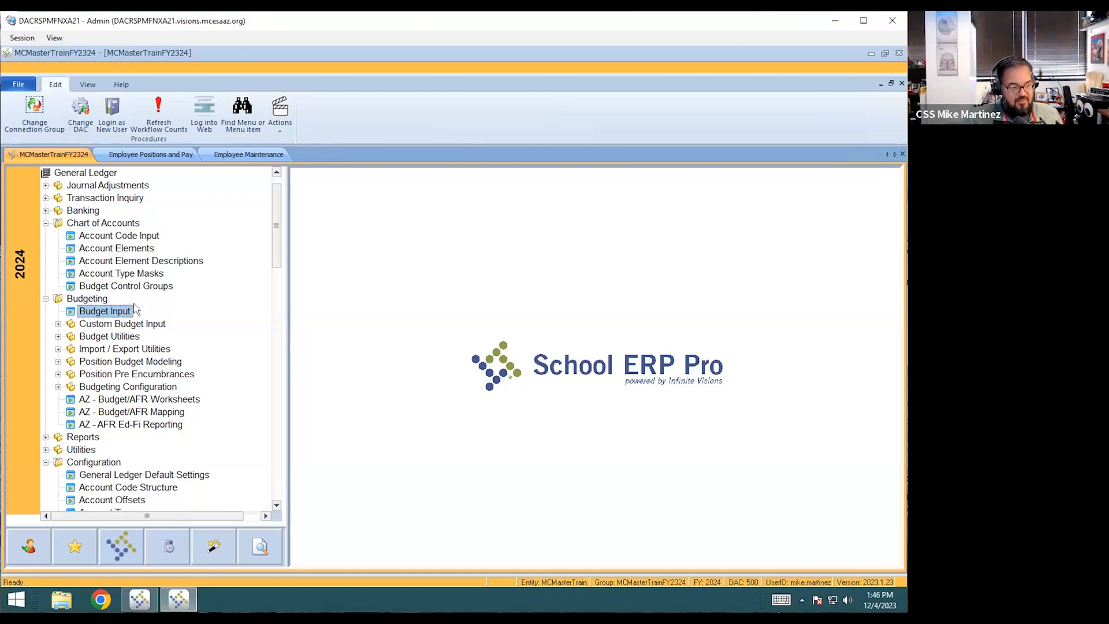
Step: Filter the budget accounts by the copied account code 001.100.2410.6150.101.000.0000
click(230, 189)
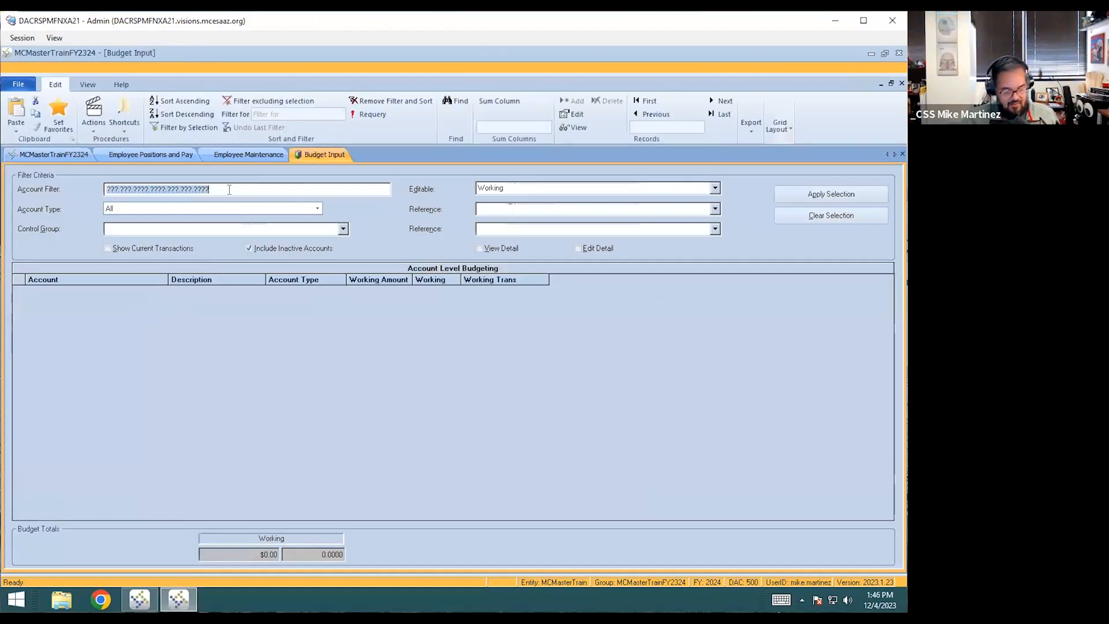
key(ctrl+v)
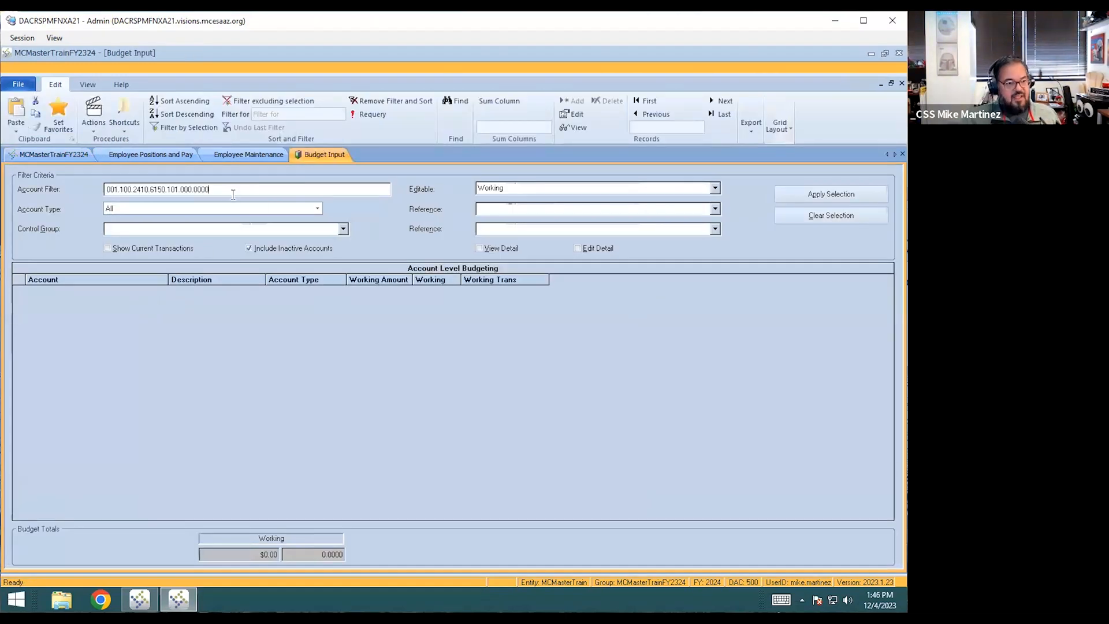
click(818, 197)
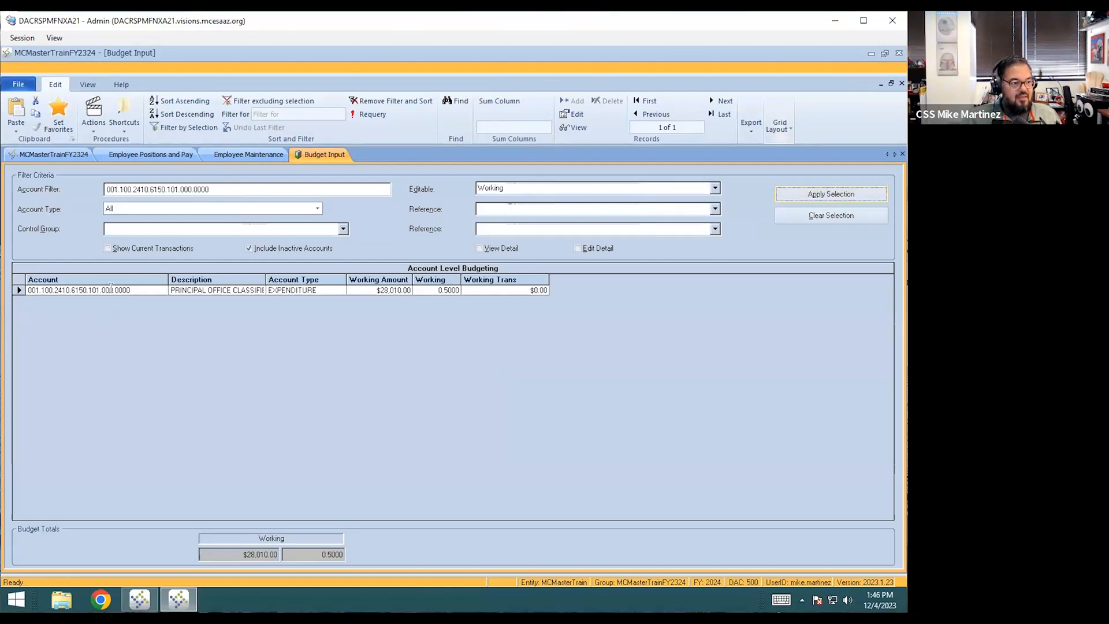
Step: Set the amount of the first ADMIN ASST budget detail line in account 001.100.2410.6150.101.000.0000 to 15000 and save the record
double_click(144, 291)
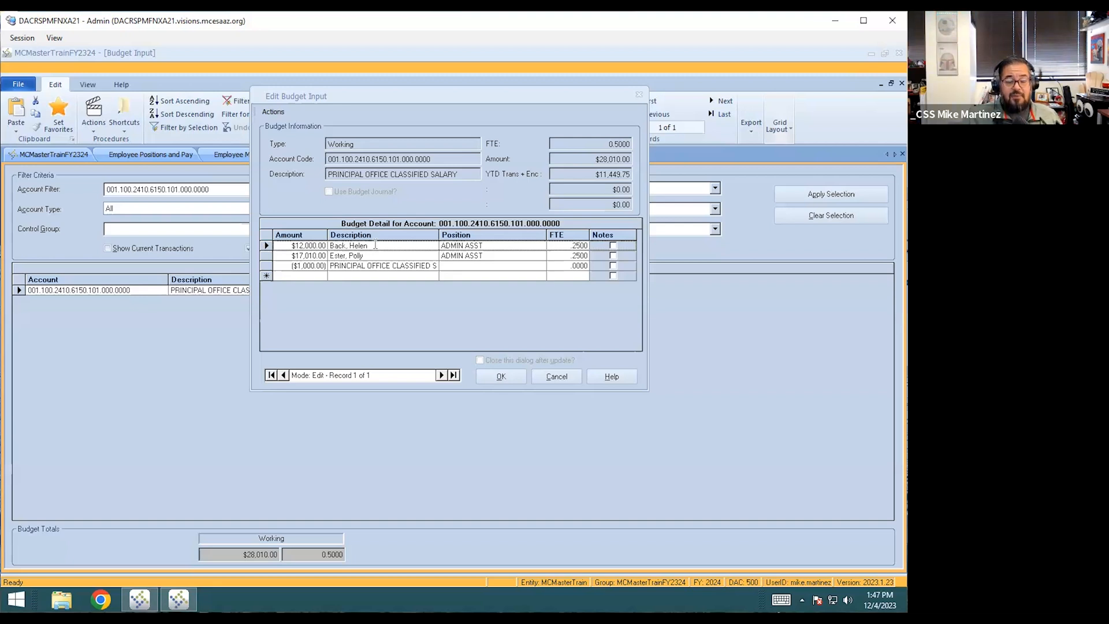
click(564, 244)
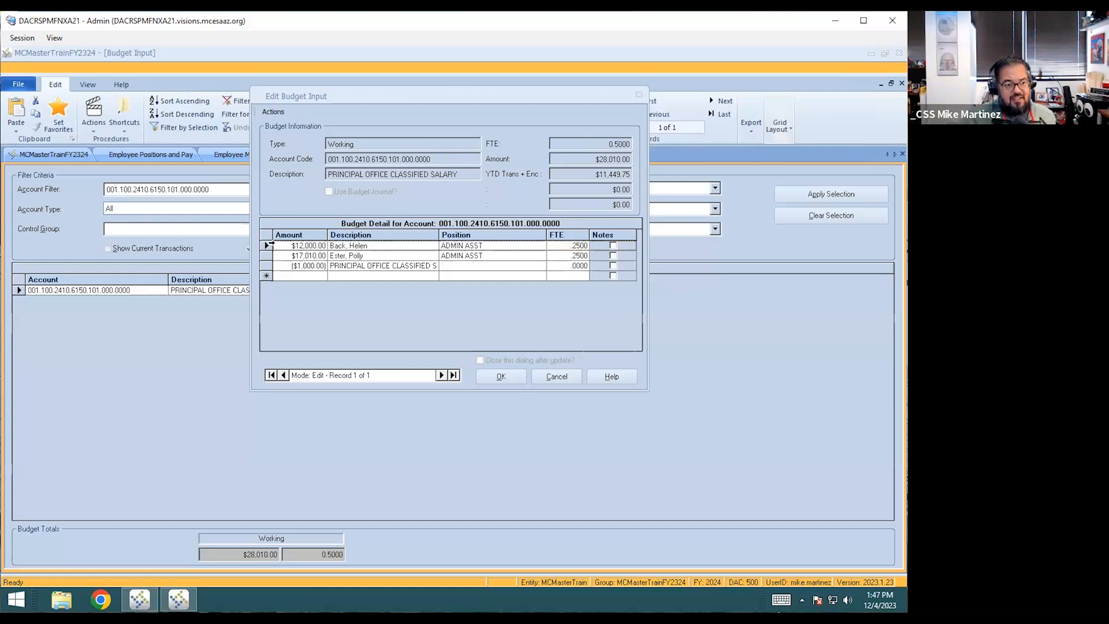
click(287, 236)
click(287, 246)
double_click(306, 245)
text(15000)
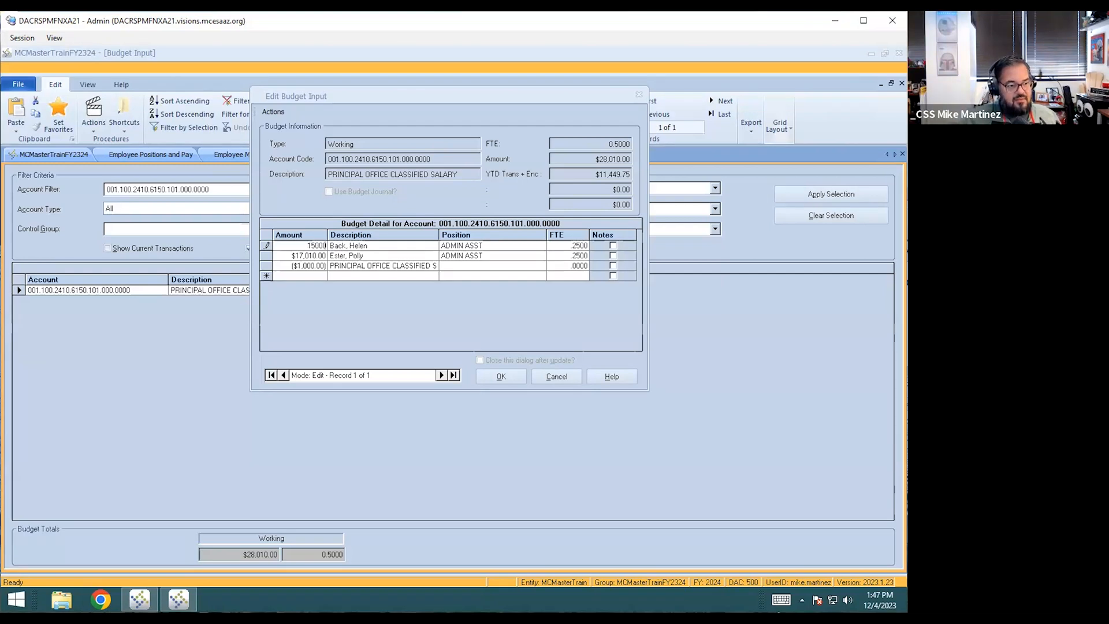
click(383, 255)
click(501, 376)
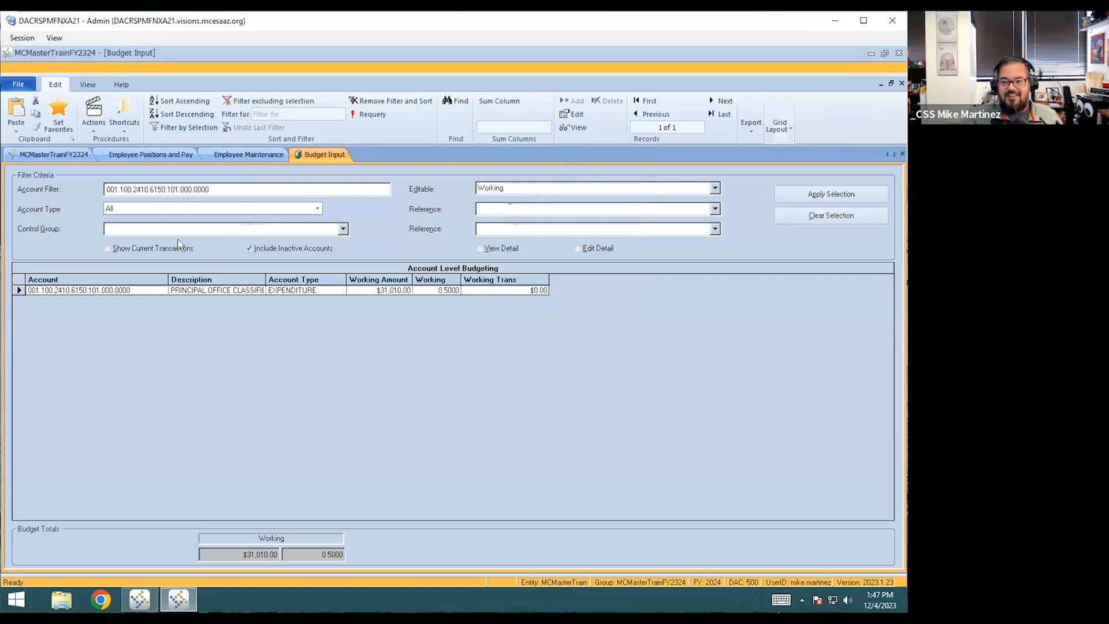
Step: Return to the main navigation and open the Position Report from the Human Resources reports
click(65, 156)
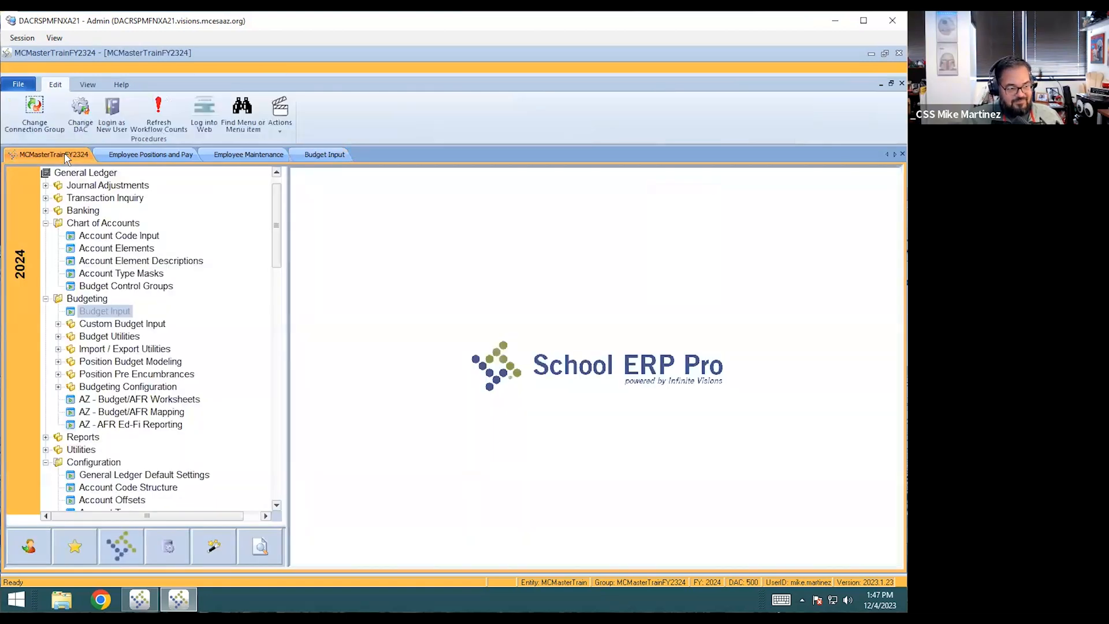
scroll(144, 426, down, 14)
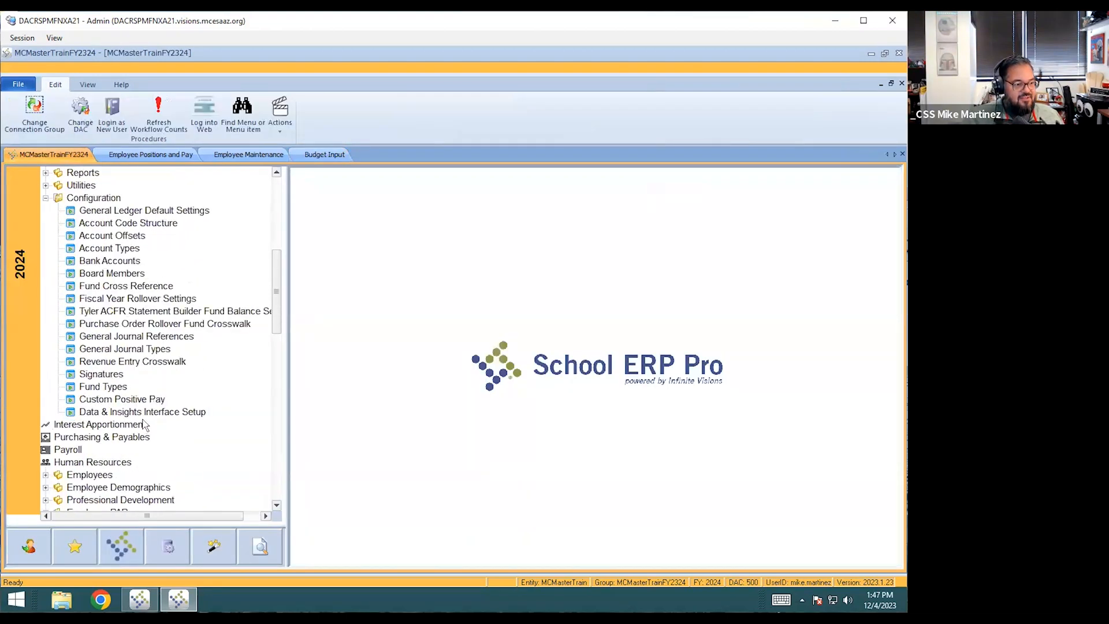
scroll(146, 426, down, 6)
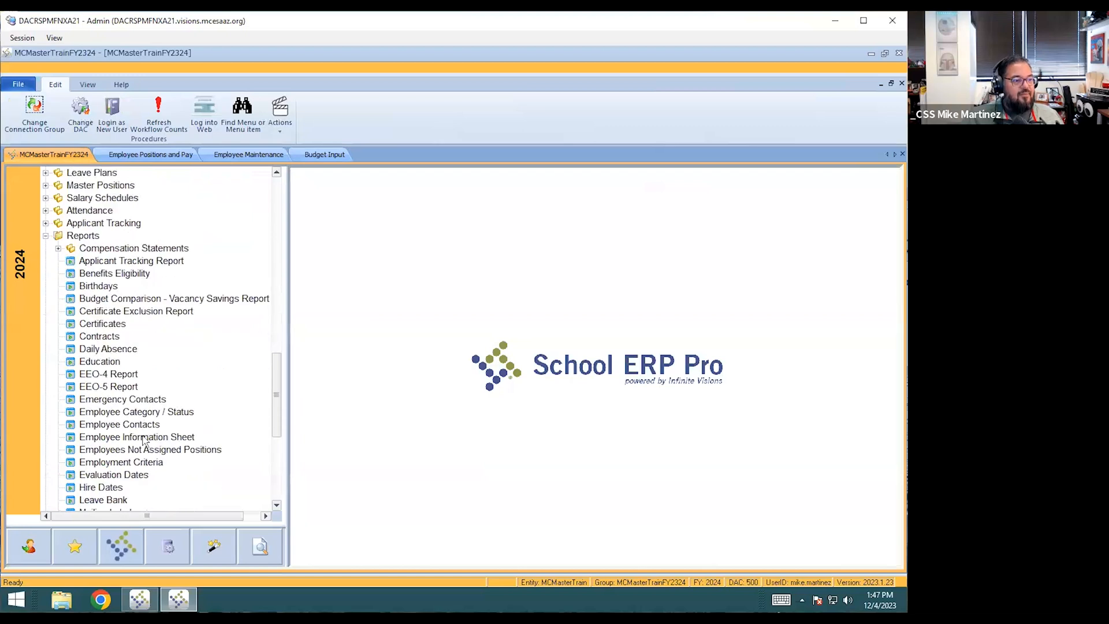
scroll(140, 452, down, 1)
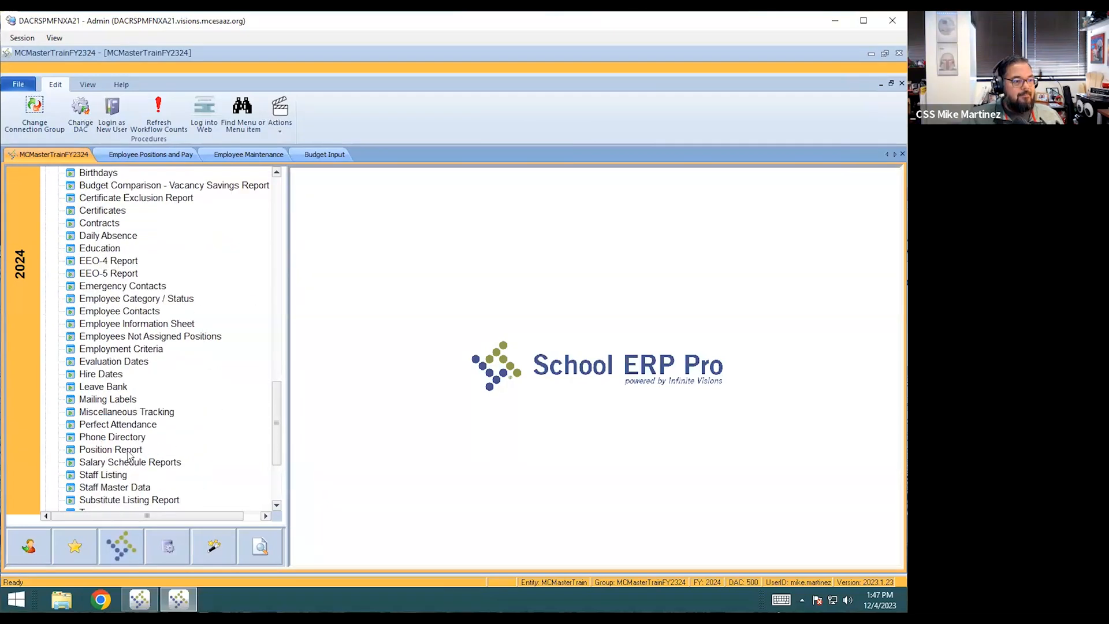
double_click(133, 453)
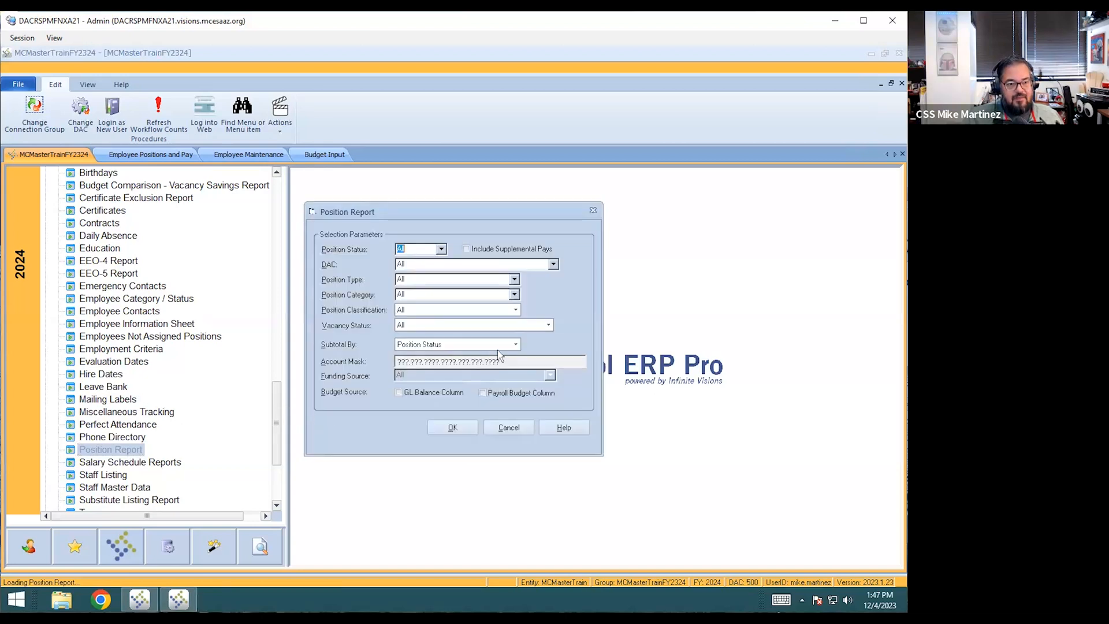
Step: Generate the Position Report subtotaled by Funding Source with GL Balance Column as the budget source
click(497, 347)
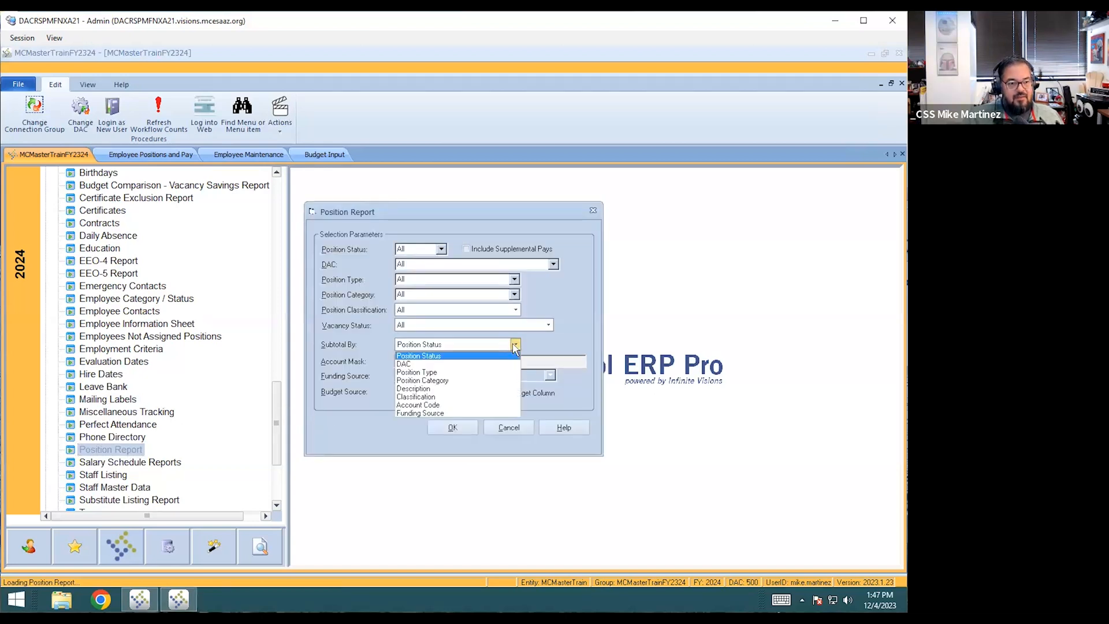
click(426, 413)
click(432, 394)
click(462, 426)
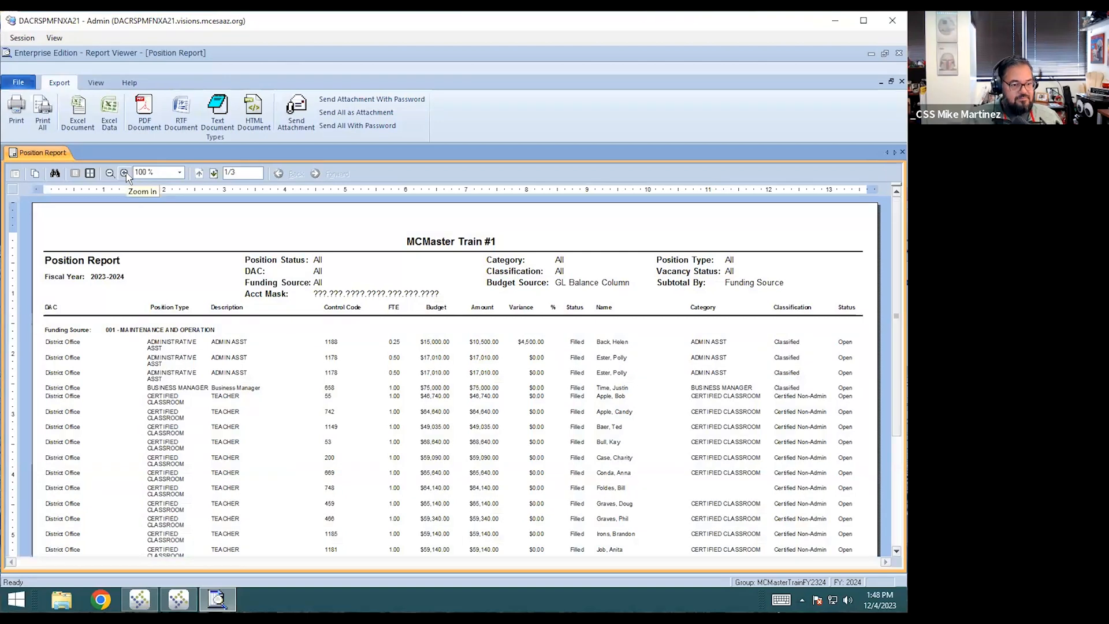
Step: Examine the budget, amount and variance of the ADMIN ASST positions under Maintenance and Operation, and close the report
click(126, 175)
drag(615, 432, 336, 331)
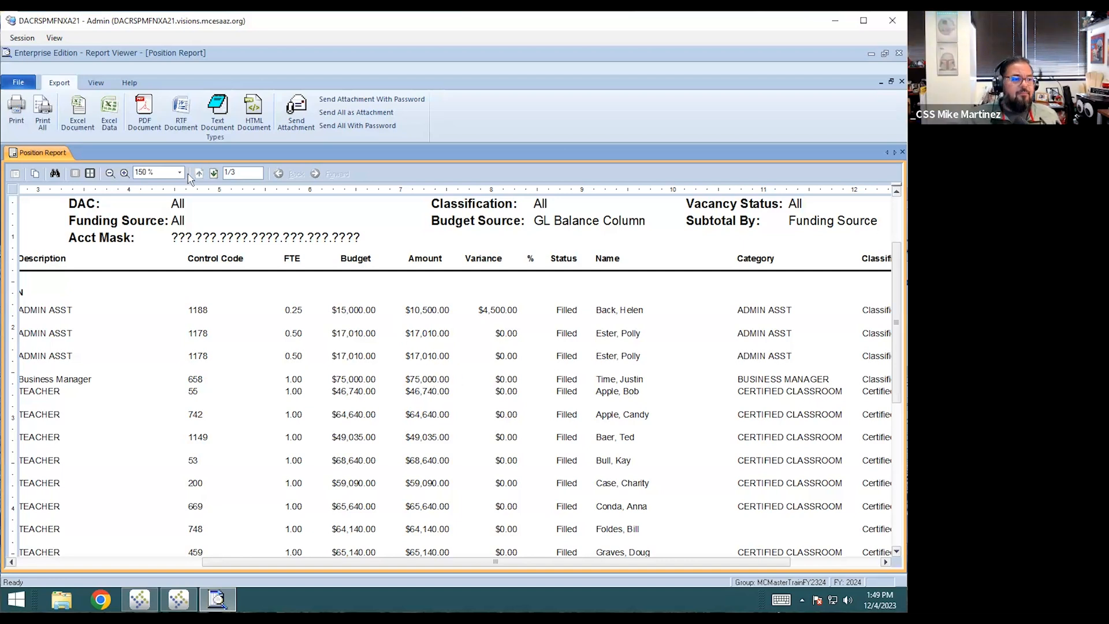
click(110, 174)
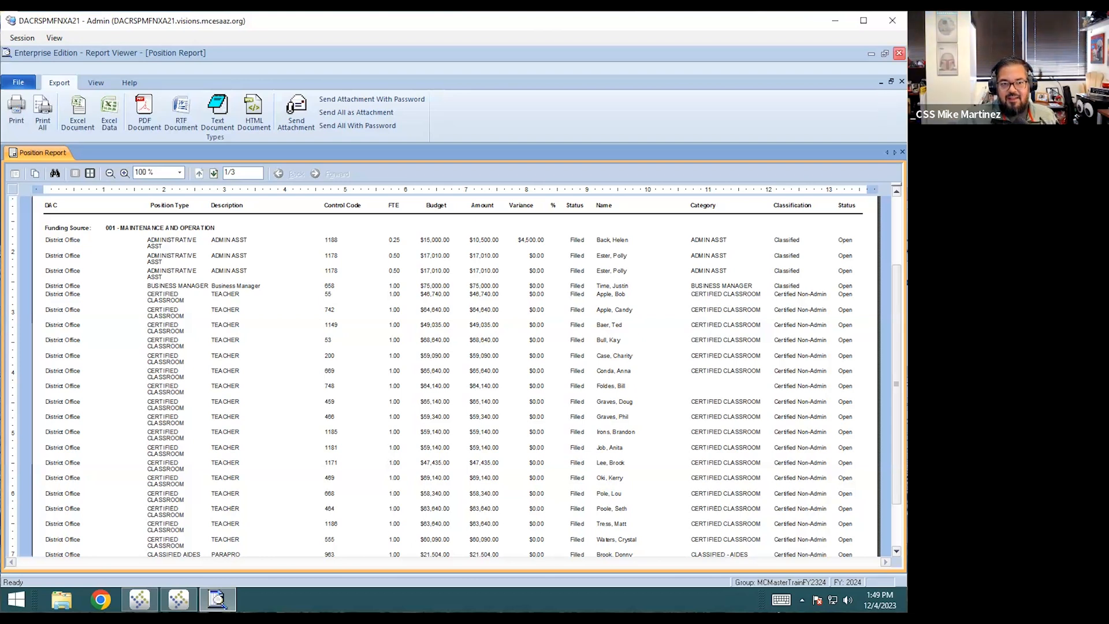
click(899, 53)
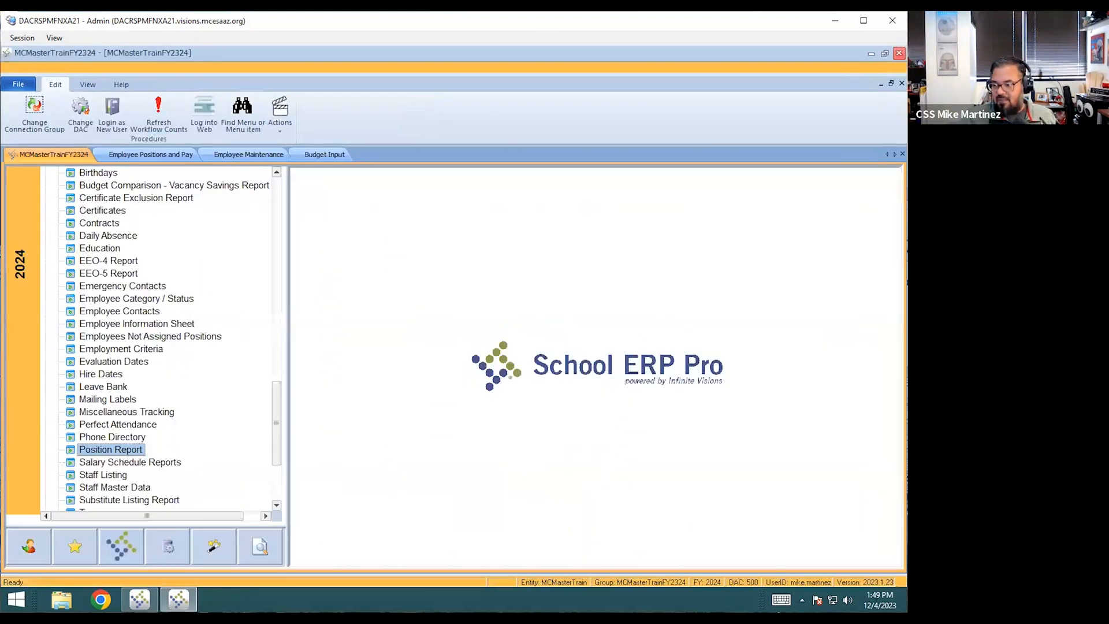